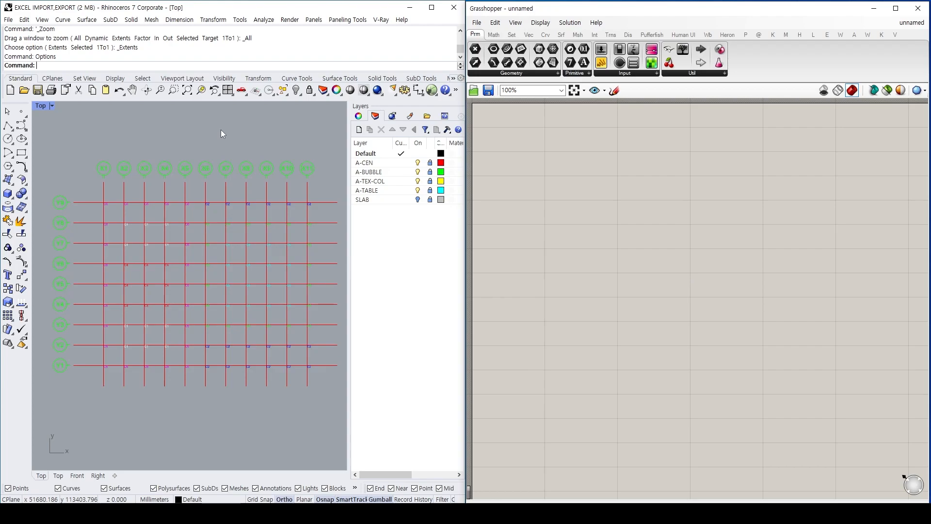
# - Examine the column marks placed at the grid line intersections of the floor plan
pyautogui.scroll(3, 100, 243)
pyautogui.moveTo(154, 269); pyautogui.dragTo(166, 228, button='right')
pyautogui.scroll(-4, 193, 233)
pyautogui.scroll(4, 167, 212)
pyautogui.scroll(1, 171, 213)
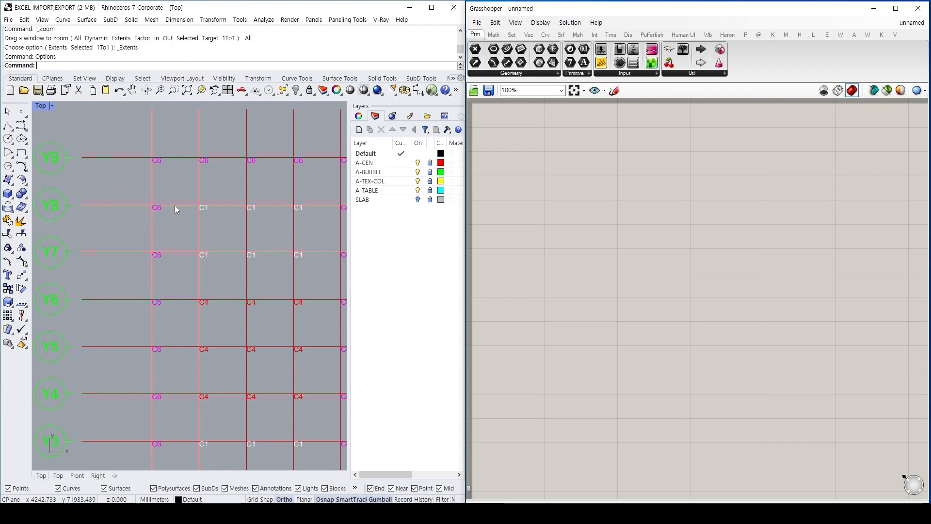
pyautogui.scroll(2, 175, 206)
pyautogui.scroll(-3, 165, 171)
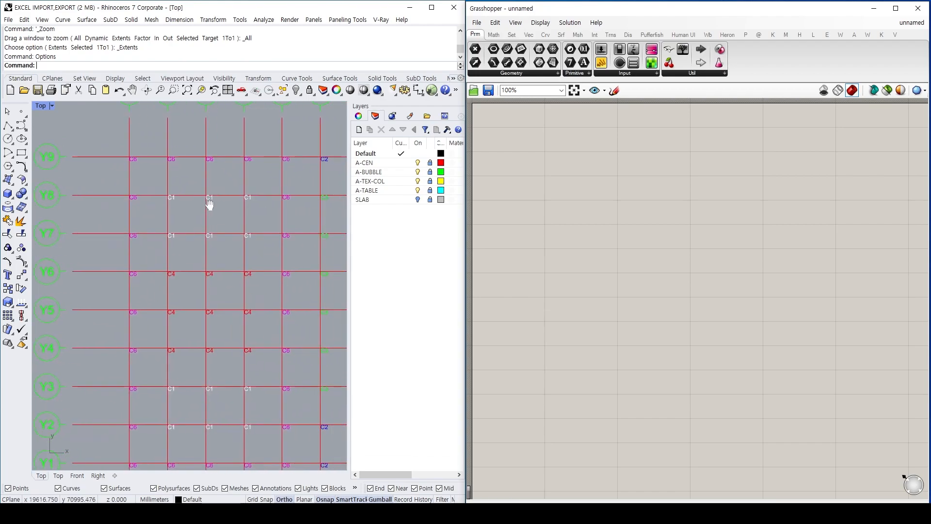
pyautogui.scroll(3, 165, 200)
pyautogui.scroll(-3, 172, 208)
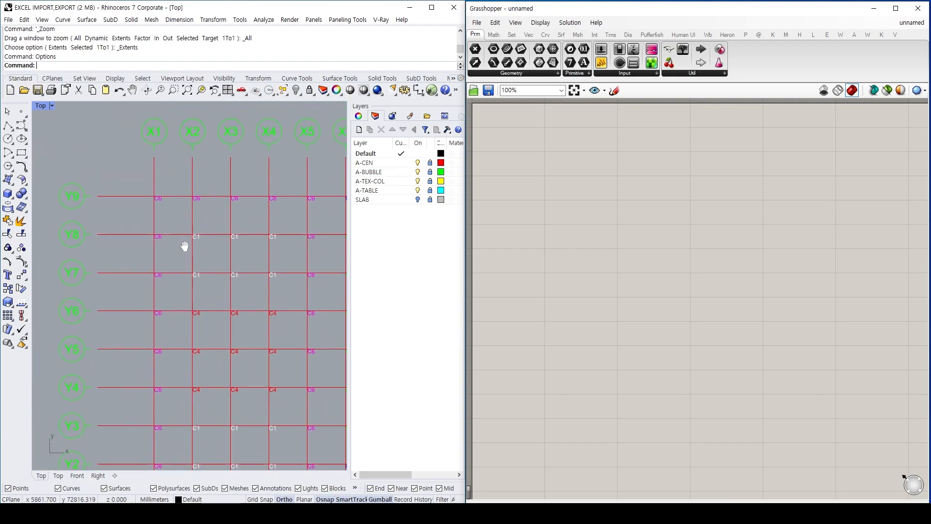
pyautogui.scroll(1, 187, 212)
pyautogui.scroll(5, 167, 181)
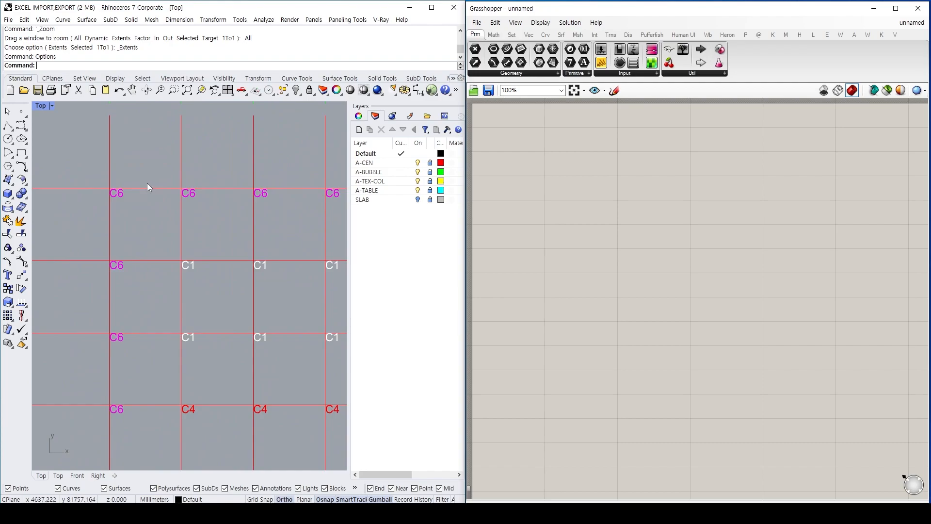
pyautogui.scroll(-4, 136, 170)
pyautogui.moveTo(109, 168); pyautogui.dragTo(196, 195, button='right')
pyautogui.scroll(4, 109, 190)
pyautogui.scroll(4, 188, 198)
pyautogui.scroll(-2, 205, 214)
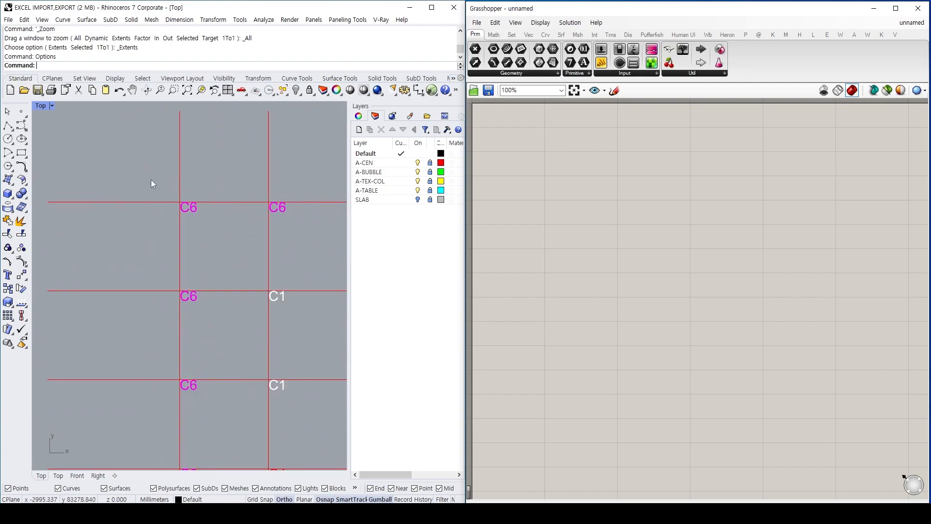
pyautogui.scroll(-4, 208, 225)
pyautogui.scroll(4, 266, 234)
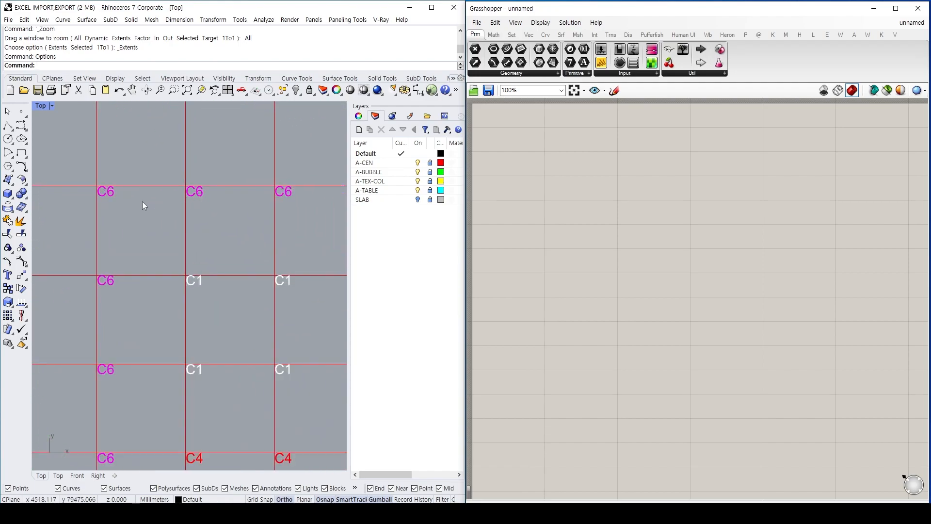
pyautogui.scroll(-5, 144, 197)
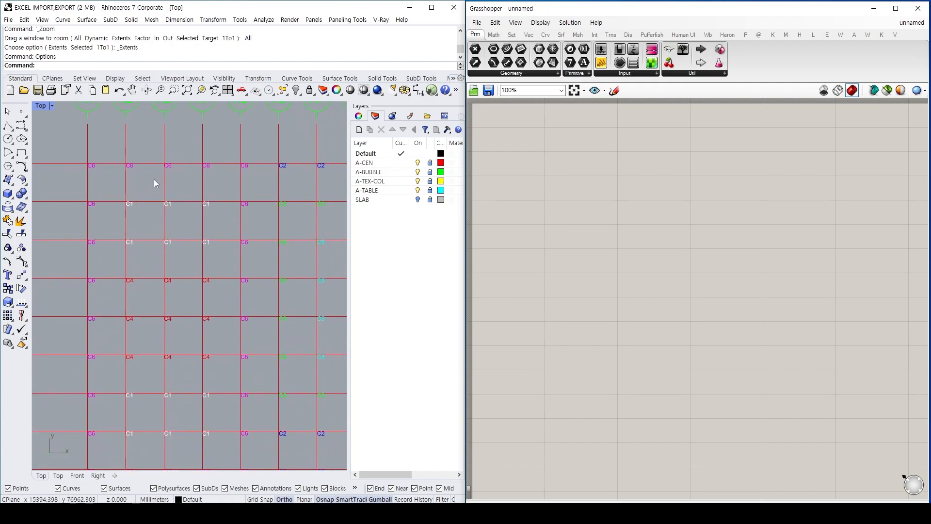
pyautogui.moveTo(155, 181); pyautogui.dragTo(170, 197, button='right')
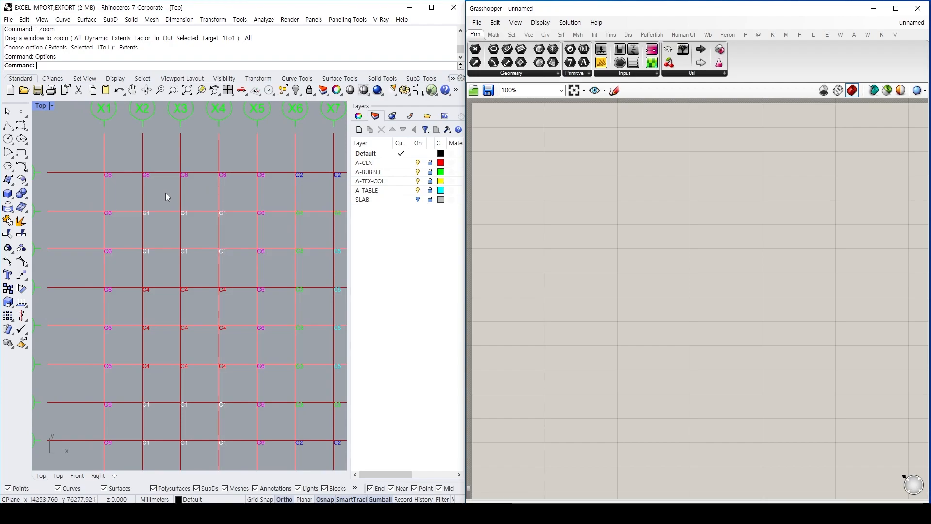
# - Read the column schedule beside the plan, with its marks, section sizes and floor ranges for each column type
pyautogui.scroll(-4, 167, 199)
pyautogui.scroll(8, 278, 239)
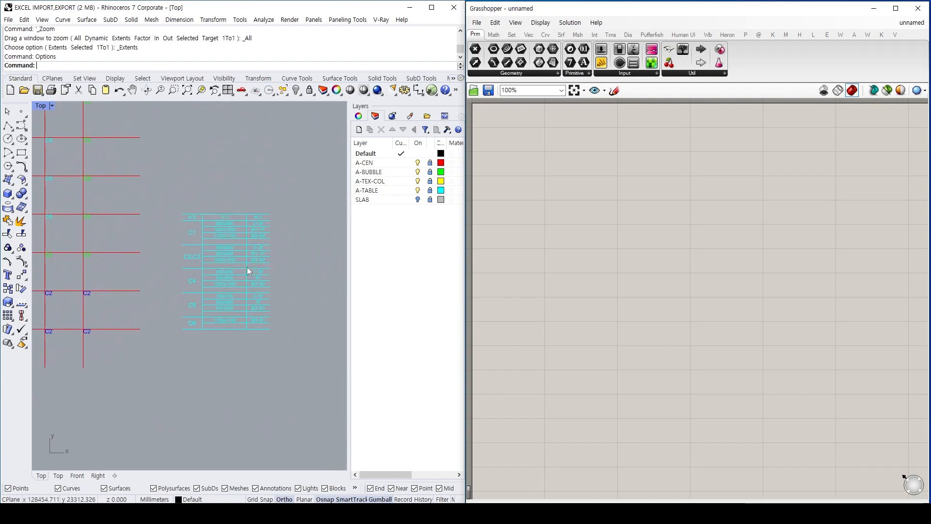
pyautogui.moveTo(168, 211); pyautogui.dragTo(167, 224, button='right')
pyautogui.scroll(2, 167, 258)
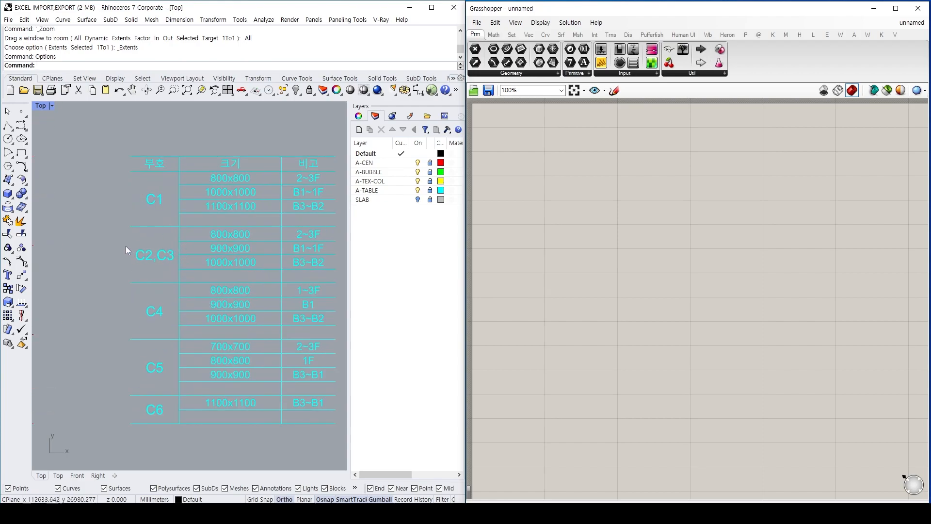
pyautogui.scroll(-6, 173, 260)
pyautogui.moveTo(154, 258); pyautogui.dragTo(150, 277, button='right')
pyautogui.scroll(8, 194, 257)
pyautogui.scroll(-4, 265, 259)
pyautogui.moveTo(277, 240); pyautogui.dragTo(99, 269, button='right')
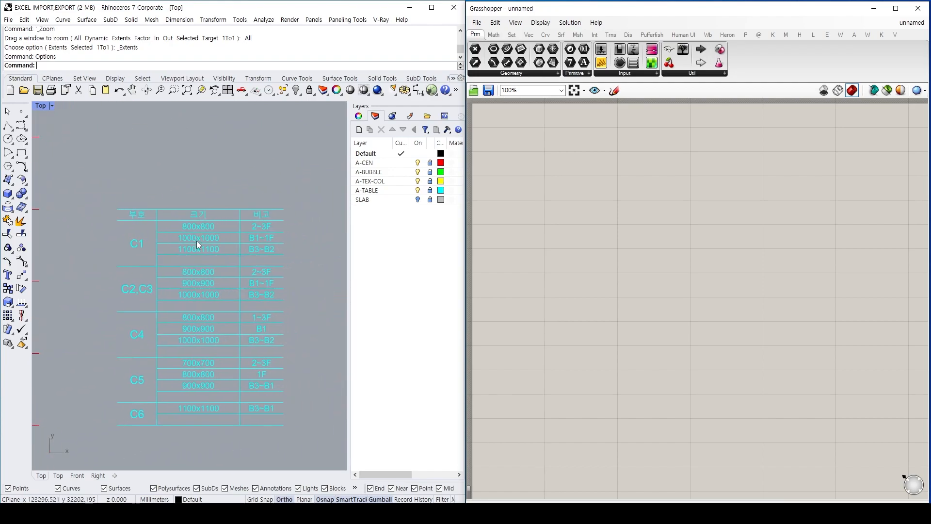
pyautogui.scroll(3, 200, 232)
pyautogui.scroll(-5, 200, 219)
pyautogui.scroll(-2, 208, 221)
pyautogui.moveTo(113, 233); pyautogui.dragTo(220, 262, button='right')
pyautogui.moveTo(156, 233); pyautogui.dragTo(212, 280, button='right')
pyautogui.scroll(-4, 180, 245)
pyautogui.moveTo(201, 227); pyautogui.dragTo(214, 257, button='right')
pyautogui.moveTo(146, 268); pyautogui.dragTo(249, 278, button='right')
pyautogui.moveTo(306, 280); pyautogui.dragTo(125, 270, button='right')
pyautogui.scroll(6, 272, 317)
pyautogui.scroll(3, 270, 319)
pyautogui.moveTo(126, 172); pyautogui.dragTo(180, 445)
pyautogui.scroll(2, 230, 262)
pyautogui.moveTo(237, 266); pyautogui.dragTo(213, 260, button='right')
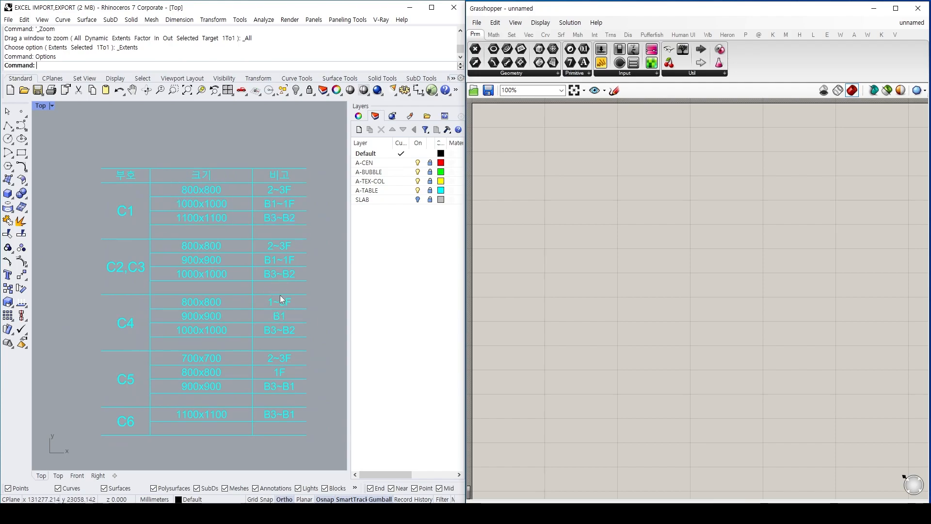
pyautogui.moveTo(273, 350); pyautogui.dragTo(276, 302, button='right')
pyautogui.moveTo(155, 354); pyautogui.dragTo(328, 391)
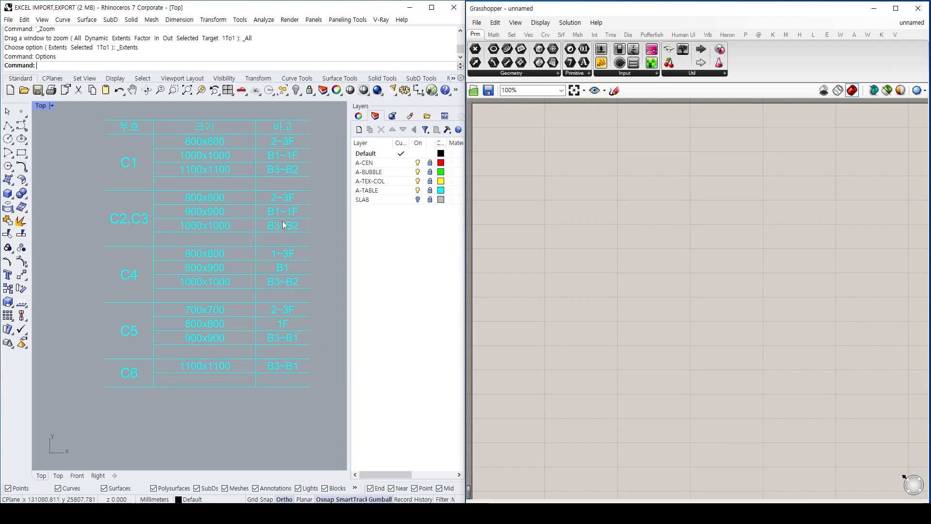
pyautogui.moveTo(266, 202); pyautogui.dragTo(310, 214)
pyautogui.scroll(-4, 220, 247)
pyautogui.moveTo(212, 253); pyautogui.dragTo(223, 278, button='right')
pyautogui.scroll(4, 225, 267)
pyautogui.moveTo(123, 156); pyautogui.dragTo(324, 438)
pyautogui.scroll(-2, 234, 318)
pyautogui.scroll(2, 240, 306)
pyautogui.scroll(-2, 249, 313)
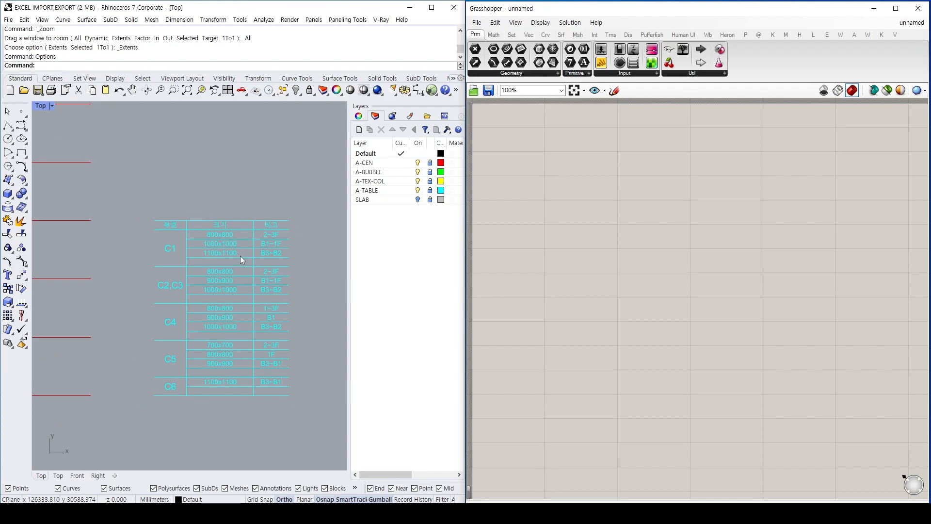
# - Compare the column marks on the grid plan with the entries in the column schedule
pyautogui.scroll(-2, 238, 242)
pyautogui.scroll(4, 206, 261)
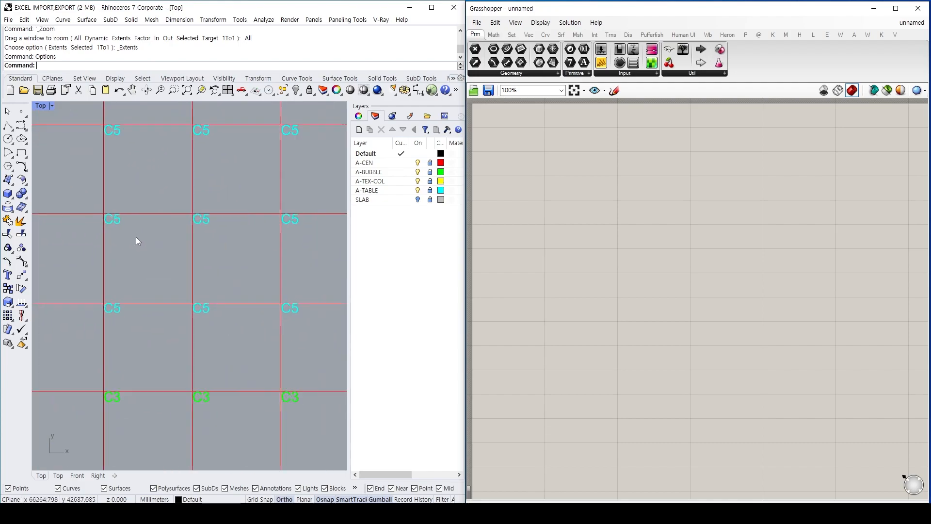
pyautogui.scroll(-5, 130, 231)
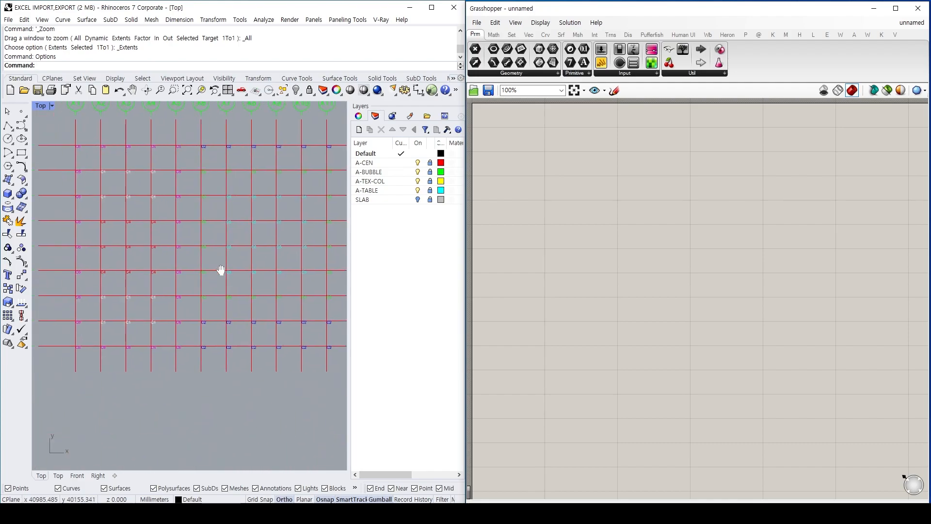
pyautogui.scroll(5, 171, 230)
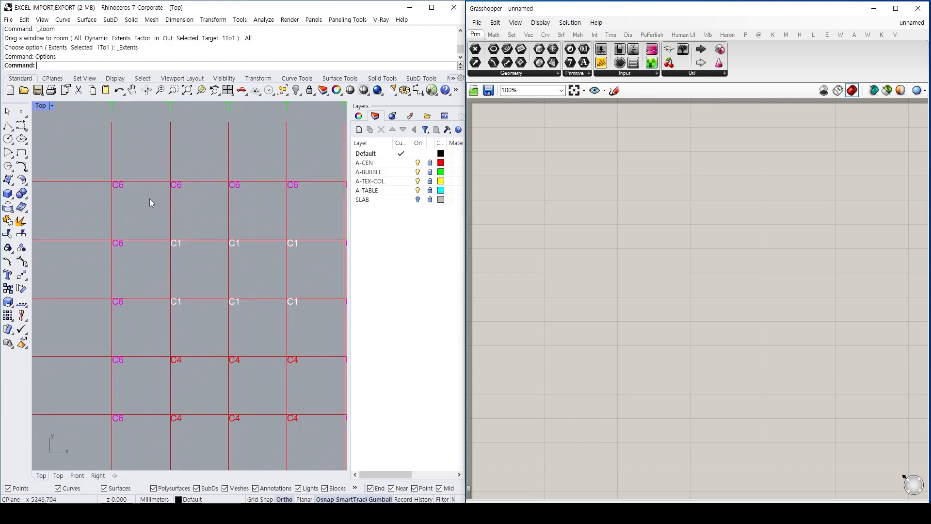
pyautogui.scroll(-3, 150, 223)
pyautogui.scroll(-3, 155, 217)
pyautogui.scroll(6, 284, 312)
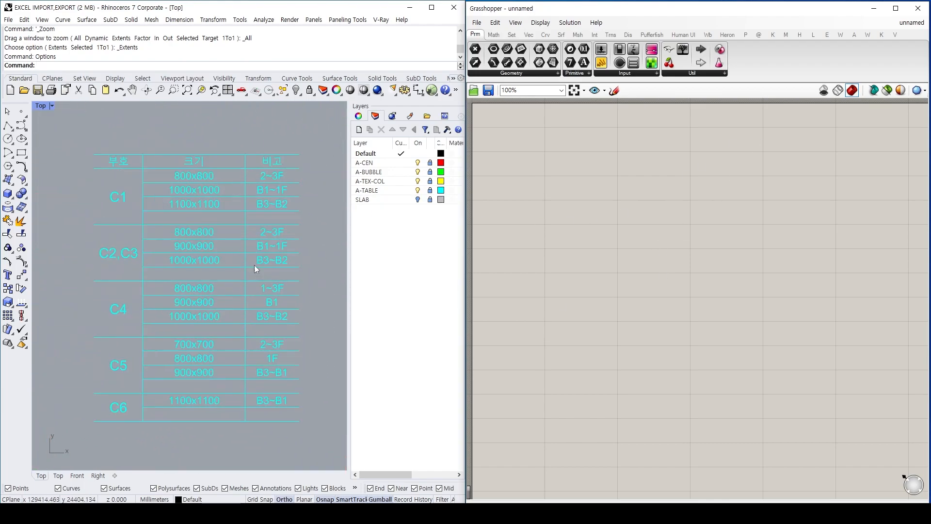
pyautogui.moveTo(97, 157); pyautogui.dragTo(332, 442)
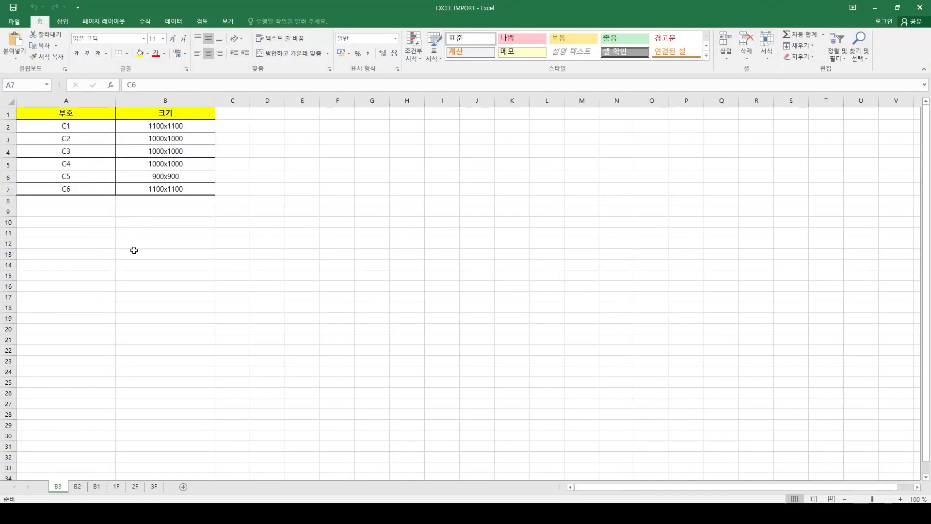
# - Switch to Excel and review the column marks and sizes on the B3 to 3F sheets of the EXCEL IMPORT workbook
pyautogui.click(79, 487)
pyautogui.click(97, 487)
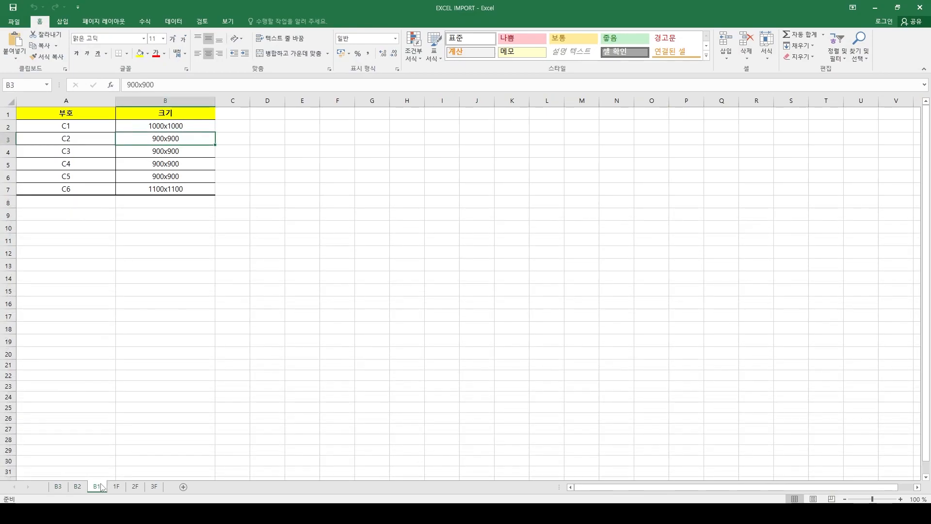
pyautogui.click(115, 487)
pyautogui.click(136, 487)
pyautogui.click(154, 486)
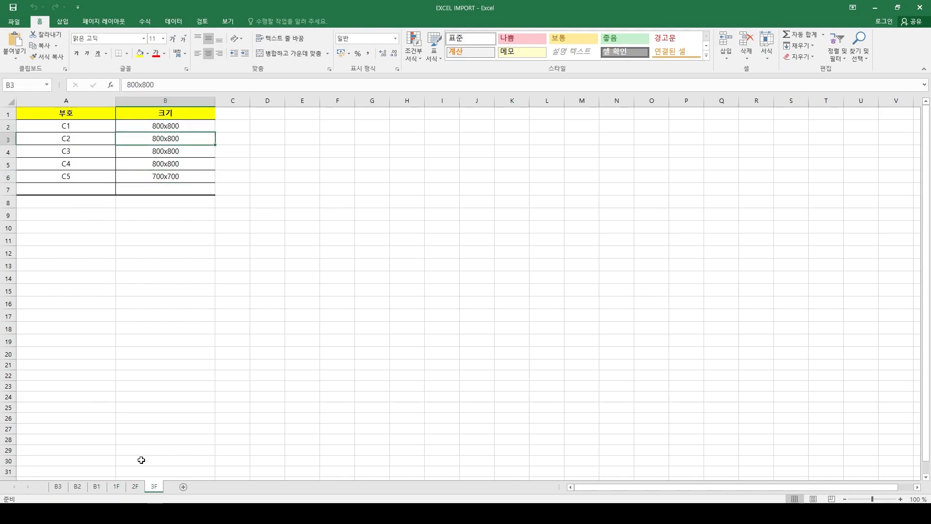
pyautogui.click(136, 486)
pyautogui.click(116, 486)
pyautogui.click(77, 487)
pyautogui.click(97, 487)
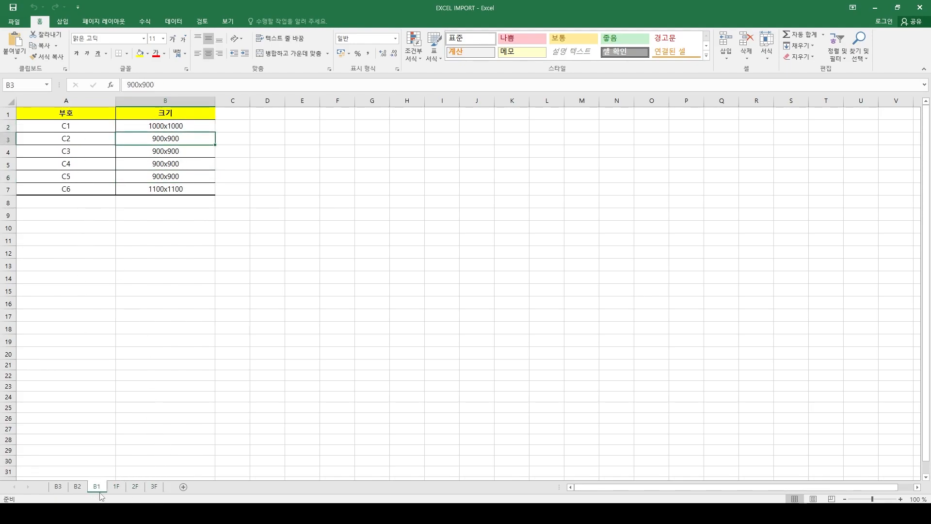
pyautogui.click(58, 487)
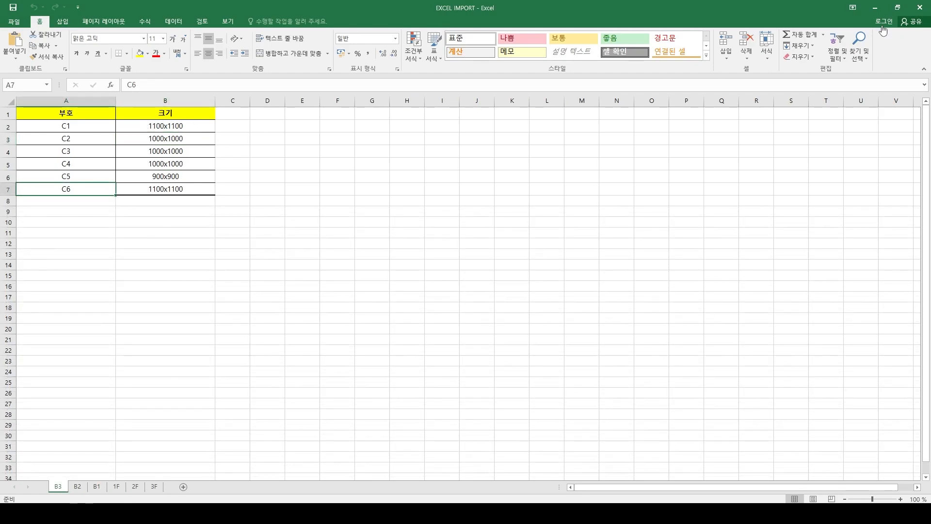
pyautogui.click(875, 7)
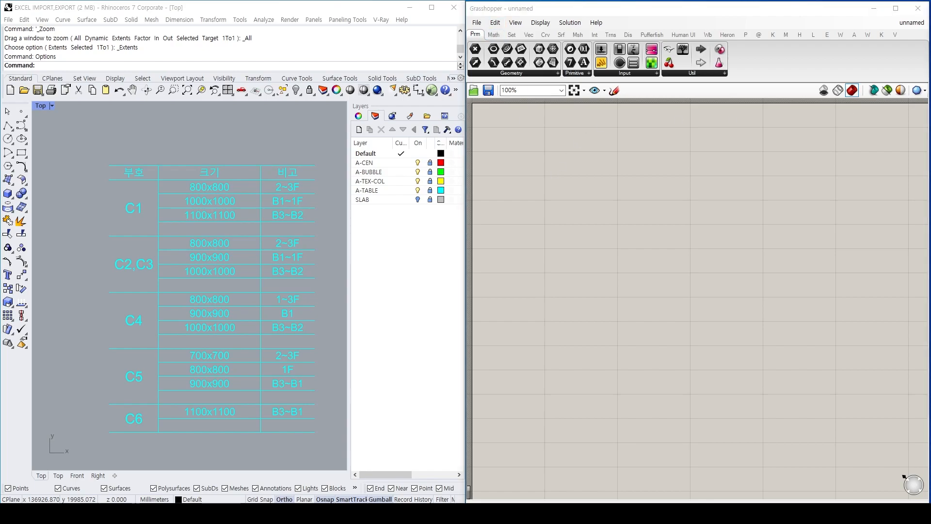
# - Switch to Grasshopper and place an Excel Reader component on the canvas
pyautogui.doubleClick(649, 226)
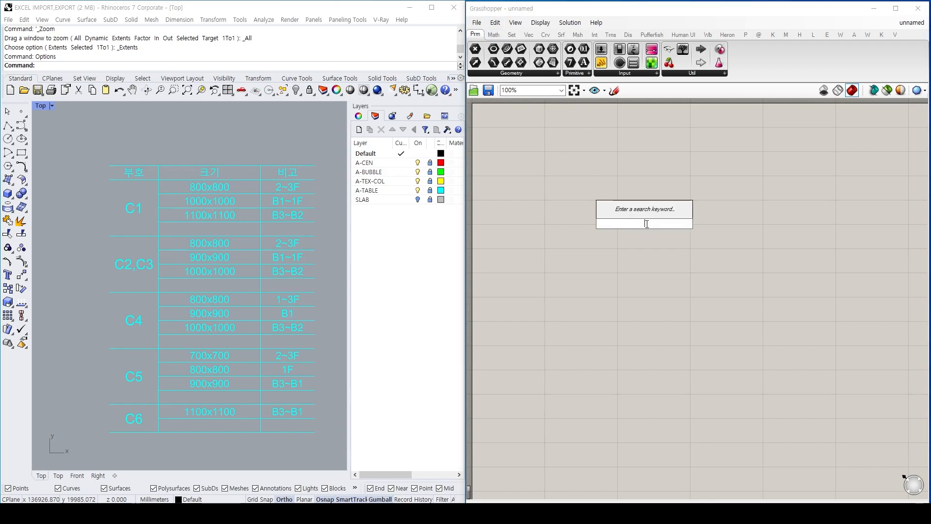
pyautogui.click(815, 35)
pyautogui.click(902, 73)
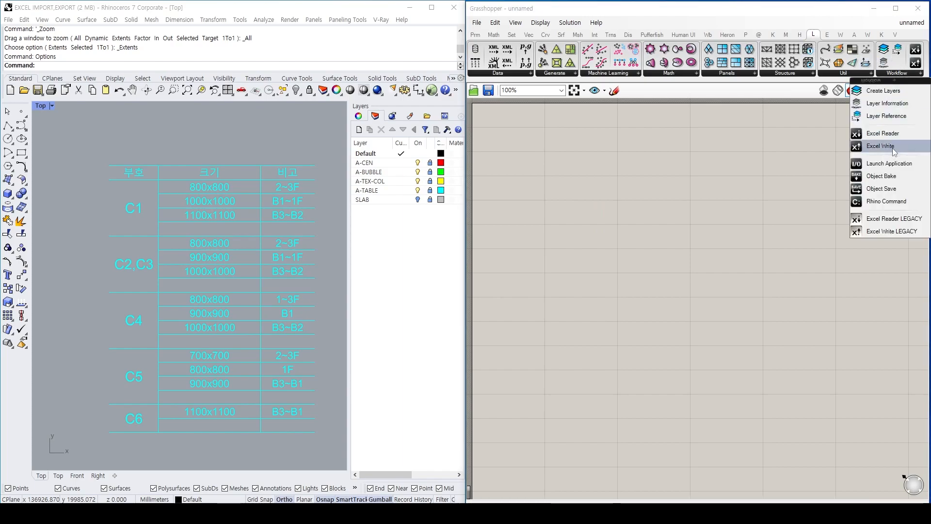
pyautogui.click(883, 133)
pyautogui.click(642, 199)
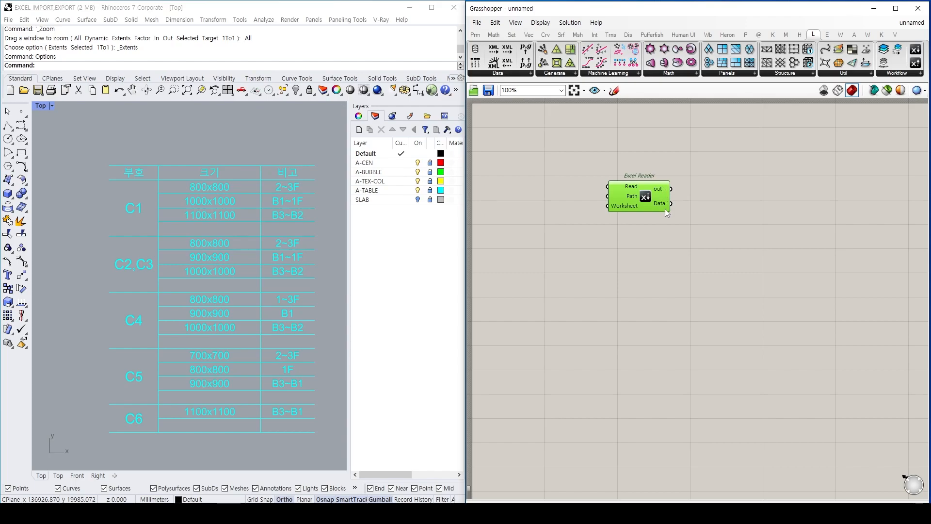
pyautogui.moveTo(636, 202); pyautogui.dragTo(659, 204)
pyautogui.click(636, 165)
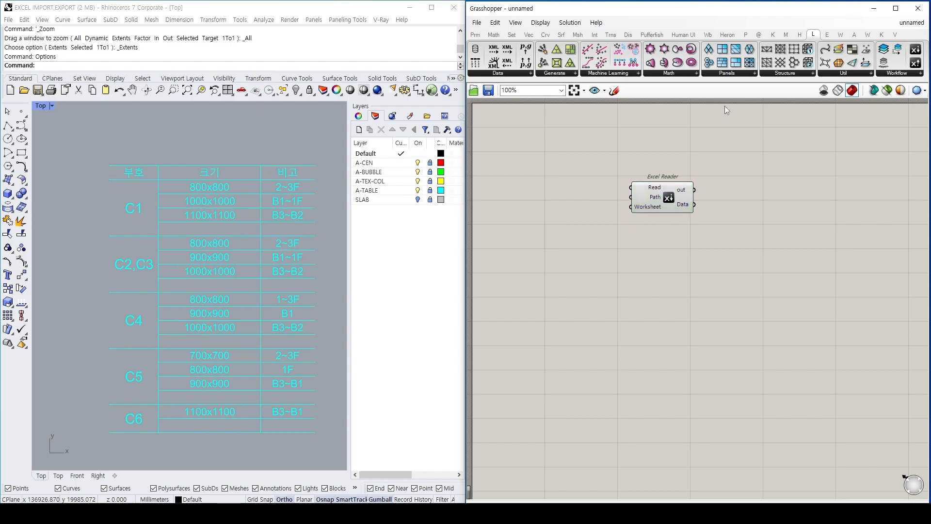
# - Add a File Path parameter beside the Excel Reader and set it to the EXCEL IMPORT Excel workbook
pyautogui.doubleClick(577, 203)
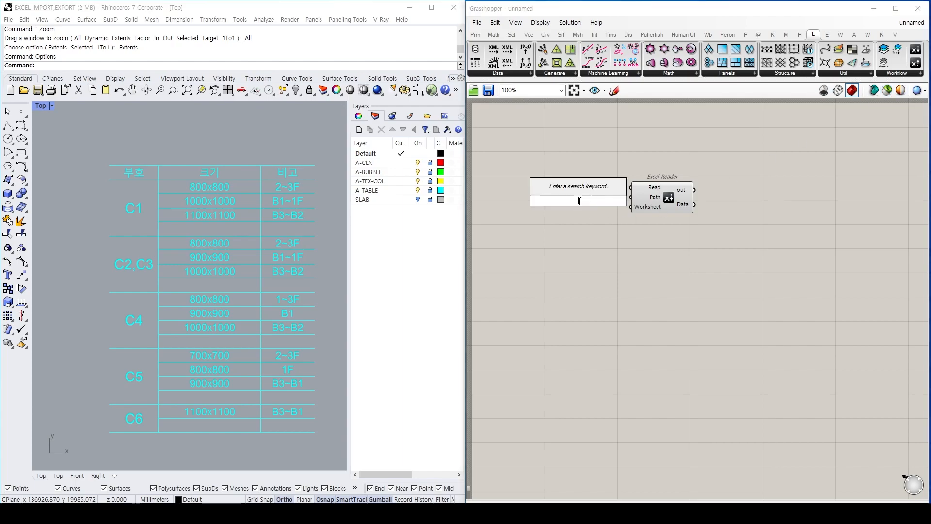
pyautogui.write('file pah')
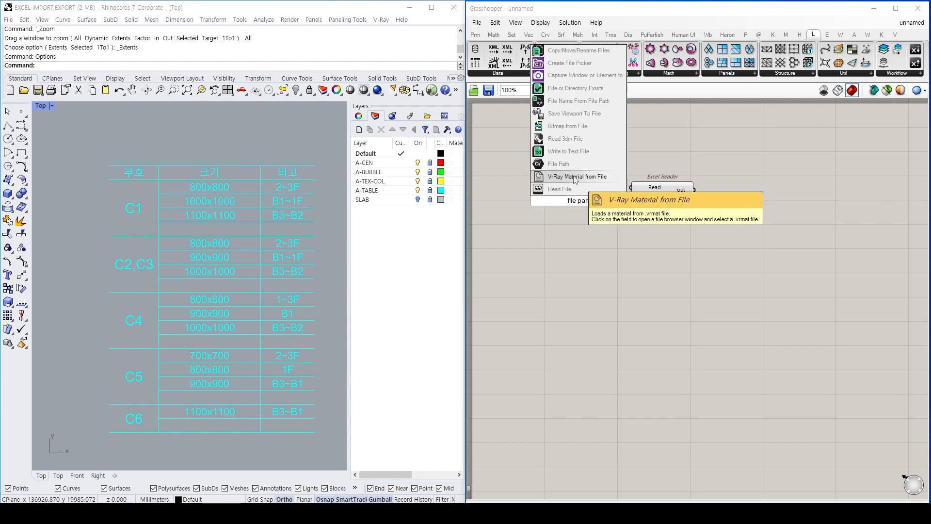
pyautogui.click(557, 164)
pyautogui.rightClick(582, 201)
pyautogui.click(629, 314)
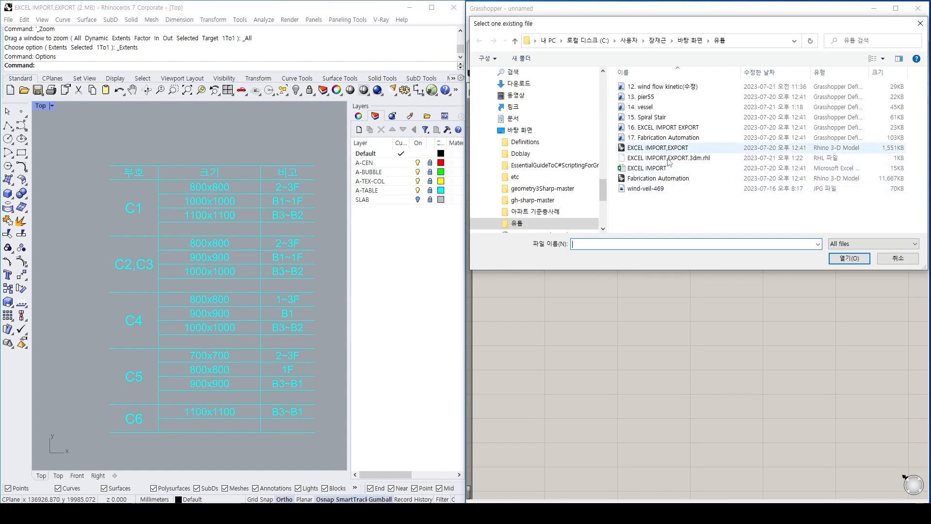
pyautogui.doubleClick(669, 168)
pyautogui.moveTo(586, 202); pyautogui.dragTo(602, 197)
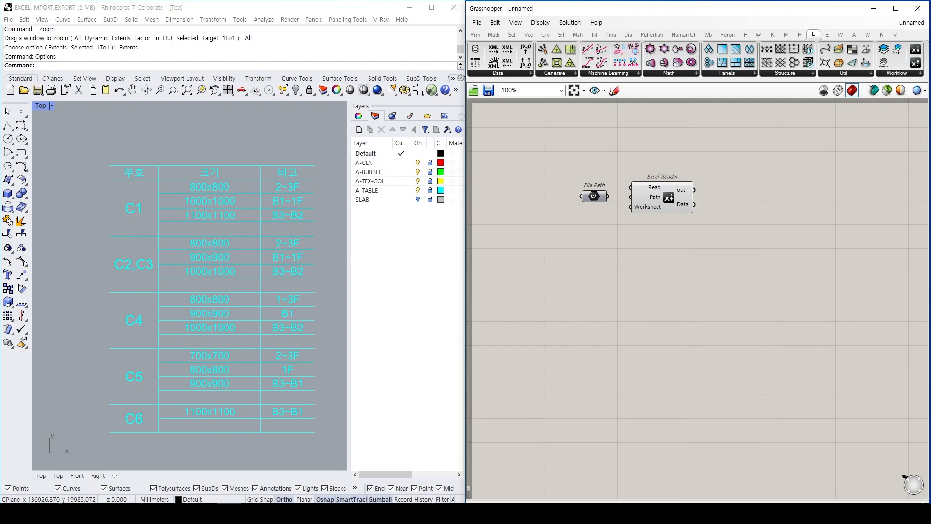
# - Connect the File Path parameter to the Path input of the Excel Reader
pyautogui.rightClick(555, 514)
pyautogui.click(559, 497)
pyautogui.moveTo(638, 287); pyautogui.dragTo(646, 289, button='right')
pyautogui.scroll(-3, 647, 289)
pyautogui.moveTo(709, 249)
pyautogui.mouseDown(button='right')
pyautogui.moveTo(650, 242)
pyautogui.moveTo(644, 275)
pyautogui.mouseUp(button='right')
pyautogui.scroll(3, 651, 242)
pyautogui.moveTo(612, 228); pyautogui.dragTo(571, 229)
# - Add a Boolean Toggle above the File Path parameter and connect it to the Excel Reader's Read input
pyautogui.doubleClick(549, 186)
pyautogui.write('toggle')
pyautogui.press('Return')
pyautogui.moveTo(574, 186); pyautogui.dragTo(612, 219)
pyautogui.moveTo(542, 186); pyautogui.dragTo(580, 228)
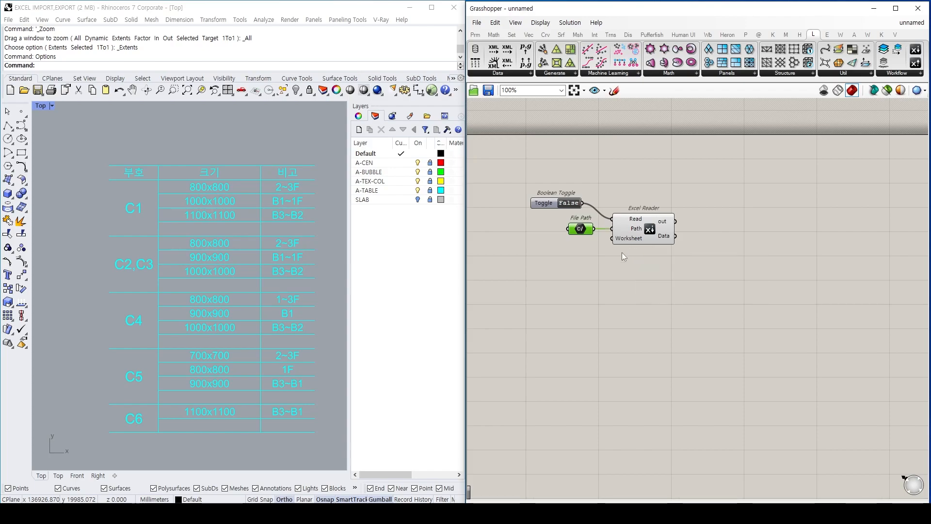
# - Add a Panel below the Excel Reader listing the floors B3, B2, B1, 1F, 2F and 3F on separate lines
pyautogui.moveTo(544, 374); pyautogui.dragTo(607, 307, button='right')
pyautogui.doubleClick(603, 305)
pyautogui.write('panel')
pyautogui.press('Return')
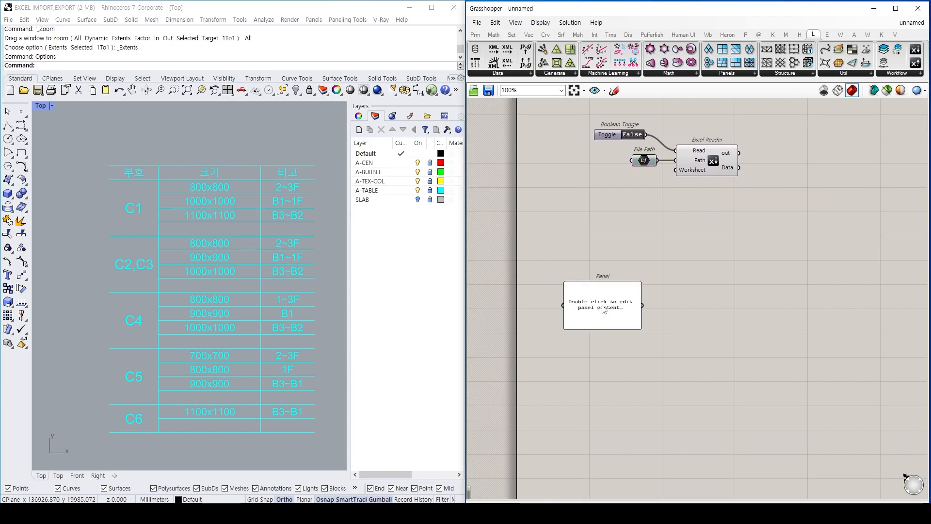
pyautogui.doubleClick(603, 305)
pyautogui.write('B3')
pyautogui.press('Return')
pyautogui.write('B2 B')
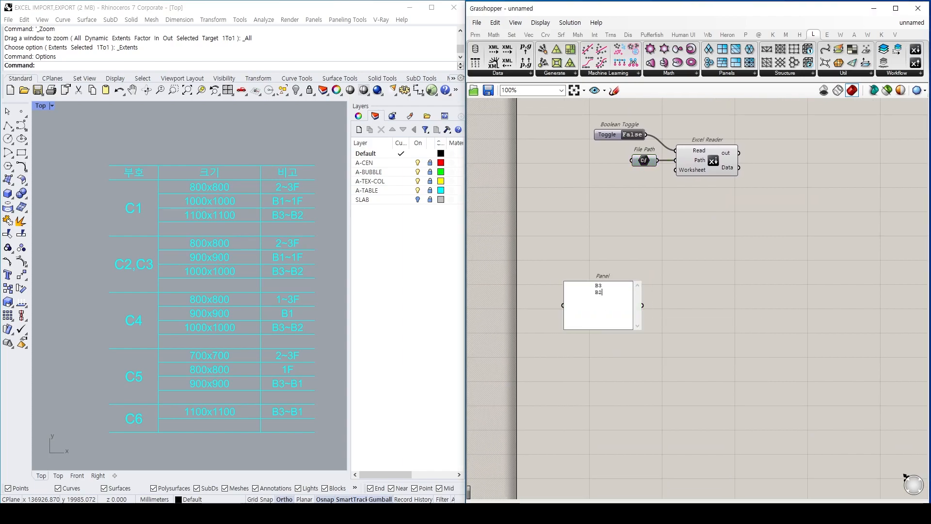
pyautogui.write('1 1')
pyautogui.write('F')
pyautogui.press('Return')
pyautogui.write('2F')
pyautogui.press('Return')
pyautogui.write('3F')
pyautogui.click(574, 238)
# - Turn off Multiline Data for the floor panel, fit it to its entries, and connect it to the Excel Reader's Worksheet input
pyautogui.rightClick(631, 328)
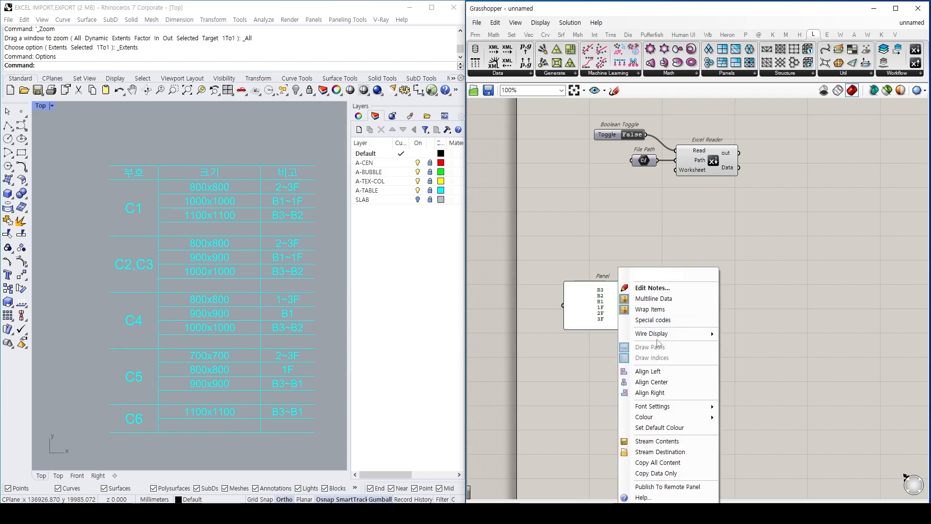
pyautogui.click(653, 298)
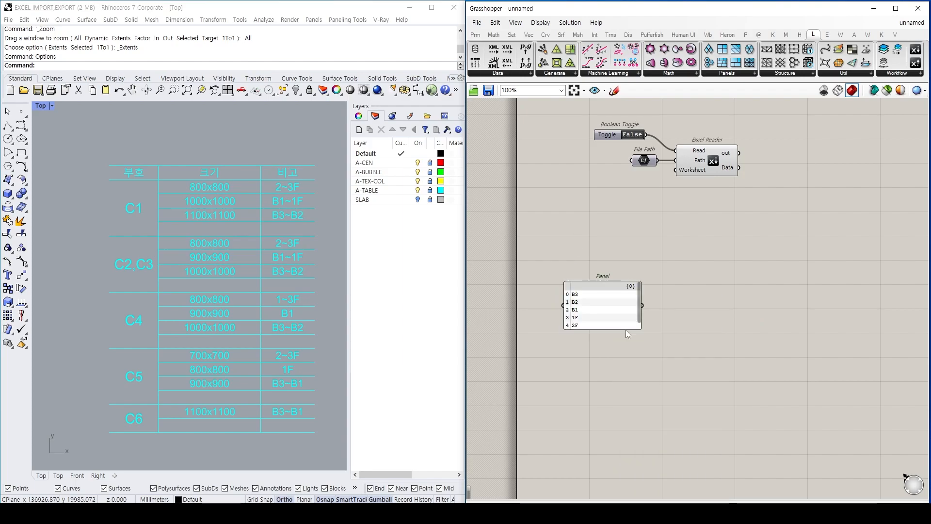
pyautogui.moveTo(634, 332); pyautogui.dragTo(604, 203)
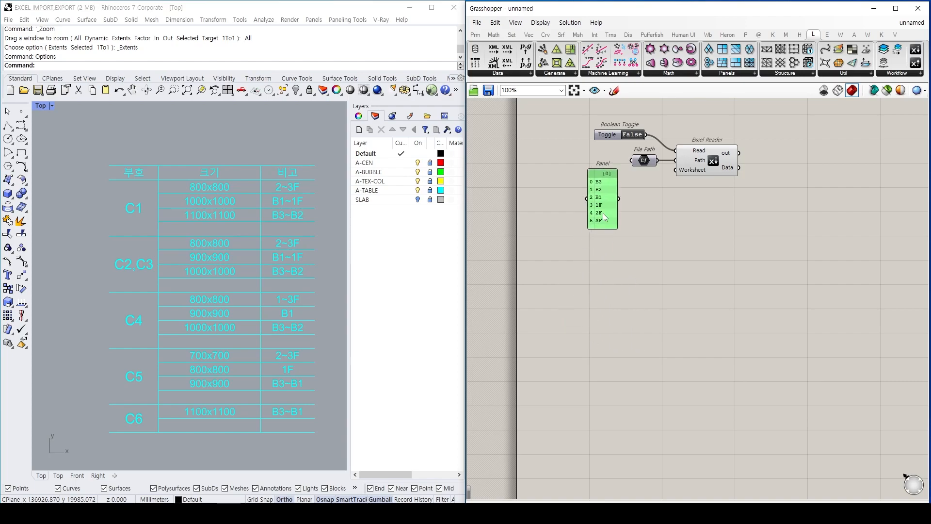
pyautogui.moveTo(676, 170); pyautogui.dragTo(569, 220)
pyautogui.click(618, 251)
pyautogui.scroll(-4, 181, 211)
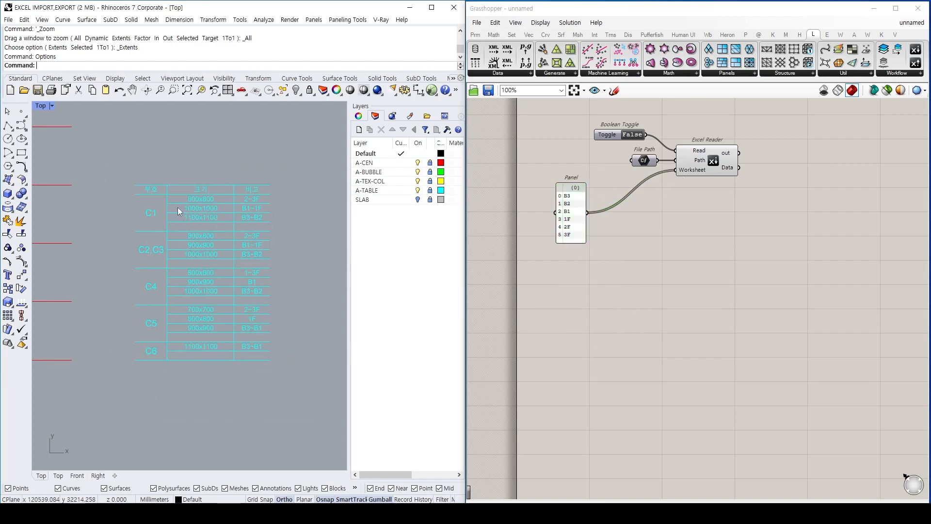
pyautogui.scroll(2, 235, 226)
pyautogui.scroll(-3, 235, 226)
pyautogui.scroll(4, 137, 223)
pyautogui.click(626, 270)
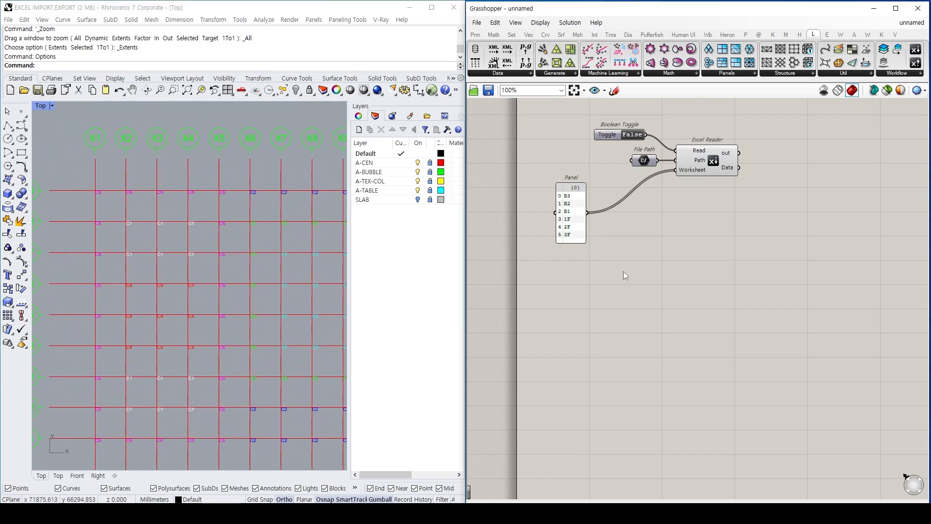
# - Add a List Item component beside the floor panel and connect the panel to its L input
pyautogui.doubleClick(672, 225)
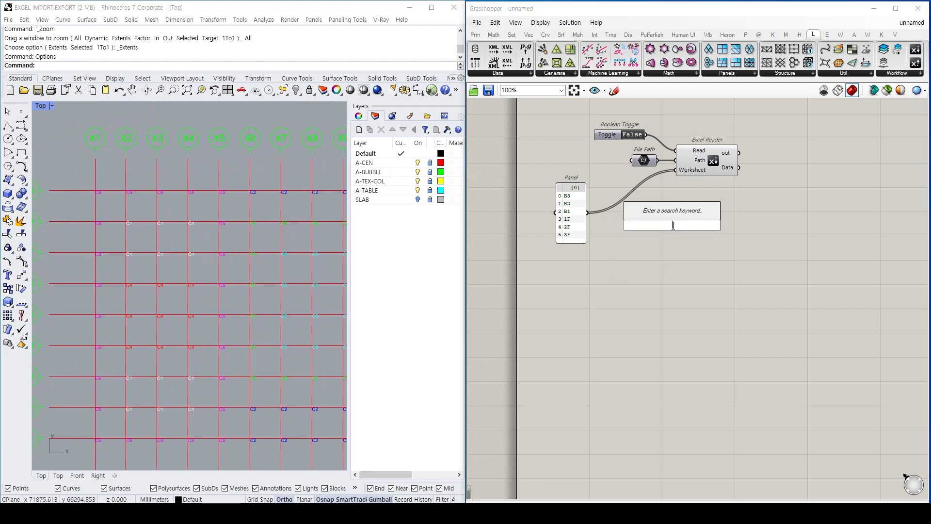
pyautogui.write('lIST item')
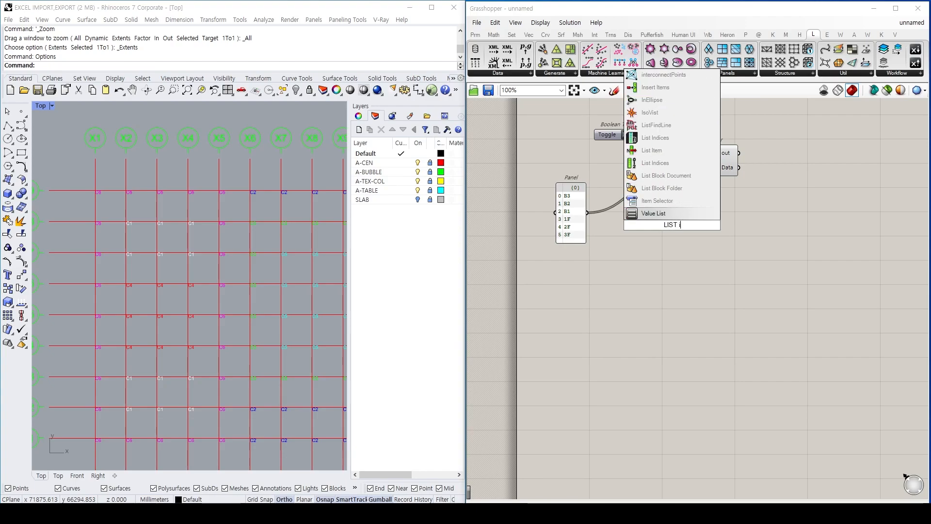
pyautogui.press('Return')
pyautogui.scroll(2, 576, 280)
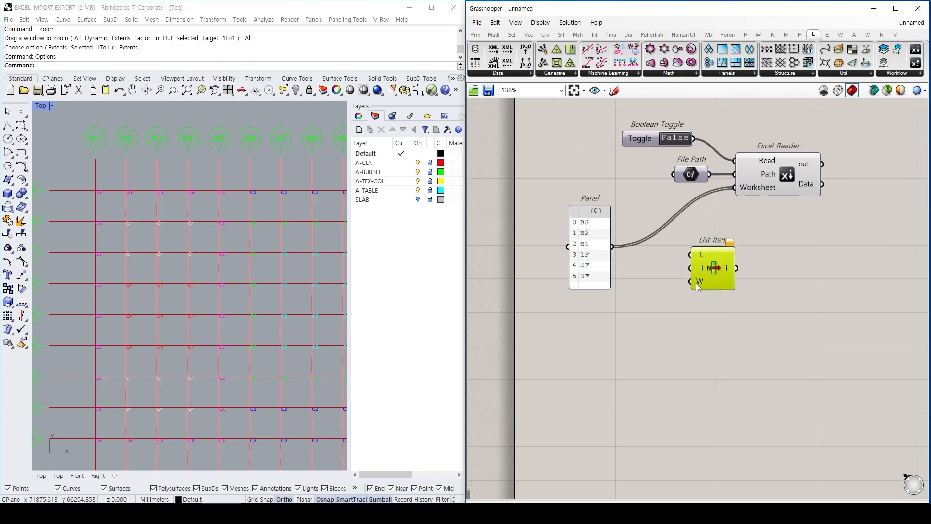
pyautogui.moveTo(576, 280); pyautogui.dragTo(556, 287)
pyautogui.moveTo(685, 279); pyautogui.dragTo(665, 294)
pyautogui.moveTo(588, 259); pyautogui.dragTo(658, 326)
# - Add a Panel beside the List Item and connect the List Item output to it
pyautogui.doubleClick(730, 308)
pyautogui.write('panel')
pyautogui.press('Return')
pyautogui.moveTo(736, 309); pyautogui.dragTo(793, 310)
pyautogui.moveTo(676, 321); pyautogui.dragTo(732, 306)
# - Add a 0 to 5 integer Number Slider and connect it to the List Item's index input
pyautogui.moveTo(609, 327); pyautogui.dragTo(643, 303, button='right')
pyautogui.doubleClick(596, 334)
pyautogui.write('0..5')
pyautogui.press('Return')
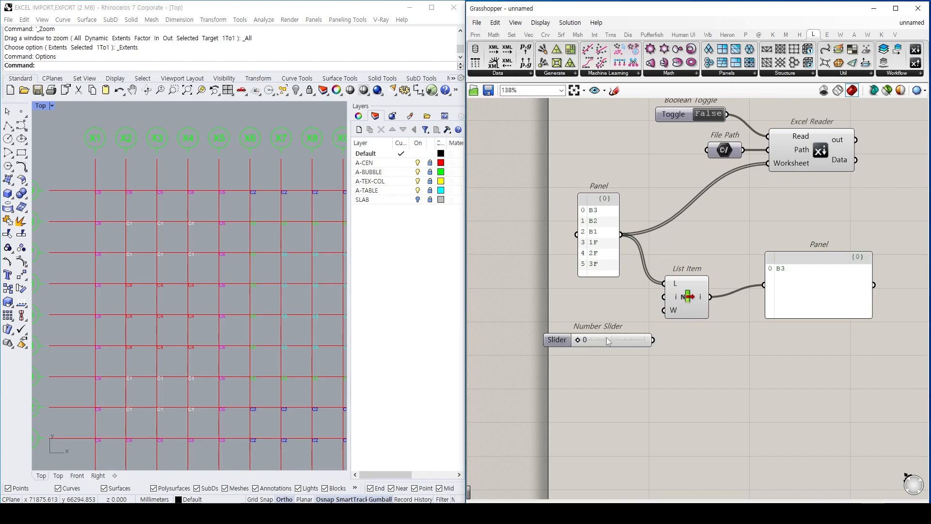
pyautogui.moveTo(664, 297); pyautogui.dragTo(652, 340)
pyautogui.moveTo(645, 340); pyautogui.dragTo(626, 297)
# - Connect the List Item output to the Excel Reader's Worksheet input in place of the floor panel, and tidy the surrounding components
pyautogui.moveTo(710, 297); pyautogui.dragTo(768, 163)
pyautogui.moveTo(756, 230); pyautogui.dragTo(671, 252, button='right')
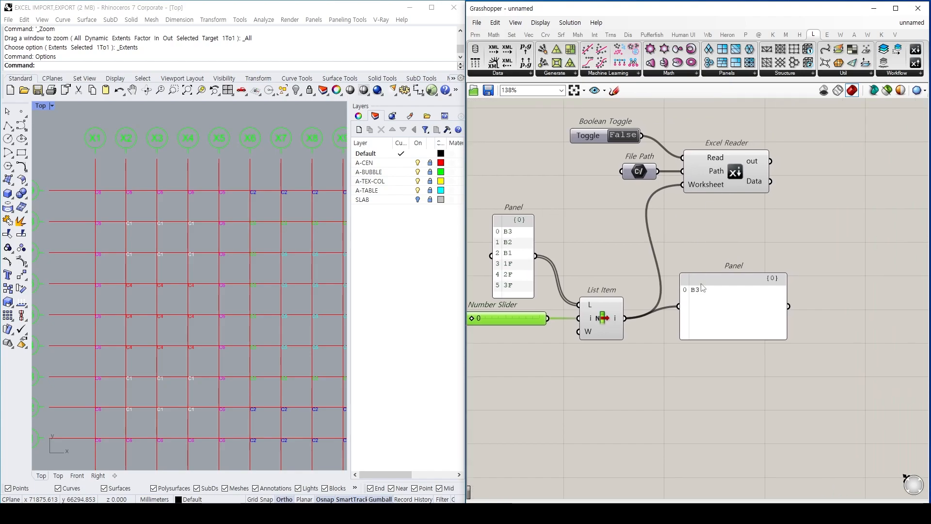
pyautogui.moveTo(595, 139); pyautogui.dragTo(642, 194)
pyautogui.moveTo(471, 332); pyautogui.dragTo(509, 322, button='right')
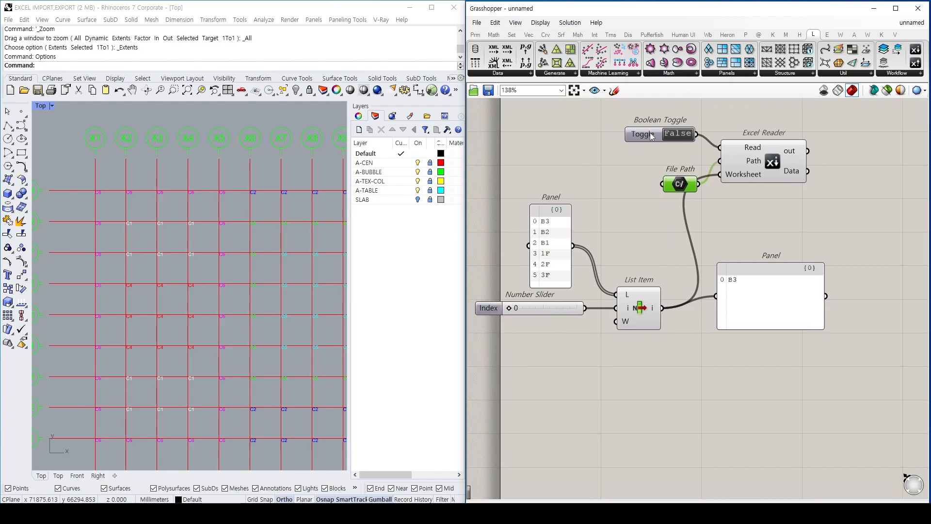
pyautogui.moveTo(651, 136); pyautogui.dragTo(641, 150)
pyautogui.moveTo(685, 187); pyautogui.dragTo(667, 177)
pyautogui.moveTo(752, 306); pyautogui.dragTo(749, 318)
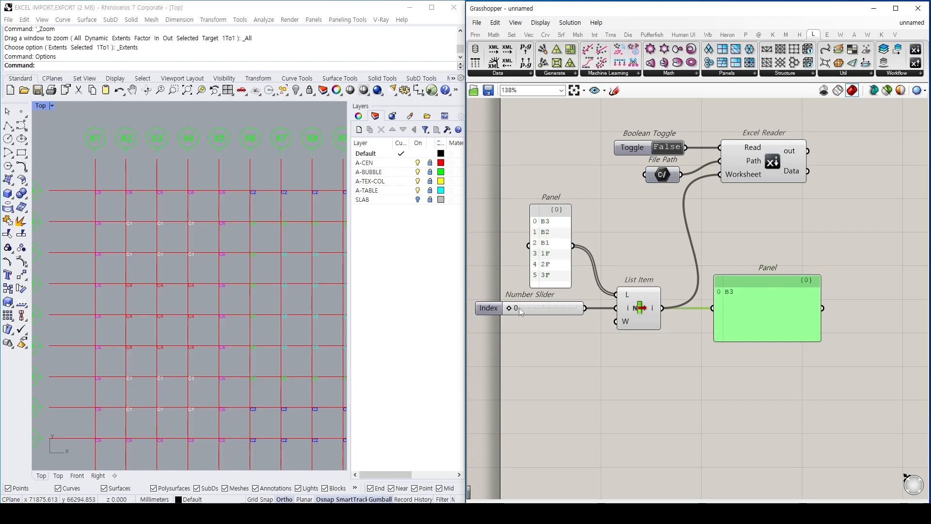
pyautogui.moveTo(509, 309); pyautogui.dragTo(466, 306)
# - Set the Boolean Toggle to True and connect the Excel Reader's Data output to a new Panel
pyautogui.moveTo(744, 177); pyautogui.dragTo(586, 215, button='right')
pyautogui.doubleClick(708, 225)
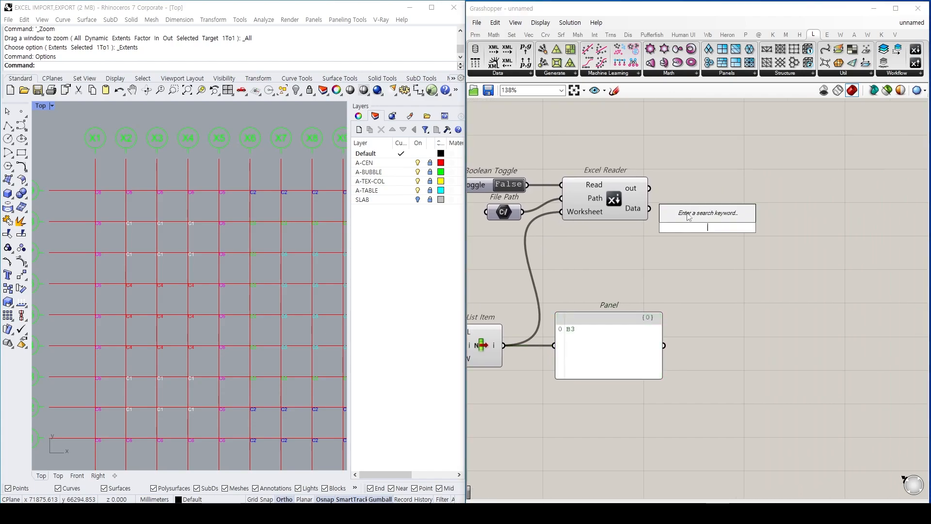
pyautogui.write('panel')
pyautogui.press('Return')
pyautogui.moveTo(517, 191); pyautogui.dragTo(558, 185, button='right')
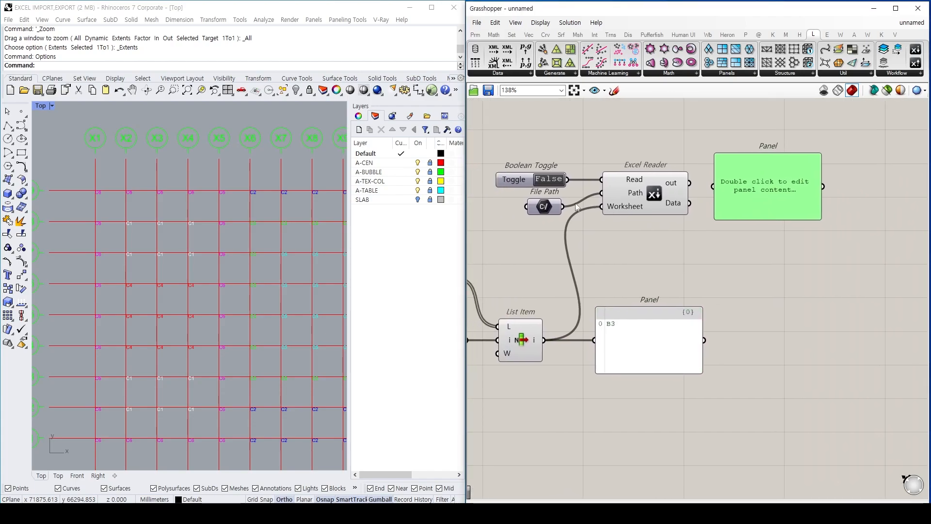
pyautogui.click(561, 179)
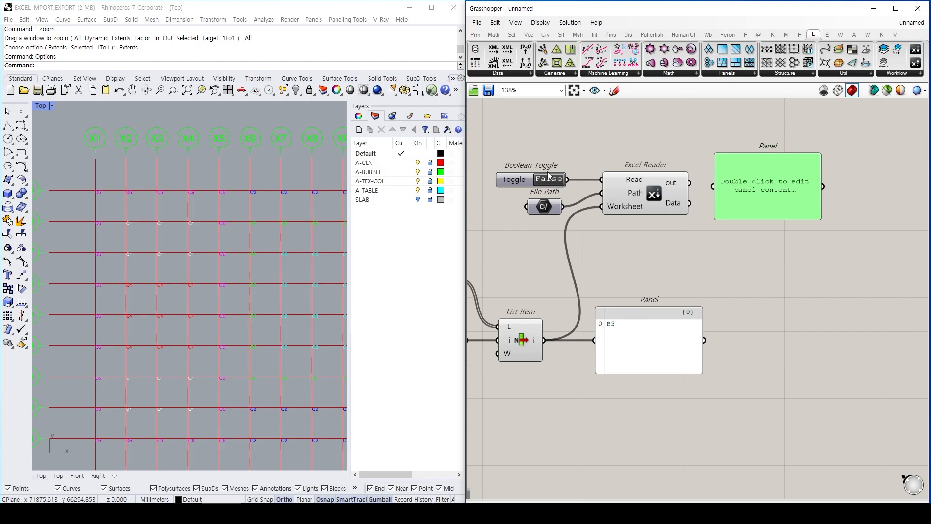
pyautogui.moveTo(697, 211); pyautogui.dragTo(715, 187)
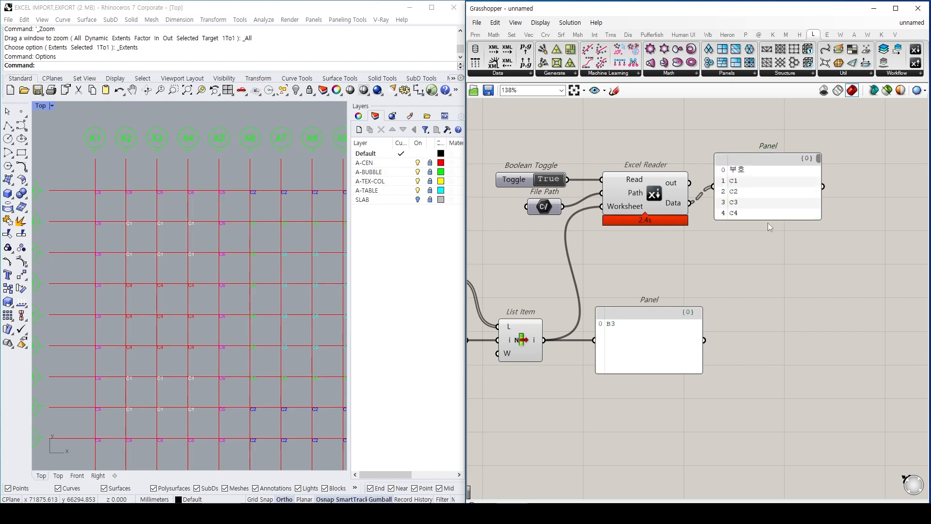
# - Enlarge the Data panel and examine the column marks and sizes read from the worksheet
pyautogui.moveTo(766, 217); pyautogui.dragTo(766, 366)
pyautogui.scroll(-5, 808, 278)
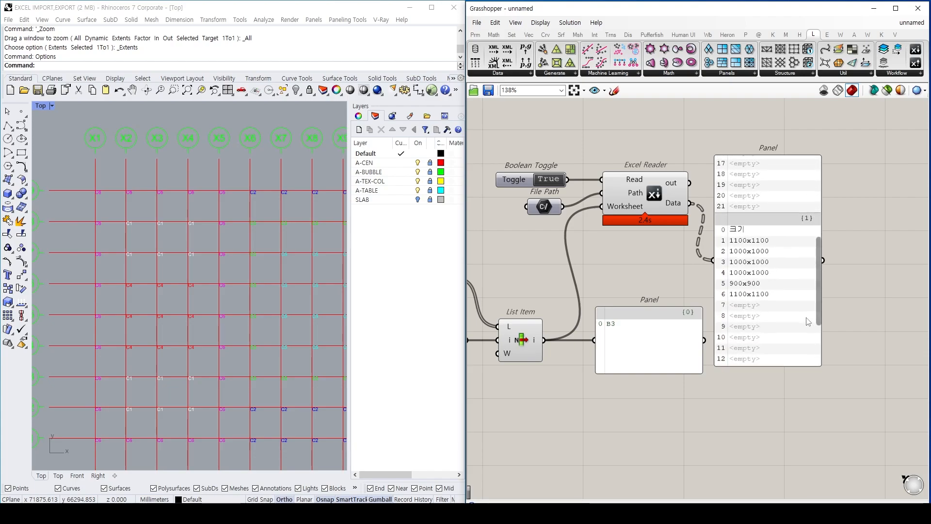
pyautogui.scroll(1, 809, 278)
pyautogui.moveTo(821, 253); pyautogui.dragTo(815, 222)
# - Delete the panel on the Data output and set the Boolean Toggle back to False
pyautogui.click(758, 234)
pyautogui.press('Delete')
pyautogui.moveTo(671, 298); pyautogui.dragTo(769, 246, button='right')
pyautogui.moveTo(657, 188)
pyautogui.mouseDown(button='right')
pyautogui.moveTo(676, 202)
pyautogui.moveTo(651, 180)
pyautogui.mouseUp(button='right')
pyautogui.click(666, 143)
# - Switch the Rhino viewport to the Perspective view of the column grid
pyautogui.scroll(-1, 691, 305)
pyautogui.moveTo(691, 305); pyautogui.dragTo(697, 260, button='right')
pyautogui.doubleClick(674, 314)
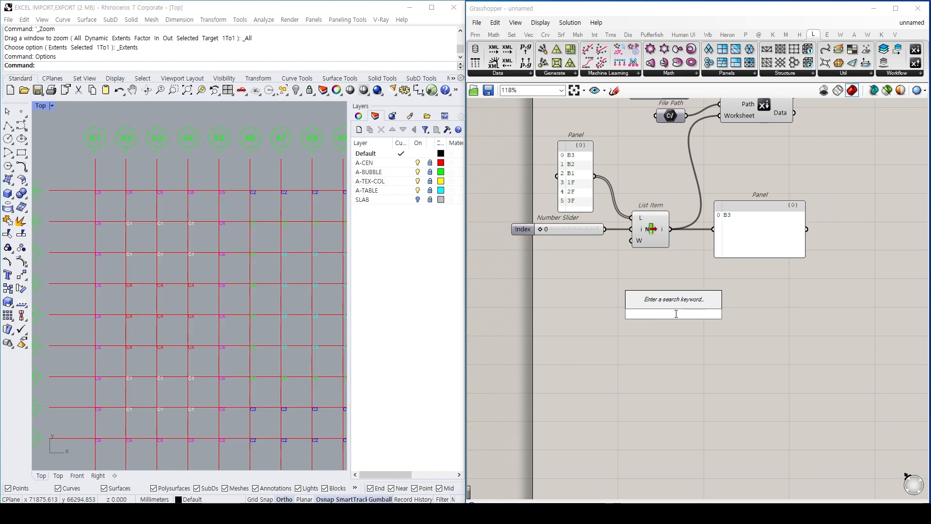
pyautogui.click(588, 312)
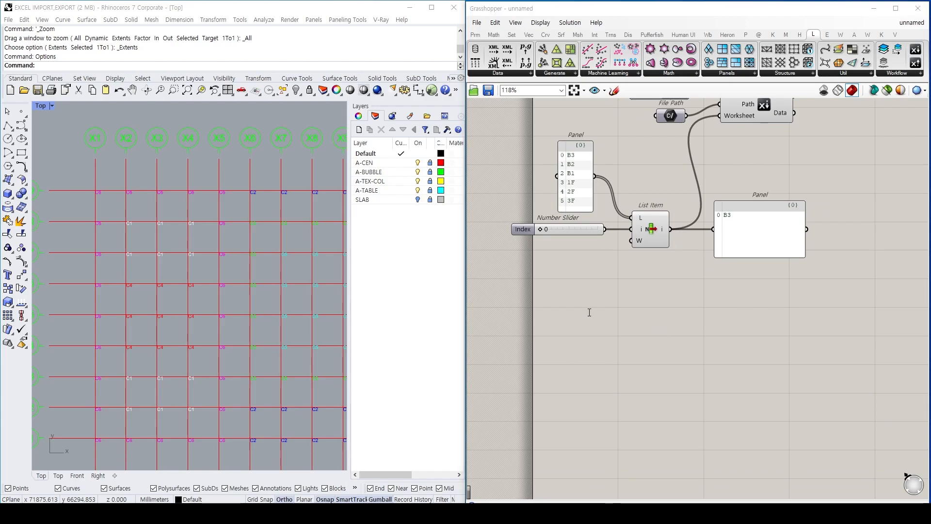
pyautogui.moveTo(193, 284); pyautogui.dragTo(226, 268, button='right')
pyautogui.scroll(-4, 190, 249)
pyautogui.write('vv')
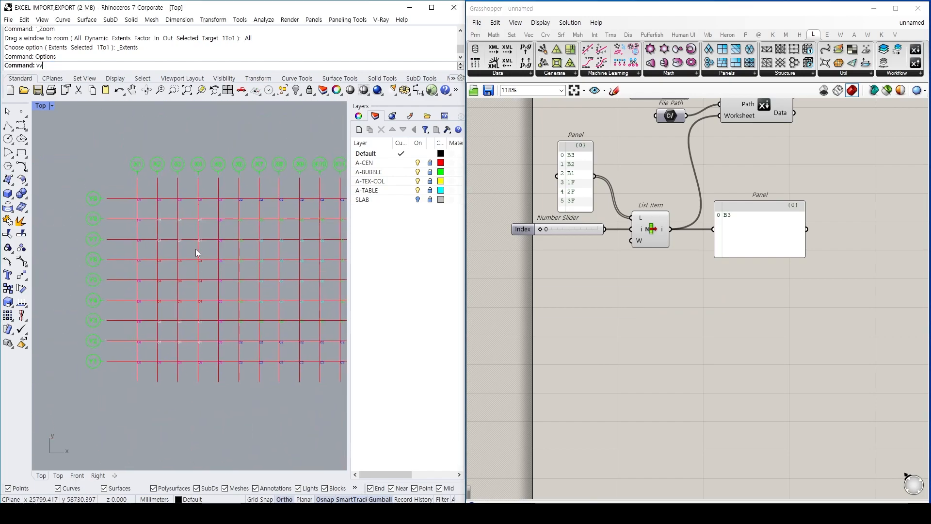
pyautogui.press('Return')
# - Add a Panel below the List Item listing the values 3300, 3300, 4500, 6000, 4200 and 4200 on separate lines
pyautogui.doubleClick(634, 310)
pyautogui.write('panel')
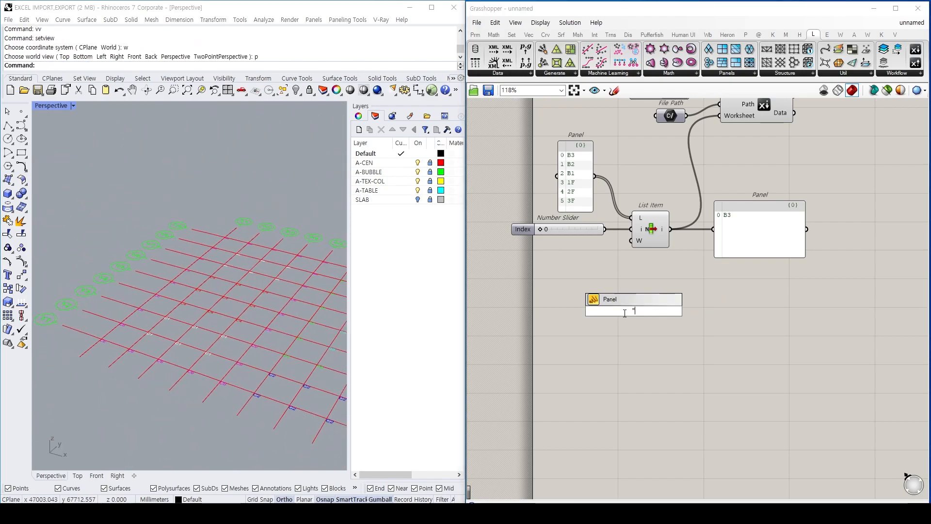
pyautogui.press('Return')
pyautogui.doubleClick(625, 313)
pyautogui.write('3300')
pyautogui.press('Return')
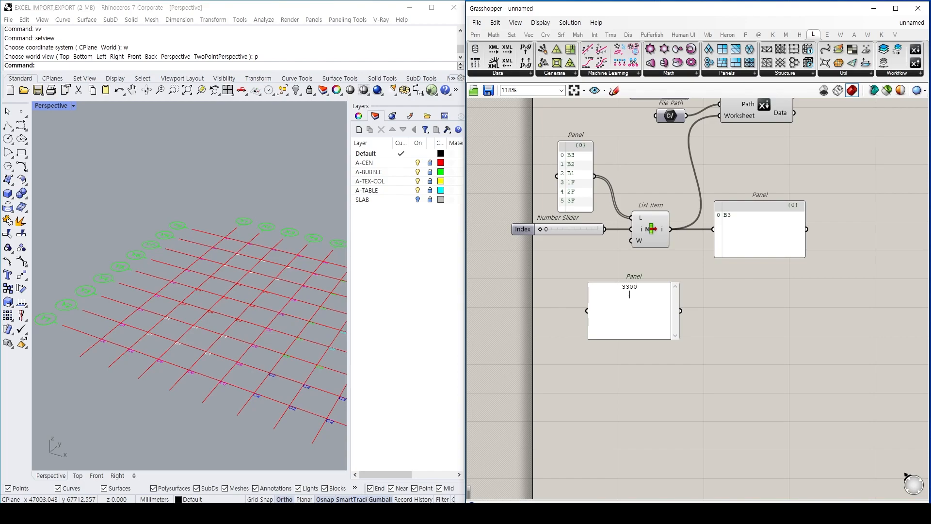
pyautogui.write('3300')
pyautogui.press('Return')
pyautogui.write('4500')
pyautogui.press('Return')
pyautogui.write('6000')
pyautogui.press('Return')
pyautogui.write('4200')
pyautogui.press('Return')
pyautogui.write('4200')
pyautogui.click(616, 349)
# - Turn off Multiline Data for the 3300–4200 values panel, resize it to fit, and arrange it below the floor panel
pyautogui.rightClick(621, 334)
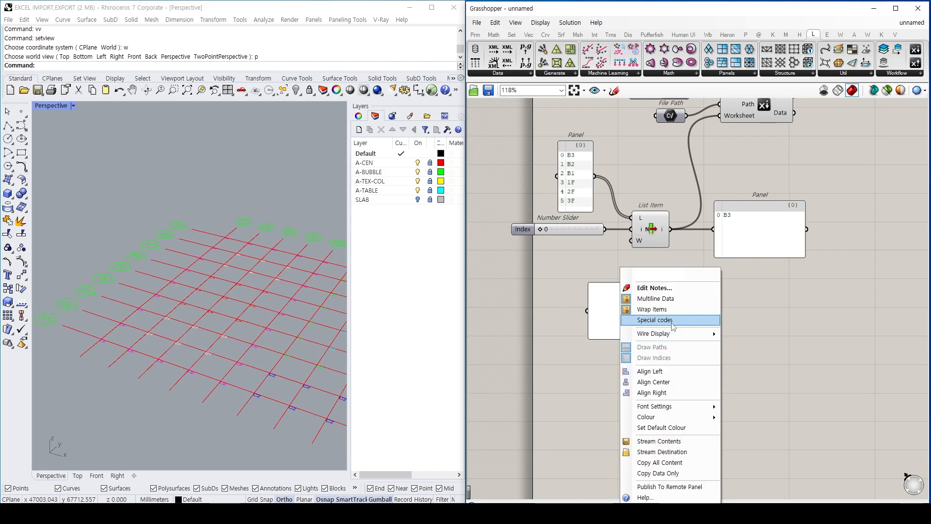
pyautogui.click(664, 298)
pyautogui.moveTo(633, 331); pyautogui.dragTo(633, 358)
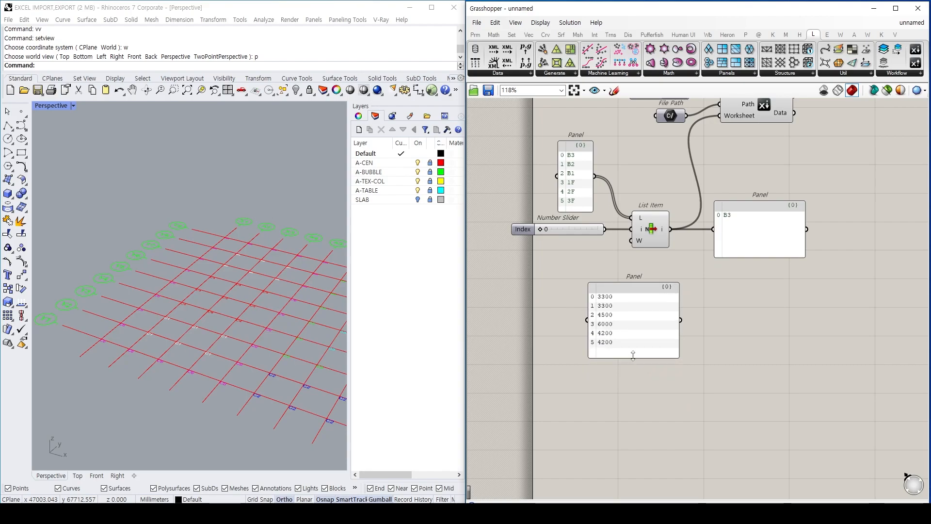
pyautogui.moveTo(680, 335); pyautogui.dragTo(586, 361)
pyautogui.click(679, 315)
pyautogui.moveTo(686, 310); pyautogui.dragTo(733, 279, button='right')
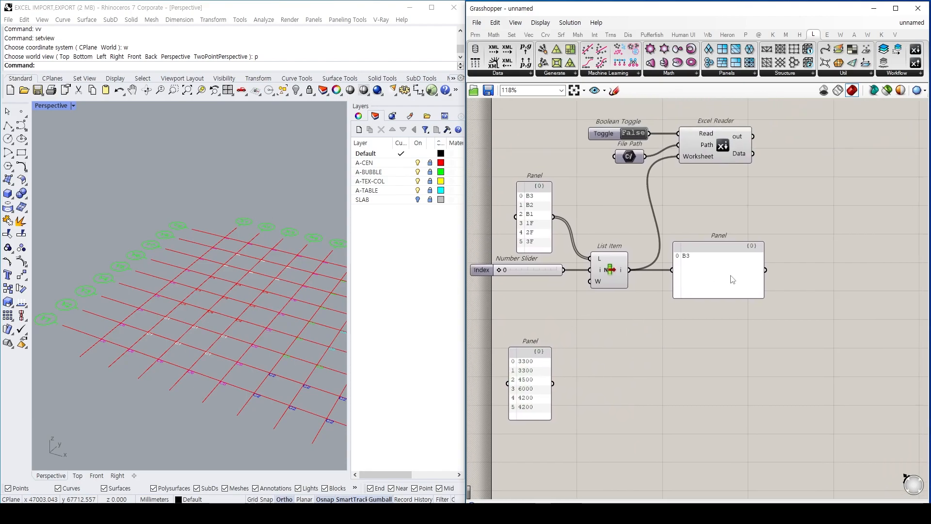
pyautogui.moveTo(733, 279); pyautogui.dragTo(754, 280)
# - Return the Rhino viewport to the Top view and examine the column marks at the grid intersections near X1 and Y9
pyautogui.hotkey('alt', 'Tab')
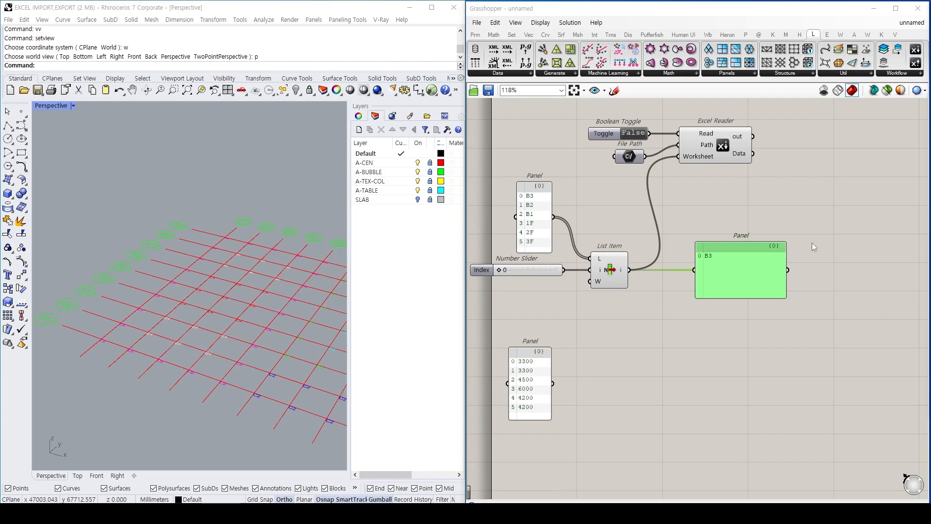
pyautogui.scroll(2, 752, 172)
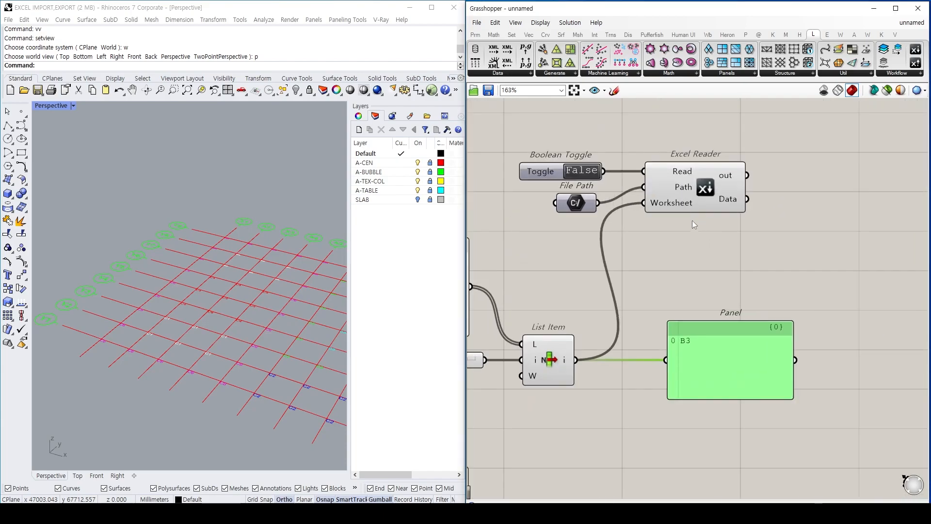
pyautogui.scroll(-2, 670, 222)
pyautogui.click(250, 319)
pyautogui.write('vt')
pyautogui.press('Return')
pyautogui.scroll(7, 226, 243)
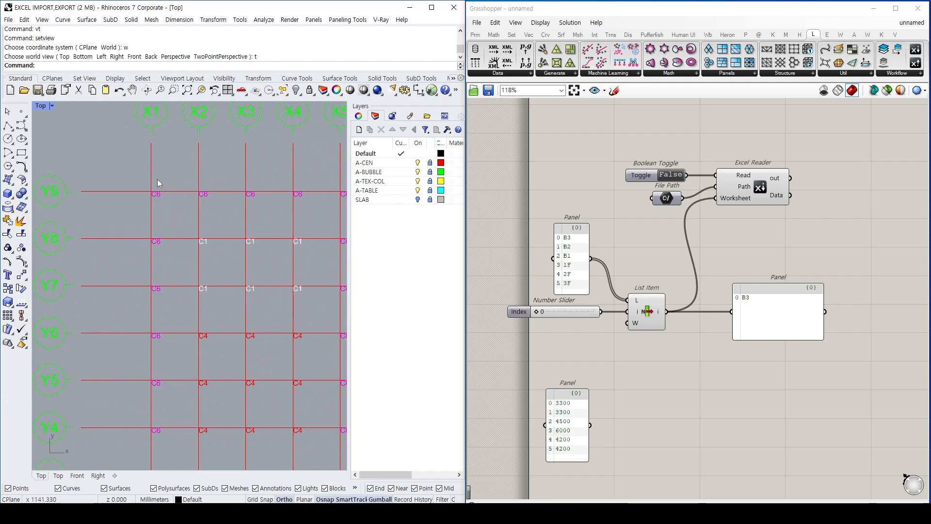
pyautogui.moveTo(177, 169); pyautogui.dragTo(170, 177, button='right')
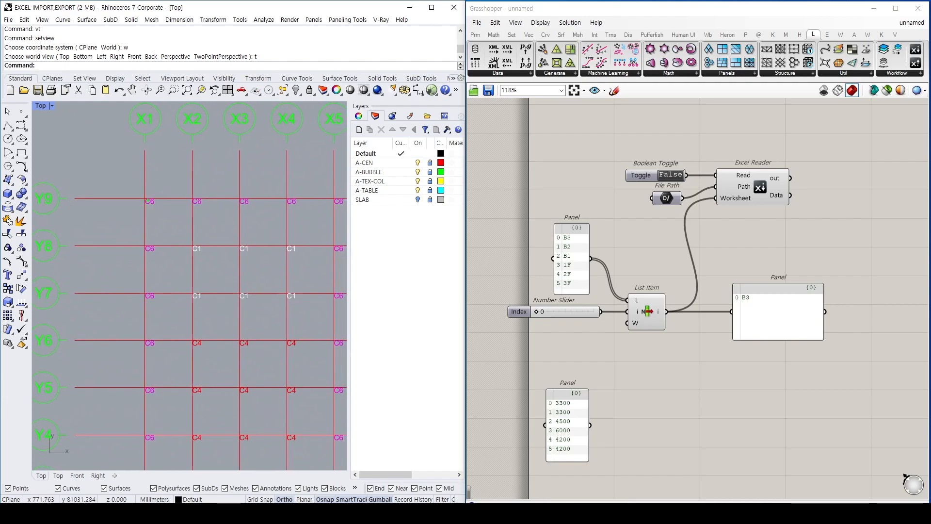
pyautogui.moveTo(144, 246); pyautogui.dragTo(195, 246)
pyautogui.moveTo(141, 295); pyautogui.dragTo(195, 295)
pyautogui.moveTo(237, 249); pyautogui.dragTo(242, 248)
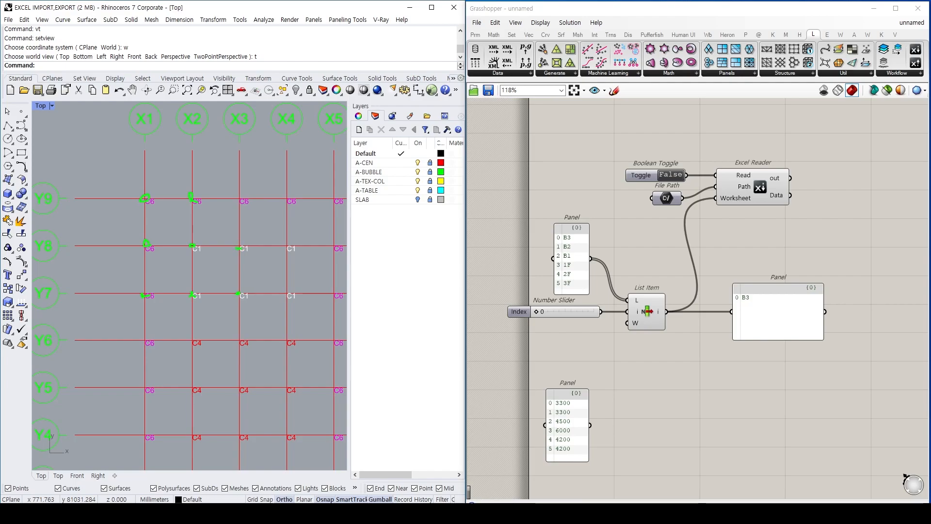
pyautogui.moveTo(286, 198); pyautogui.dragTo(287, 207)
pyautogui.moveTo(260, 242)
pyautogui.mouseDown()
pyautogui.moveTo(250, 223)
pyautogui.moveTo(260, 244)
pyautogui.mouseUp()
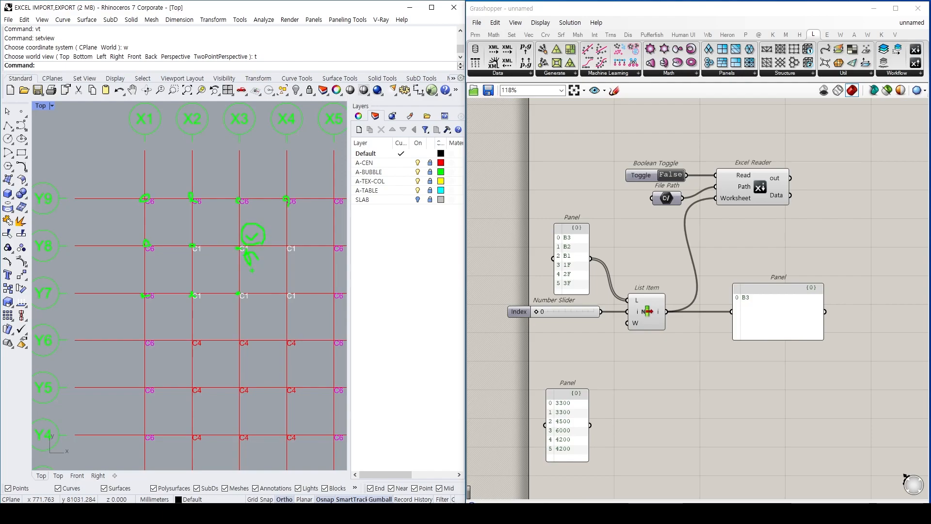
pyautogui.moveTo(232, 267); pyautogui.dragTo(231, 278)
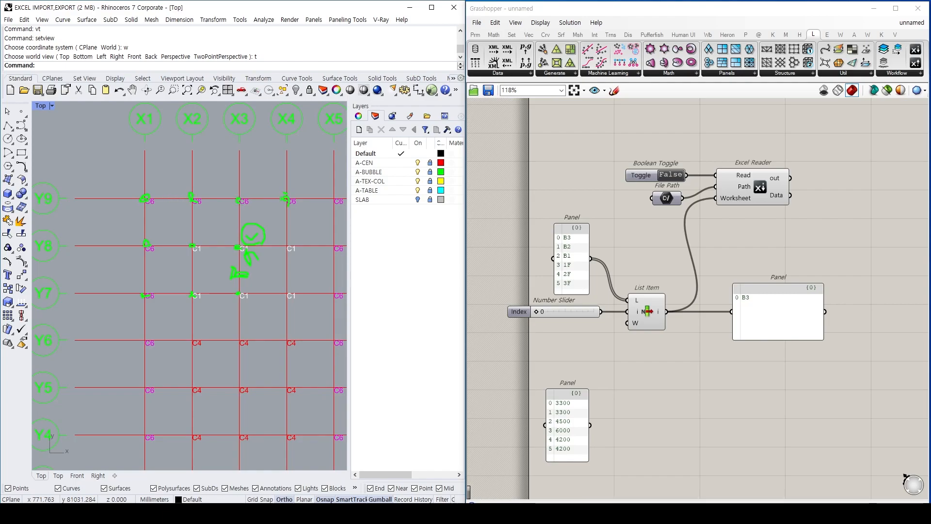
pyautogui.moveTo(345, 164); pyautogui.dragTo(387, 159)
pyautogui.moveTo(201, 172)
pyautogui.mouseDown()
pyautogui.moveTo(215, 172)
pyautogui.moveTo(206, 184)
pyautogui.moveTo(220, 183)
pyautogui.moveTo(200, 190)
pyautogui.moveTo(197, 210)
pyautogui.moveTo(199, 198)
pyautogui.mouseUp()
pyautogui.moveTo(144, 214)
pyautogui.mouseDown()
pyautogui.moveTo(145, 203)
pyautogui.moveTo(149, 216)
pyautogui.mouseUp()
pyautogui.moveTo(192, 193)
pyautogui.mouseDown()
pyautogui.moveTo(190, 171)
pyautogui.moveTo(210, 167)
pyautogui.mouseUp()
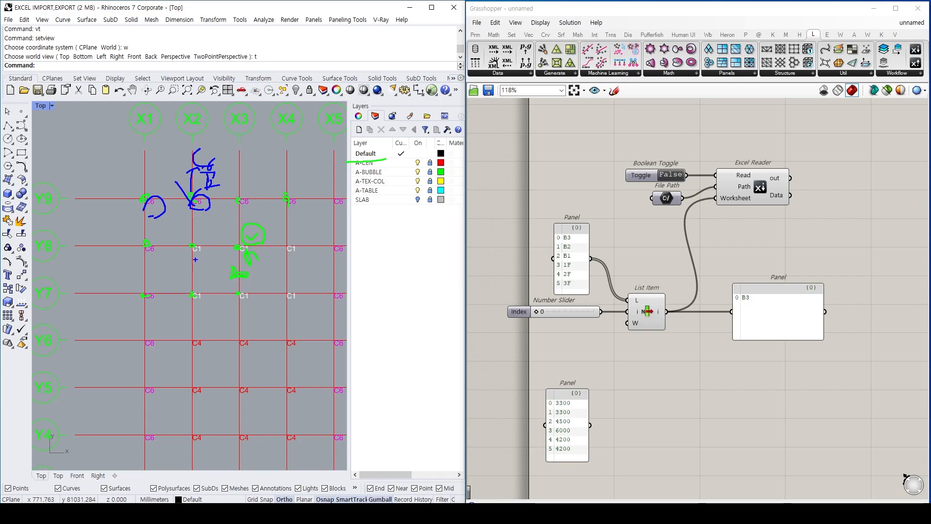
pyautogui.moveTo(207, 221); pyautogui.dragTo(195, 238)
pyautogui.moveTo(185, 239)
pyautogui.mouseDown()
pyautogui.moveTo(181, 262)
pyautogui.moveTo(200, 241)
pyautogui.mouseUp()
pyautogui.moveTo(143, 294)
pyautogui.mouseDown()
pyautogui.moveTo(141, 313)
pyautogui.moveTo(202, 323)
pyautogui.mouseUp()
pyautogui.moveTo(118, 329)
pyautogui.mouseDown()
pyautogui.moveTo(214, 323)
pyautogui.moveTo(242, 304)
pyautogui.mouseUp()
pyautogui.moveTo(227, 301)
pyautogui.mouseDown()
pyautogui.moveTo(242, 306)
pyautogui.moveTo(235, 317)
pyautogui.mouseUp()
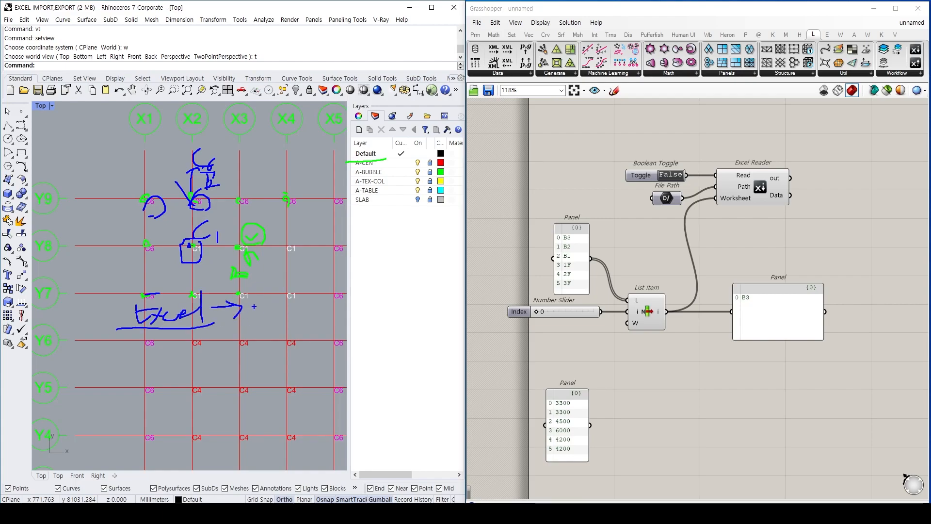
pyautogui.moveTo(275, 305)
pyautogui.mouseDown()
pyautogui.moveTo(251, 307)
pyautogui.moveTo(278, 325)
pyautogui.moveTo(276, 304)
pyautogui.mouseUp()
pyautogui.moveTo(194, 247); pyautogui.dragTo(199, 259)
pyautogui.moveTo(273, 306); pyautogui.dragTo(252, 325)
pyautogui.moveTo(251, 306); pyautogui.dragTo(287, 330)
pyautogui.moveTo(569, 398); pyautogui.dragTo(541, 376)
pyautogui.moveTo(538, 418)
pyautogui.mouseDown()
pyautogui.moveTo(297, 329)
pyautogui.moveTo(327, 323)
pyautogui.mouseUp()
pyautogui.moveTo(286, 227)
pyautogui.mouseDown()
pyautogui.moveTo(287, 284)
pyautogui.moveTo(304, 276)
pyautogui.moveTo(280, 275)
pyautogui.moveTo(320, 225)
pyautogui.moveTo(322, 259)
pyautogui.moveTo(285, 284)
pyautogui.mouseUp()
pyautogui.moveTo(162, 368); pyautogui.dragTo(176, 382)
pyautogui.moveTo(179, 377)
pyautogui.mouseDown()
pyautogui.moveTo(181, 397)
pyautogui.moveTo(213, 388)
pyautogui.mouseUp()
pyautogui.moveTo(214, 363)
pyautogui.mouseDown()
pyautogui.moveTo(214, 391)
pyautogui.moveTo(252, 390)
pyautogui.moveTo(237, 401)
pyautogui.mouseUp()
pyautogui.moveTo(107, 403)
pyautogui.mouseDown()
pyautogui.moveTo(259, 402)
pyautogui.moveTo(263, 411)
pyautogui.mouseUp()
pyautogui.moveTo(270, 406); pyautogui.dragTo(263, 425)
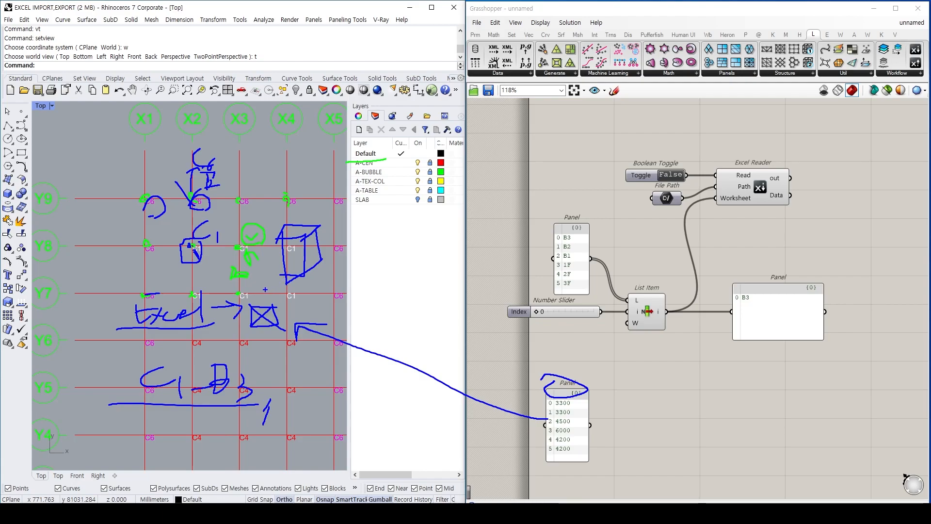
pyautogui.press('Escape')
# - Set the Boolean Toggle feeding the Excel Reader's Read input to True to load the selected floor's worksheet
pyautogui.moveTo(592, 365); pyautogui.dragTo(588, 309, button='right')
pyautogui.scroll(-4, 274, 261)
pyautogui.moveTo(274, 261); pyautogui.dragTo(238, 274, button='right')
pyautogui.moveTo(810, 165); pyautogui.dragTo(645, 250, button='right')
pyautogui.scroll(1, 685, 269)
pyautogui.scroll(1, 598, 225)
pyautogui.moveTo(598, 224); pyautogui.dragTo(614, 227, button='right')
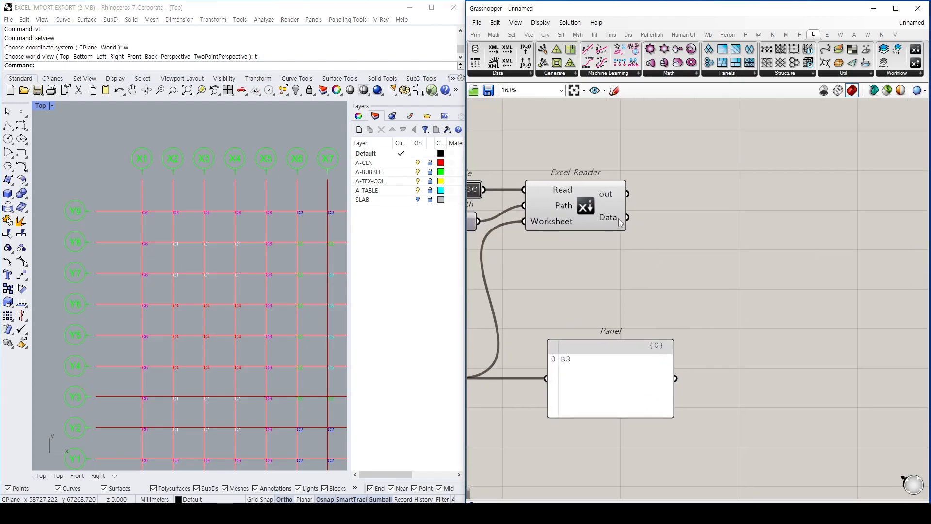
pyautogui.doubleClick(697, 228)
pyautogui.moveTo(632, 271); pyautogui.dragTo(717, 269, button='right')
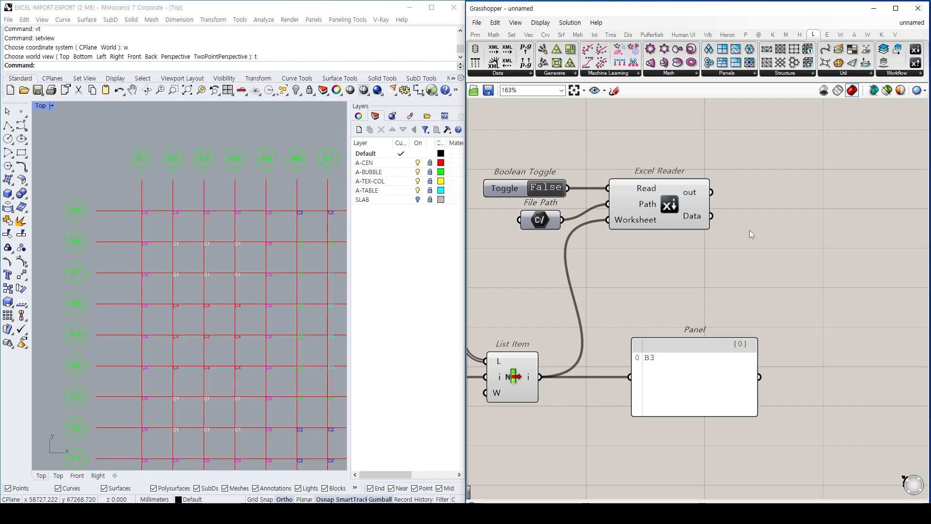
pyautogui.click(545, 187)
# - Add a Panel connected to the Excel Reader's Data output, enlarge it, and place it beside the reader
pyautogui.moveTo(776, 221); pyautogui.dragTo(682, 219, button='right')
pyautogui.doubleClick(682, 223)
pyautogui.write('panel')
pyautogui.press('Return')
pyautogui.moveTo(607, 218); pyautogui.dragTo(627, 224)
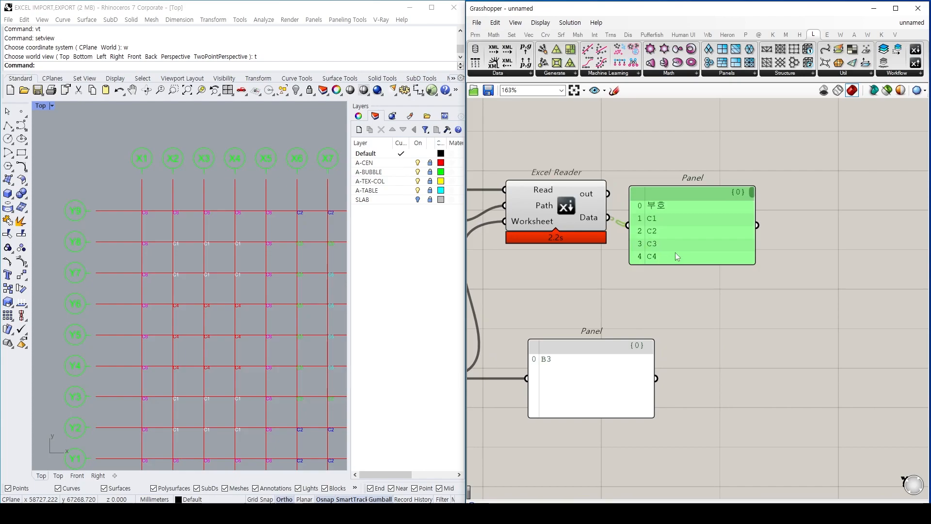
pyautogui.moveTo(685, 263); pyautogui.dragTo(683, 359)
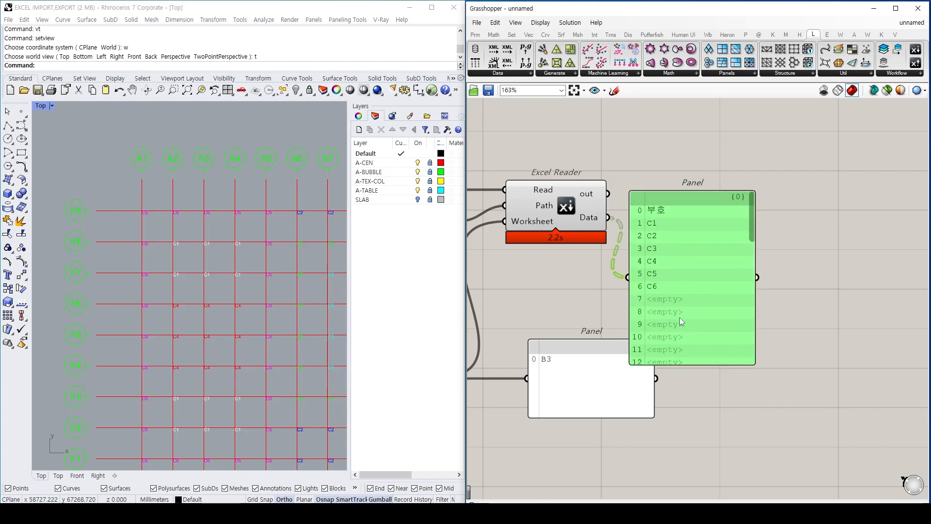
pyautogui.moveTo(679, 321); pyautogui.dragTo(691, 288)
# - Add a Clean Tree component above the data panel and connect the Excel Reader's Data output to its T input
pyautogui.click(597, 144)
pyautogui.doubleClick(598, 144)
pyautogui.write('clean')
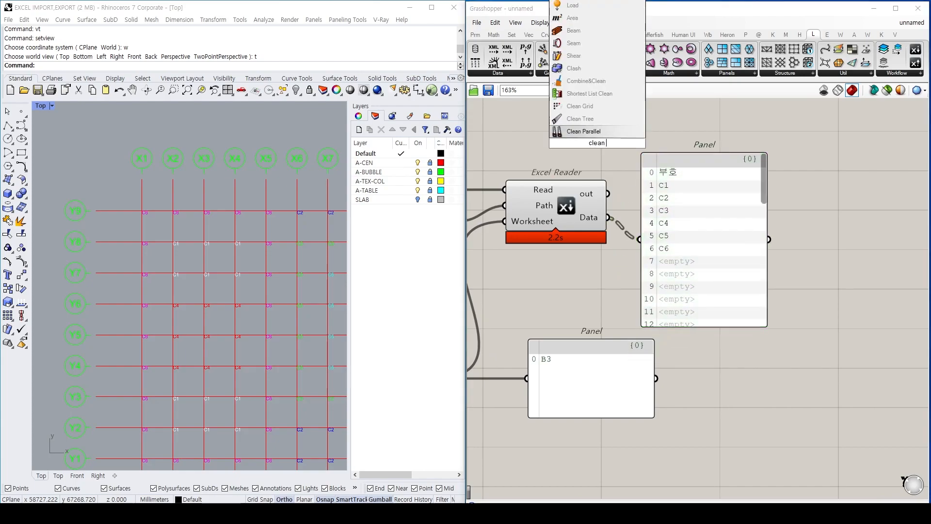
pyautogui.press('Return')
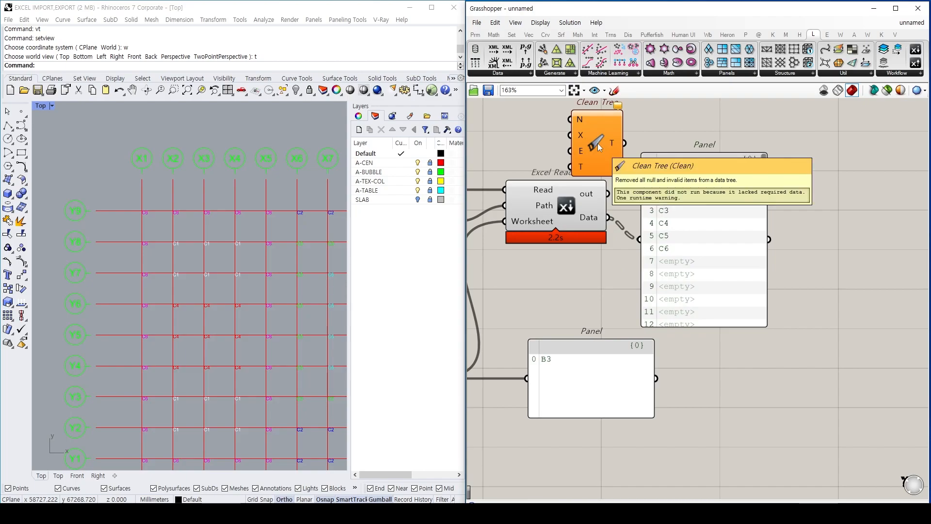
pyautogui.moveTo(600, 148); pyautogui.dragTo(553, 170, button='right')
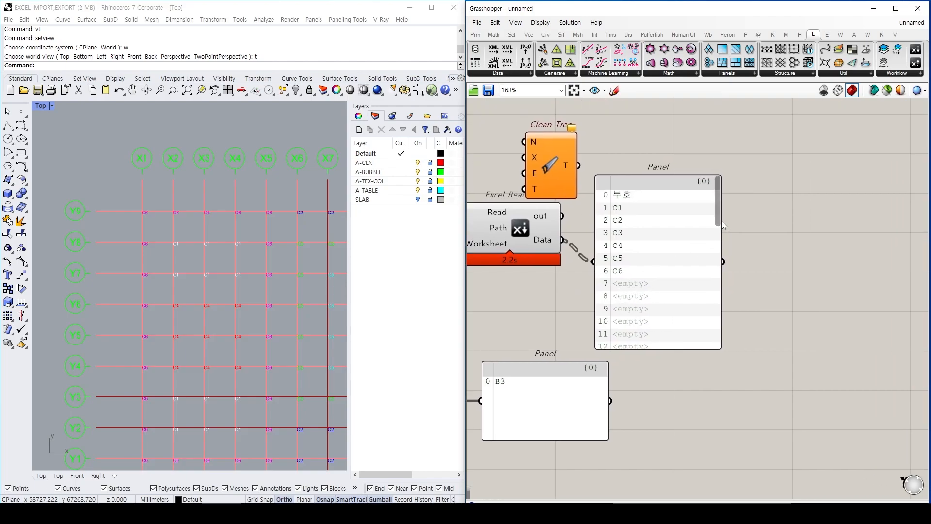
pyautogui.scroll(-2, 724, 225)
pyautogui.moveTo(552, 179); pyautogui.dragTo(642, 191)
pyautogui.moveTo(562, 240); pyautogui.dragTo(615, 203)
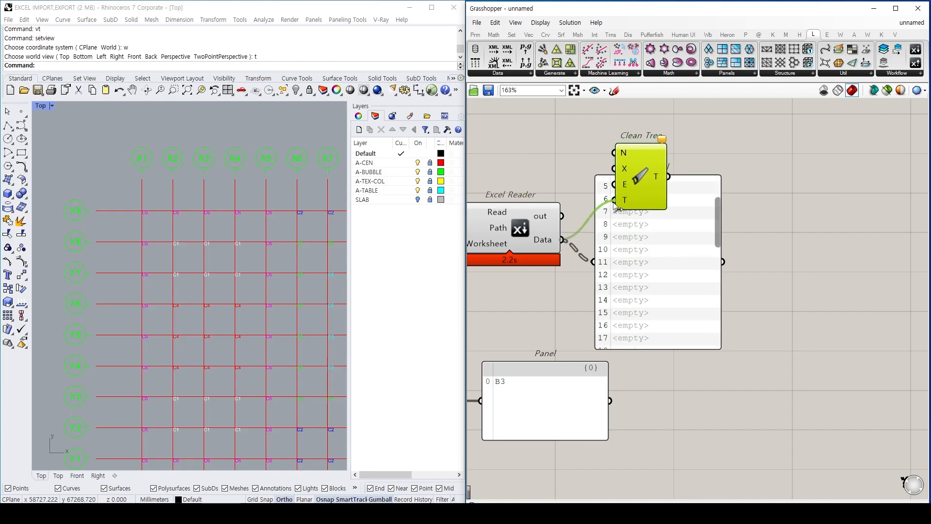
pyautogui.moveTo(540, 164); pyautogui.dragTo(519, 203, button='right')
pyautogui.moveTo(620, 214); pyautogui.dragTo(616, 156)
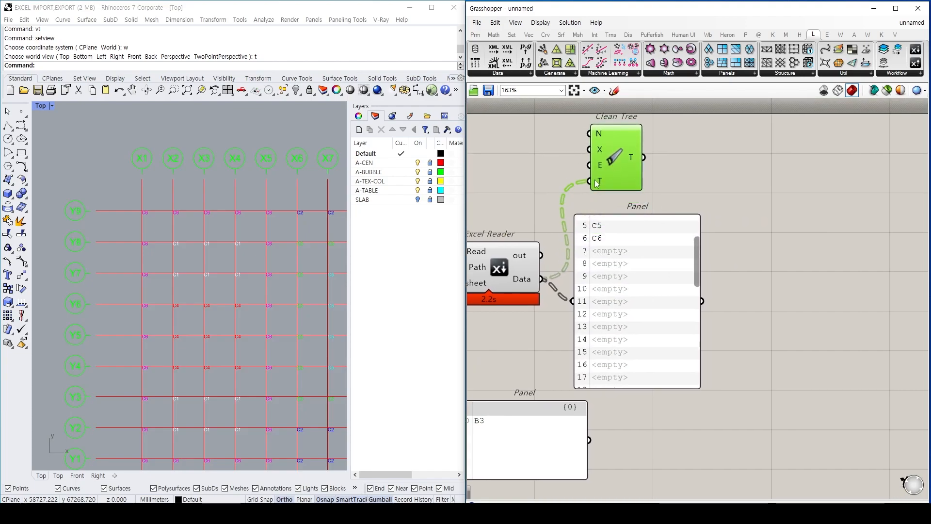
# - Switch the Clean Tree component's Remove Empty input to True
pyautogui.rightClick(604, 170)
pyautogui.click(625, 195)
pyautogui.rightClick(600, 173)
pyautogui.click(625, 246)
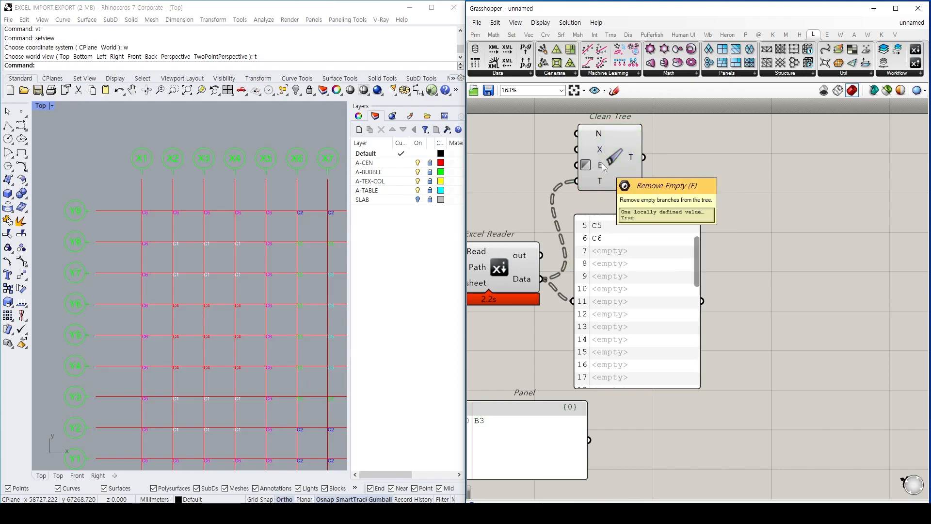
# - Add a Panel connected to Clean Tree's output, enlarge it, and check its lists for remaining empty items
pyautogui.doubleClick(659, 168)
pyautogui.write('//')
pyautogui.press('Return')
pyautogui.moveTo(643, 174); pyautogui.dragTo(703, 168)
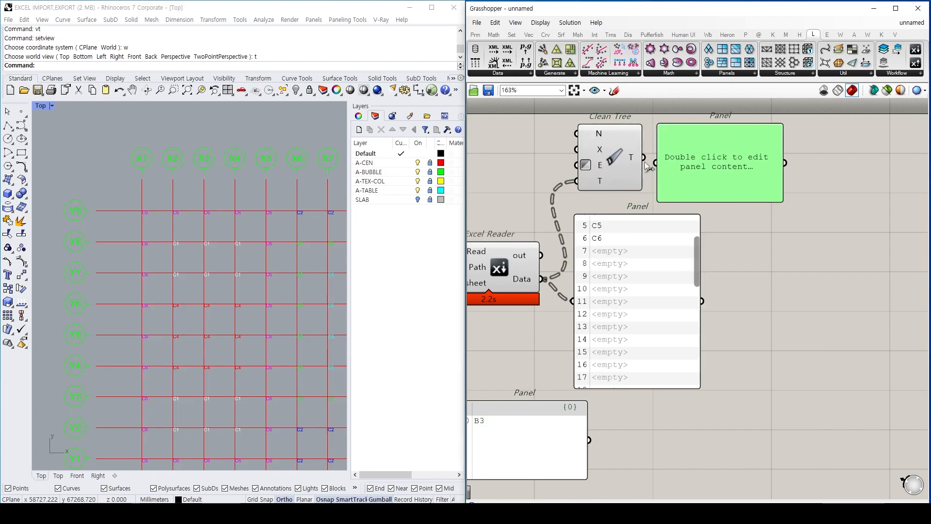
pyautogui.moveTo(644, 158); pyautogui.dragTo(655, 163)
pyautogui.moveTo(749, 201); pyautogui.dragTo(773, 340)
pyautogui.moveTo(779, 198); pyautogui.dragTo(775, 251)
pyautogui.moveTo(707, 243); pyautogui.dragTo(705, 300, button='right')
pyautogui.moveTo(772, 289); pyautogui.dragTo(772, 364)
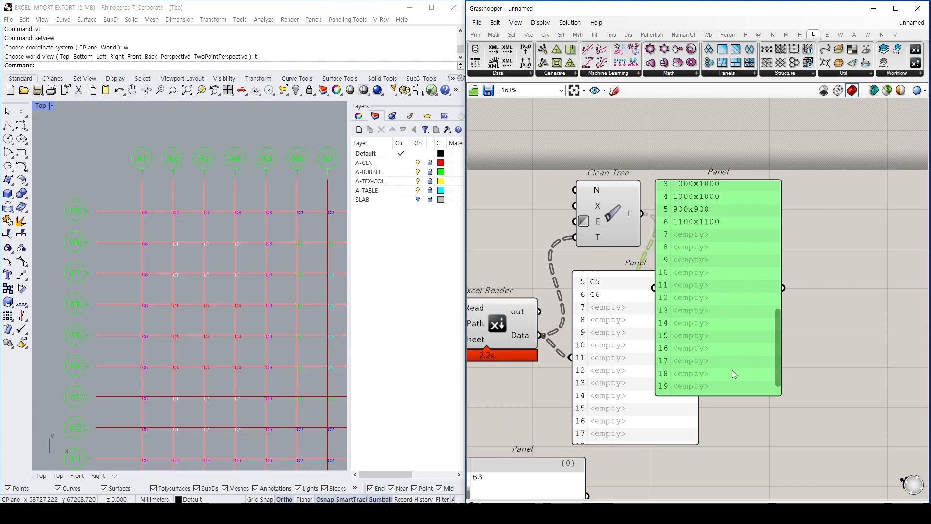
pyautogui.moveTo(778, 365); pyautogui.dragTo(766, 278)
pyautogui.scroll(2, 700, 327)
# - Delete the Clean Tree result panel and the Excel data panel, and shift Clean Tree slightly
pyautogui.press('Delete')
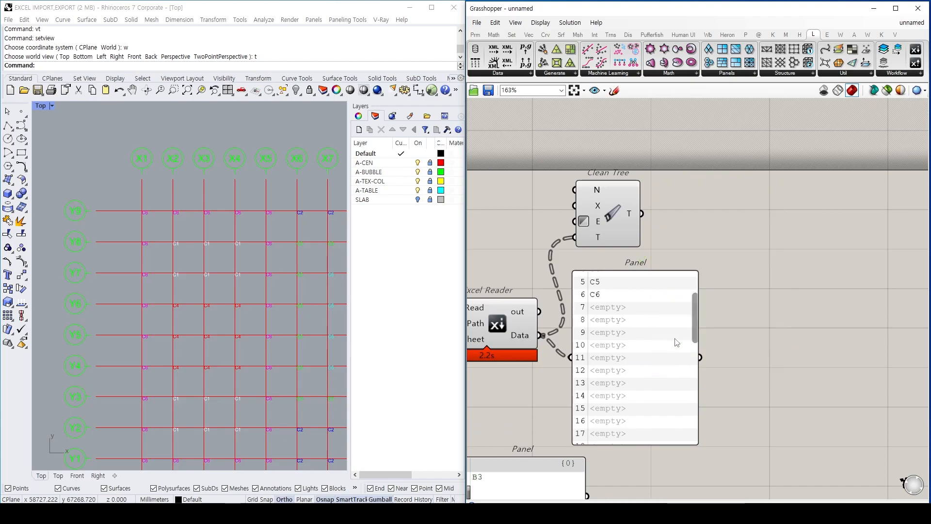
pyautogui.click(695, 316)
pyautogui.press('Delete')
pyautogui.click(616, 240)
pyautogui.moveTo(618, 242); pyautogui.dragTo(632, 243)
# - Try a new empty Panel below the Clean Tree component and discard it
pyautogui.doubleClick(630, 336)
pyautogui.write('panel')
pyautogui.press('Return')
pyautogui.doubleClick(638, 301)
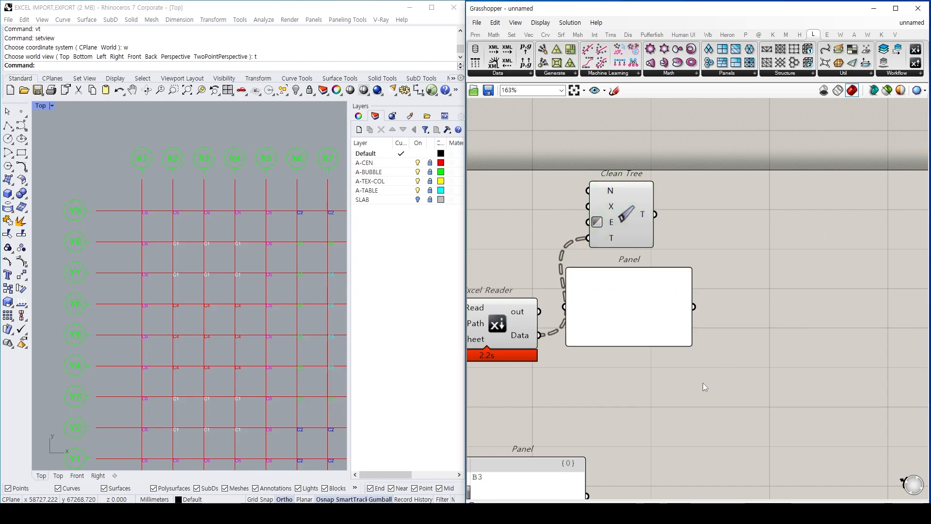
pyautogui.click(689, 345)
pyautogui.moveTo(689, 344); pyautogui.dragTo(593, 325)
pyautogui.press('Delete')
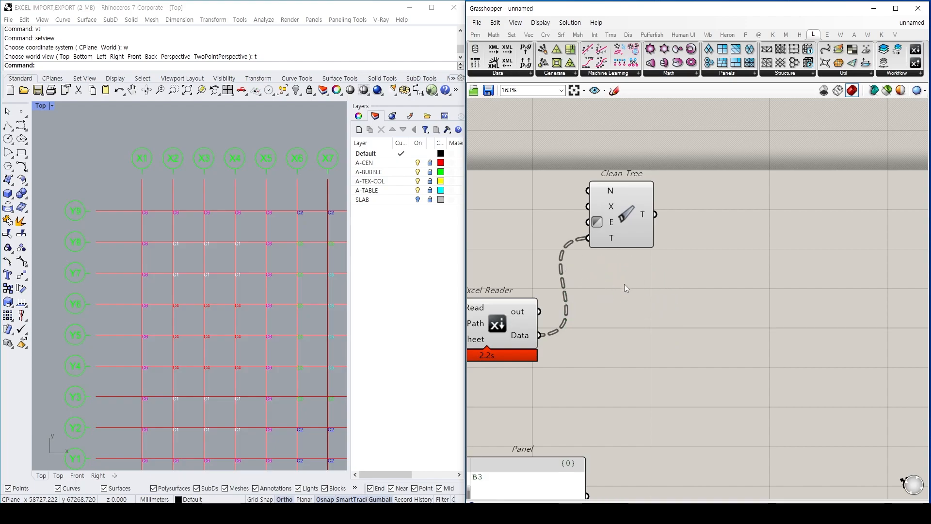
pyautogui.moveTo(639, 280); pyautogui.dragTo(699, 270, button='right')
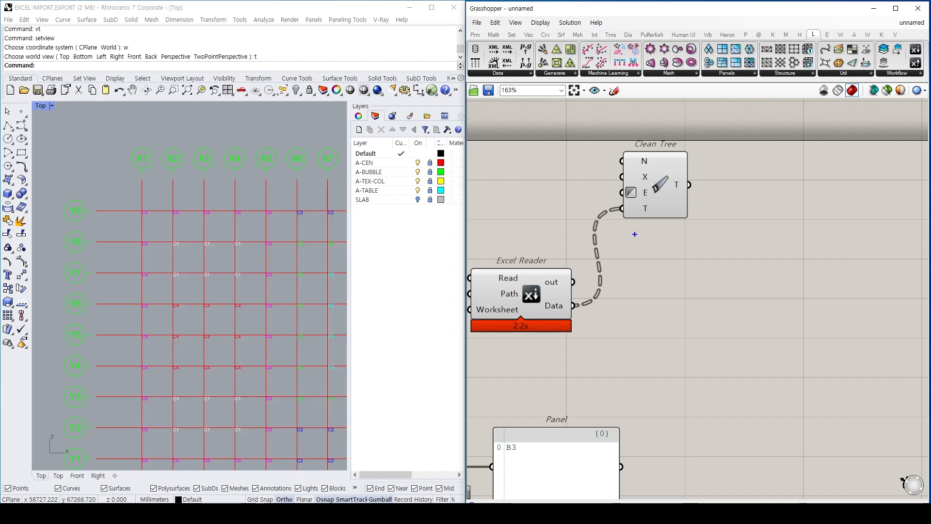
pyautogui.moveTo(617, 240)
pyautogui.mouseDown()
pyautogui.moveTo(619, 354)
pyautogui.moveTo(733, 232)
pyautogui.moveTo(730, 340)
pyautogui.mouseUp()
pyautogui.moveTo(618, 333); pyautogui.dragTo(727, 333)
pyautogui.moveTo(607, 244); pyautogui.dragTo(743, 251)
pyautogui.moveTo(666, 224); pyautogui.dragTo(669, 350)
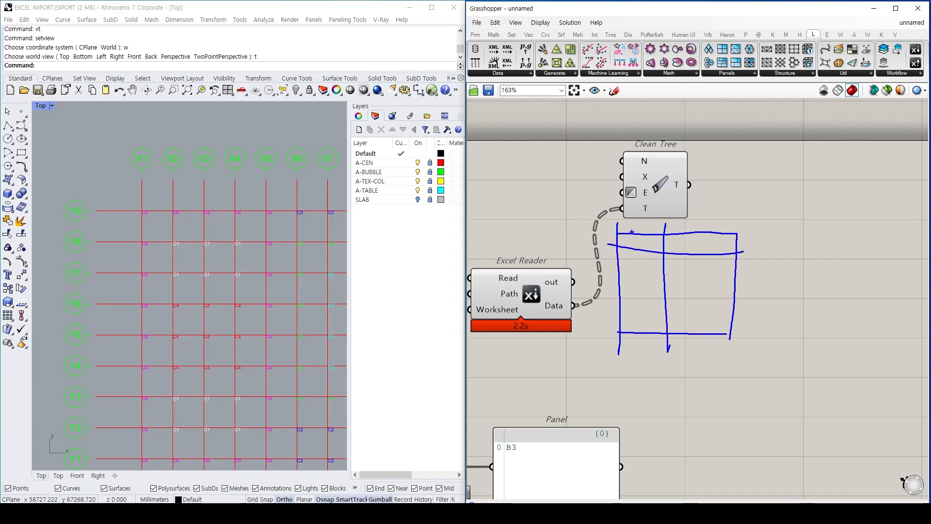
pyautogui.moveTo(635, 237)
pyautogui.mouseDown()
pyautogui.moveTo(668, 250)
pyautogui.moveTo(727, 235)
pyautogui.mouseUp()
pyautogui.moveTo(620, 264); pyautogui.dragTo(752, 266)
pyautogui.moveTo(621, 280); pyautogui.dragTo(726, 284)
pyautogui.moveTo(604, 300); pyautogui.dragTo(759, 301)
pyautogui.moveTo(621, 315); pyautogui.dragTo(766, 324)
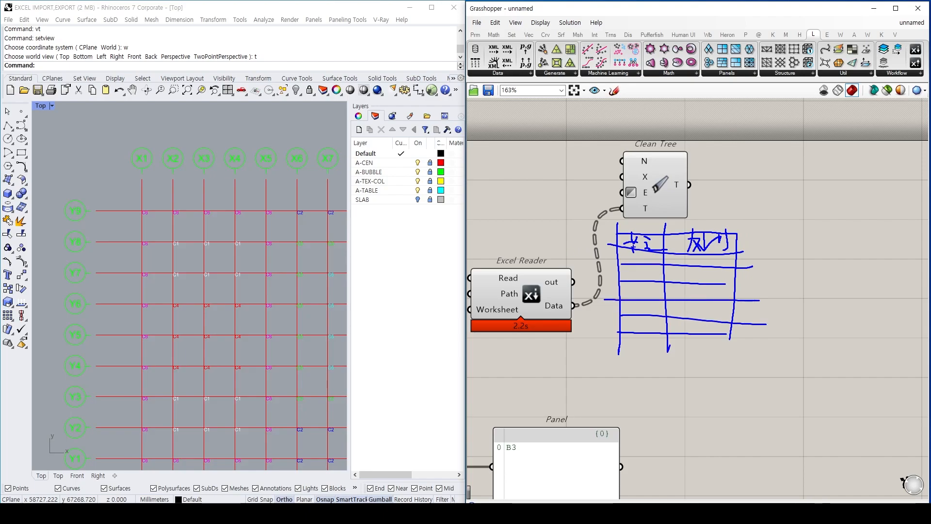
pyautogui.moveTo(618, 215)
pyautogui.mouseDown()
pyautogui.moveTo(596, 316)
pyautogui.moveTo(694, 275)
pyautogui.moveTo(606, 212)
pyautogui.mouseUp()
pyautogui.moveTo(598, 395); pyautogui.dragTo(595, 417)
pyautogui.moveTo(580, 377)
pyautogui.mouseDown()
pyautogui.moveTo(577, 409)
pyautogui.moveTo(590, 413)
pyautogui.mouseUp()
pyautogui.moveTo(606, 384); pyautogui.dragTo(613, 418)
pyautogui.moveTo(691, 207)
pyautogui.mouseDown()
pyautogui.moveTo(665, 328)
pyautogui.moveTo(712, 220)
pyautogui.mouseUp()
pyautogui.moveTo(714, 400); pyautogui.dragTo(709, 404)
pyautogui.moveTo(725, 388); pyautogui.dragTo(751, 426)
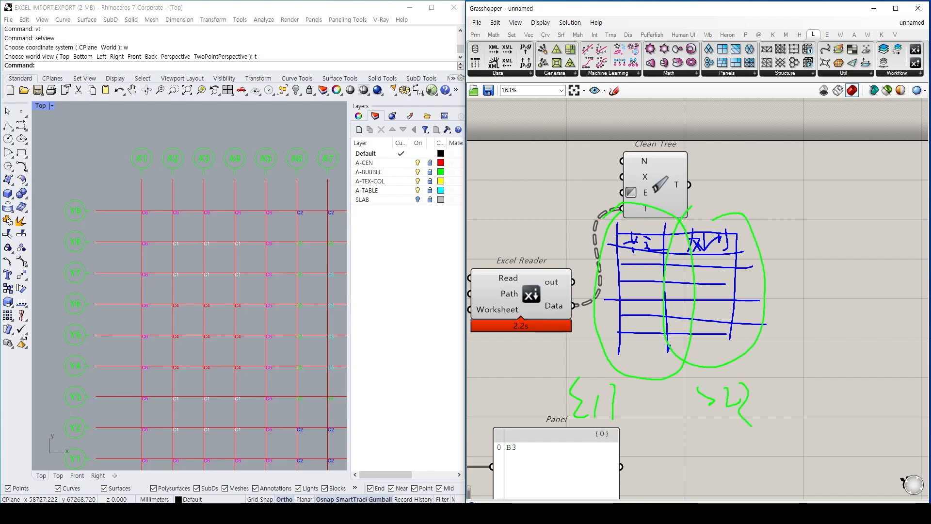
pyautogui.moveTo(593, 396); pyautogui.dragTo(595, 394)
pyautogui.moveTo(733, 396); pyautogui.dragTo(730, 421)
pyautogui.moveTo(631, 261)
pyautogui.mouseDown()
pyautogui.moveTo(622, 329)
pyautogui.moveTo(640, 342)
pyautogui.mouseUp()
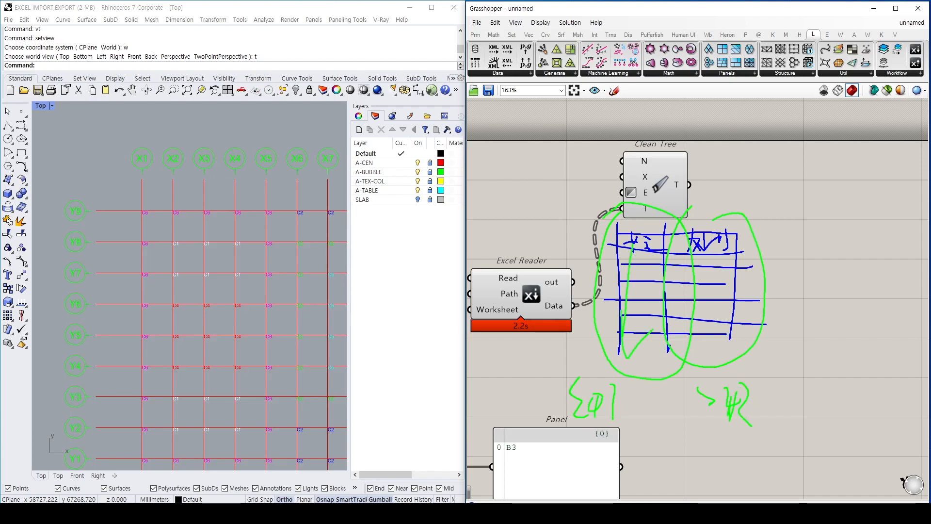
pyautogui.moveTo(608, 236); pyautogui.dragTo(600, 306)
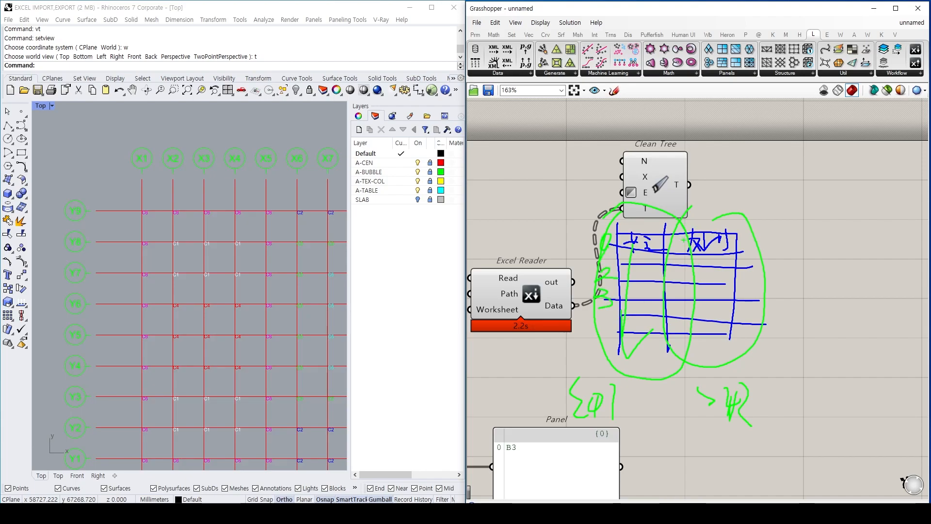
pyautogui.moveTo(606, 234)
pyautogui.mouseDown()
pyautogui.moveTo(616, 289)
pyautogui.moveTo(596, 315)
pyautogui.mouseUp()
pyautogui.moveTo(682, 234); pyautogui.dragTo(675, 240)
pyautogui.moveTo(679, 277); pyautogui.dragTo(688, 284)
pyautogui.moveTo(674, 290); pyautogui.dragTo(670, 299)
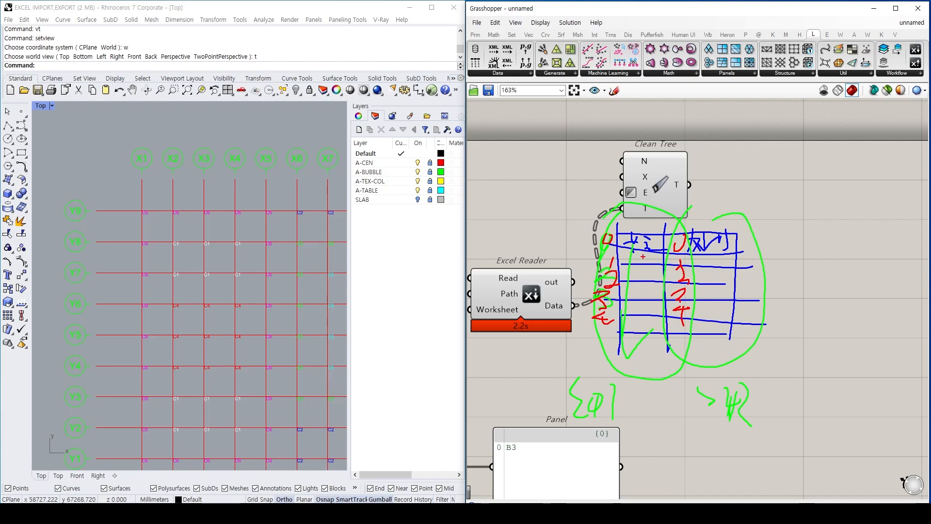
pyautogui.moveTo(587, 212); pyautogui.dragTo(612, 245)
pyautogui.moveTo(625, 221); pyautogui.dragTo(582, 247)
pyautogui.moveTo(699, 222)
pyautogui.mouseDown()
pyautogui.moveTo(670, 245)
pyautogui.moveTo(696, 251)
pyautogui.mouseUp()
pyautogui.moveTo(591, 245); pyautogui.dragTo(788, 236)
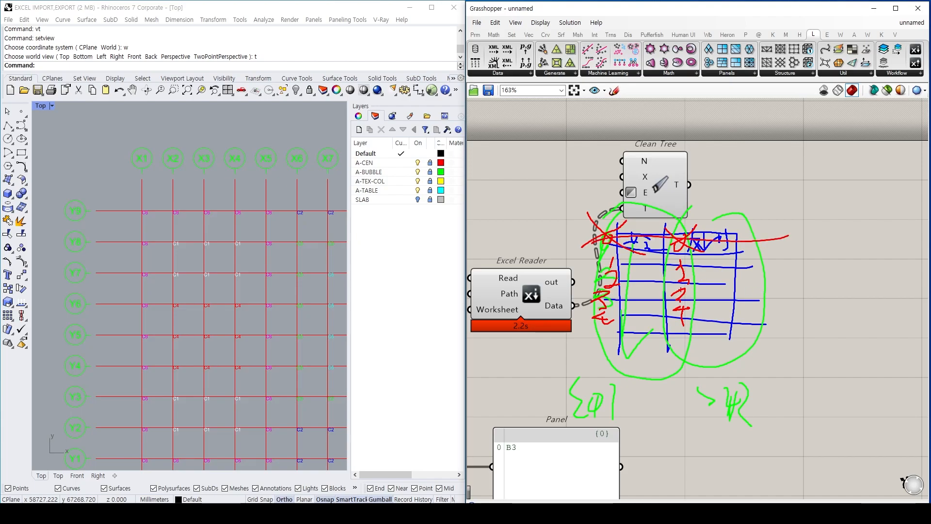
pyautogui.moveTo(750, 253)
pyautogui.mouseDown()
pyautogui.moveTo(614, 261)
pyautogui.moveTo(745, 264)
pyautogui.moveTo(675, 250)
pyautogui.moveTo(615, 258)
pyautogui.moveTo(678, 265)
pyautogui.mouseUp()
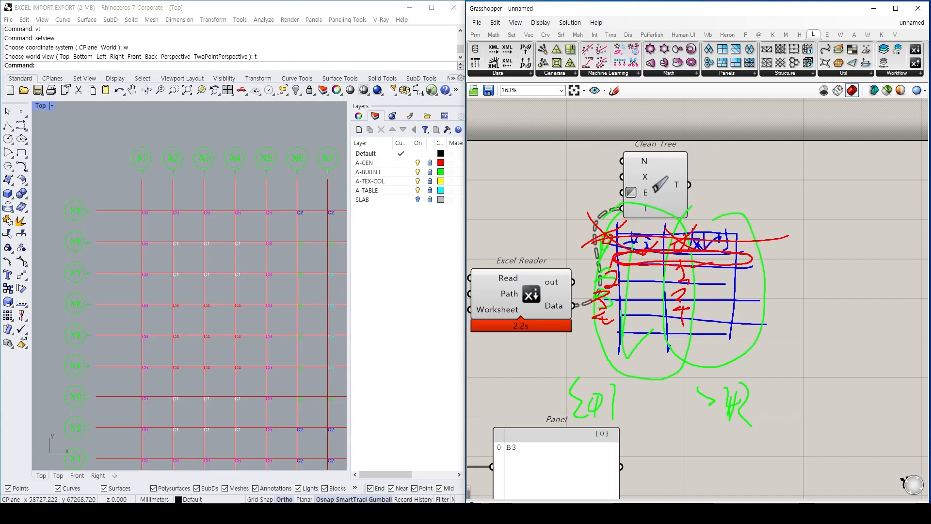
pyautogui.moveTo(606, 258); pyautogui.dragTo(741, 263)
pyautogui.moveTo(731, 175); pyautogui.dragTo(730, 208)
pyautogui.moveTo(718, 194)
pyautogui.mouseDown()
pyautogui.moveTo(761, 190)
pyautogui.moveTo(755, 217)
pyautogui.moveTo(774, 230)
pyautogui.mouseUp()
pyautogui.moveTo(786, 186)
pyautogui.mouseDown()
pyautogui.moveTo(790, 231)
pyautogui.moveTo(773, 211)
pyautogui.mouseUp()
pyautogui.press('Escape')
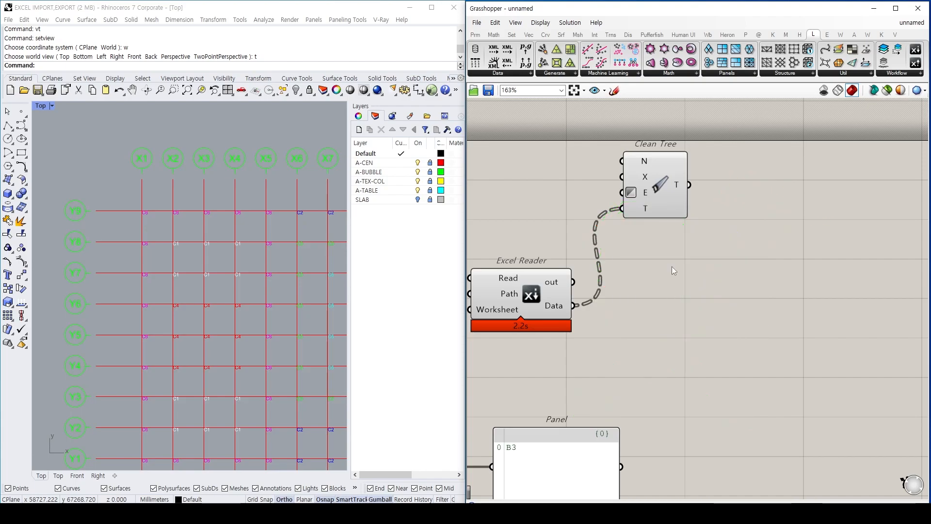
# - Replace the Clean Tree component with a Cull Pattern whose L input takes the Excel Reader's Data output
pyautogui.moveTo(670, 207); pyautogui.dragTo(694, 244)
pyautogui.press('Delete')
pyautogui.moveTo(730, 301); pyautogui.dragTo(684, 304, button='right')
pyautogui.doubleClick(638, 293)
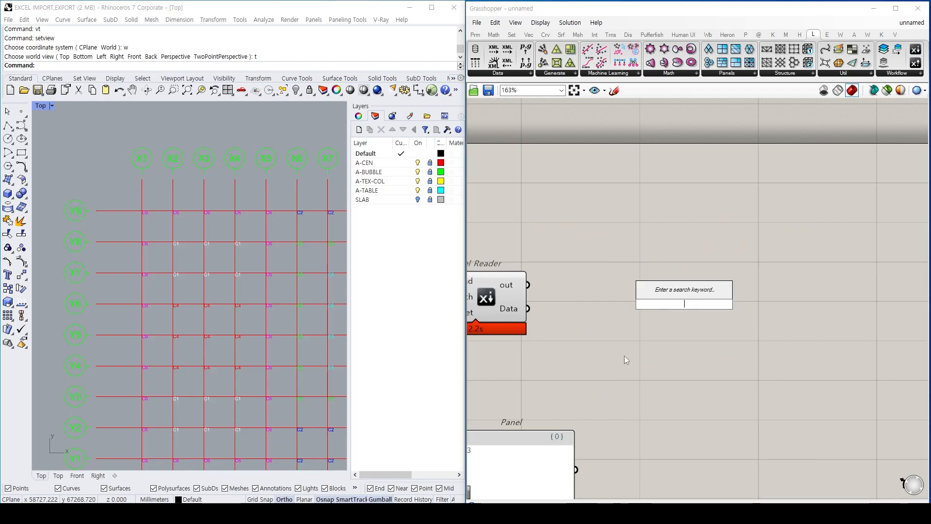
pyautogui.moveTo(622, 359); pyautogui.dragTo(682, 333, button='right')
pyautogui.doubleClick(754, 313)
pyautogui.write('list par')
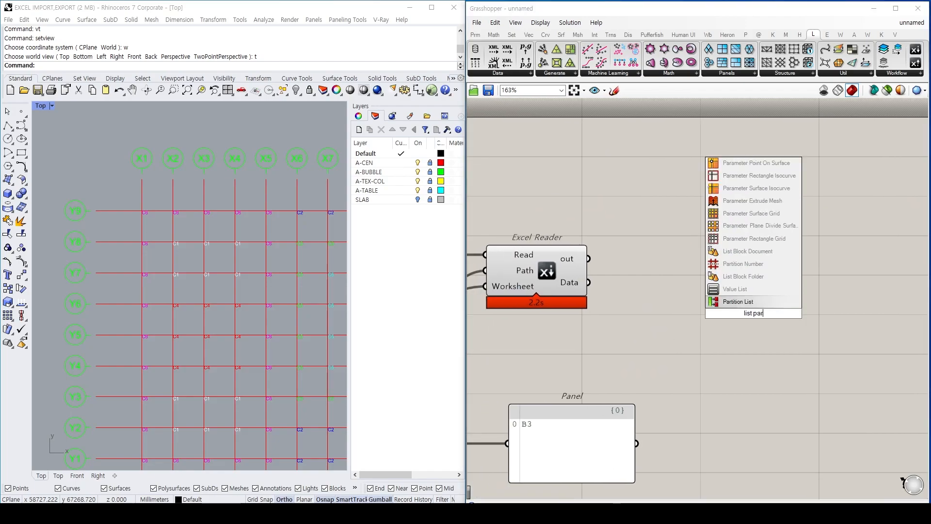
pyautogui.hotkey('ctrl', 'a')
pyautogui.write('cull')
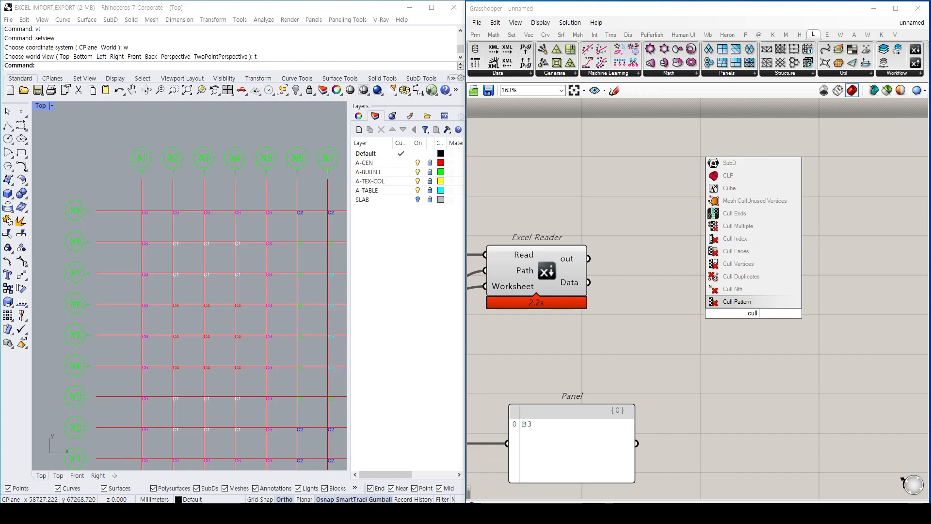
pyautogui.press('Return')
pyautogui.moveTo(588, 282); pyautogui.dragTo(771, 293)
# - Add a Format Expression component between the Excel Reader and Cull Pattern, and remove its y input
pyautogui.doubleClick(655, 332)
pyautogui.write('format')
pyautogui.press('Return')
pyautogui.doubleClick(654, 331)
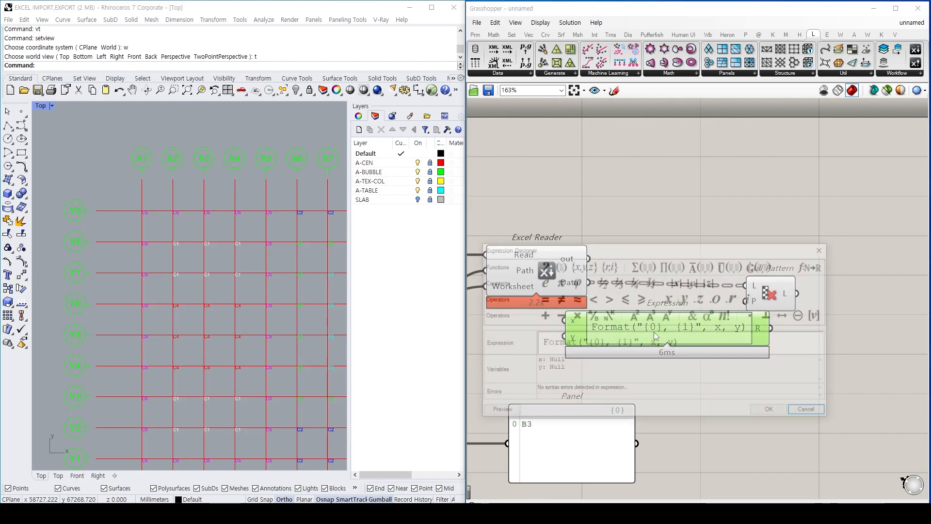
pyautogui.press('Escape')
pyautogui.scroll(5, 562, 330)
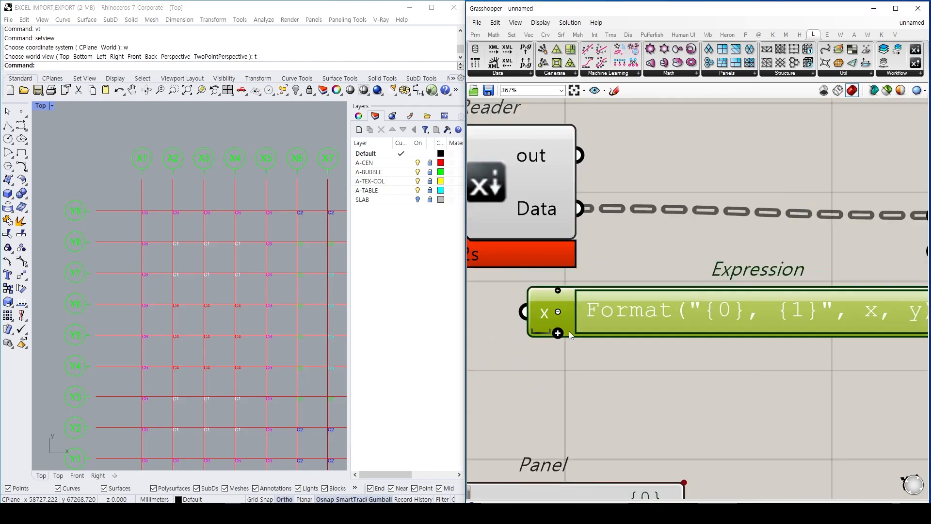
pyautogui.scroll(-2, 606, 327)
# - Replace the Expression component's formula with if(x="",false,true)
pyautogui.doubleClick(641, 319)
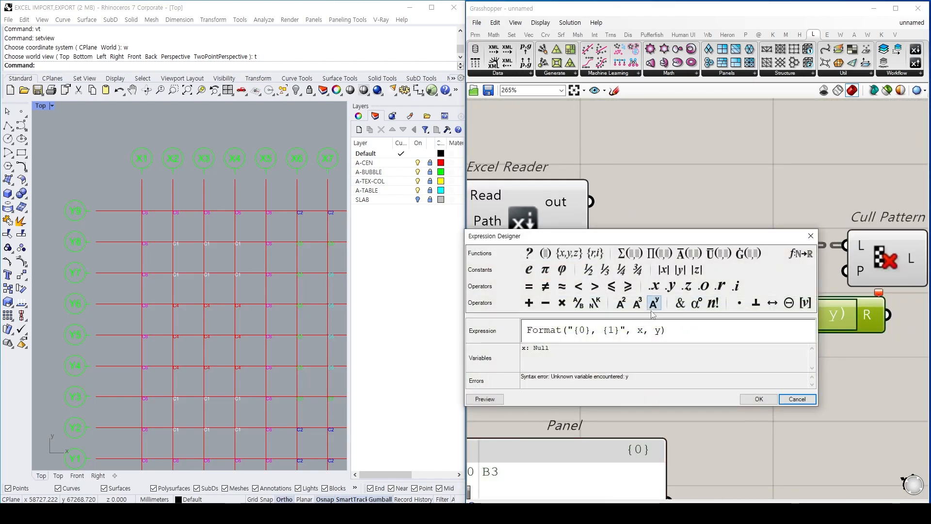
pyautogui.click(655, 332)
pyautogui.hotkey('ctrl', 'a')
pyautogui.write('if(')
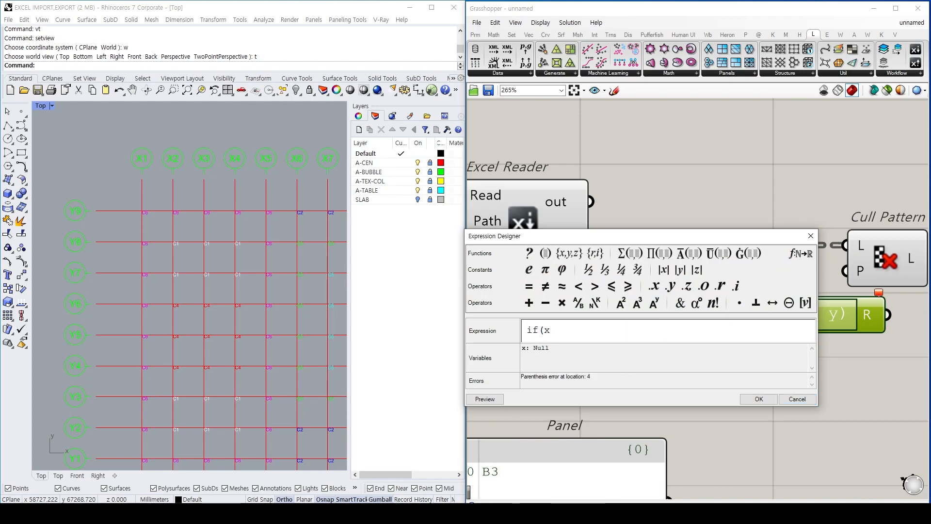
pyautogui.press('Left')
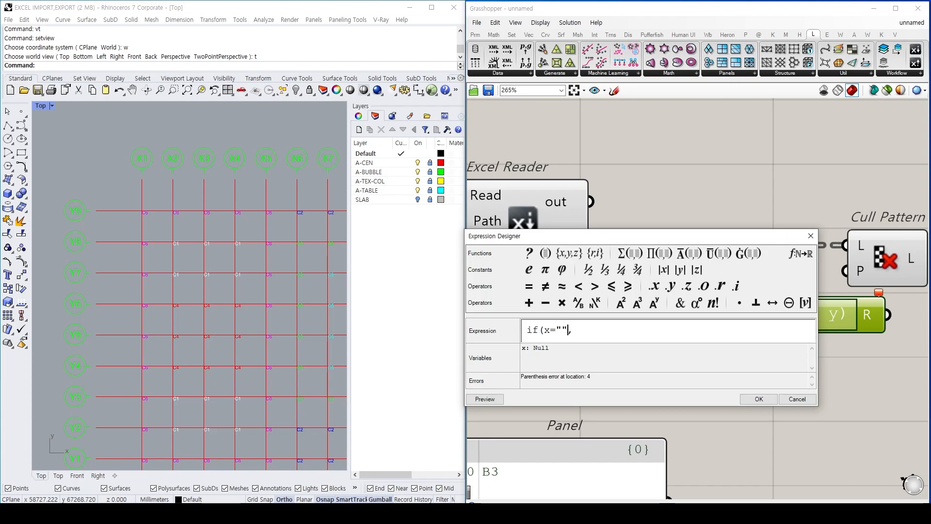
pyautogui.write('false,ture())')
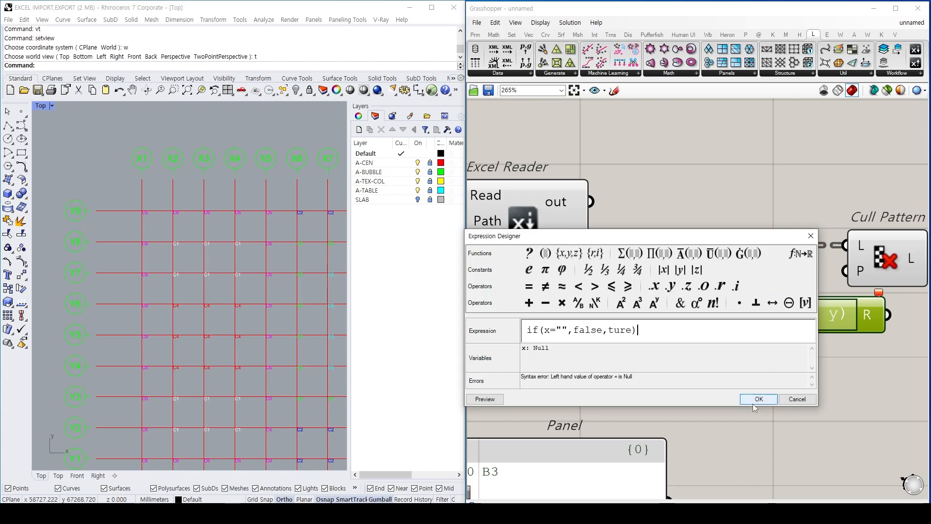
pyautogui.moveTo(615, 330); pyautogui.dragTo(628, 331)
pyautogui.write('ru')
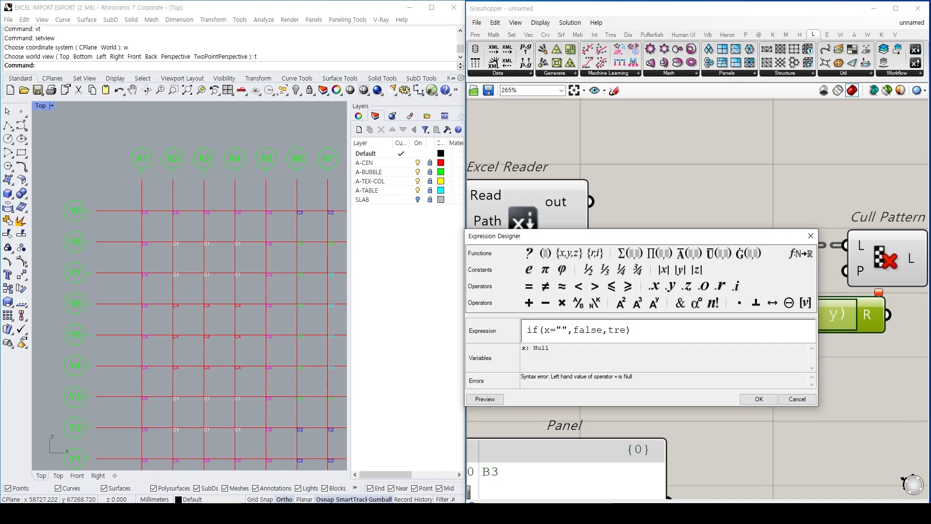
pyautogui.click(758, 399)
# - Wire the Excel Reader's Data output into the Expression's x input, and shift Cull Pattern further along to make room
pyautogui.scroll(2, 719, 345)
pyautogui.scroll(-2, 583, 240)
pyautogui.moveTo(561, 221); pyautogui.dragTo(636, 284)
pyautogui.scroll(-2, 637, 284)
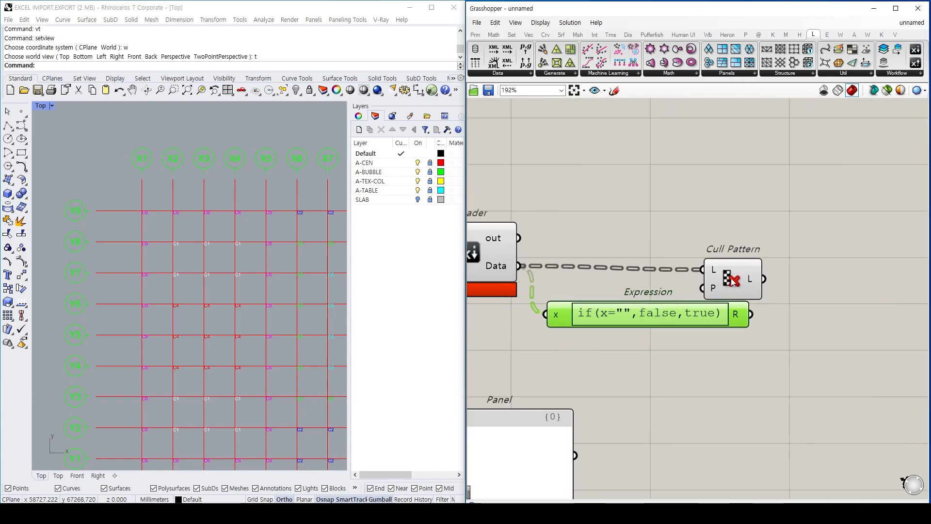
pyautogui.click(842, 278)
pyautogui.moveTo(842, 278); pyautogui.dragTo(845, 284)
# - Check the Expression's R output in a temporary enlarged Panel and remove that Panel again
pyautogui.doubleClick(812, 357)
pyautogui.write('"')
pyautogui.press('Return')
pyautogui.moveTo(752, 364); pyautogui.dragTo(785, 322)
pyautogui.moveTo(820, 383); pyautogui.dragTo(725, 367, button='right')
pyautogui.moveTo(750, 349); pyautogui.dragTo(739, 439)
pyautogui.scroll(-2, 792, 336)
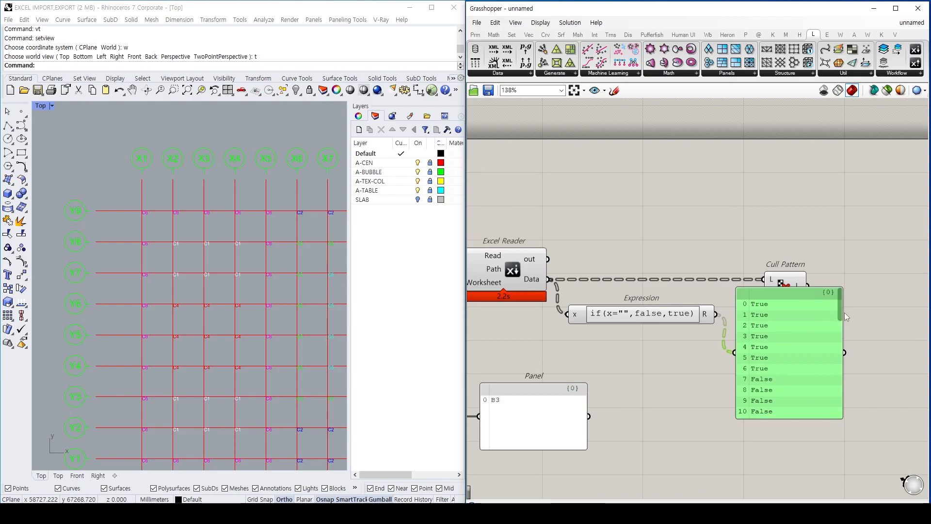
pyautogui.press('Delete')
# - Wire the Expression's R output into Cull Pattern's P input, and add a Panel above showing the Excel Reader's Data
pyautogui.moveTo(715, 314); pyautogui.dragTo(749, 289)
pyautogui.doubleClick(770, 239)
pyautogui.write('//')
pyautogui.press('Return')
pyautogui.moveTo(765, 250); pyautogui.dragTo(676, 225)
pyautogui.moveTo(549, 280); pyautogui.dragTo(626, 214)
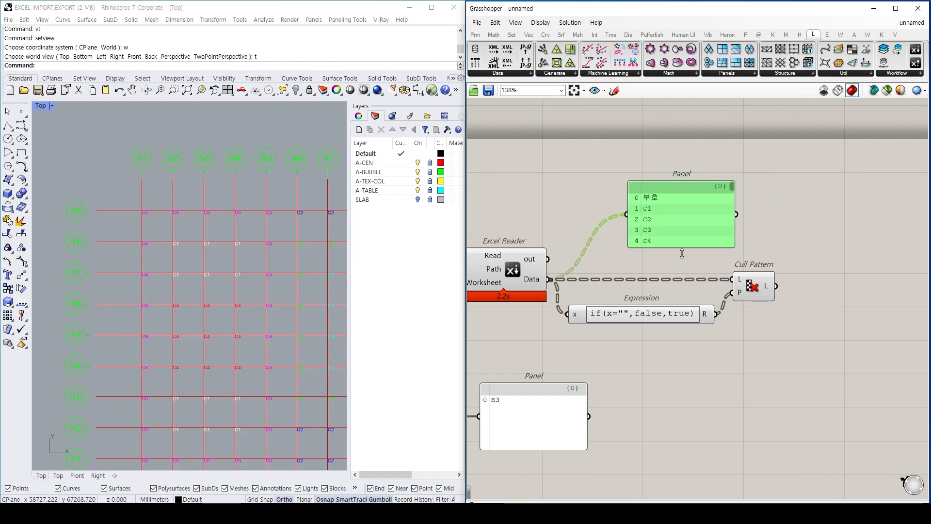
# - Copy the data Panel to show Cull Pattern's L output, and enlarge the Panels to compare raw and culled lists
pyautogui.keyDown('alt'); pyautogui.moveTo(694, 309); pyautogui.dragTo(856, 305); pyautogui.keyUp('alt')
pyautogui.moveTo(776, 286); pyautogui.dragTo(792, 289)
pyautogui.moveTo(656, 324); pyautogui.dragTo(660, 267)
pyautogui.moveTo(776, 215); pyautogui.dragTo(705, 260, button='right')
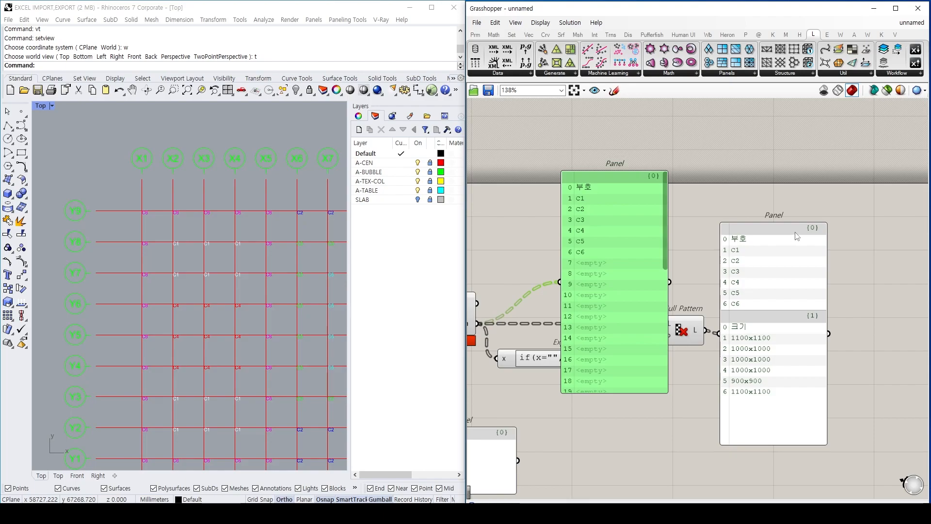
pyautogui.click(813, 236)
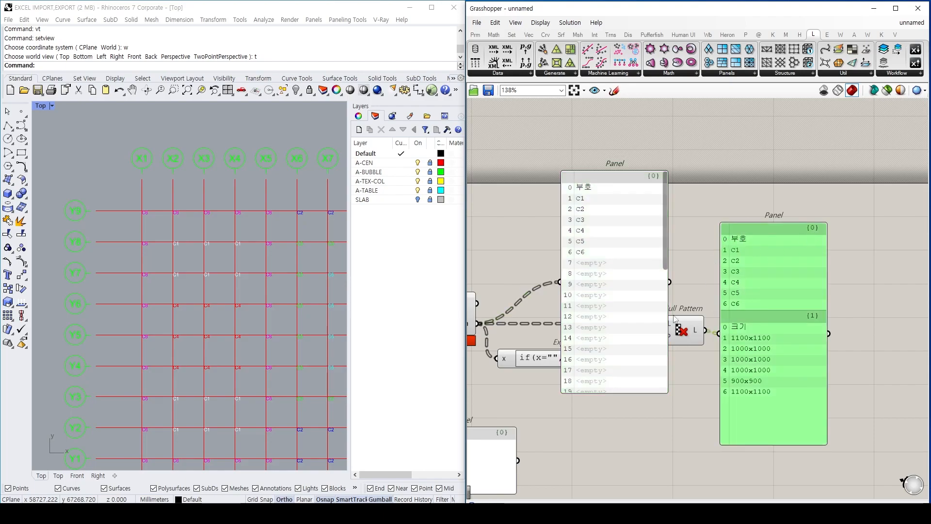
pyautogui.click(641, 312)
pyautogui.click(684, 260)
pyautogui.hotkey('ctrl', '2')
pyautogui.moveTo(723, 251)
pyautogui.mouseDown()
pyautogui.moveTo(699, 314)
pyautogui.moveTo(723, 338)
pyautogui.moveTo(691, 292)
pyautogui.moveTo(723, 349)
pyautogui.mouseUp()
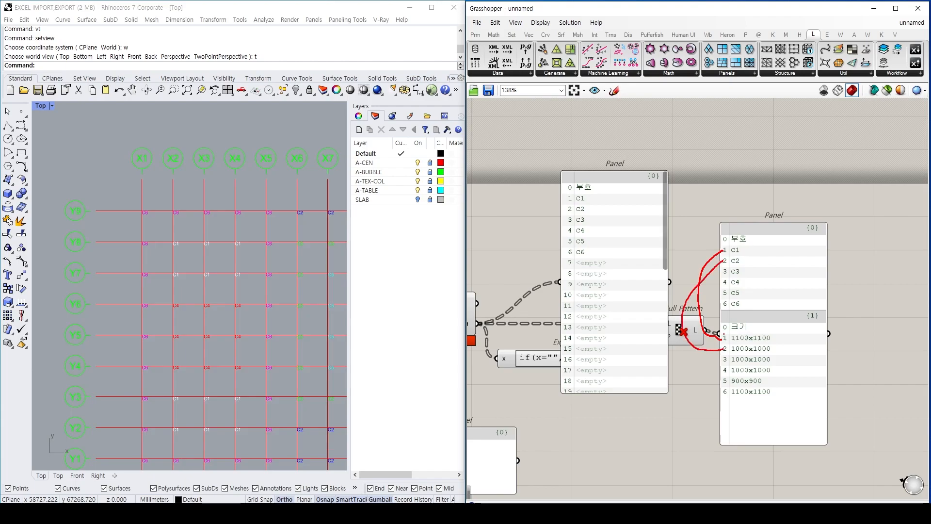
pyautogui.moveTo(722, 272); pyautogui.dragTo(697, 357)
pyautogui.moveTo(723, 282)
pyautogui.mouseDown()
pyautogui.moveTo(699, 349)
pyautogui.moveTo(724, 371)
pyautogui.mouseUp()
pyautogui.press('Escape')
# - Delete both comparison Panels, the raw Excel data one and the culled result one
pyautogui.click(635, 282)
pyautogui.press('Delete')
pyautogui.click(777, 313)
pyautogui.press('Delete')
# - Add a Cull Index component beside the Cull Pattern component
pyautogui.moveTo(776, 309); pyautogui.dragTo(753, 290, button='right')
pyautogui.doubleClick(717, 304)
pyautogui.write('cuill')
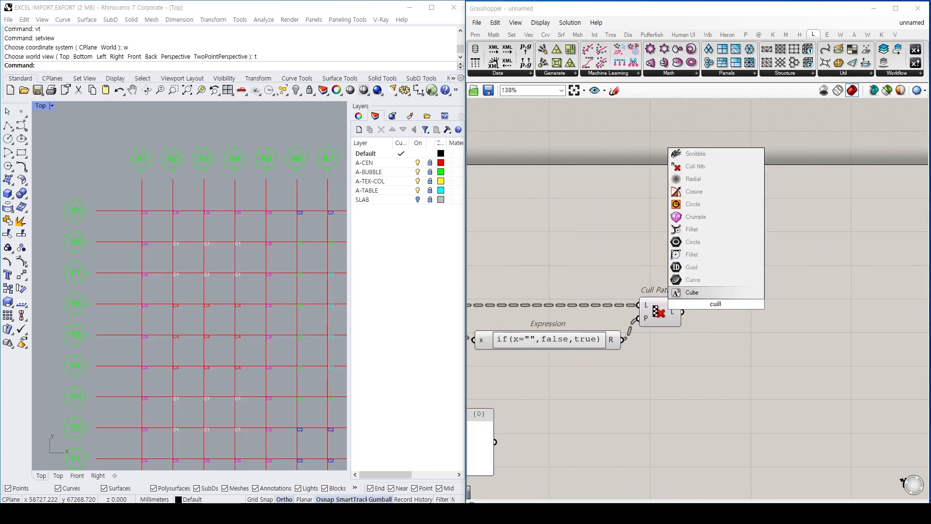
pyautogui.hotkey('ctrl', 'a')
pyautogui.write('cull')
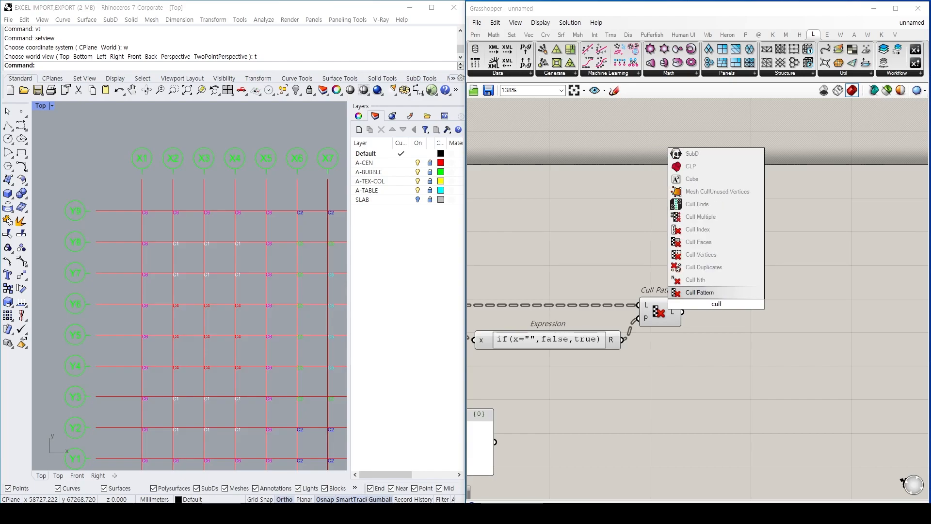
pyautogui.write('i')
pyautogui.press('Up')
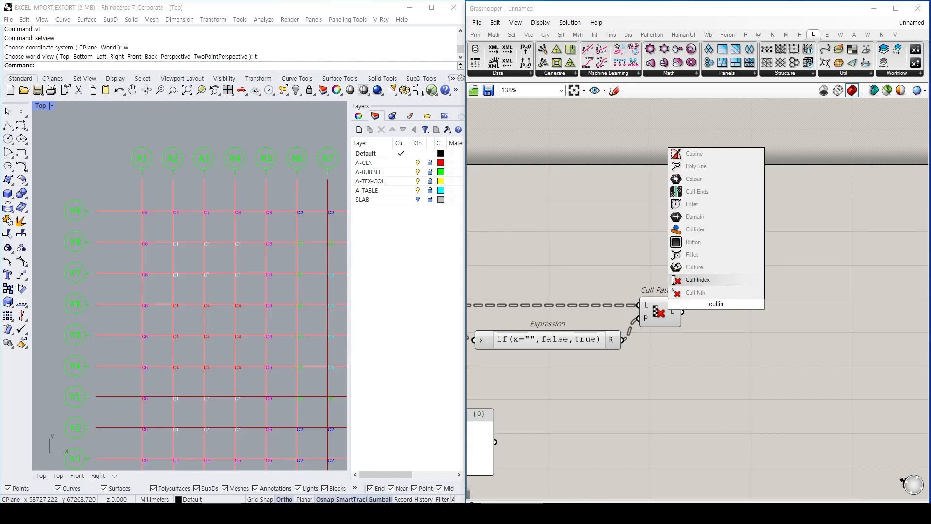
pyautogui.press('Return')
# - Feed Cull Index with Cull Pattern's L output as the list and a new Panel containing 0 as the index
pyautogui.doubleClick(702, 214)
pyautogui.write('//0')
pyautogui.press('Return')
pyautogui.moveTo(703, 214); pyautogui.dragTo(678, 341)
pyautogui.moveTo(717, 313); pyautogui.dragTo(697, 312)
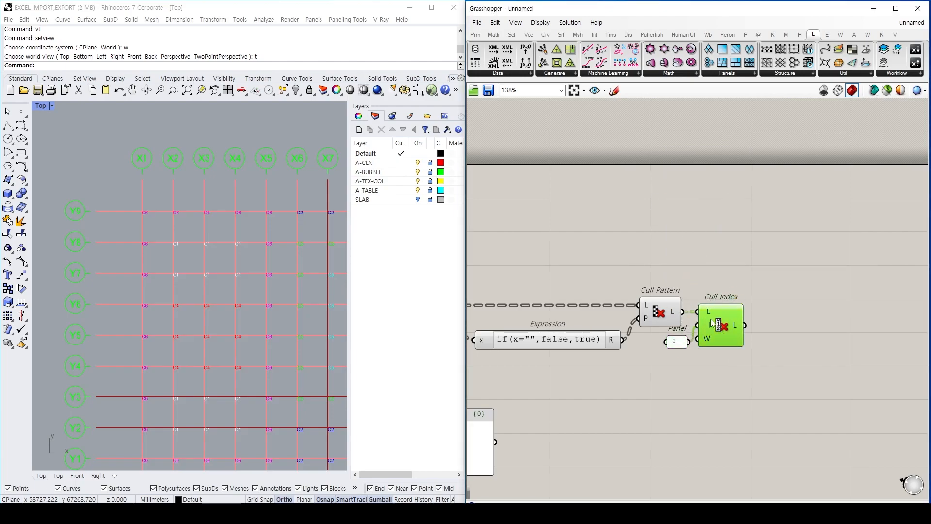
# - Add a Panel showing the Cull Index output, enlarge it to fit both branches, and move it above the components
pyautogui.doubleClick(762, 262)
pyautogui.write('//')
pyautogui.press('Return')
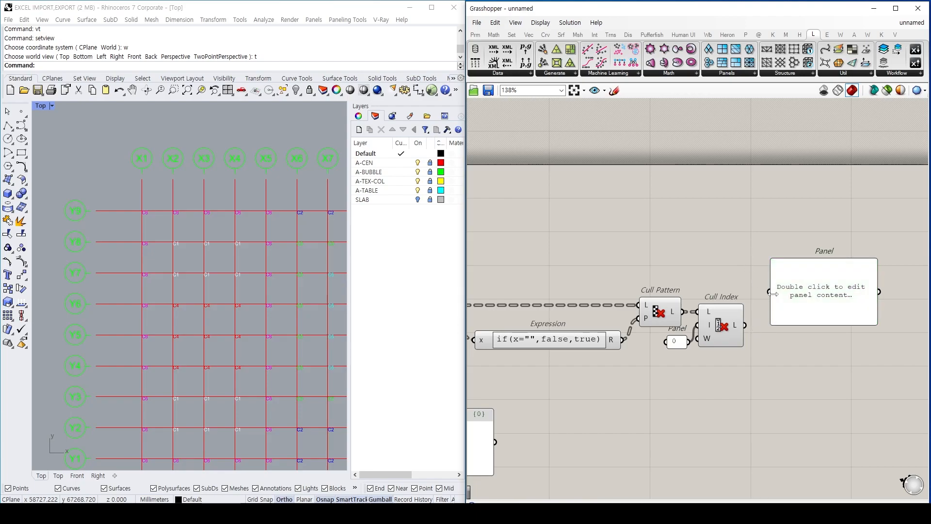
pyautogui.moveTo(769, 291); pyautogui.dragTo(744, 325)
pyautogui.moveTo(824, 320); pyautogui.dragTo(751, 309, button='right')
pyautogui.moveTo(746, 312); pyautogui.dragTo(747, 409)
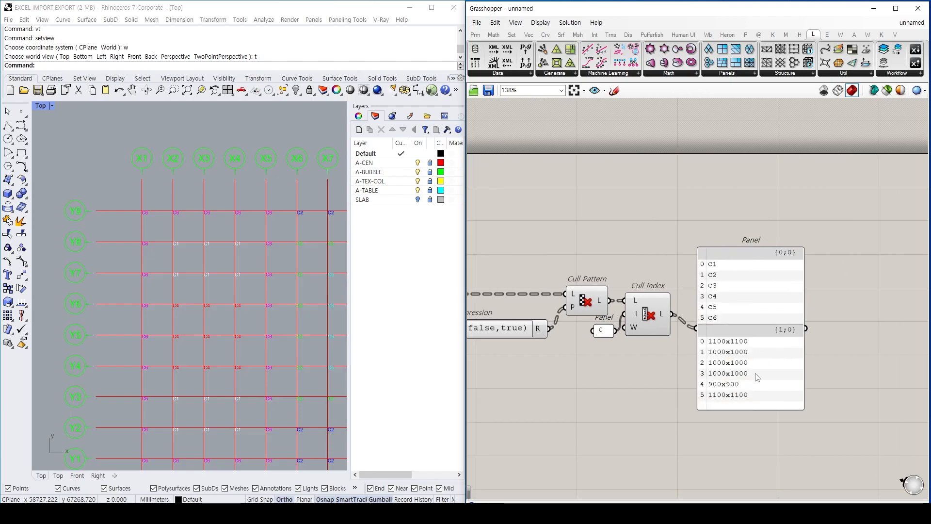
pyautogui.moveTo(757, 374); pyautogui.dragTo(758, 349)
pyautogui.moveTo(758, 349); pyautogui.dragTo(724, 349, button='right')
pyautogui.moveTo(730, 351); pyautogui.dragTo(734, 275)
pyautogui.moveTo(736, 276); pyautogui.dragTo(679, 267, button='right')
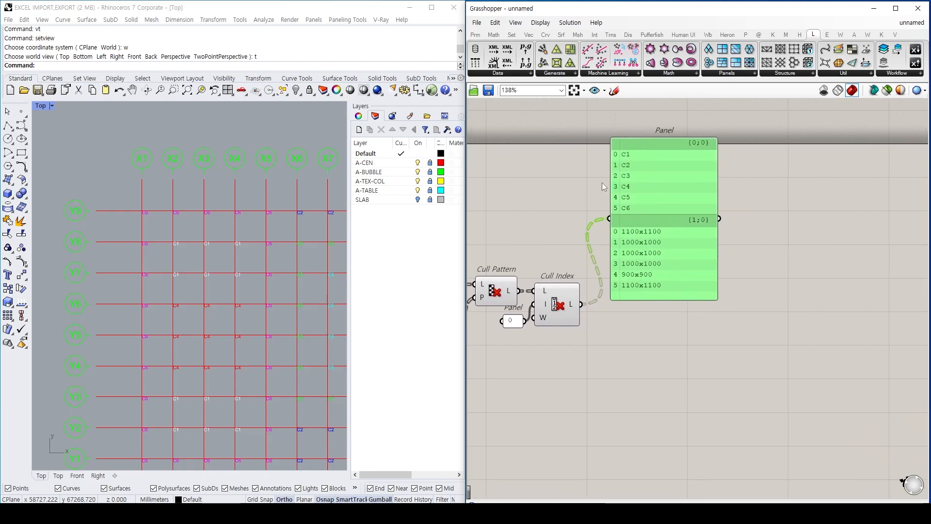
# - Add a Flip Matrix component below the result Panel and feed it the Cull Index output
pyautogui.doubleClick(677, 339)
pyautogui.write('flip')
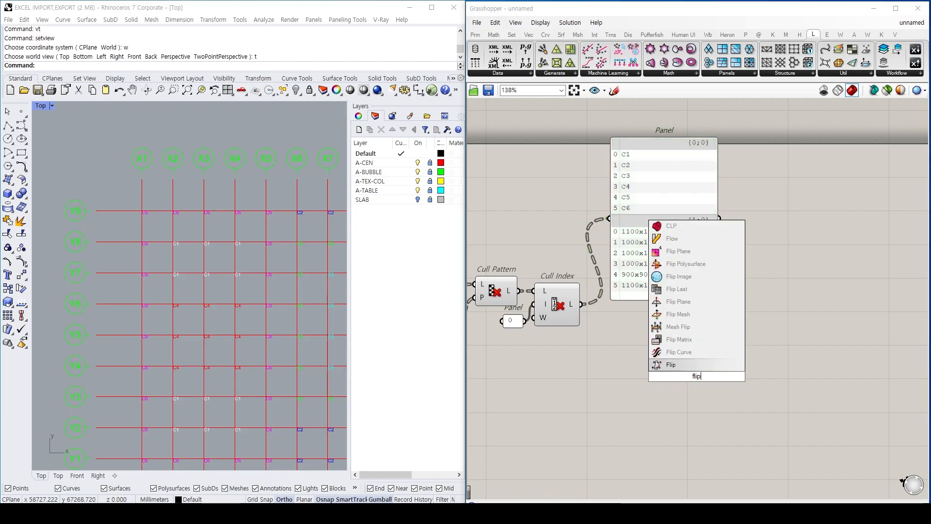
pyautogui.click(678, 339)
pyautogui.moveTo(647, 350); pyautogui.dragTo(648, 376)
# - Add a Panel showing the Flip Matrix output and enlarge it to list several branches
pyautogui.doubleClick(712, 341)
pyautogui.write('//')
pyautogui.press('Return')
pyautogui.moveTo(711, 360); pyautogui.dragTo(741, 394)
pyautogui.moveTo(674, 372); pyautogui.dragTo(730, 388)
# - Review the definition from the floor list and Excel Reader through to the mark and size pairs after Flip Matrix
pyautogui.scroll(-2, 735, 397)
pyautogui.moveTo(580, 379); pyautogui.dragTo(723, 256, button='right')
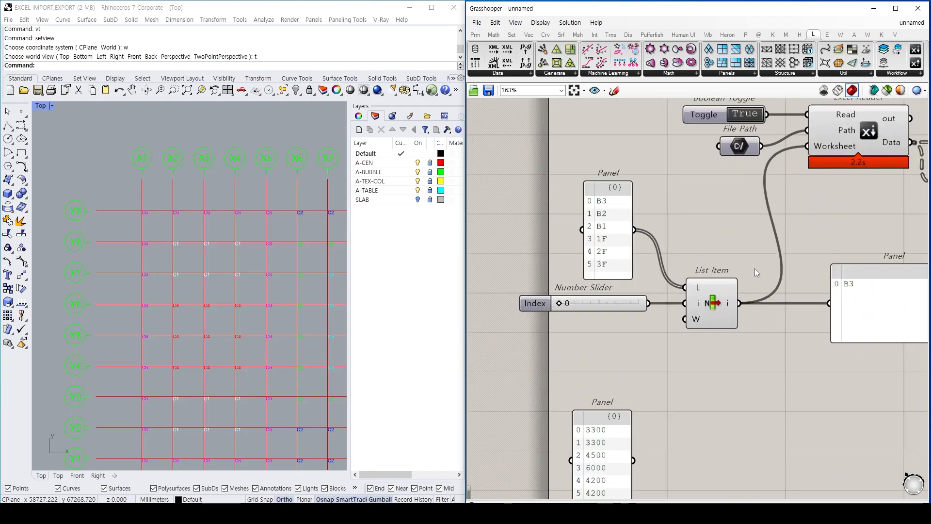
pyautogui.scroll(3, 723, 257)
pyautogui.moveTo(757, 302); pyautogui.dragTo(690, 308, button='right')
pyautogui.moveTo(761, 282); pyautogui.dragTo(666, 302, button='right')
pyautogui.moveTo(866, 258); pyautogui.dragTo(701, 287, button='right')
pyautogui.scroll(-4, 701, 289)
pyautogui.moveTo(485, 252); pyautogui.dragTo(712, 249, button='right')
pyautogui.scroll(2, 743, 234)
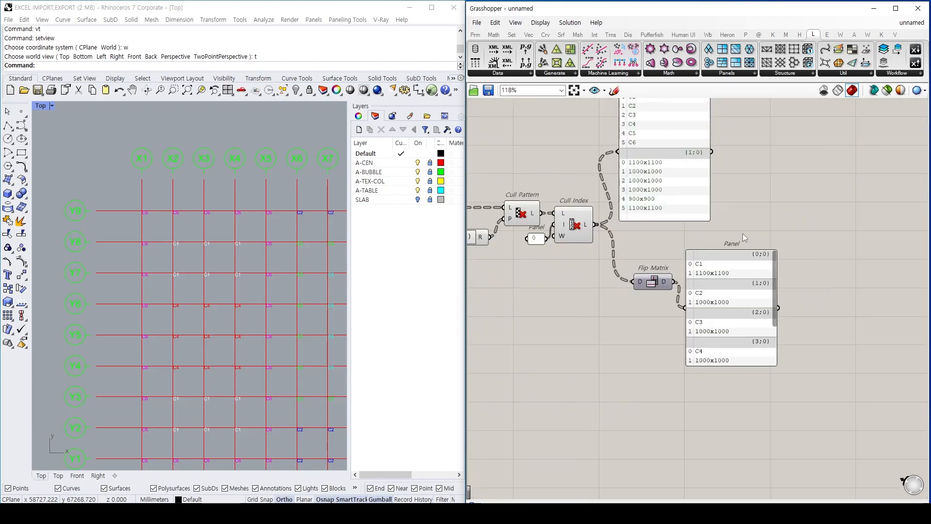
pyautogui.scroll(2, 713, 318)
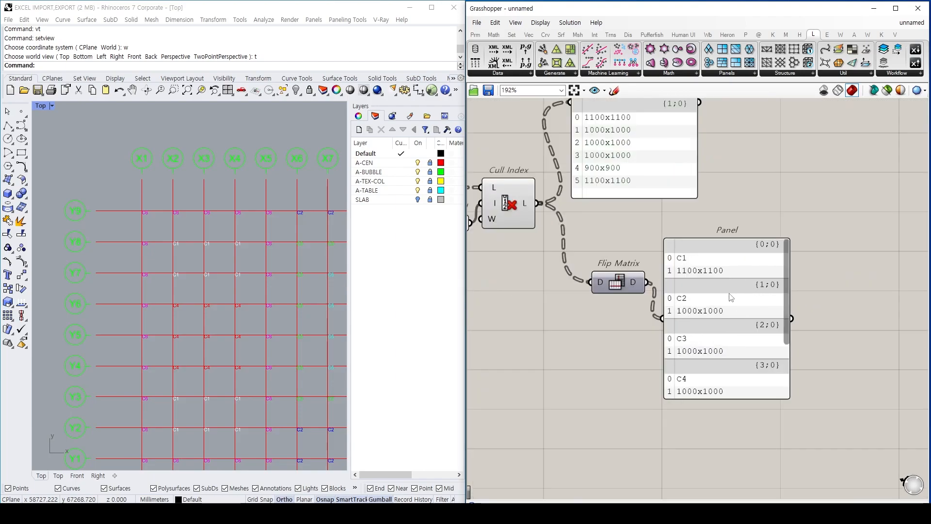
pyautogui.scroll(2, 730, 297)
pyautogui.moveTo(613, 231); pyautogui.dragTo(672, 331, button='right')
pyautogui.scroll(-2, 646, 275)
# - Move the flipped result Panel up level with the Flip Matrix component
pyautogui.moveTo(700, 380); pyautogui.dragTo(699, 345)
pyautogui.moveTo(779, 231); pyautogui.dragTo(749, 296, button='right')
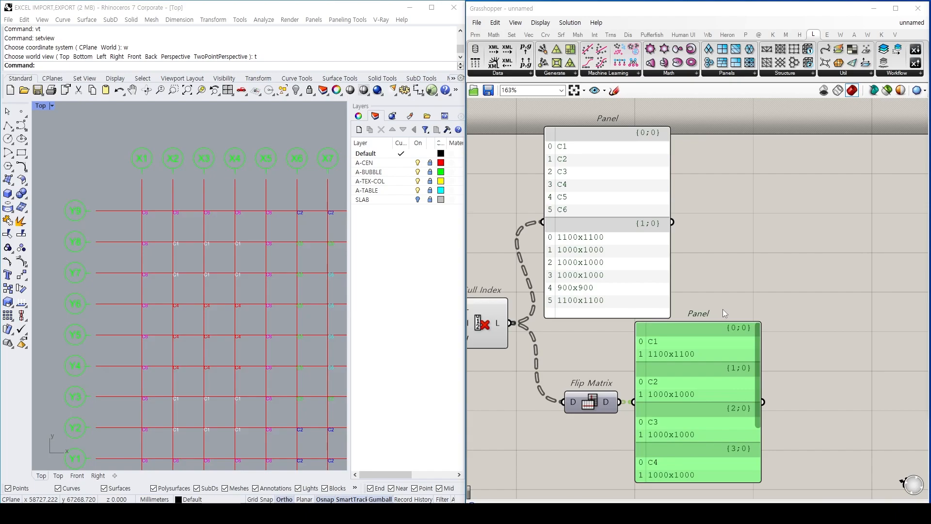
pyautogui.scroll(-2, 725, 263)
pyautogui.moveTo(734, 334); pyautogui.dragTo(709, 279, button='right')
pyautogui.scroll(1, 709, 272)
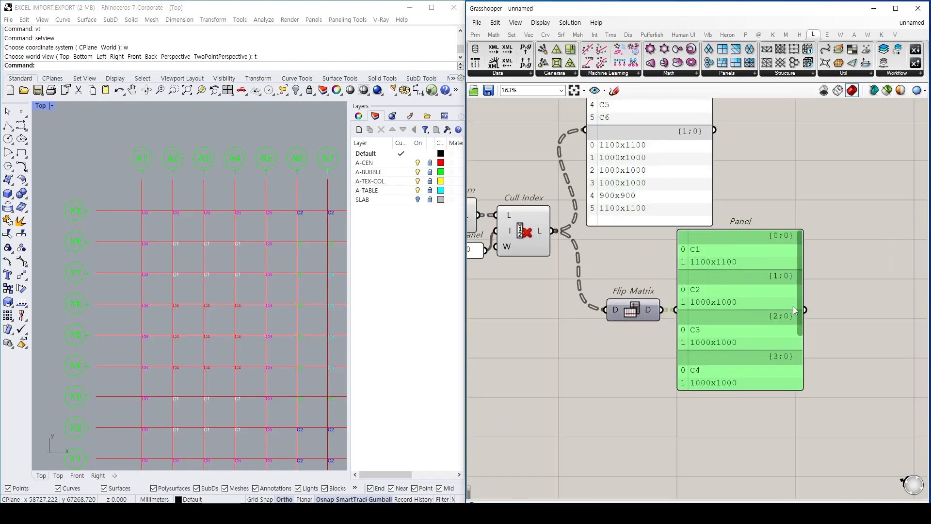
pyautogui.scroll(-3, 803, 318)
pyautogui.moveTo(506, 324); pyautogui.dragTo(689, 326, button='right')
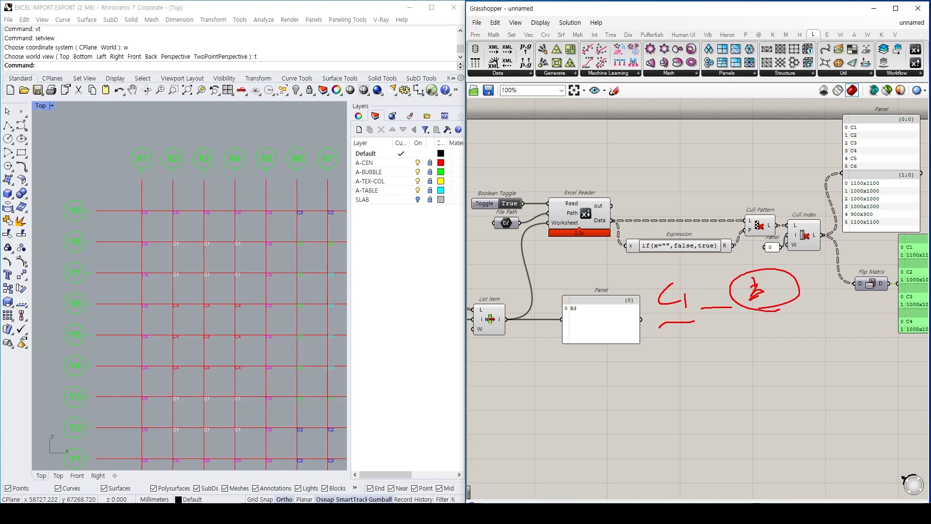
pyautogui.moveTo(777, 328); pyautogui.dragTo(762, 342)
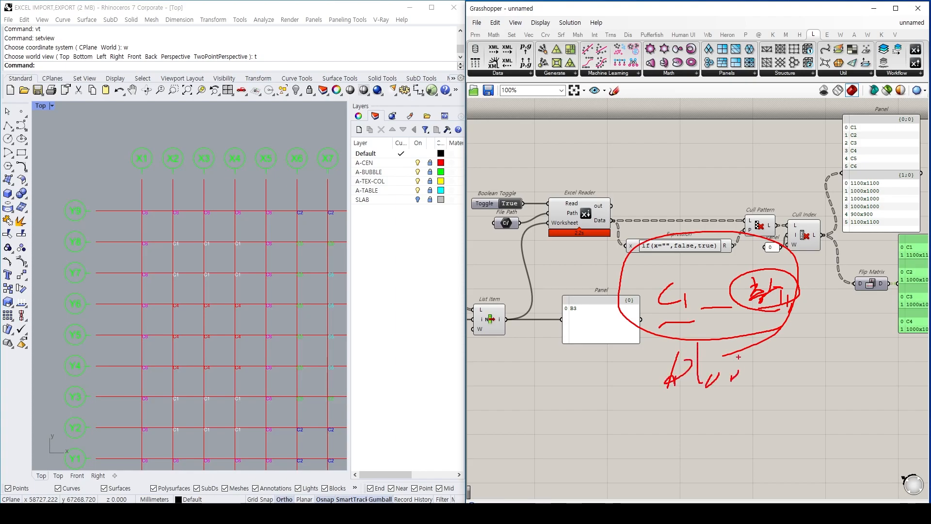
pyautogui.press('Escape')
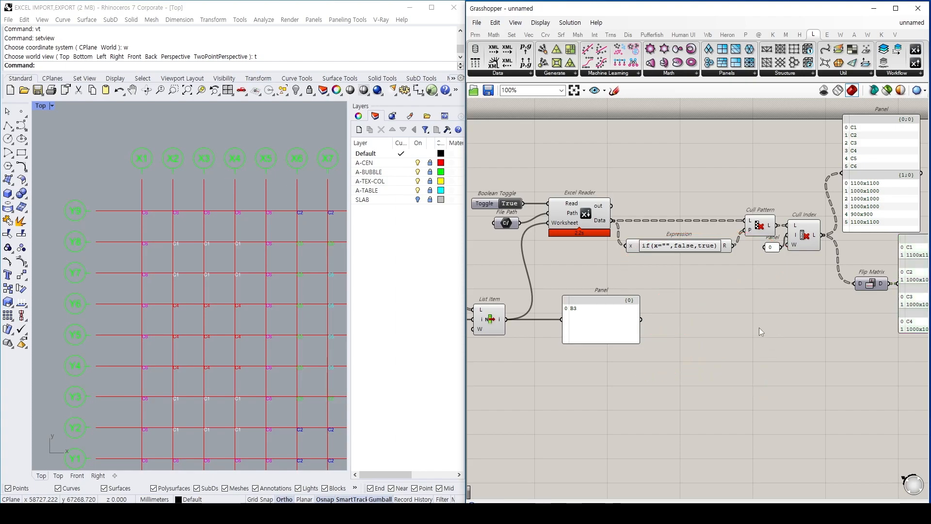
pyautogui.moveTo(764, 348); pyautogui.dragTo(849, 317, button='right')
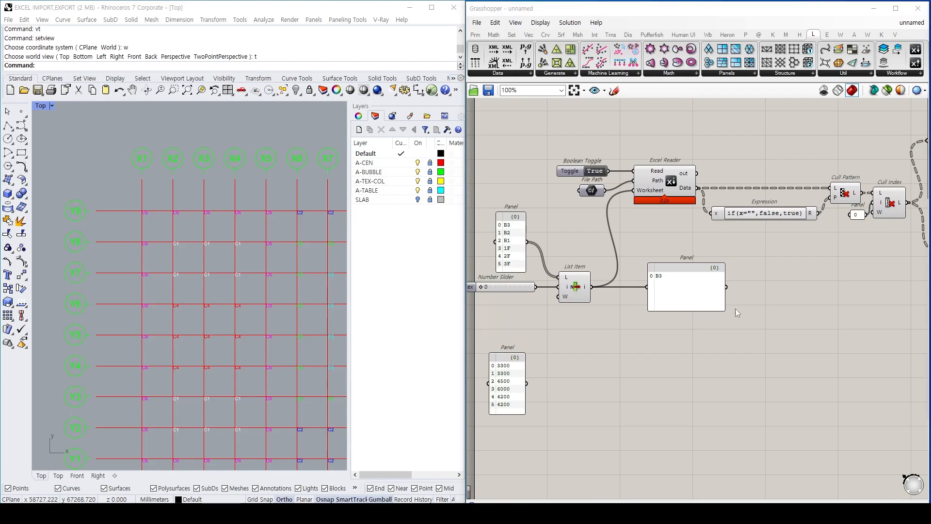
pyautogui.moveTo(719, 286); pyautogui.dragTo(477, 319, button='right')
pyautogui.doubleClick(729, 321)
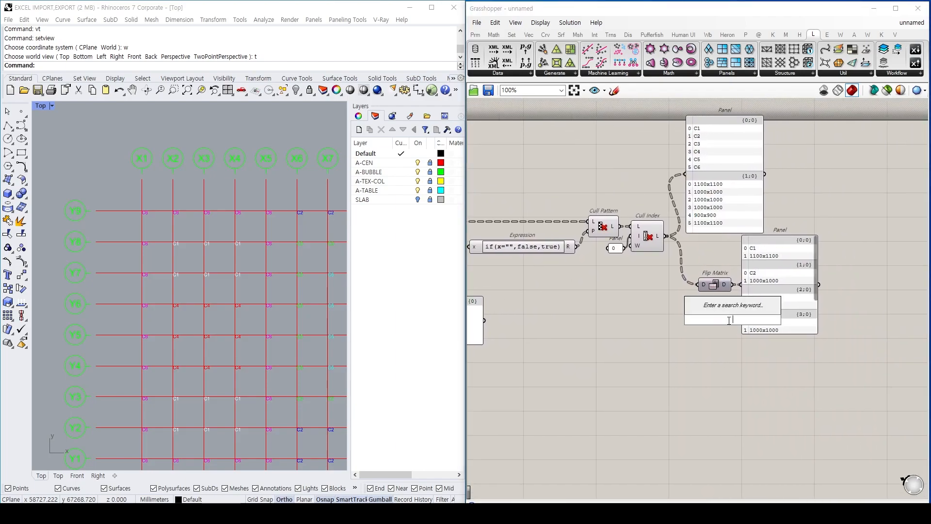
pyautogui.write('list tiem')
pyautogui.press('Return')
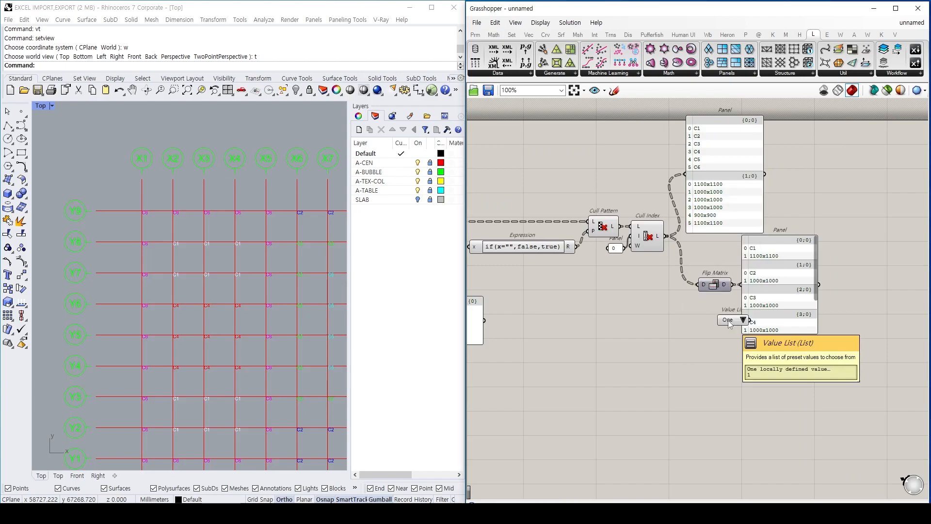
pyautogui.press('Delete')
# - Move Flip Matrix away from its Panel, and add a List Item component below that takes the Flip Matrix output as its list
pyautogui.moveTo(721, 313); pyautogui.dragTo(683, 282)
pyautogui.doubleClick(689, 331)
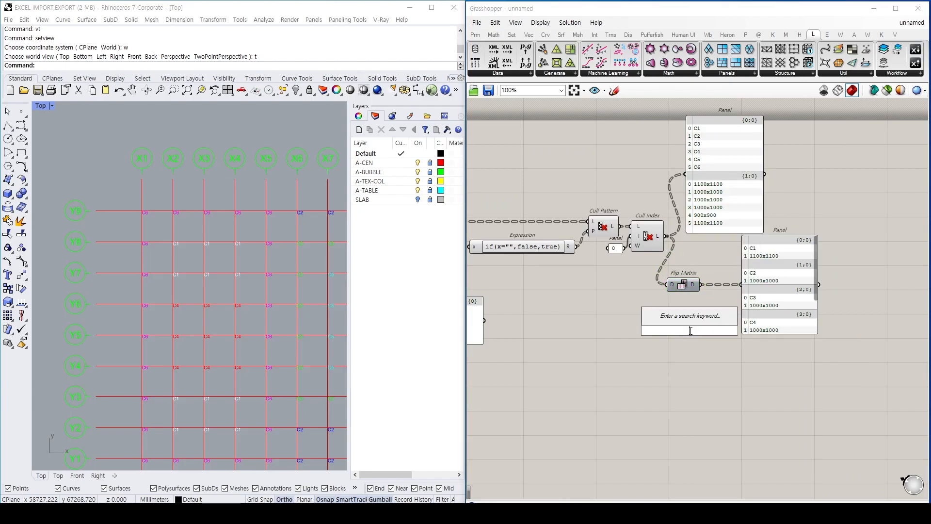
pyautogui.write('list item')
pyautogui.press('Return')
pyautogui.moveTo(691, 332); pyautogui.dragTo(717, 315)
pyautogui.scroll(5, 730, 316)
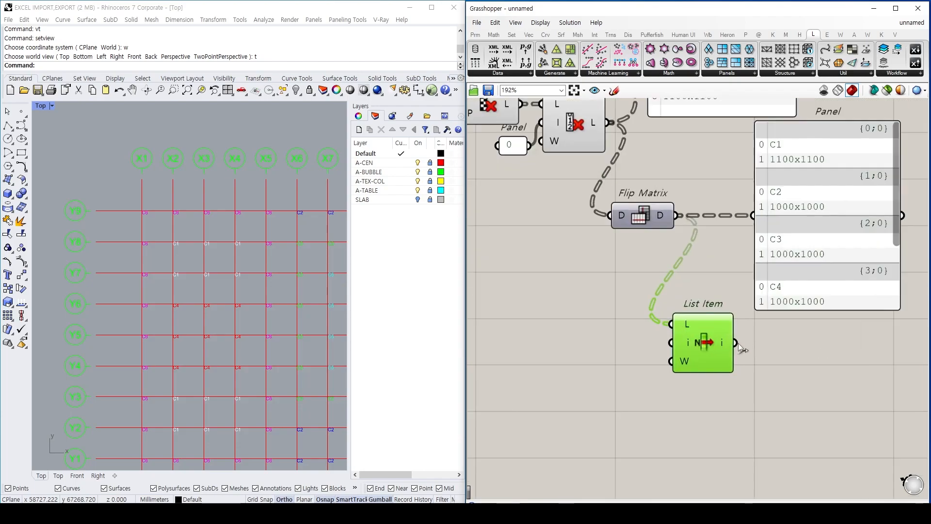
# - Add a Concatenate component fed by the List Item's first output, and add a +1 output to that List Item
pyautogui.scroll(-3, 726, 350)
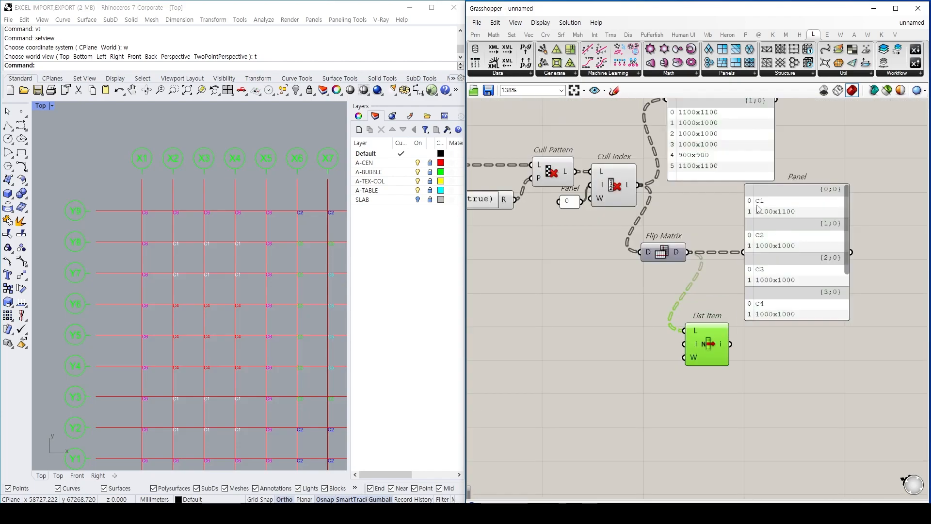
pyautogui.scroll(-2, 759, 209)
pyautogui.moveTo(533, 274); pyautogui.dragTo(627, 277, button='right')
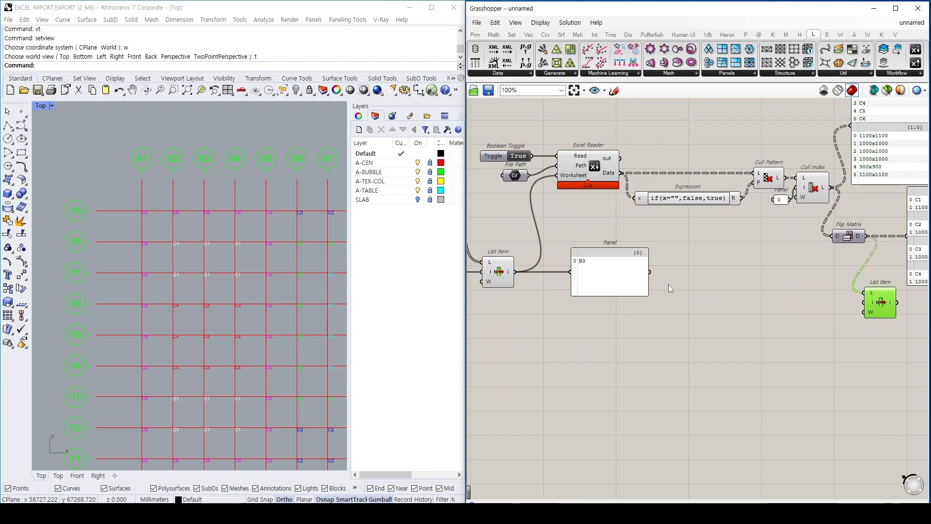
pyautogui.doubleClick(733, 301)
pyautogui.write('concat')
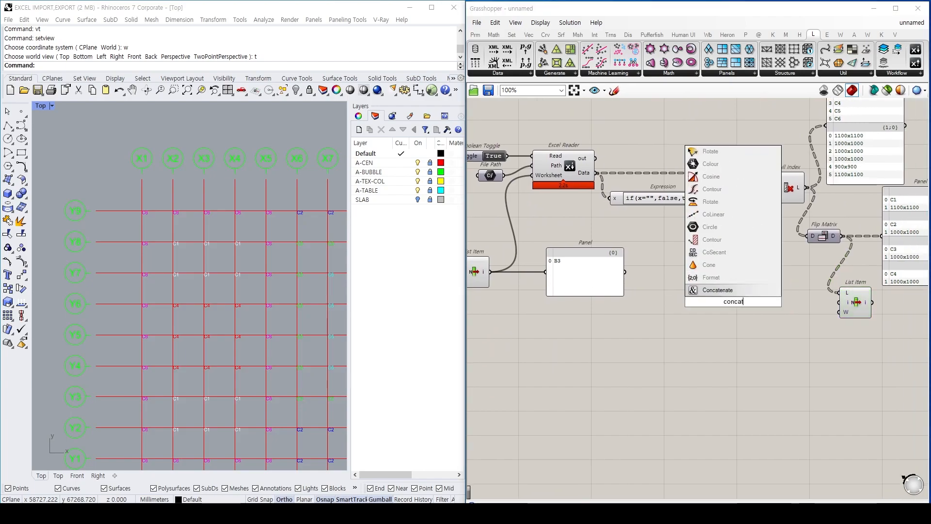
pyautogui.press('Return')
pyautogui.moveTo(728, 296); pyautogui.dragTo(852, 297)
pyautogui.scroll(6, 857, 297)
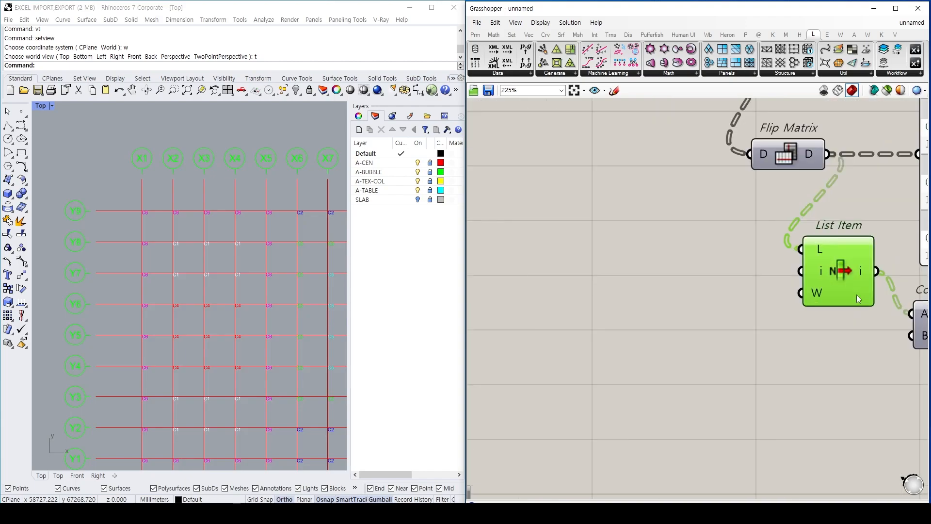
pyautogui.scroll(-10, 852, 308)
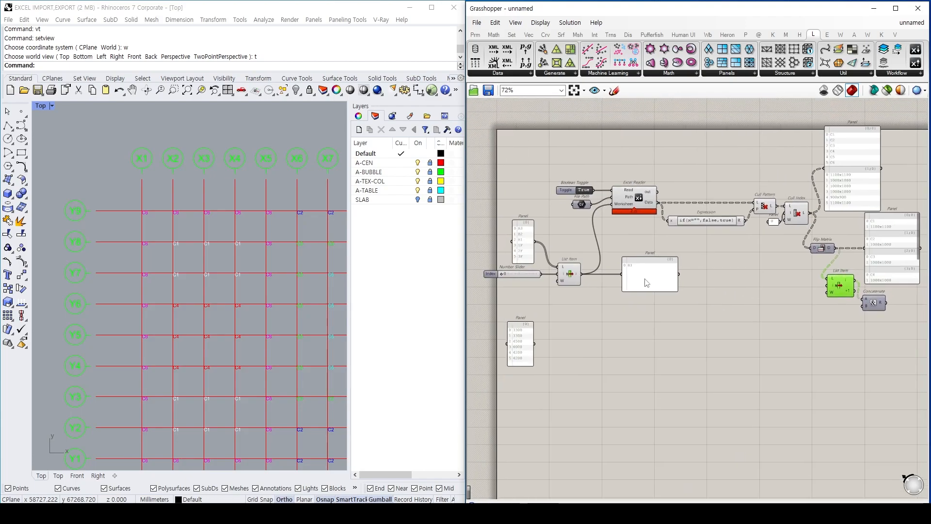
# - Put the floor index Number Slider in a group
pyautogui.moveTo(634, 312); pyautogui.dragTo(558, 276)
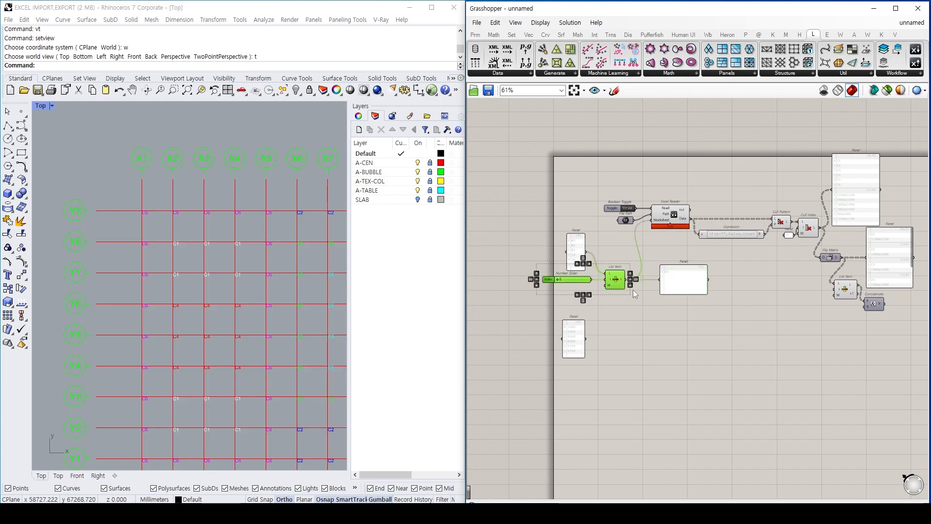
pyautogui.moveTo(607, 313); pyautogui.dragTo(583, 284)
pyautogui.hotkey('ctrl', 'g')
# - Spread out the floor-name Panel, the grouped Number Slider and their List Item to leave more space between them
pyautogui.scroll(2, 569, 277)
pyautogui.moveTo(578, 238); pyautogui.dragTo(564, 239)
pyautogui.moveTo(592, 286); pyautogui.dragTo(588, 284)
pyautogui.scroll(3, 540, 213)
pyautogui.scroll(-2, 794, 366)
pyautogui.moveTo(795, 366); pyautogui.dragTo(577, 312, button='right')
pyautogui.click(587, 297)
pyautogui.keyDown('shift'); pyautogui.moveTo(530, 305); pyautogui.dragTo(575, 305); pyautogui.keyUp('shift')
pyautogui.click(584, 336)
pyautogui.moveTo(585, 337); pyautogui.dragTo(569, 305, button='right')
pyautogui.click(591, 279)
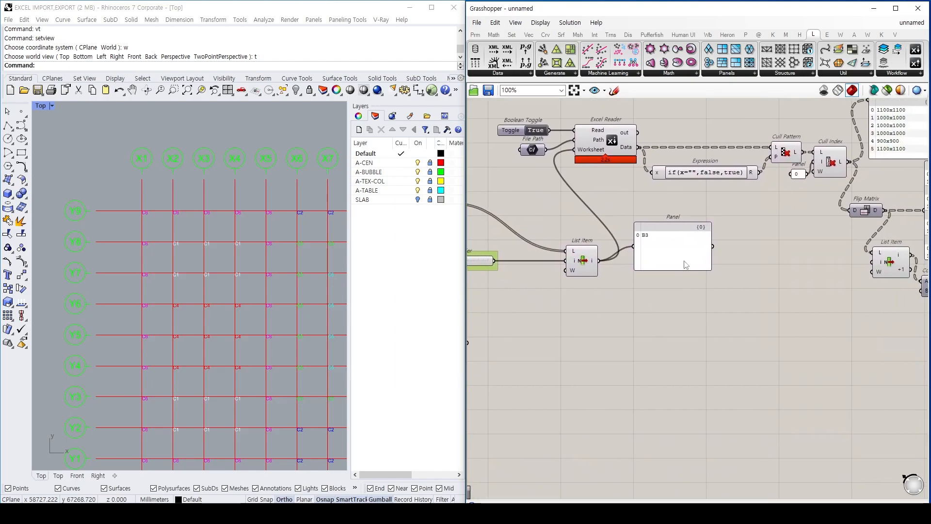
# - Lower the selected-floor Panel, insert input C between A and B on Concatenate, and connect the selected floor name to B
pyautogui.moveTo(674, 252); pyautogui.dragTo(686, 284)
pyautogui.moveTo(776, 238); pyautogui.dragTo(685, 254, button='right')
pyautogui.moveTo(517, 258); pyautogui.dragTo(841, 310)
pyautogui.scroll(2, 843, 297)
pyautogui.scroll(5, 848, 293)
pyautogui.click(839, 278)
pyautogui.scroll(-5, 754, 231)
pyautogui.moveTo(678, 277); pyautogui.dragTo(714, 275, button='right')
pyautogui.scroll(-3, 601, 240)
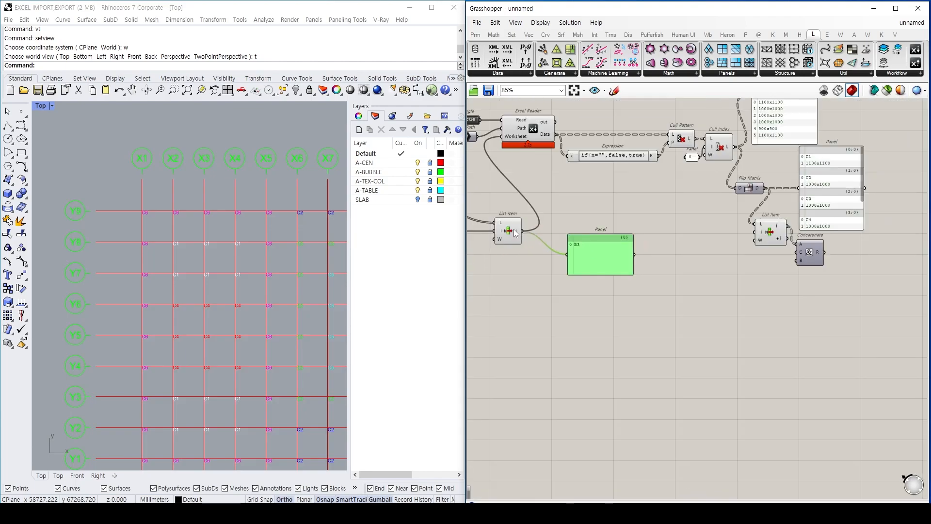
pyautogui.scroll(3, 761, 249)
pyautogui.moveTo(521, 229); pyautogui.dragTo(819, 266)
# - Add a Panel containing "-" and connect it to Concatenate's C input as the separator
pyautogui.doubleClick(693, 220)
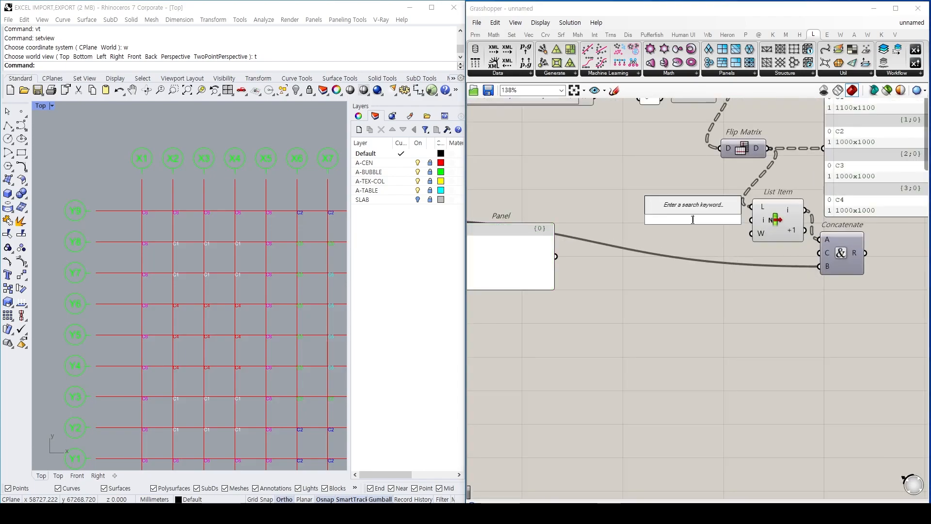
pyautogui.write('"-')
pyautogui.press('Return')
pyautogui.scroll(3, 691, 219)
pyautogui.moveTo(694, 222); pyautogui.dragTo(848, 279)
# - Add a Panel showing the Concatenate result and place it beside the component
pyautogui.moveTo(866, 277); pyautogui.dragTo(696, 266, button='right')
pyautogui.scroll(-1, 719, 270)
pyautogui.doubleClick(763, 316)
pyautogui.write('"')
pyautogui.press('Return')
pyautogui.moveTo(741, 319); pyautogui.dragTo(749, 285)
pyautogui.moveTo(668, 283); pyautogui.dragTo(694, 280)
pyautogui.moveTo(760, 292); pyautogui.dragTo(725, 289, button='right')
pyautogui.scroll(-1, 729, 290)
pyautogui.moveTo(750, 318); pyautogui.dragTo(738, 344)
pyautogui.moveTo(703, 317); pyautogui.dragTo(713, 315, button='right')
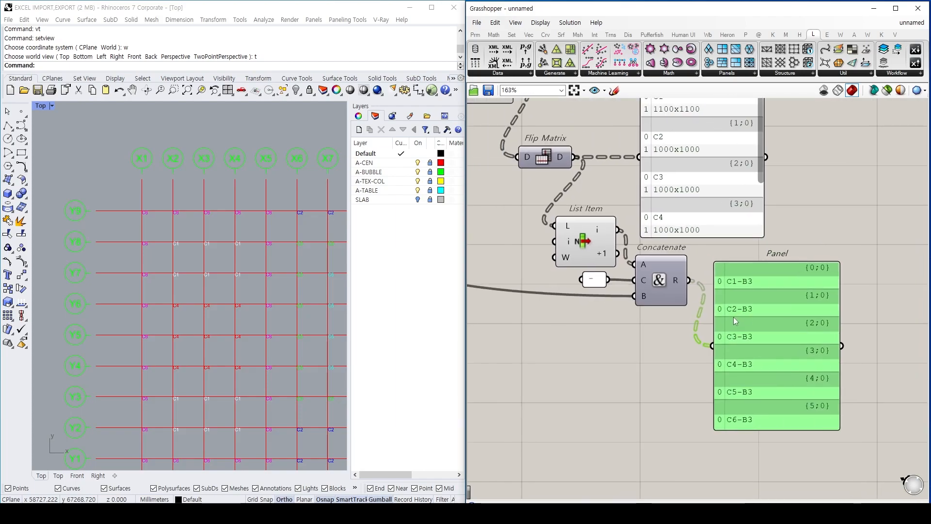
# - Change the separator Panel's text to "_"
pyautogui.scroll(2, 485, 281)
pyautogui.doubleClick(599, 282)
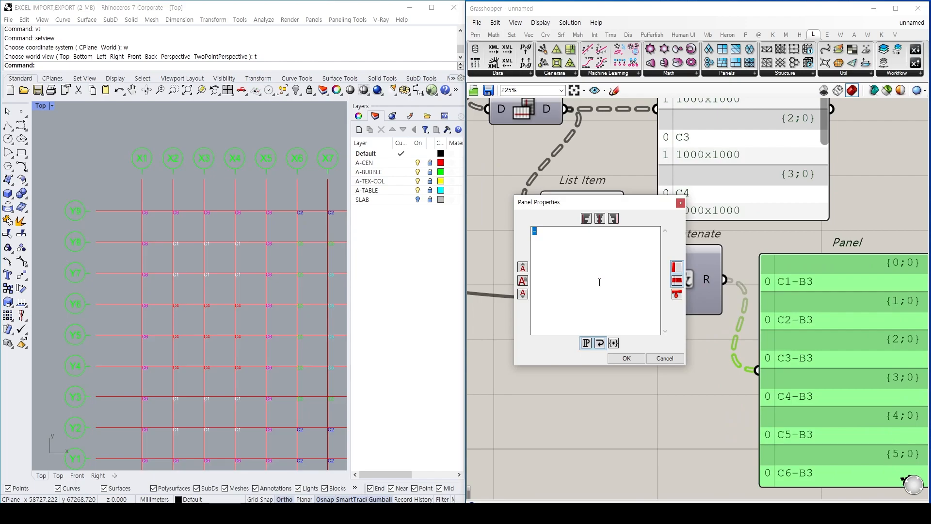
pyautogui.click(626, 358)
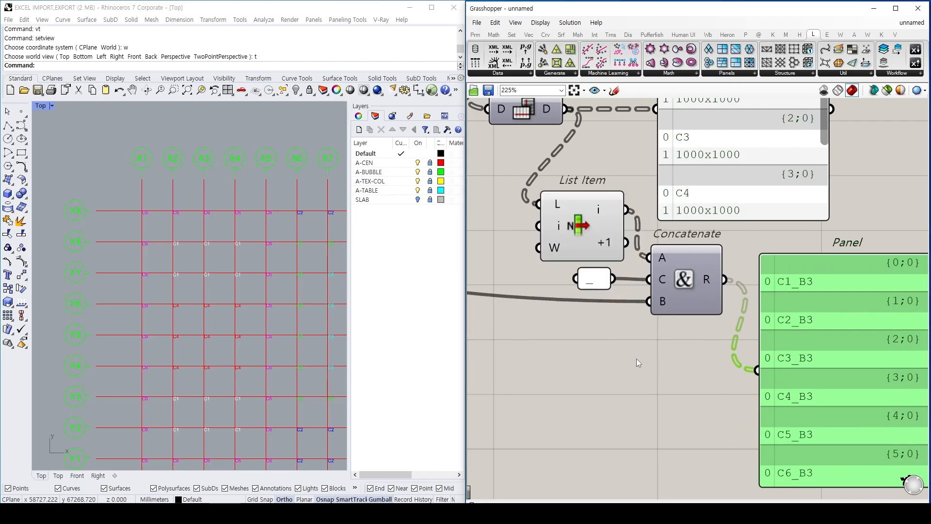
# - Remove the Panel showing the combined names and look back over the floor selection feeding Concatenate
pyautogui.scroll(-4, 764, 334)
pyautogui.scroll(-3, 769, 364)
pyautogui.scroll(2, 682, 343)
pyautogui.scroll(2, 678, 321)
pyautogui.click(677, 325)
pyautogui.scroll(-3, 678, 327)
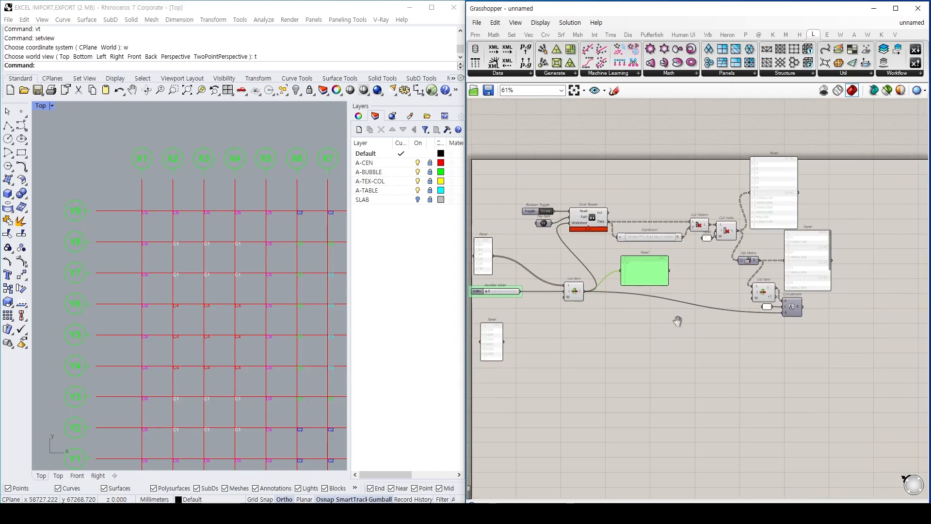
pyautogui.moveTo(514, 264); pyautogui.dragTo(641, 310)
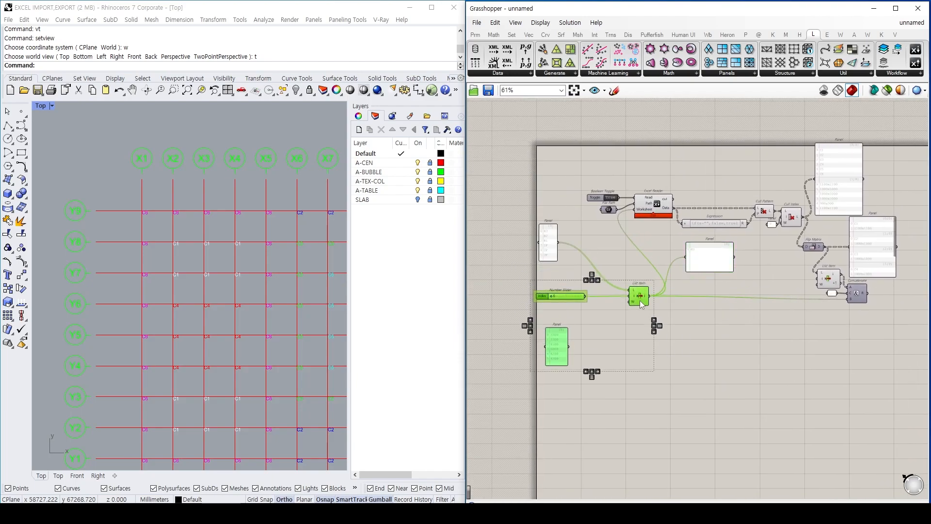
pyautogui.scroll(3, 810, 316)
pyautogui.moveTo(810, 316); pyautogui.dragTo(699, 283, button='right')
pyautogui.click(793, 292)
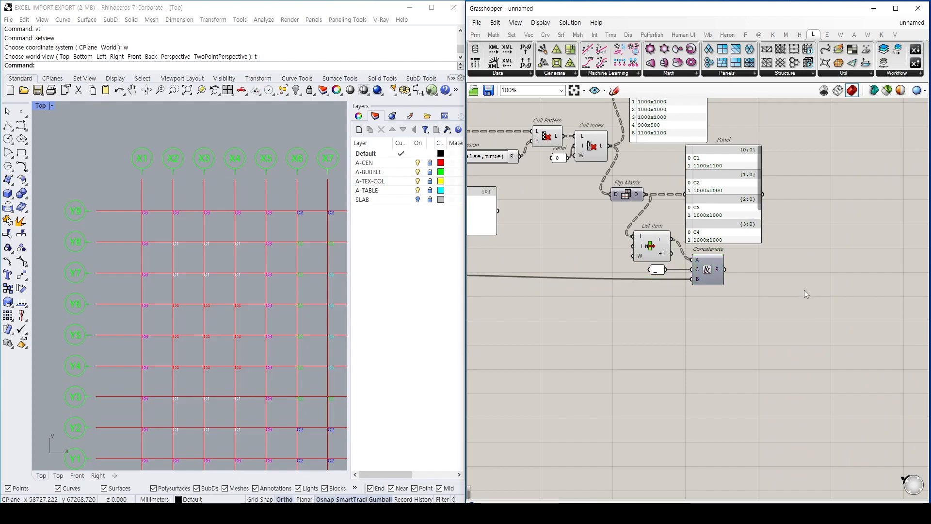
pyautogui.moveTo(792, 293); pyautogui.dragTo(734, 321, button='right')
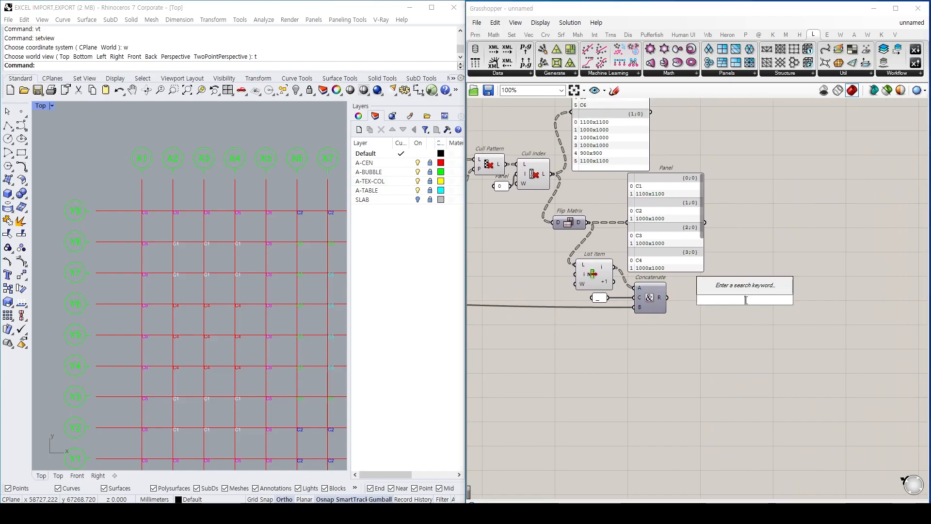
# - Raise the flipped result Panel and add a Text Split component taking the List Item's +1 output as its text
pyautogui.doubleClick(744, 300)
pyautogui.scroll(2, 649, 271)
pyautogui.moveTo(652, 252); pyautogui.dragTo(670, 219)
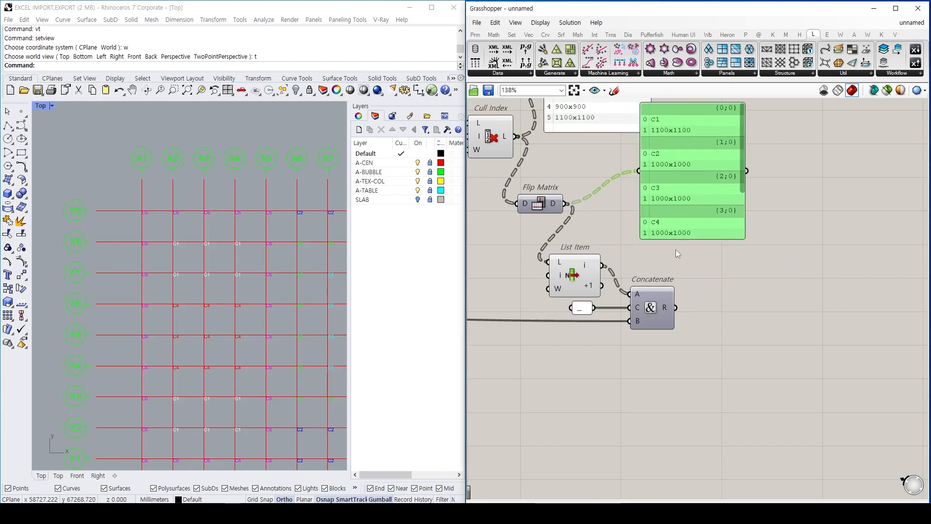
pyautogui.doubleClick(823, 269)
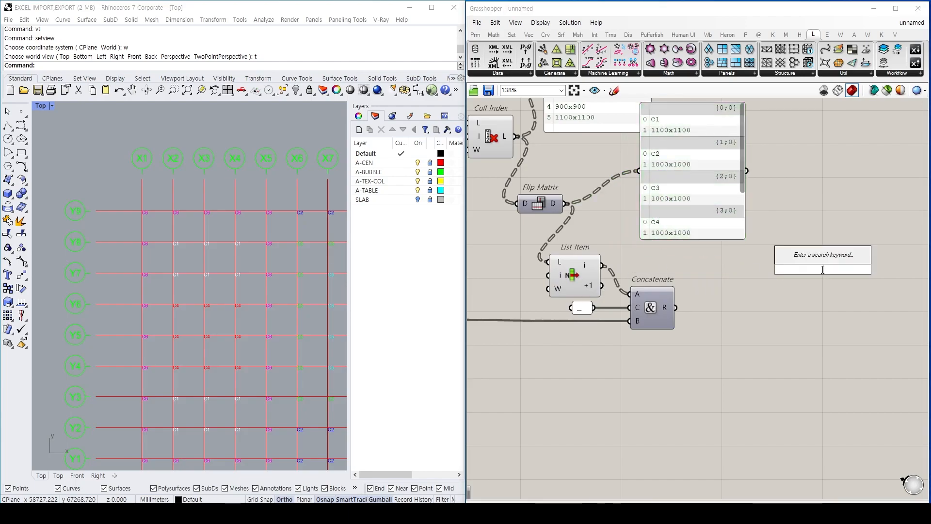
pyautogui.write('text split')
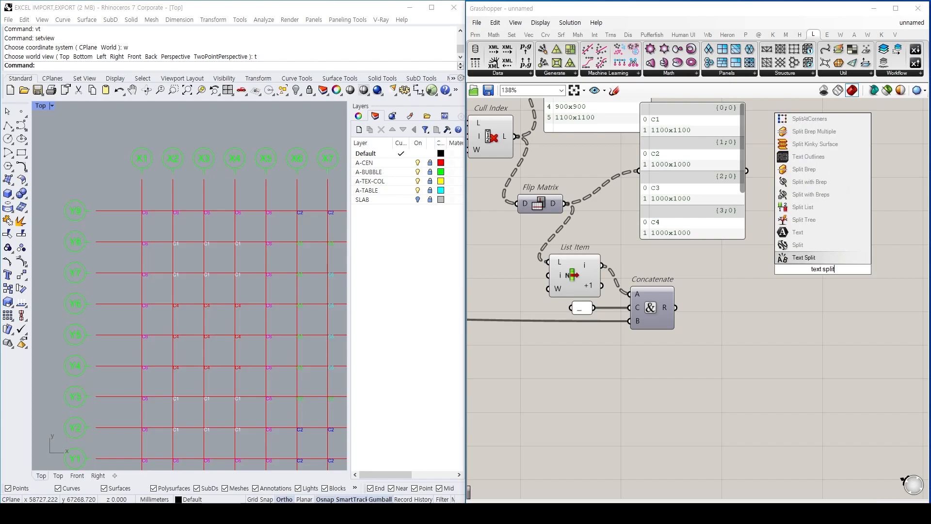
pyautogui.press('Return')
pyautogui.moveTo(624, 286); pyautogui.dragTo(822, 255)
# - Add a Panel containing "x" and connect it to Text Split's separator input C
pyautogui.doubleClick(816, 198)
pyautogui.write('"0')
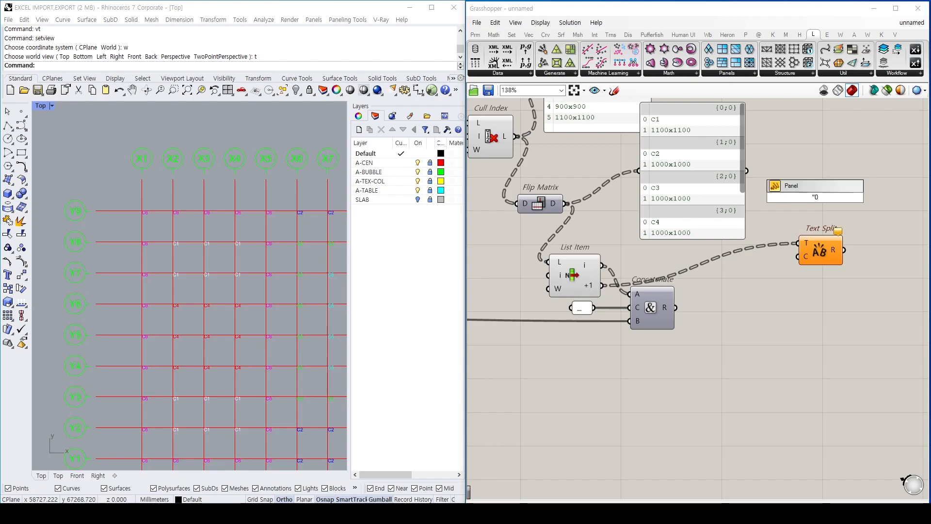
pyautogui.press('Return')
pyautogui.moveTo(816, 198); pyautogui.dragTo(798, 256)
pyautogui.moveTo(846, 199); pyautogui.dragTo(758, 197, button='right')
pyautogui.click(737, 249)
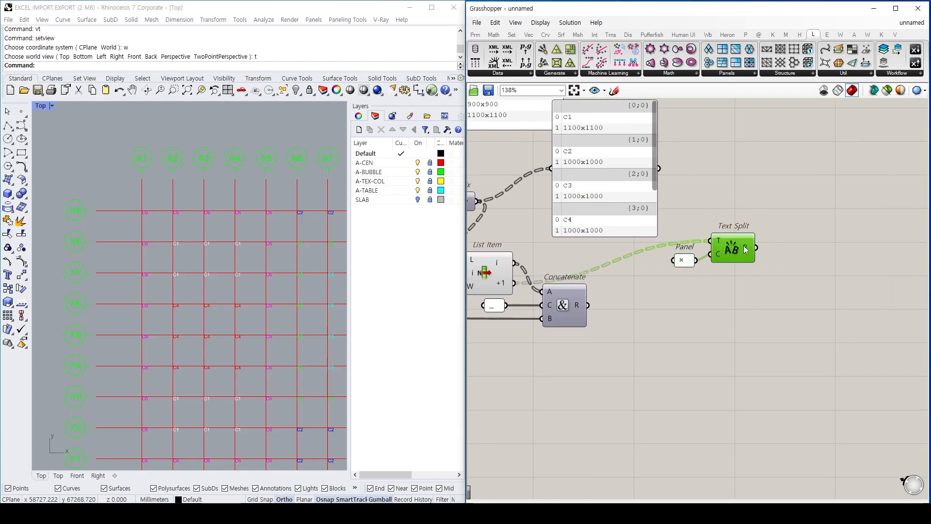
pyautogui.moveTo(737, 249); pyautogui.dragTo(675, 250, button='right')
# - Add another List Item component above and beyond Text Split
pyautogui.doubleClick(708, 203)
pyautogui.write('list ti')
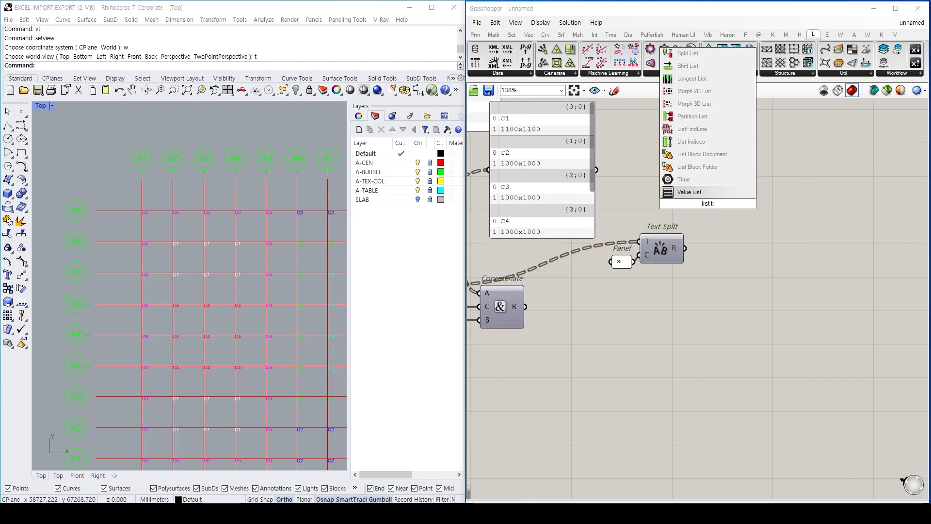
pyautogui.press('BackSpace')
pyautogui.press('BackSpace')
pyautogui.press('BackSpace')
pyautogui.press('BackSpace')
pyautogui.press('BackSpace')
pyautogui.press('BackSpace')
pyautogui.press('BackSpace')
pyautogui.write('lis')
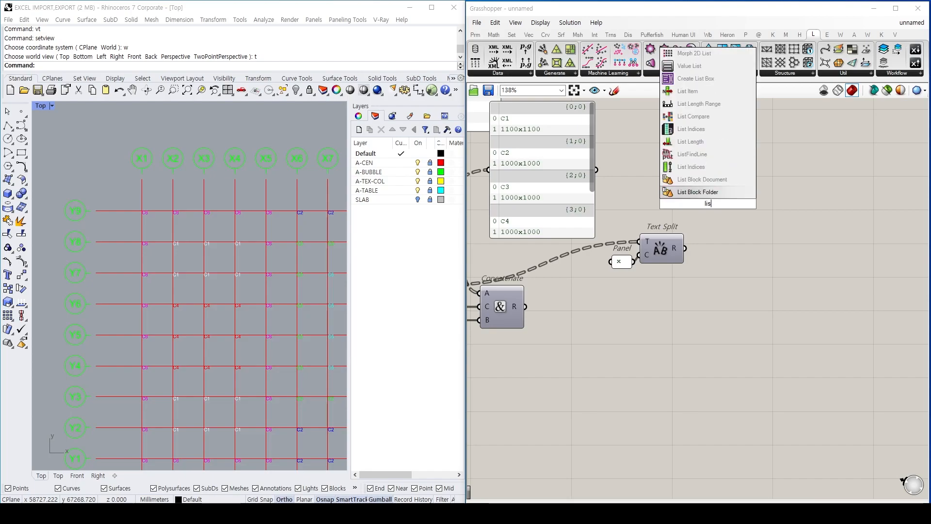
pyautogui.write('t item')
pyautogui.press('Return')
pyautogui.moveTo(708, 204); pyautogui.dragTo(750, 193)
# - Inspect the split sizes in a temporary Panel on the Text Split output, and delete that Panel
pyautogui.doubleClick(726, 273)
pyautogui.write('//')
pyautogui.press('Return')
pyautogui.moveTo(733, 287); pyautogui.dragTo(768, 262)
pyautogui.moveTo(684, 248); pyautogui.dragTo(706, 248)
pyautogui.moveTo(545, 280); pyautogui.dragTo(641, 287, button='right')
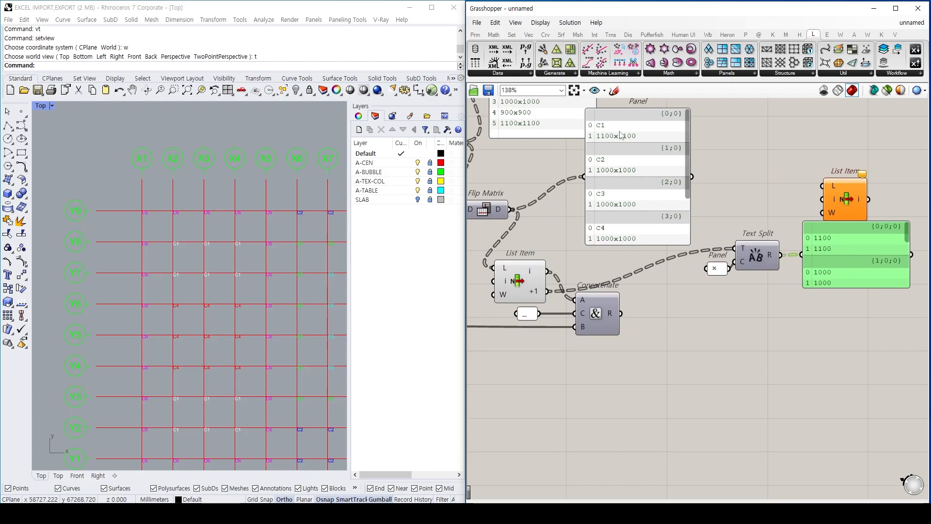
pyautogui.moveTo(659, 150); pyautogui.dragTo(573, 160, button='right')
pyautogui.moveTo(821, 245); pyautogui.dragTo(818, 299)
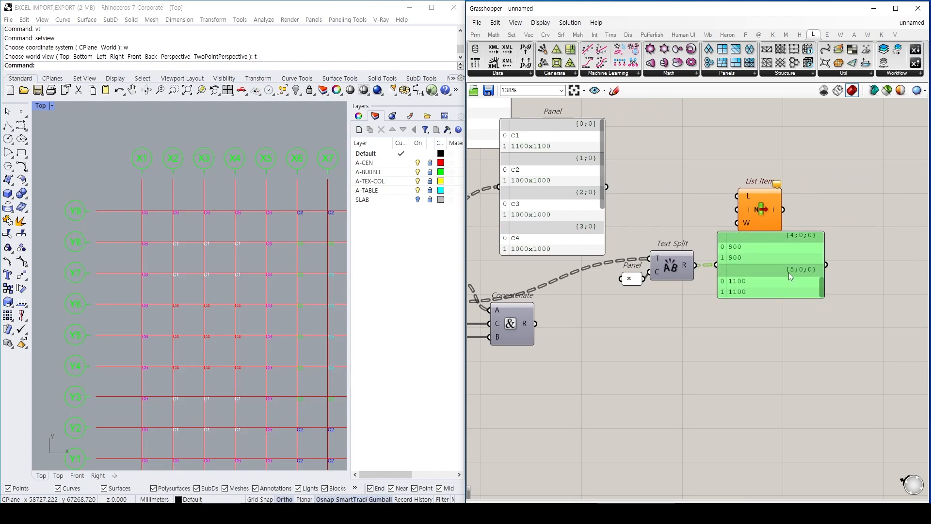
pyautogui.press('Delete')
# - Connect the Text Split result to the new List Item's list input and add a +1 output to it
pyautogui.moveTo(784, 276); pyautogui.dragTo(765, 286, button='right')
pyautogui.moveTo(675, 275); pyautogui.dragTo(717, 206)
pyautogui.moveTo(748, 246); pyautogui.dragTo(727, 248, button='right')
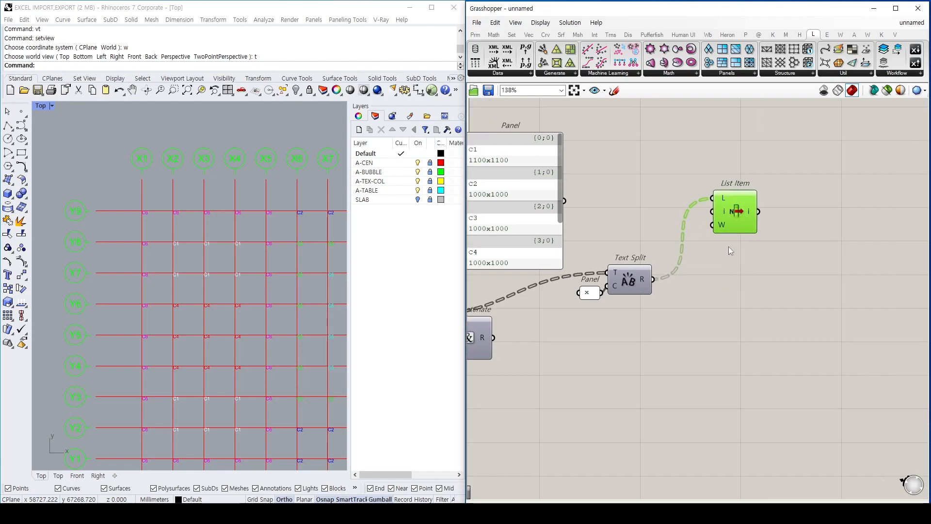
pyautogui.scroll(8, 732, 228)
pyautogui.click(737, 220)
pyautogui.scroll(-6, 737, 220)
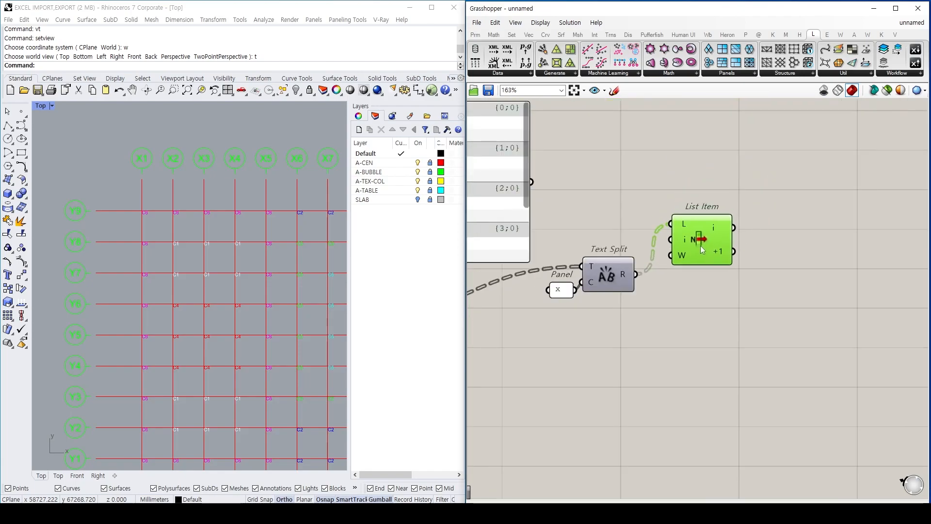
# - Add a Data parameter fed by the new List Item's first output and place it level with that output
pyautogui.moveTo(468, 155); pyautogui.dragTo(544, 208, button='right')
pyautogui.moveTo(732, 236); pyautogui.dragTo(553, 212, button='right')
pyautogui.scroll(2, 623, 258)
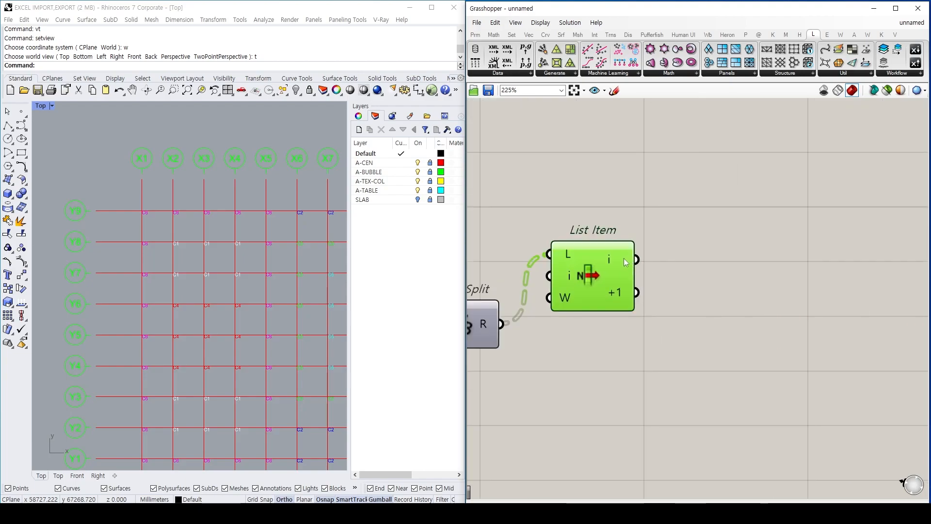
pyautogui.doubleClick(754, 274)
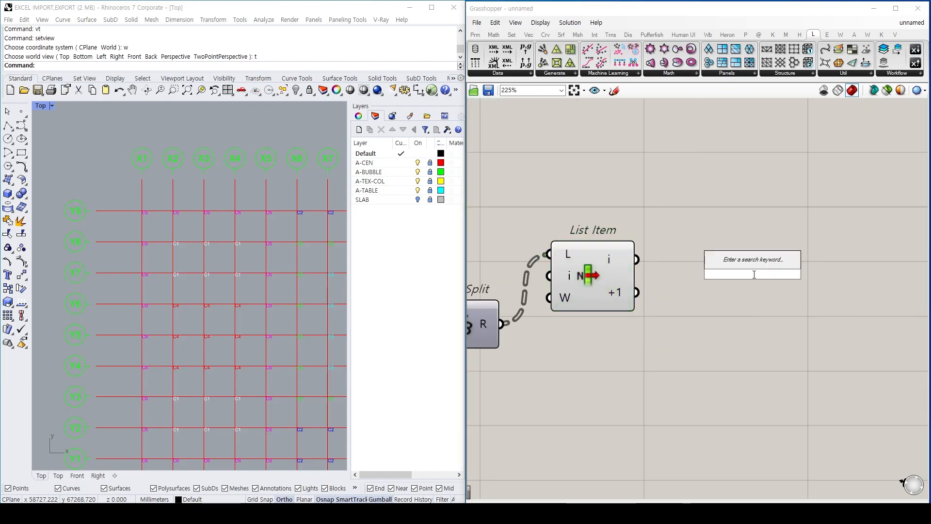
pyautogui.write('data')
pyautogui.press('Return')
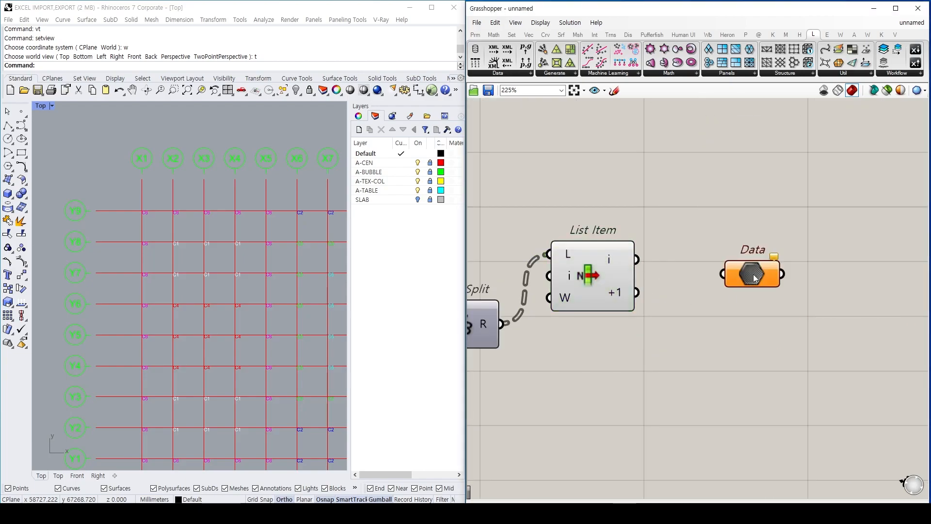
pyautogui.moveTo(700, 270); pyautogui.dragTo(723, 274)
pyautogui.moveTo(751, 274); pyautogui.dragTo(712, 254)
# - Rename the Data parameter as "X domain"
pyautogui.rightClick(711, 256)
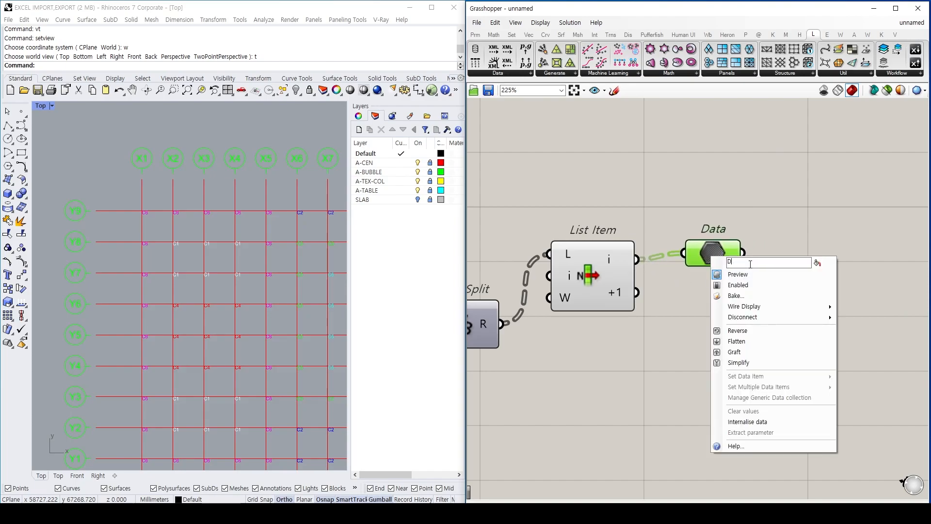
pyautogui.press('Return')
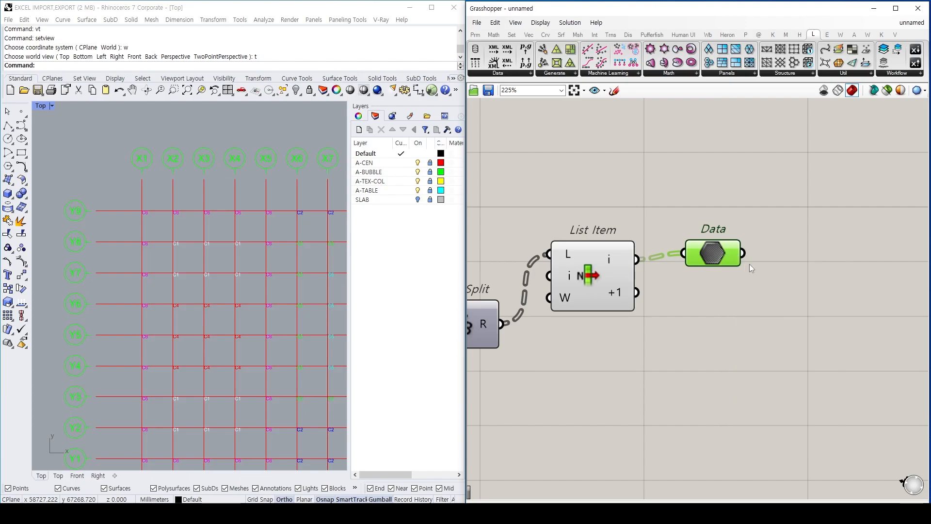
pyautogui.rightClick(722, 253)
pyautogui.click(829, 260)
# - Duplicate the X domain parameter below, feed the copy from the List Item's +1 output, and rename it "Y domain"
pyautogui.hotkey('ctrl', 'c')
pyautogui.hotkey('ctrl', 'v')
pyautogui.click(663, 294)
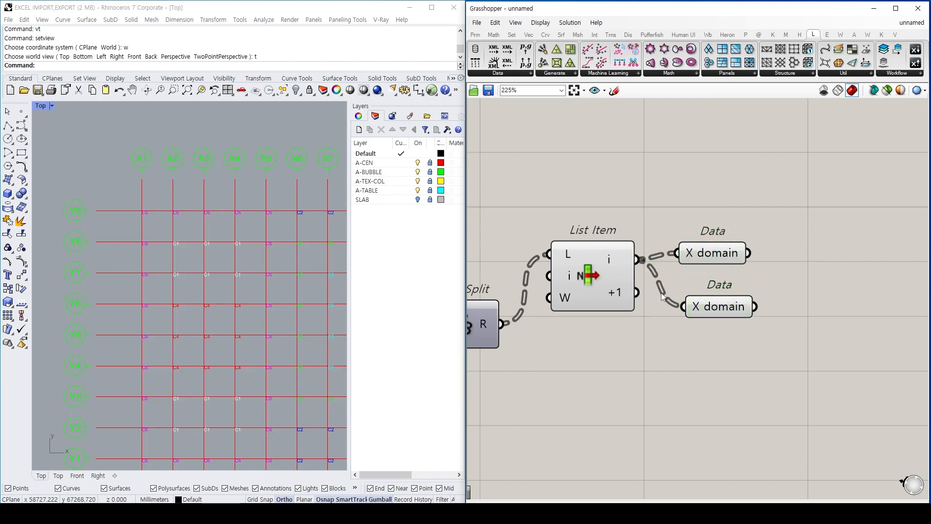
pyautogui.moveTo(684, 310); pyautogui.dragTo(683, 307)
pyautogui.rightClick(722, 310)
pyautogui.write('Y')
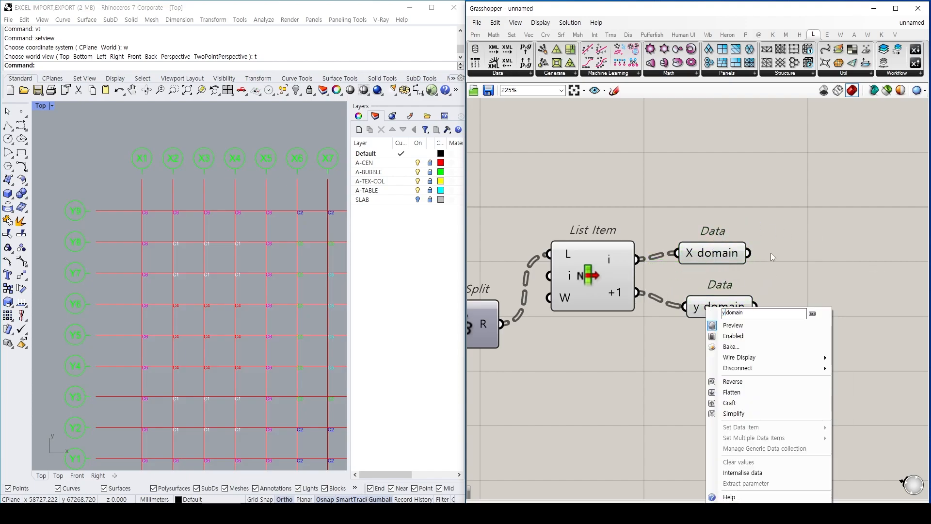
pyautogui.press('Return')
pyautogui.moveTo(769, 261); pyautogui.dragTo(710, 257, button='right')
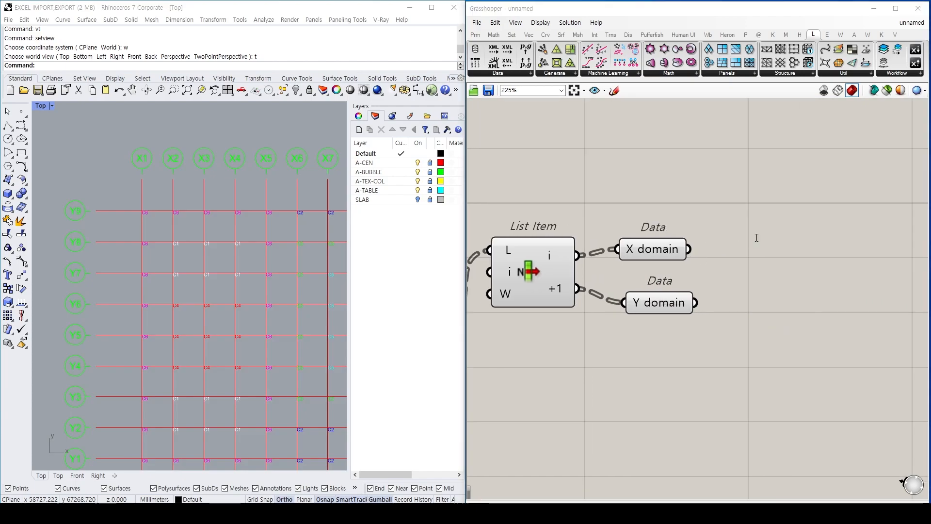
pyautogui.doubleClick(756, 237)
pyautogui.write('EXPRE')
pyautogui.press('Return')
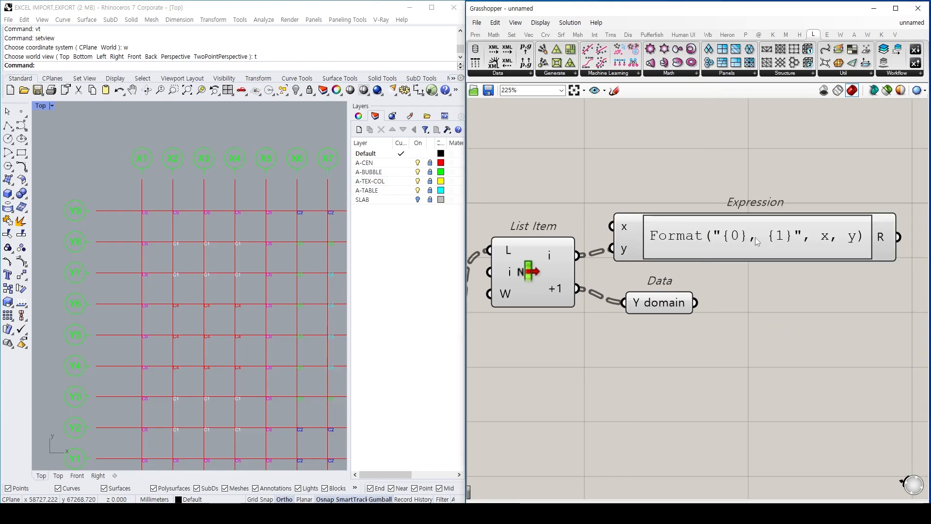
pyautogui.press('Delete')
pyautogui.moveTo(732, 237); pyautogui.dragTo(684, 254, button='right')
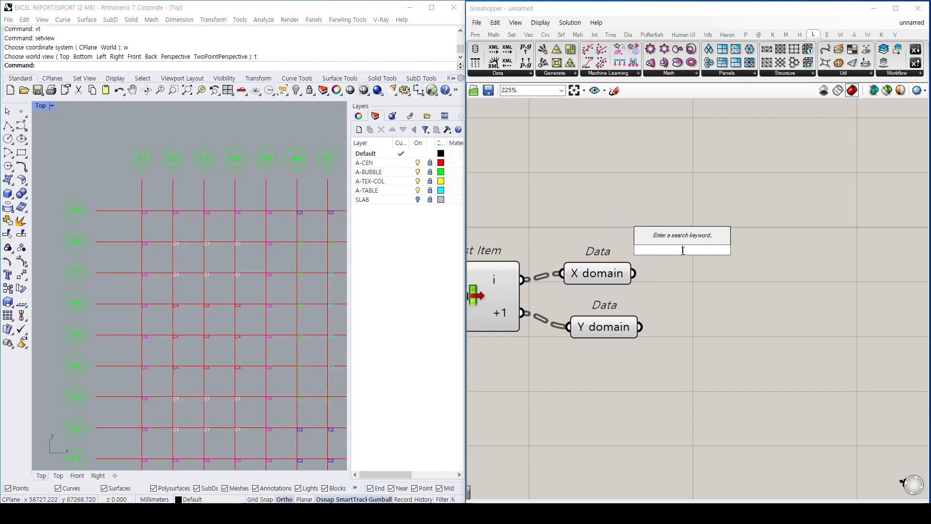
pyautogui.doubleClick(715, 257)
pyautogui.write('EXP')
pyautogui.press('Up')
pyautogui.press('Up')
pyautogui.press('Up')
pyautogui.press('Up')
pyautogui.press('Up')
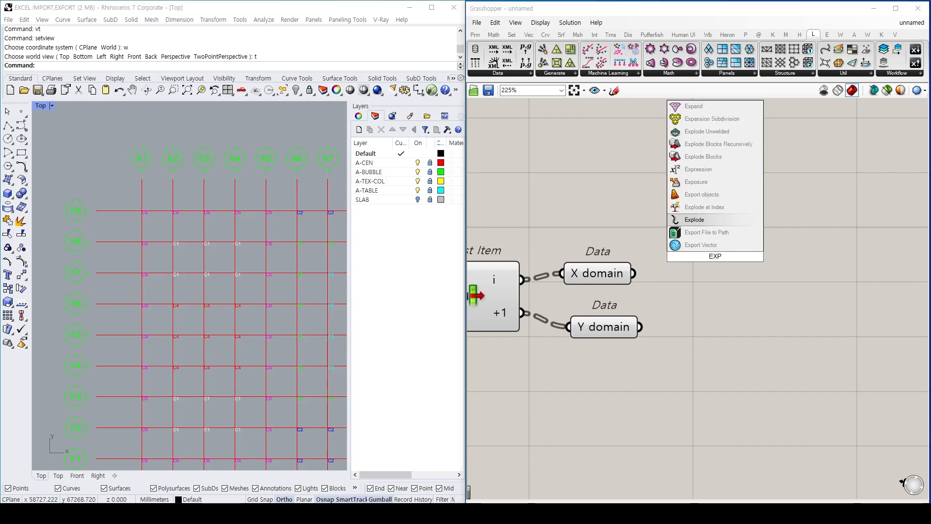
pyautogui.press('Escape')
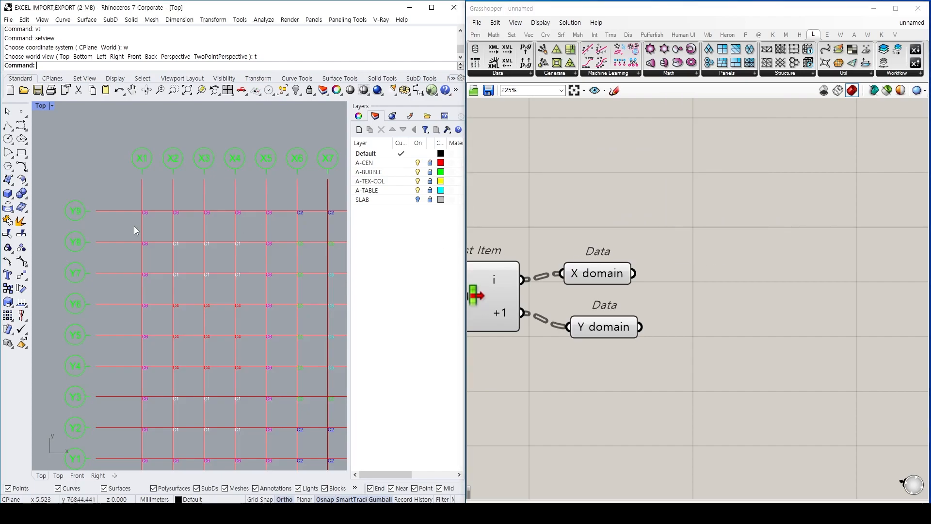
# - Add an Expression component and set its formula to x/2
pyautogui.doubleClick(633, 241)
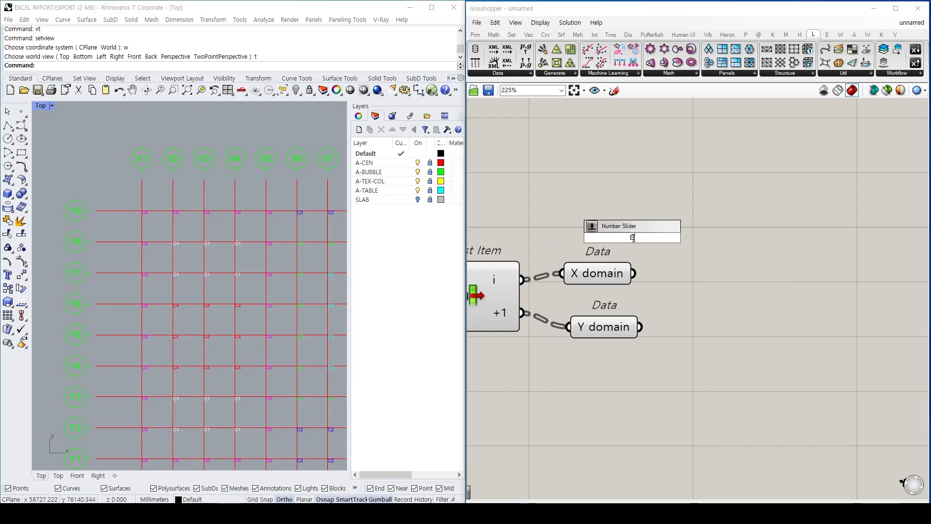
pyautogui.write('EXPR')
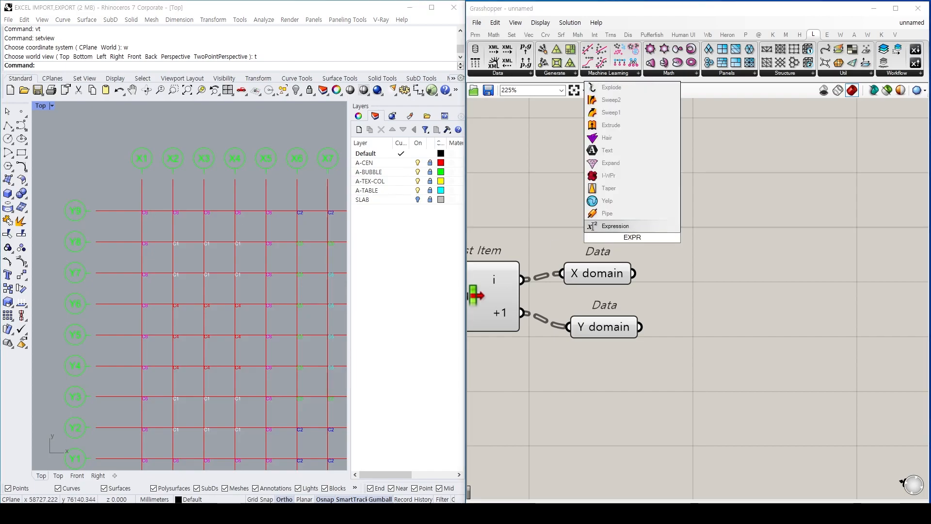
pyautogui.click(592, 226)
pyautogui.doubleClick(636, 241)
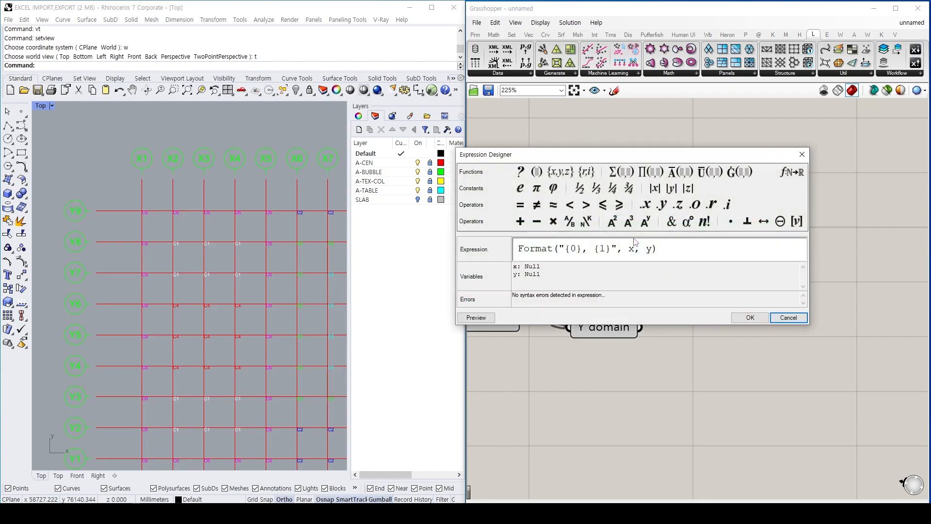
pyautogui.moveTo(669, 244); pyautogui.dragTo(516, 248)
pyautogui.write('X/2')
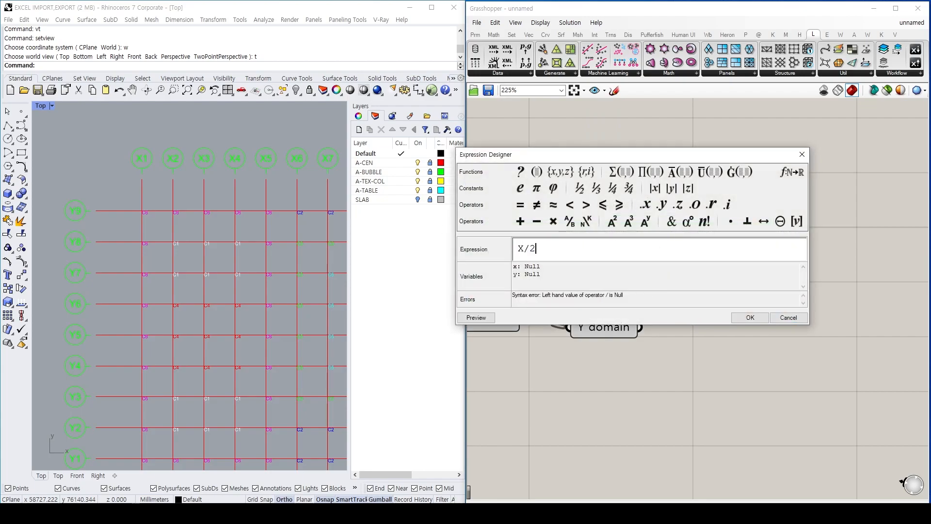
pyautogui.write('X')
pyautogui.click(756, 321)
# - Remove the Expression's y input, place the component beside X domain, and feed its x input from X domain
pyautogui.scroll(5, 611, 246)
pyautogui.click(605, 254)
pyautogui.scroll(-3, 629, 242)
pyautogui.moveTo(652, 241); pyautogui.dragTo(805, 294)
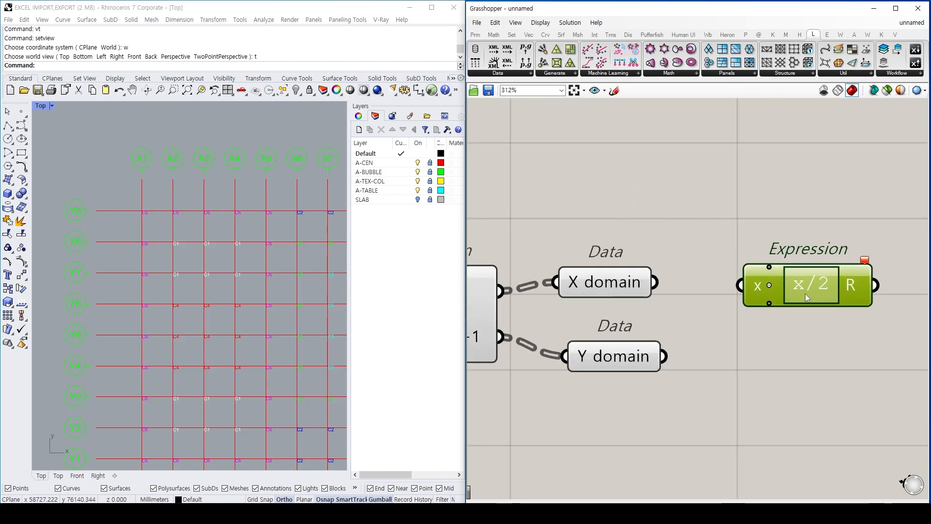
pyautogui.scroll(-2, 642, 205)
pyautogui.click(629, 252)
pyautogui.moveTo(600, 266); pyautogui.dragTo(636, 262)
# - Add a Rectangle component and place it beyond the x/2 Expression
pyautogui.moveTo(691, 184); pyautogui.dragTo(667, 189, button='right')
pyautogui.doubleClick(667, 189)
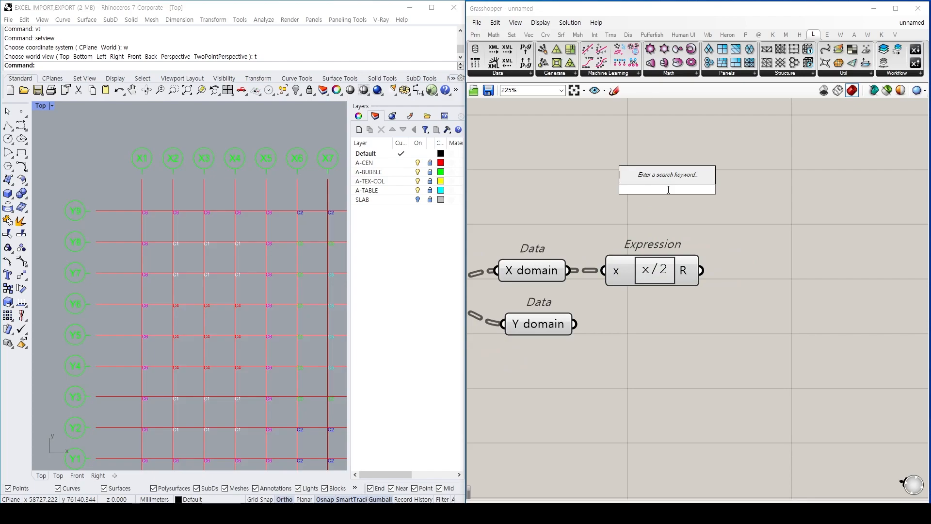
pyautogui.write('rectangle')
pyautogui.press('Return')
pyautogui.moveTo(660, 207); pyautogui.dragTo(727, 248, button='right')
pyautogui.moveTo(727, 248); pyautogui.dragTo(856, 265)
# - Add an XY Plane component above the Expression and connect it to the Rectangle's plane input
pyautogui.moveTo(750, 212); pyautogui.dragTo(659, 201, button='right')
pyautogui.doubleClick(665, 187)
pyautogui.write('x')
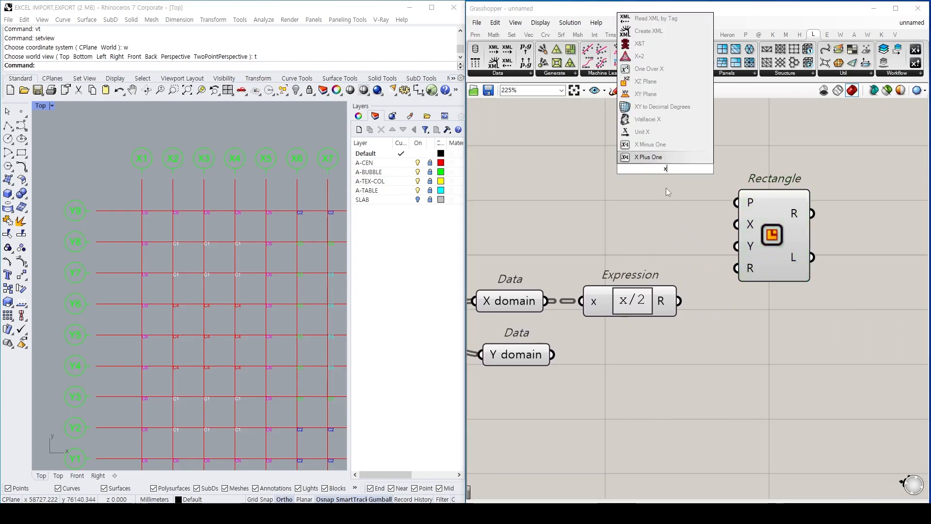
pyautogui.write('y')
pyautogui.press('Return')
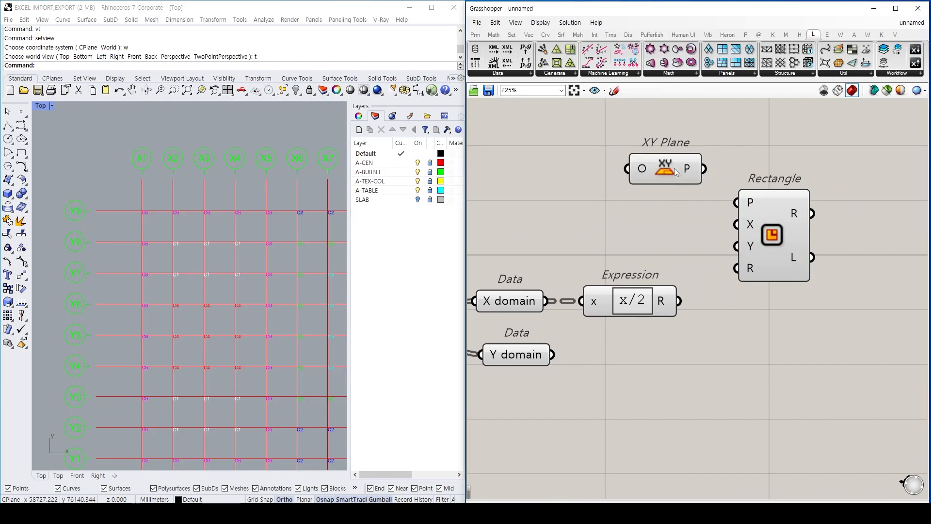
pyautogui.moveTo(675, 172); pyautogui.dragTo(654, 191)
pyautogui.scroll(-3, 708, 209)
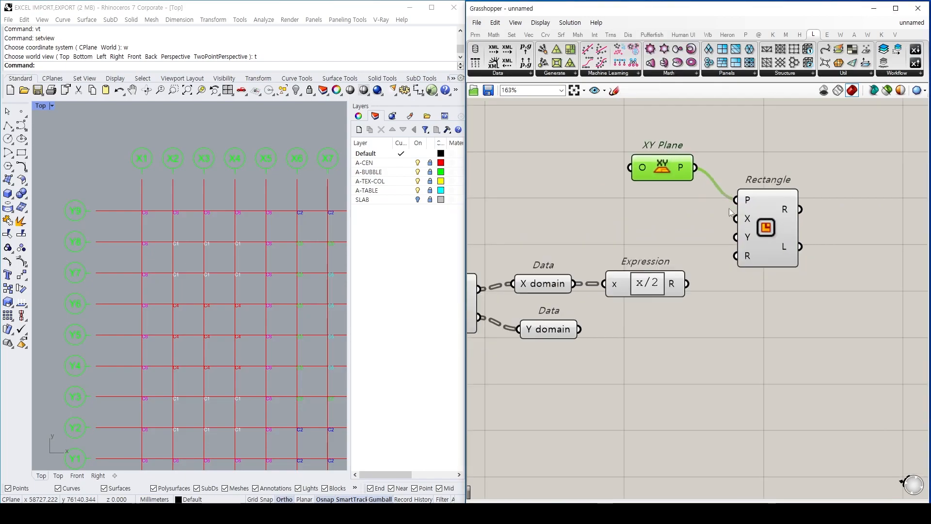
pyautogui.click(749, 225)
pyautogui.moveTo(777, 250); pyautogui.dragTo(776, 256)
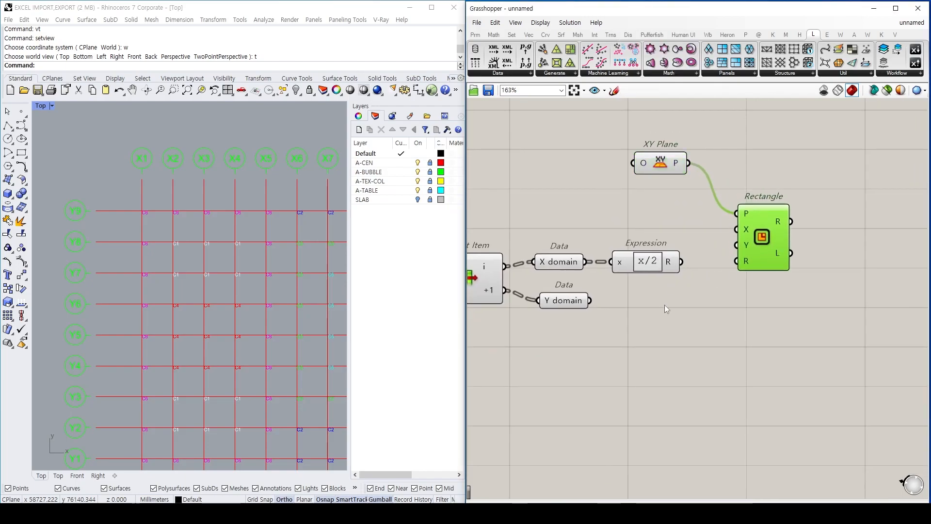
# - Duplicate the x/2 Expression below, feed the copy from Y domain, and align Y domain with it
pyautogui.click(631, 265)
pyautogui.keyDown('alt'); pyautogui.moveTo(630, 265); pyautogui.dragTo(634, 322); pyautogui.keyUp('alt')
pyautogui.moveTo(574, 306); pyautogui.dragTo(586, 326)
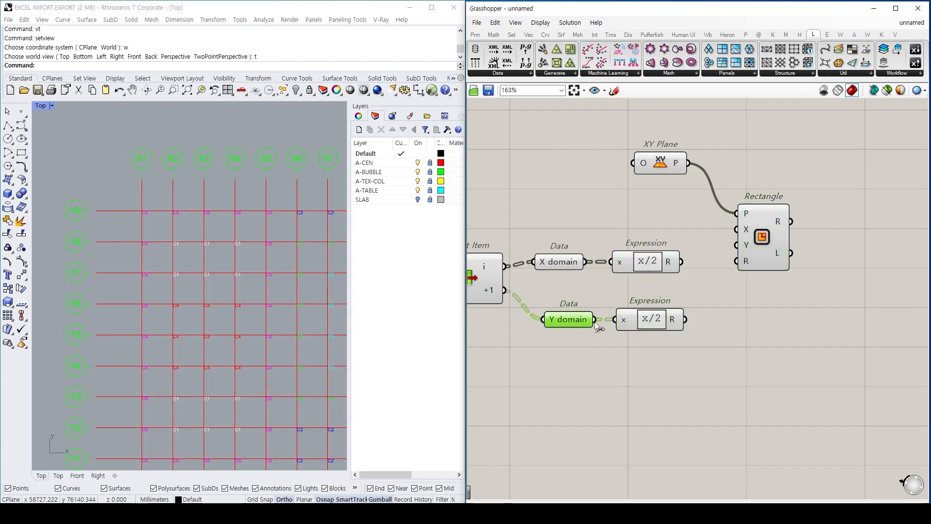
# - Add a Negative component and a Construct Domain component near the X domain's Expression
pyautogui.doubleClick(625, 206)
pyautogui.write('negative')
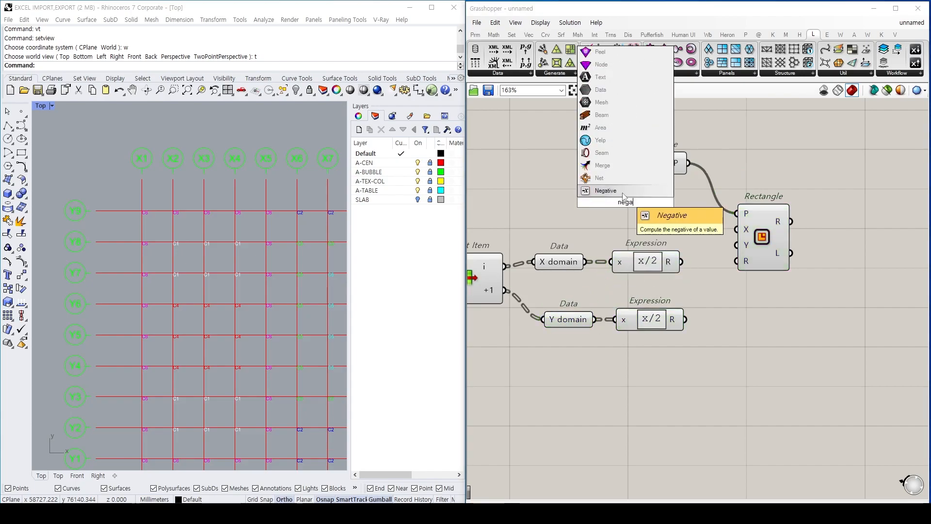
pyautogui.press('Return')
pyautogui.doubleClick(633, 219)
pyautogui.write('merge')
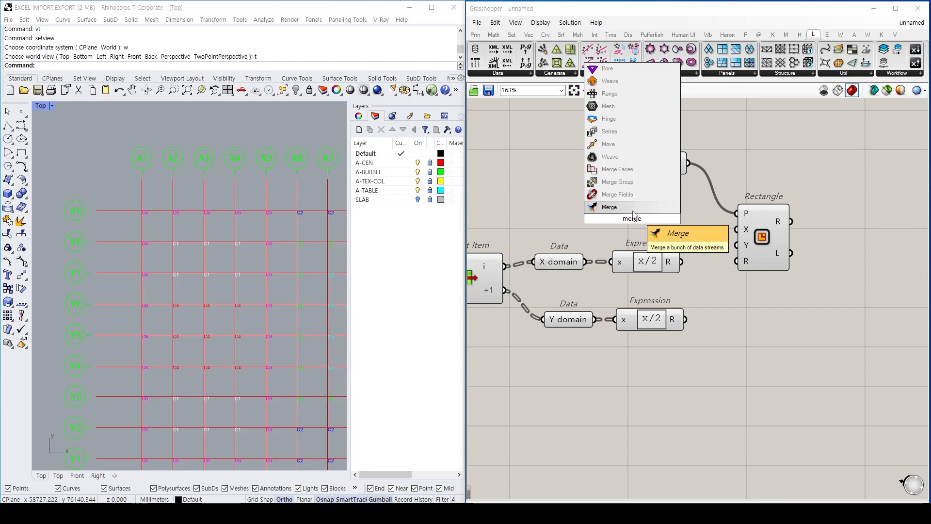
pyautogui.click(634, 210)
pyautogui.doubleClick(657, 234)
pyautogui.write('construc')
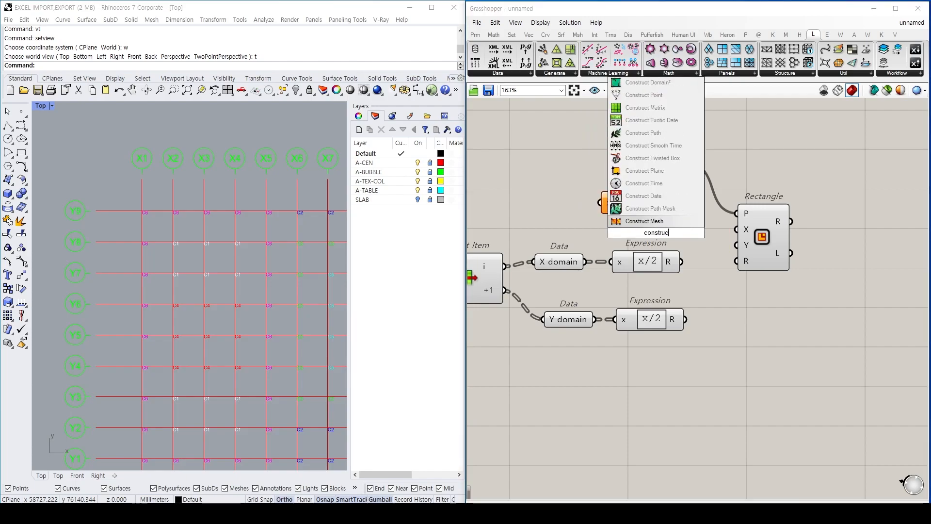
pyautogui.write('t do')
pyautogui.click(647, 208)
# - Feed the X Expression into Negative and Construct Domain's B input, and connect Negative's output to the A input
pyautogui.moveTo(630, 368); pyautogui.dragTo(688, 373, button='right')
pyautogui.moveTo(617, 265); pyautogui.dragTo(613, 234)
pyautogui.hotkey('ctrl', 'z')
pyautogui.moveTo(689, 273); pyautogui.dragTo(607, 212)
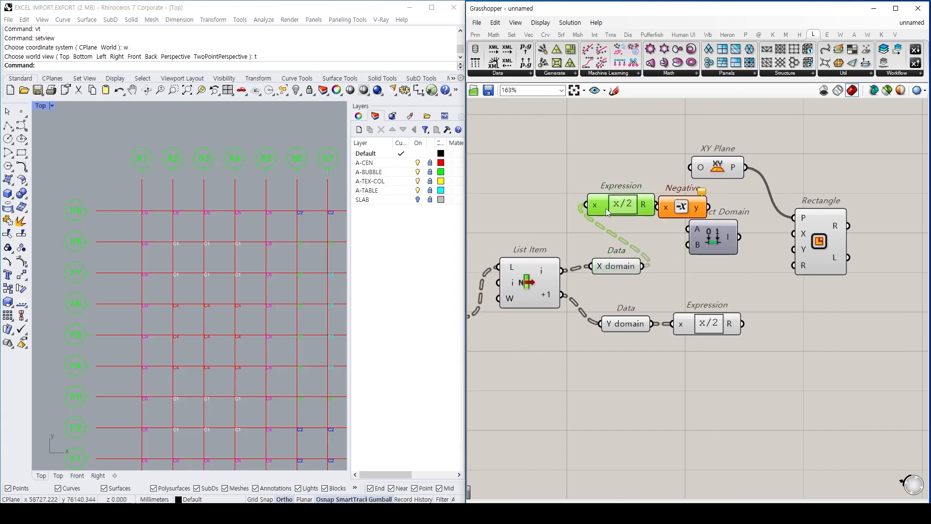
pyautogui.moveTo(665, 209); pyautogui.dragTo(729, 206)
pyautogui.moveTo(658, 205); pyautogui.dragTo(731, 238)
pyautogui.moveTo(623, 205); pyautogui.dragTo(665, 245)
pyautogui.moveTo(774, 243); pyautogui.dragTo(777, 264)
pyautogui.moveTo(779, 274); pyautogui.dragTo(691, 277, button='right')
pyautogui.moveTo(741, 253); pyautogui.dragTo(796, 255)
pyautogui.moveTo(609, 253); pyautogui.dragTo(743, 257, button='right')
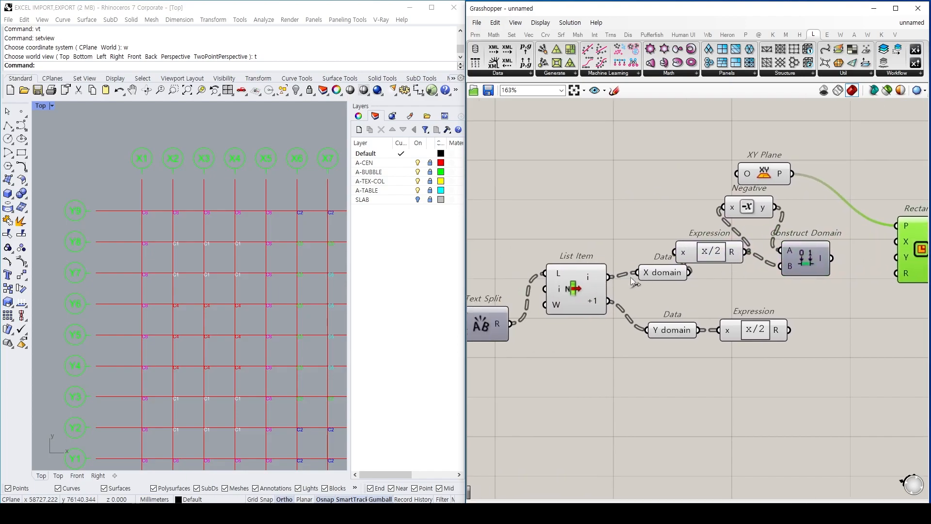
# - Rearrange the X domain, Y domain, Expression and Negative components into orderly X and Y rows
pyautogui.moveTo(658, 283); pyautogui.dragTo(641, 288)
pyautogui.moveTo(712, 257); pyautogui.dragTo(726, 277)
pyautogui.moveTo(726, 277); pyautogui.dragTo(652, 276, button='right')
pyautogui.moveTo(721, 256); pyautogui.dragTo(726, 265)
pyautogui.moveTo(672, 205); pyautogui.dragTo(682, 231)
pyautogui.moveTo(627, 311); pyautogui.dragTo(660, 275, button='right')
pyautogui.moveTo(626, 292); pyautogui.dragTo(602, 285)
pyautogui.moveTo(718, 299); pyautogui.dragTo(690, 289)
# - Duplicate Construct Domain and Negative for the Y row and wire the copies to the Y Expression
pyautogui.moveTo(765, 249); pyautogui.dragTo(738, 251, button='right')
pyautogui.click(746, 246)
pyautogui.hotkey('ctrl', 'c')
pyautogui.hotkey('ctrl', 'v')
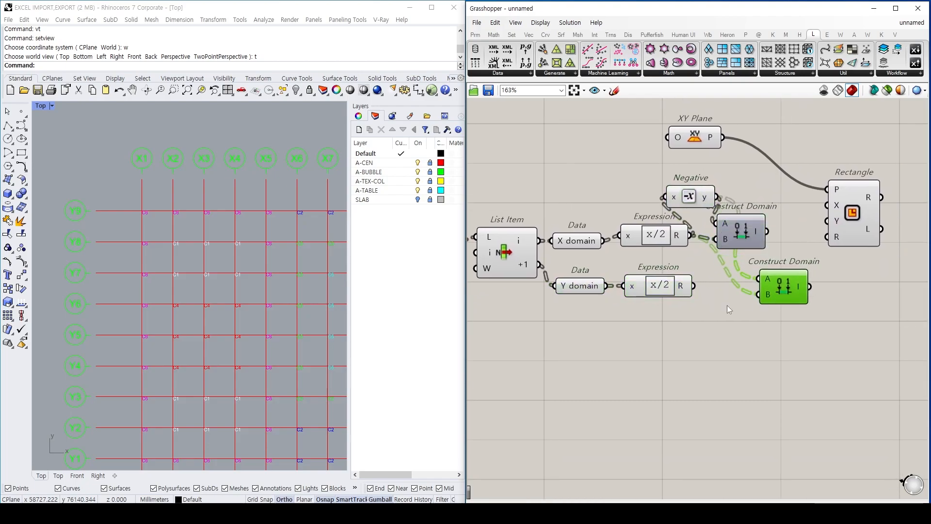
pyautogui.click(688, 196)
pyautogui.hotkey('ctrl', 'c')
pyautogui.hotkey('ctrl', 'v')
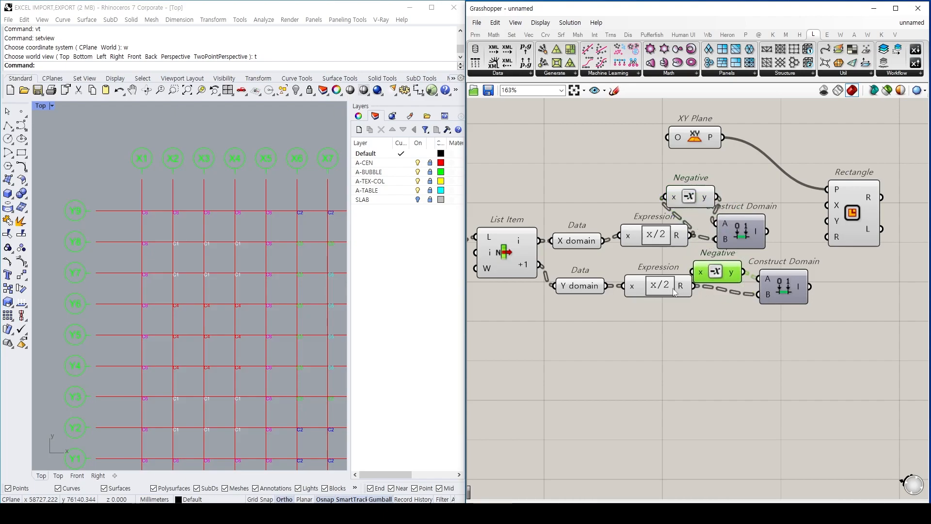
# - Space out the Y Expression and line up the two Construct Domain components in front of the Rectangle
pyautogui.moveTo(670, 290); pyautogui.dragTo(660, 312)
pyautogui.moveTo(742, 299); pyautogui.dragTo(691, 306, button='right')
pyautogui.click(802, 253)
pyautogui.click(702, 248)
pyautogui.moveTo(703, 248); pyautogui.dragTo(643, 258, button='right')
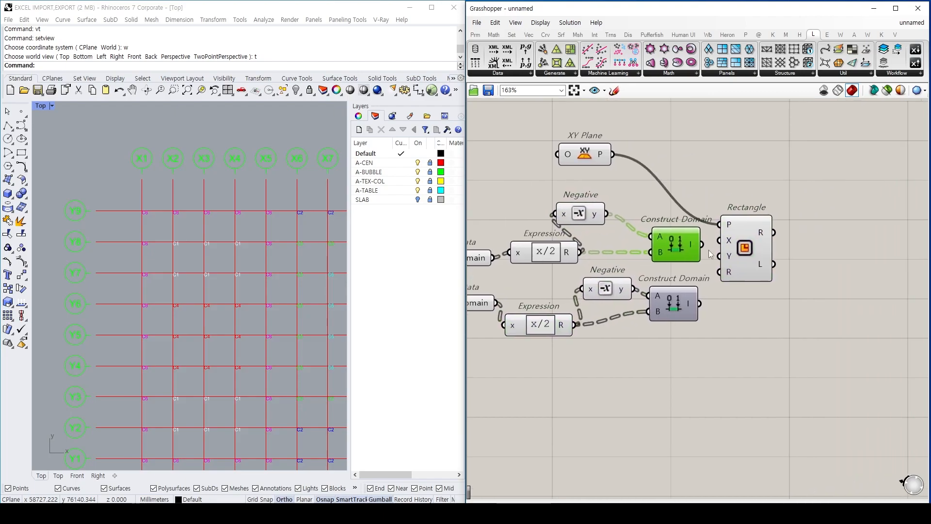
# - Check the X Construct Domain's output in a temporary panel and delete the panel
pyautogui.doubleClick(736, 272)
pyautogui.write('Panel')
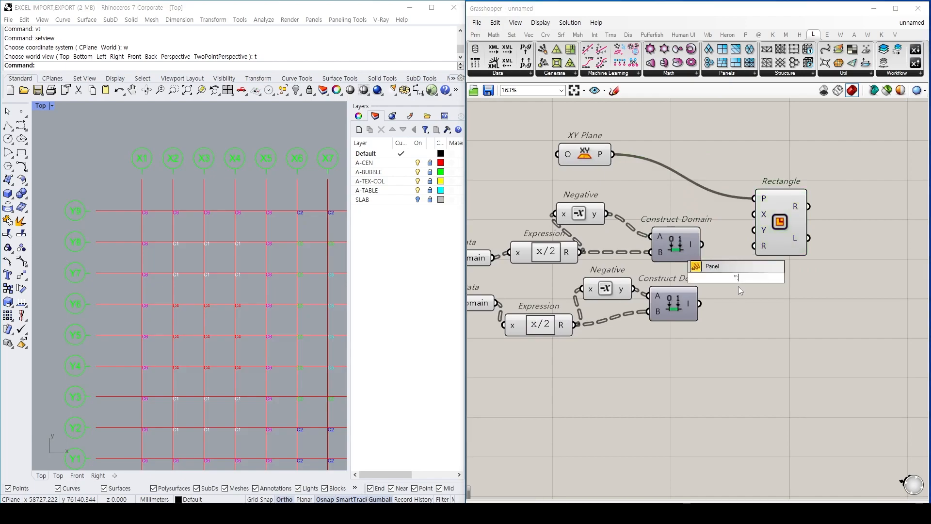
pyautogui.press('Return')
pyautogui.moveTo(739, 287); pyautogui.dragTo(798, 251)
pyautogui.moveTo(703, 244); pyautogui.dragTo(732, 239)
pyautogui.moveTo(789, 260); pyautogui.dragTo(765, 267)
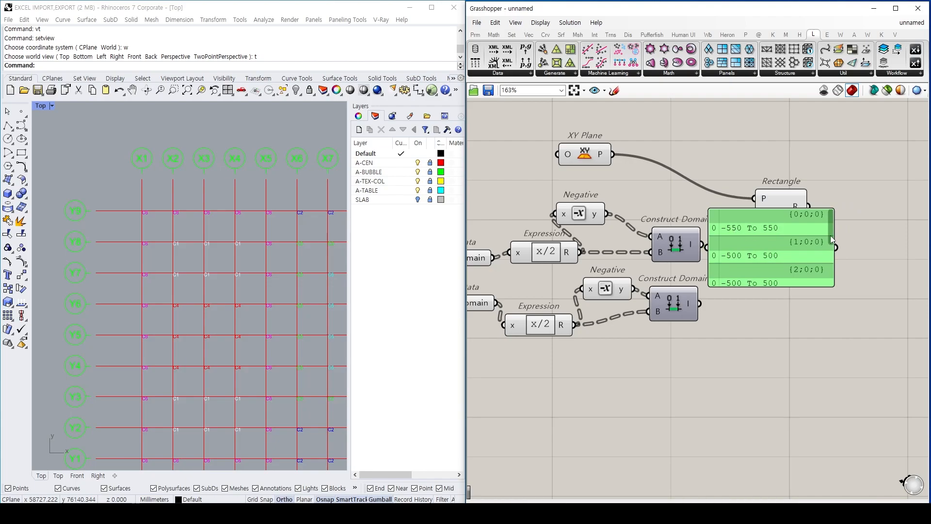
pyautogui.press('Delete')
# - Connect the two Construct Domain outputs to the Rectangle's X and Y inputs and preview the rectangles in Rhino's Top view
pyautogui.moveTo(702, 244); pyautogui.dragTo(754, 214)
pyautogui.moveTo(699, 303); pyautogui.dragTo(754, 230)
pyautogui.click(764, 250)
pyautogui.middleClick(782, 233)
pyautogui.click(819, 264)
pyautogui.scroll(2, 204, 267)
pyautogui.scroll(-8, 223, 260)
pyautogui.moveTo(226, 234); pyautogui.dragTo(212, 278, button='right')
pyautogui.scroll(5, 141, 310)
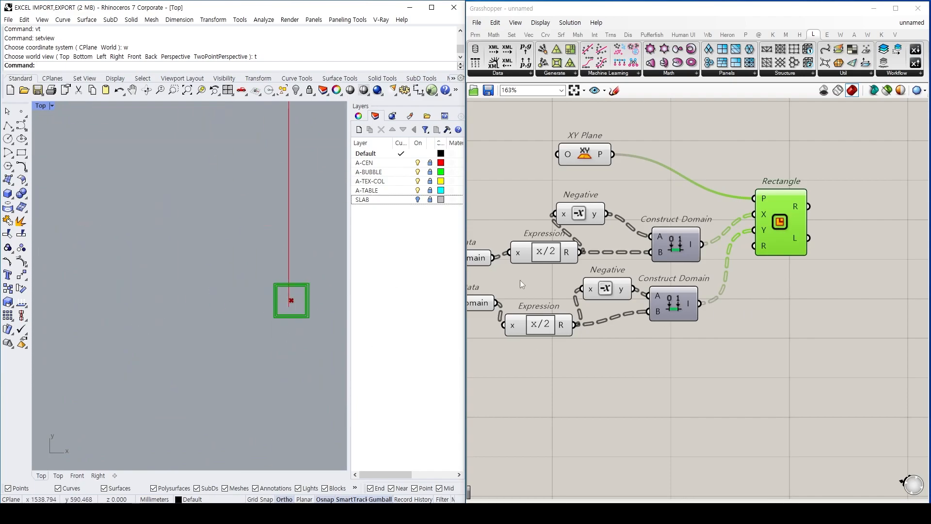
# - Add a Box Rectangle component and feed its rectangle input from the Rectangle's R output
pyautogui.moveTo(790, 289); pyautogui.dragTo(676, 291, button='right')
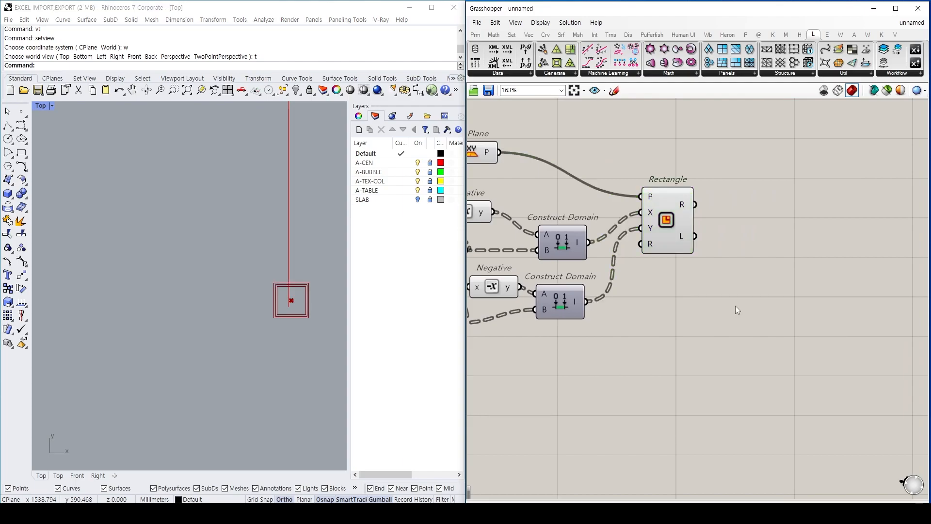
pyautogui.doubleClick(735, 306)
pyautogui.write('r')
pyautogui.press('BackSpace')
pyautogui.write('box rec')
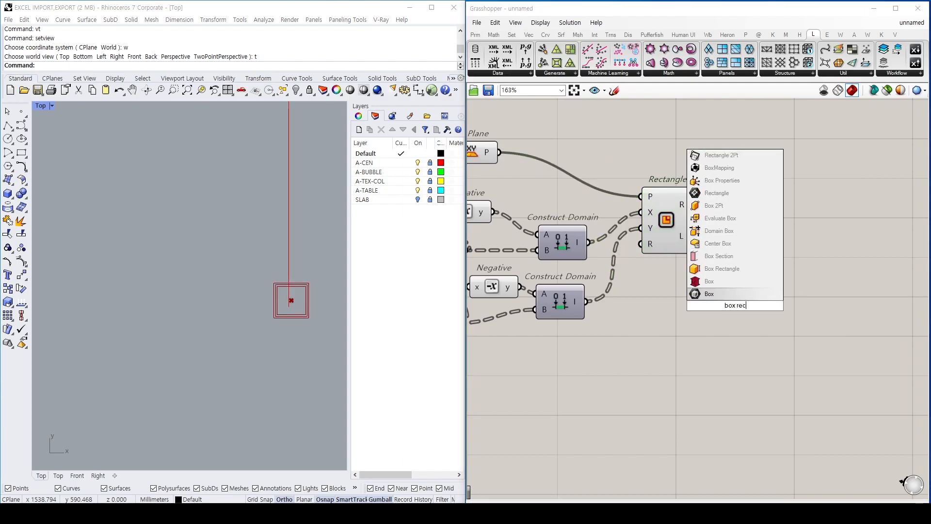
pyautogui.press('Return')
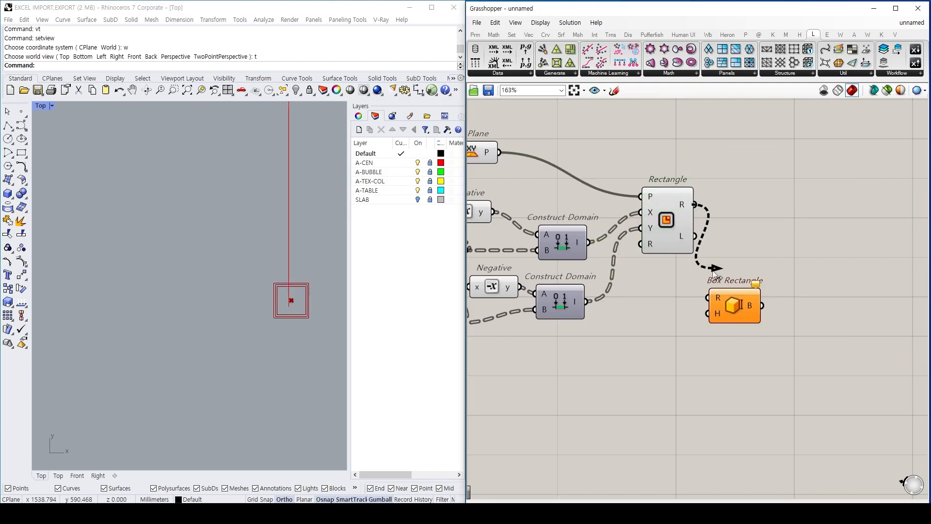
pyautogui.moveTo(714, 272); pyautogui.dragTo(707, 297)
pyautogui.click(735, 310)
pyautogui.click(673, 371)
pyautogui.scroll(-3, 665, 333)
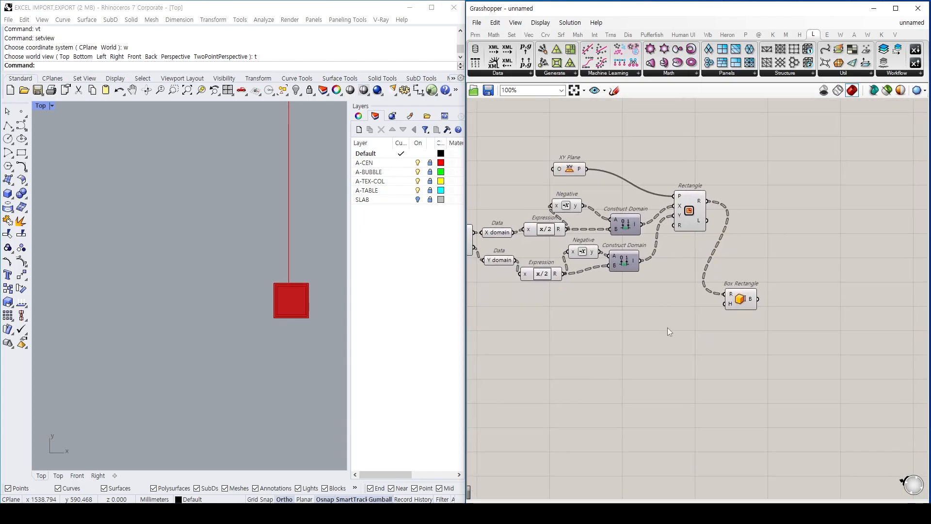
# - Duplicate the floor-name List Item and place the copy below, beside the floor-height panel
pyautogui.scroll(4, 752, 219)
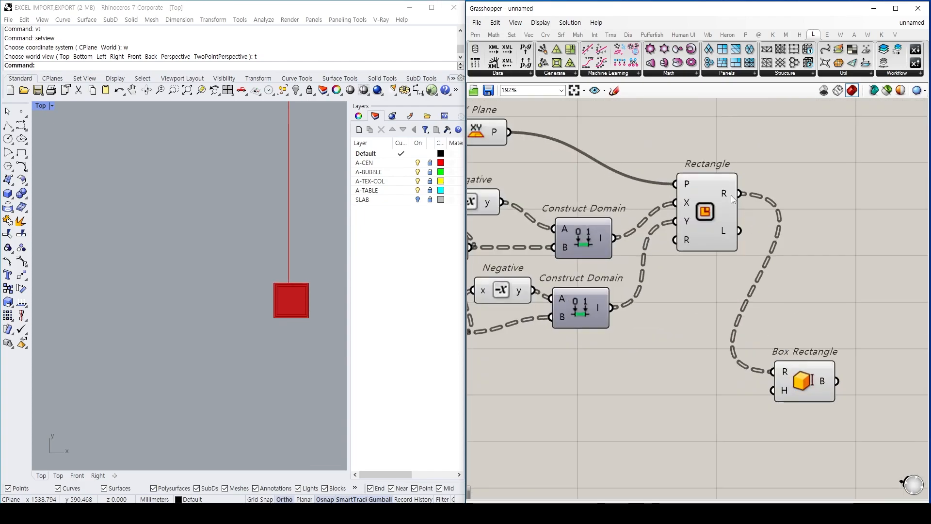
pyautogui.moveTo(731, 195)
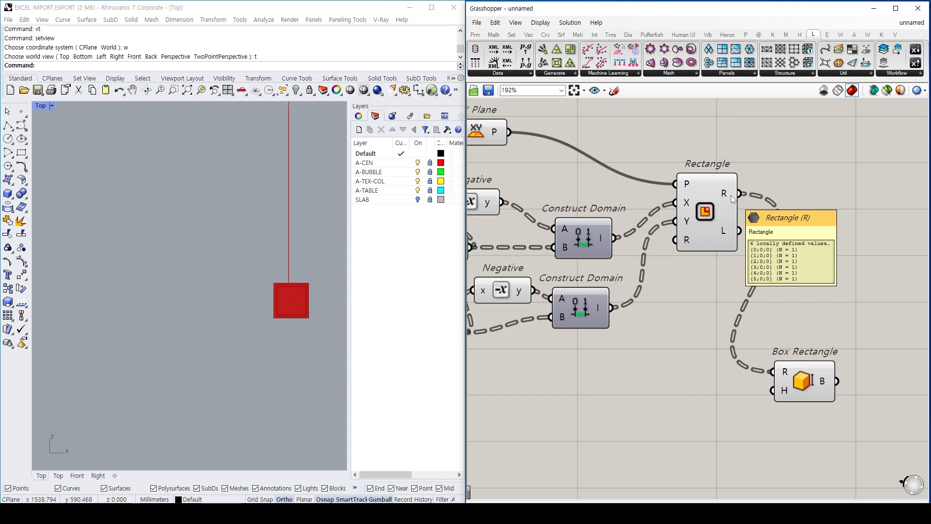
pyautogui.scroll(-2, 732, 203)
pyautogui.scroll(-2, 720, 209)
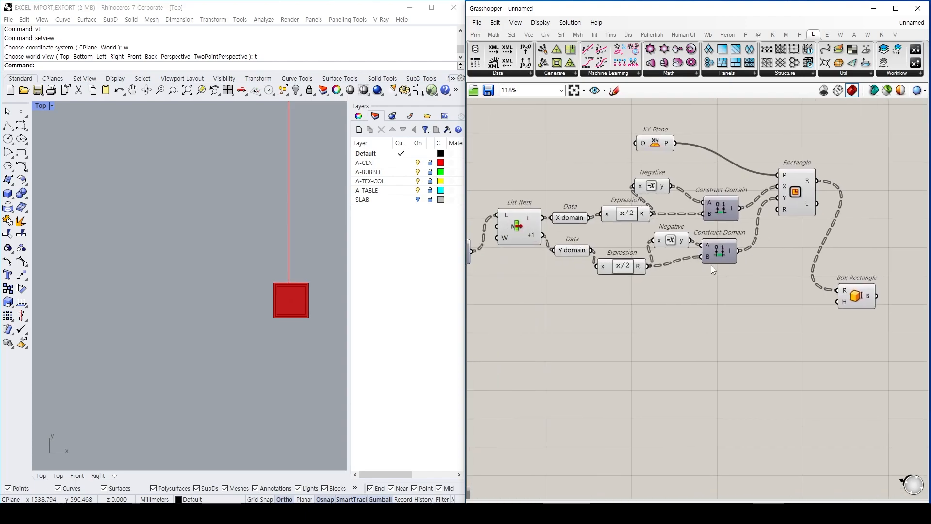
pyautogui.scroll(-3, 711, 266)
pyautogui.moveTo(682, 286); pyautogui.dragTo(913, 314, button='right')
pyautogui.moveTo(632, 228); pyautogui.dragTo(737, 236, button='right')
pyautogui.scroll(2, 737, 236)
pyautogui.moveTo(738, 202); pyautogui.dragTo(717, 228, button='right')
pyautogui.click(717, 235)
pyautogui.hotkey('ctrl', 'c')
pyautogui.hotkey('ctrl', 'v')
pyautogui.moveTo(720, 243); pyautogui.dragTo(718, 338)
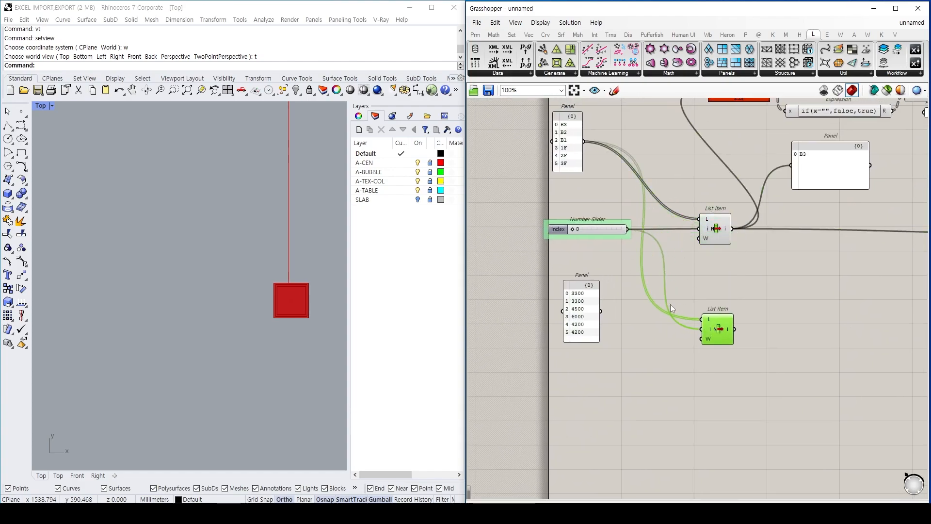
# - Feed the duplicated List Item's list input from the floor-height panel and align it with the panel
pyautogui.click(703, 255)
pyautogui.moveTo(603, 323); pyautogui.dragTo(602, 315)
pyautogui.moveTo(709, 333); pyautogui.dragTo(704, 317)
# - Add a panel beside the floor-height List Item and connect it to the item output
pyautogui.moveTo(622, 236); pyautogui.dragTo(582, 237, button='right')
pyautogui.doubleClick(749, 294)
pyautogui.write('//')
pyautogui.moveTo(717, 297); pyautogui.dragTo(747, 374)
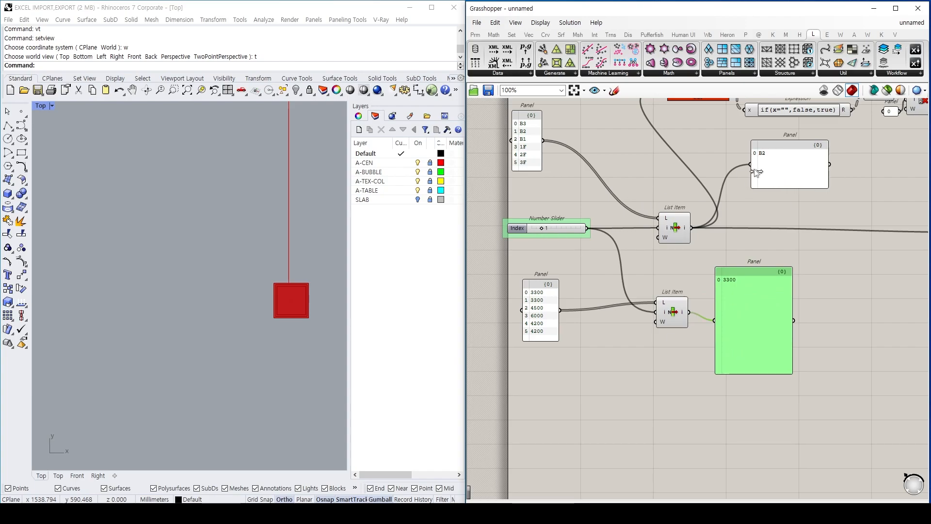
# - Move the selected-floor panel above its List Item, clear of the component
pyautogui.moveTo(755, 171); pyautogui.dragTo(671, 182)
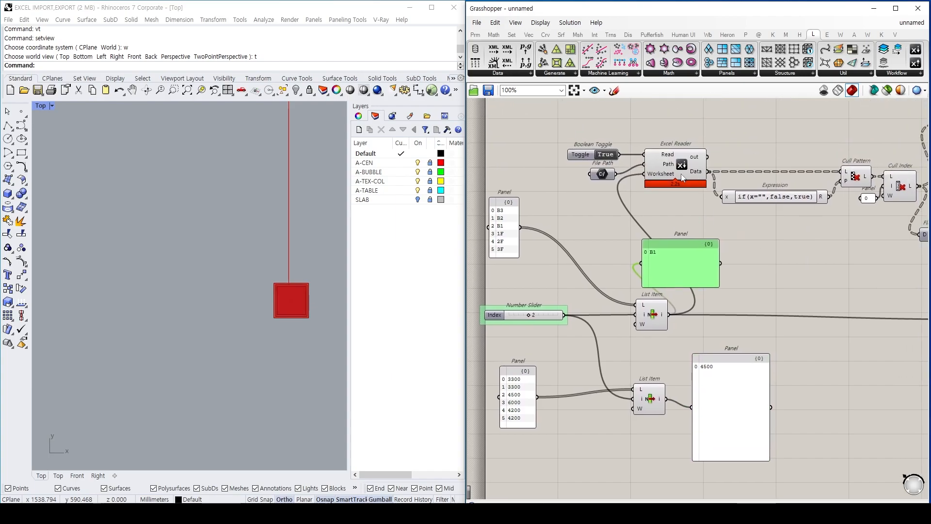
pyautogui.moveTo(674, 272); pyautogui.dragTo(733, 267)
pyautogui.moveTo(680, 239); pyautogui.dragTo(730, 150, button='right')
pyautogui.scroll(1, 659, 220)
pyautogui.moveTo(671, 200); pyautogui.dragTo(653, 242, button='right')
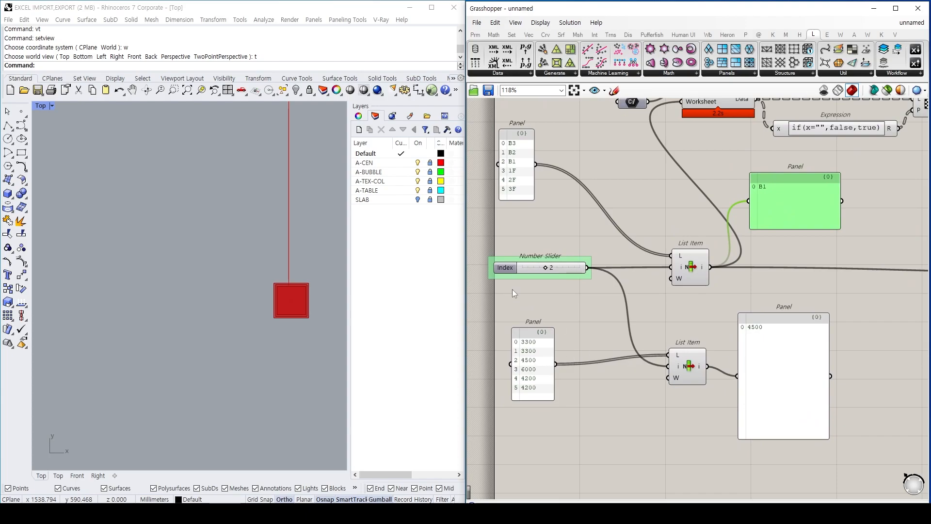
# - Set the floor index slider to 0
pyautogui.click(533, 270)
pyautogui.moveTo(545, 268); pyautogui.dragTo(522, 267)
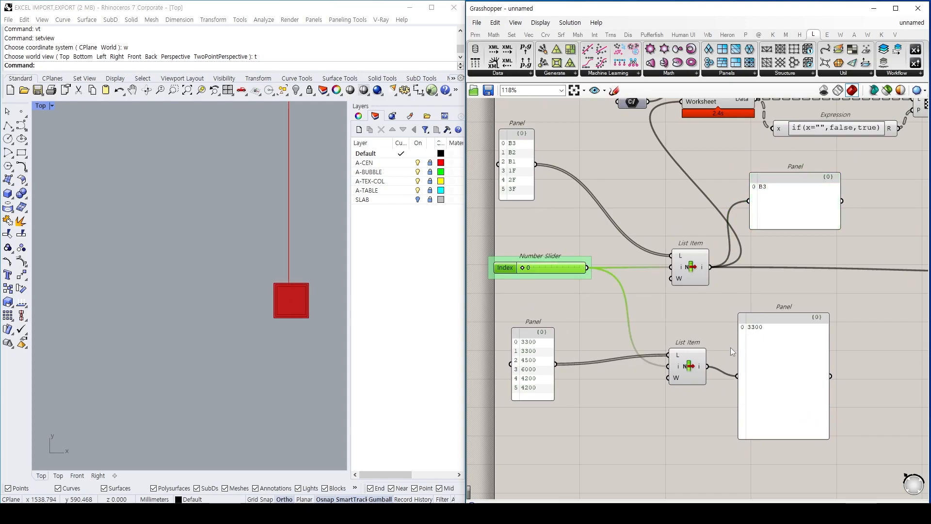
pyautogui.moveTo(698, 371); pyautogui.dragTo(696, 381)
# - Add a Data parameter fed by the floor-height List Item and name it "Data :: Floor height"
pyautogui.moveTo(754, 367); pyautogui.dragTo(655, 344, button='right')
pyautogui.doubleClick(790, 356)
pyautogui.write('data')
pyautogui.press('Return')
pyautogui.moveTo(608, 353); pyautogui.dragTo(774, 356)
pyautogui.rightClick(785, 356)
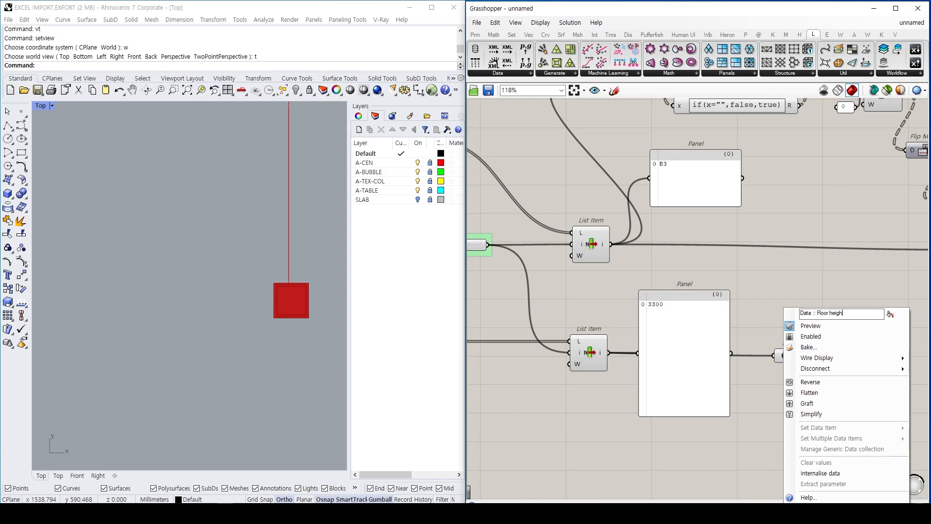
pyautogui.write('t')
pyautogui.press('Return')
# - Delete the floor-height check panel and move the Floor height parameter near the Box Rectangle
pyautogui.click(688, 347)
pyautogui.press('Delete')
pyautogui.rightClick(792, 355)
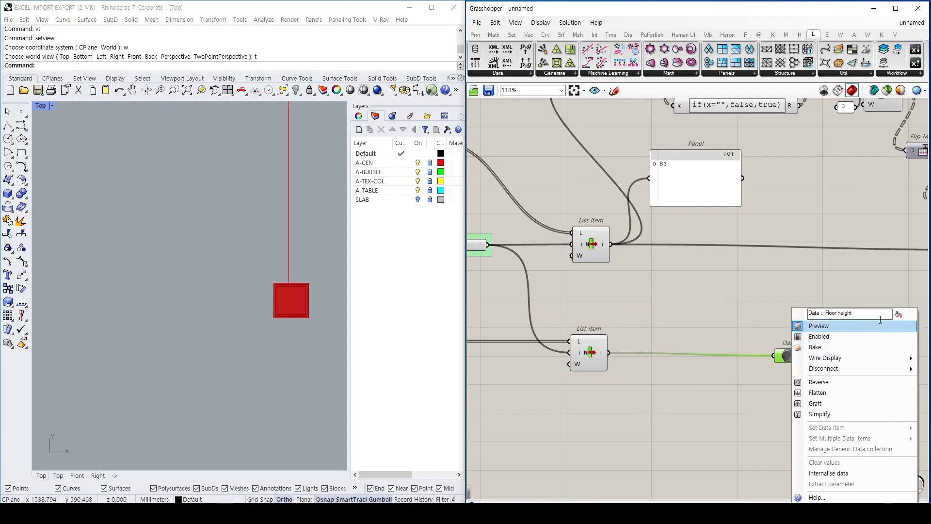
pyautogui.scroll(-5, 787, 285)
pyautogui.moveTo(725, 317); pyautogui.dragTo(793, 333)
pyautogui.scroll(5, 841, 297)
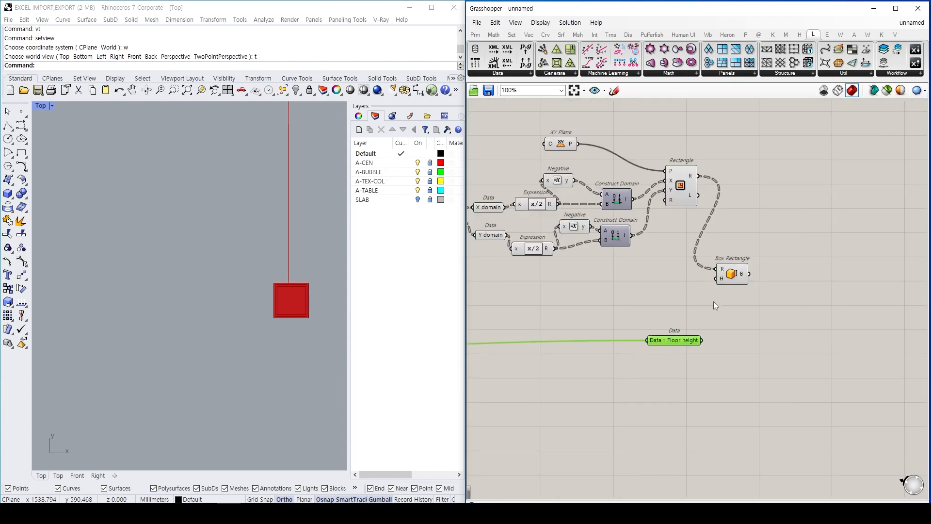
# - Feed the Floor height parameter into the Box Rectangle's H input and show the column in the Rhino Perspective view
pyautogui.click(766, 352)
pyautogui.scroll(-8, 254, 252)
pyautogui.write('vv')
pyautogui.press('space')
pyautogui.scroll(7, 275, 297)
pyautogui.moveTo(275, 297); pyautogui.dragTo(247, 255, button='right')
pyautogui.scroll(5, 247, 240)
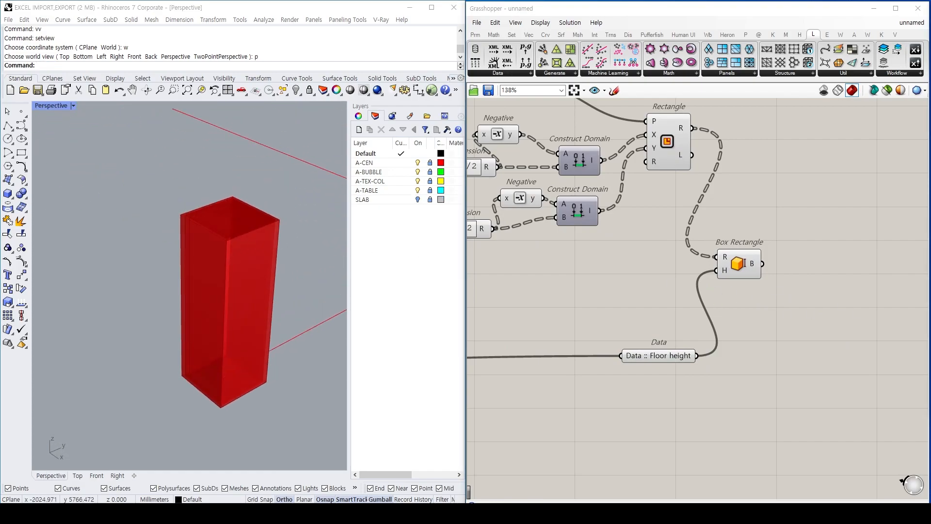
# - Add a Brep parameter below the Box Rectangle and feed it from the B output
pyautogui.rightClick(674, 271)
pyautogui.click(742, 272)
pyautogui.click(766, 273)
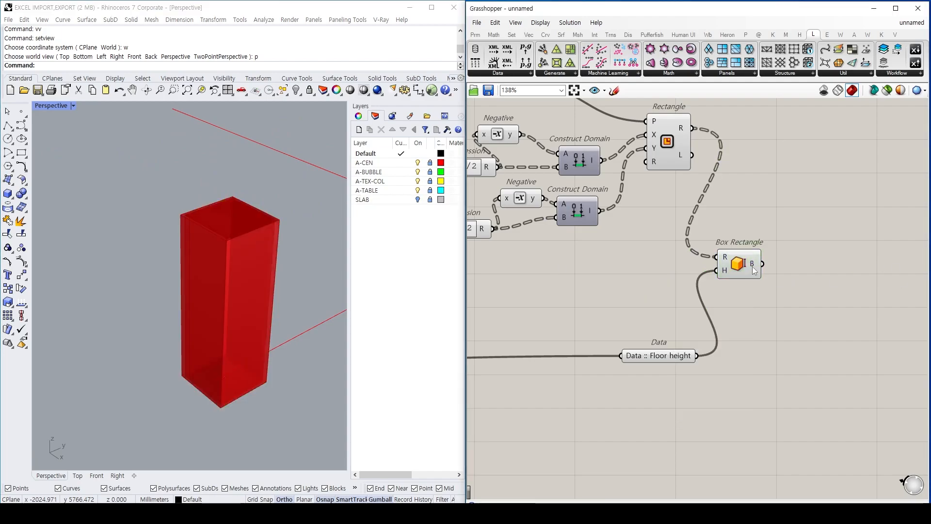
pyautogui.rightClick(835, 293)
pyautogui.click(835, 294)
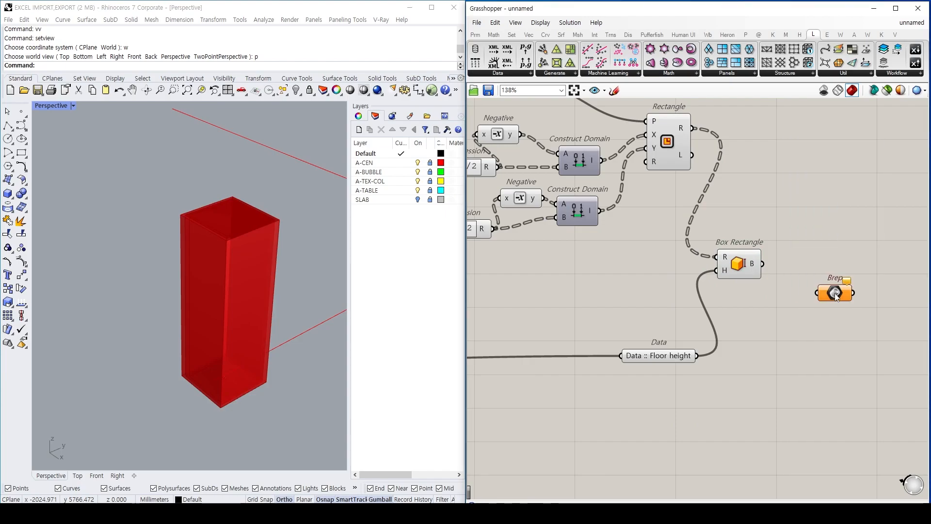
pyautogui.moveTo(808, 290); pyautogui.dragTo(818, 293)
pyautogui.moveTo(834, 293); pyautogui.dragTo(814, 328)
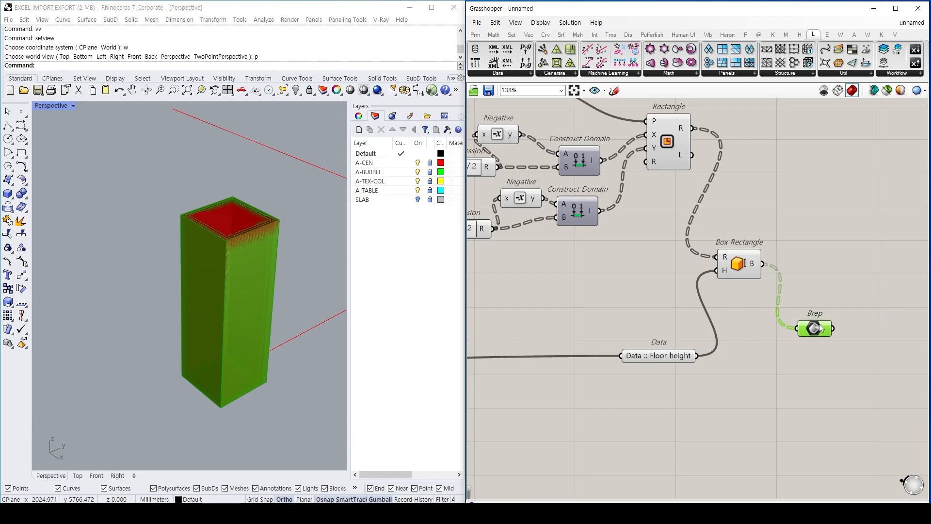
# - Add a Define Block component beside the Brep parameter and connect the Brep to its G input
pyautogui.scroll(-1, 820, 309)
pyautogui.moveTo(825, 308); pyautogui.dragTo(771, 294, button='right')
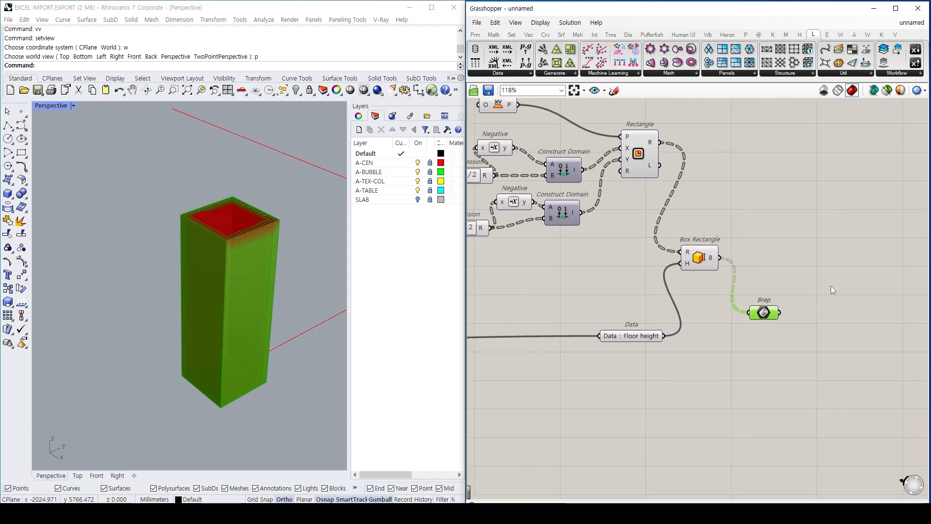
pyautogui.click(831, 286)
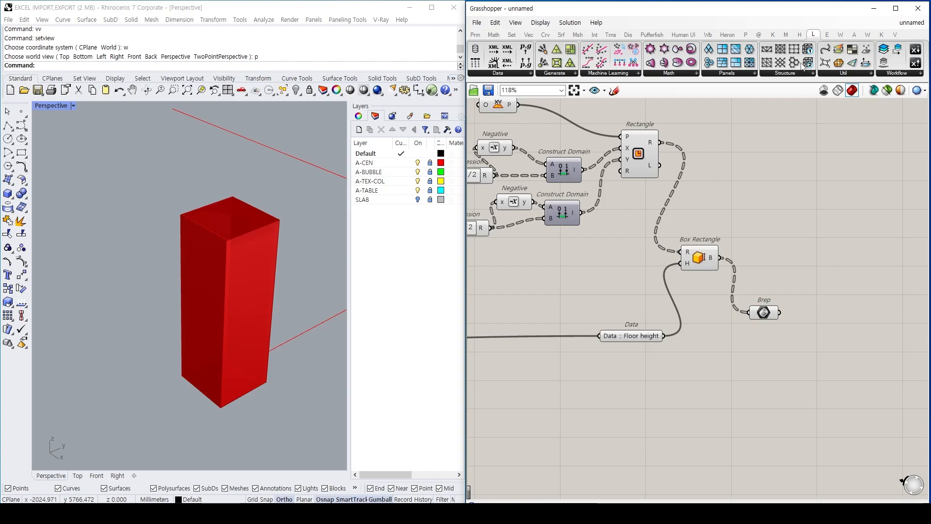
pyautogui.scroll(1, 803, 67)
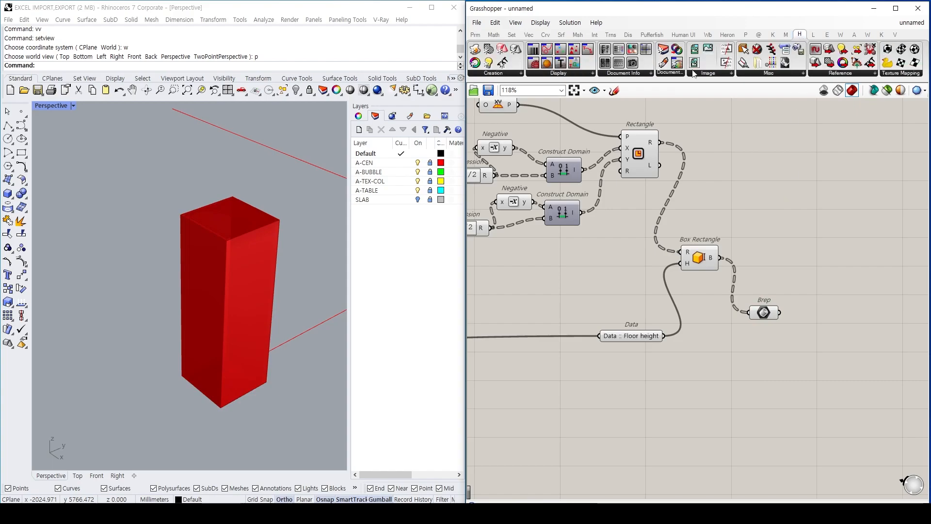
pyautogui.click(513, 73)
pyautogui.moveTo(516, 141); pyautogui.dragTo(755, 215)
pyautogui.moveTo(755, 214); pyautogui.dragTo(670, 233, button='right')
pyautogui.moveTo(671, 232); pyautogui.dragTo(753, 303)
pyautogui.click(714, 250)
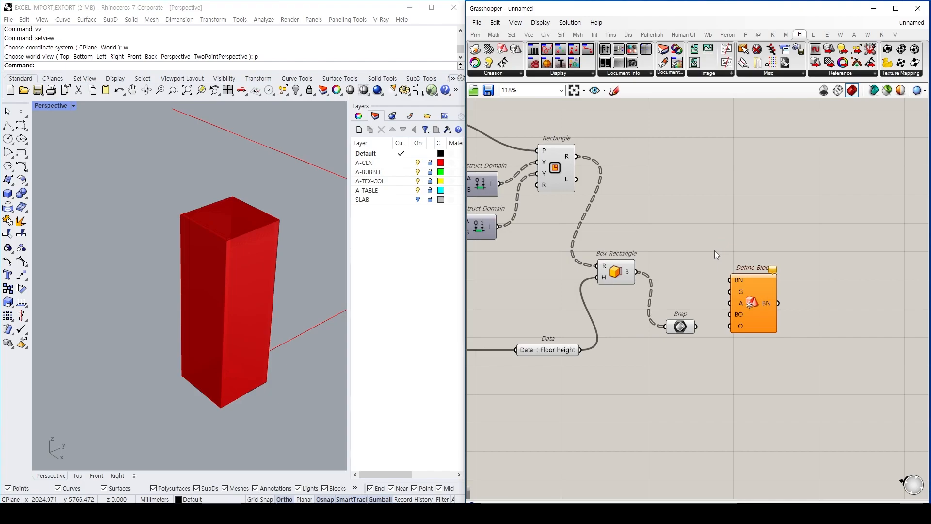
pyautogui.moveTo(690, 334); pyautogui.dragTo(764, 309)
# - Attach a panel to the Concatenate output to check the combined column and floor names
pyautogui.scroll(-3, 720, 330)
pyautogui.moveTo(613, 350); pyautogui.dragTo(755, 338, button='right')
pyautogui.moveTo(519, 318); pyautogui.dragTo(725, 312, button='right')
pyautogui.moveTo(679, 290); pyautogui.dragTo(725, 290, button='right')
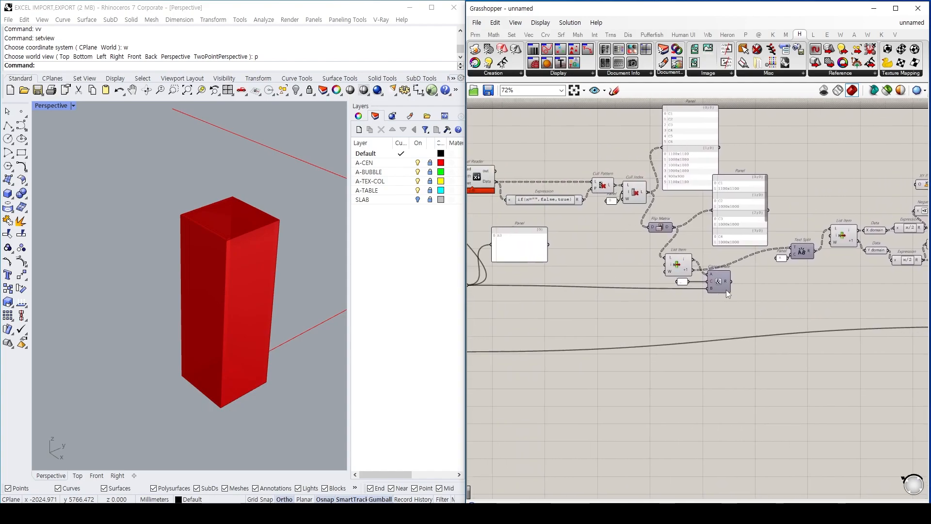
pyautogui.scroll(2, 725, 290)
pyautogui.doubleClick(799, 304)
pyautogui.write('panel')
pyautogui.press('Return')
pyautogui.moveTo(735, 278); pyautogui.dragTo(767, 311)
pyautogui.moveTo(787, 308); pyautogui.dragTo(674, 288, button='right')
pyautogui.moveTo(711, 317); pyautogui.dragTo(709, 377)
pyautogui.scroll(1, 679, 314)
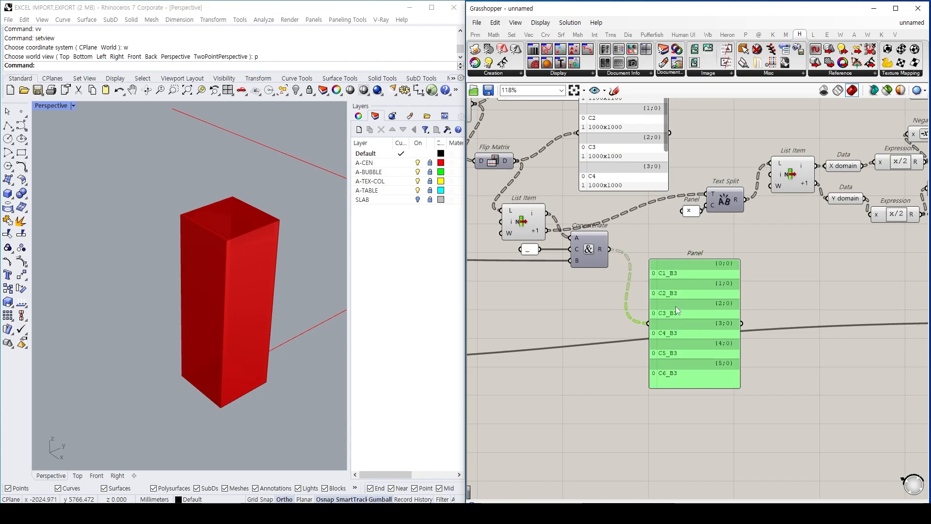
# - Feed the Concatenate result into the Define Block's BN input and delete the check panel
pyautogui.scroll(1, 664, 277)
pyautogui.moveTo(601, 245); pyautogui.dragTo(692, 258)
pyautogui.scroll(-3, 694, 262)
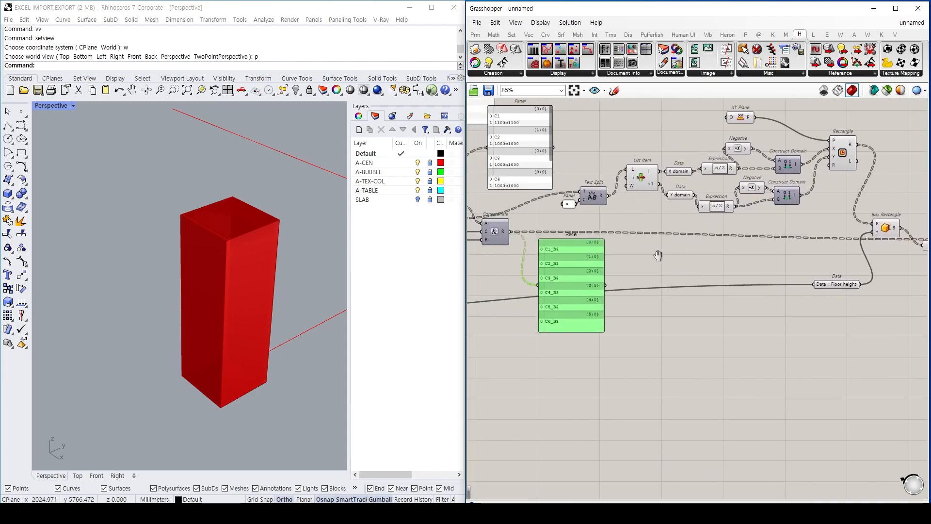
pyautogui.press('Delete')
# - Add an XY Plane beneath the Brep parameter and connect it to the Define Block's BO input
pyautogui.scroll(-2, 718, 236)
pyautogui.moveTo(841, 257); pyautogui.dragTo(642, 250, button='right')
pyautogui.scroll(5, 778, 249)
pyautogui.scroll(2, 753, 235)
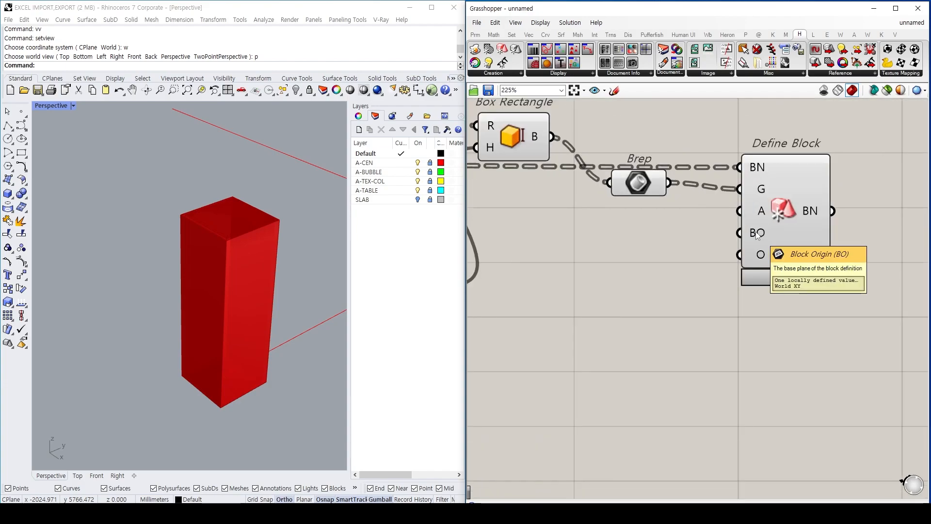
pyautogui.doubleClick(693, 264)
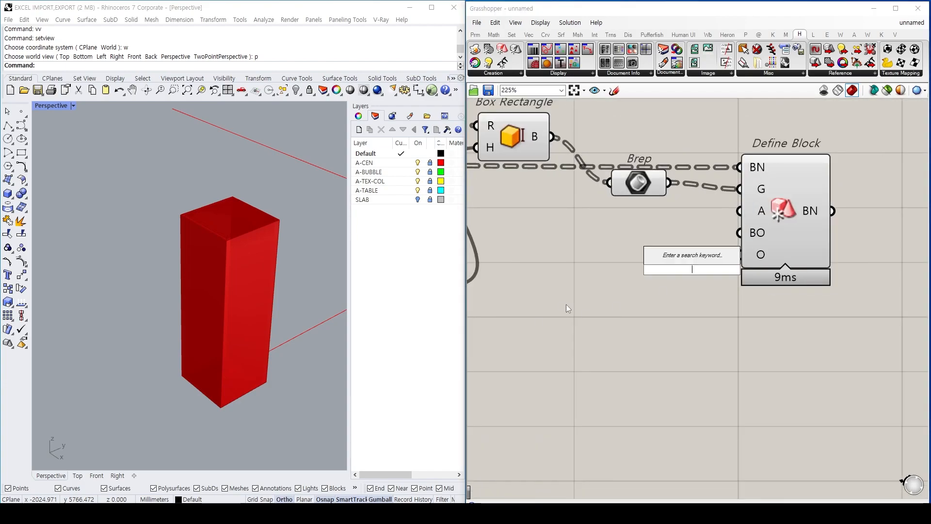
pyautogui.doubleClick(632, 294)
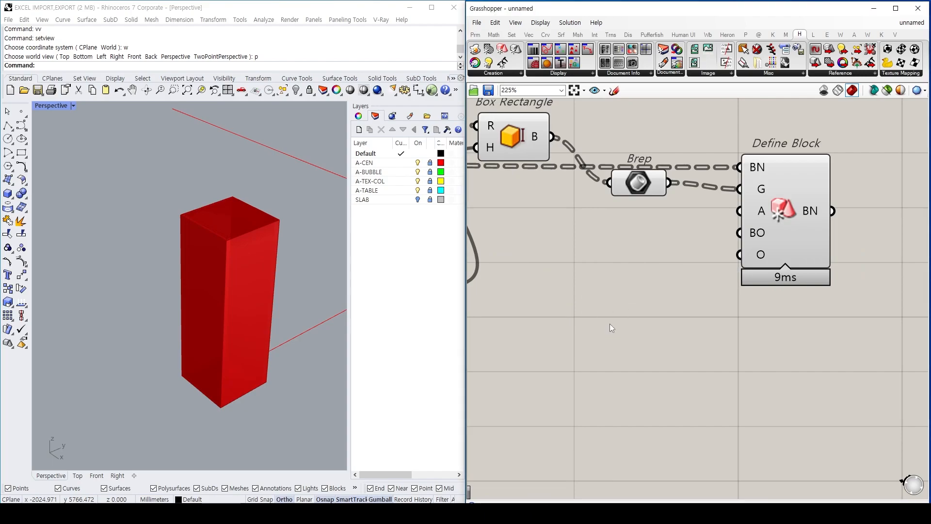
pyautogui.doubleClick(590, 293)
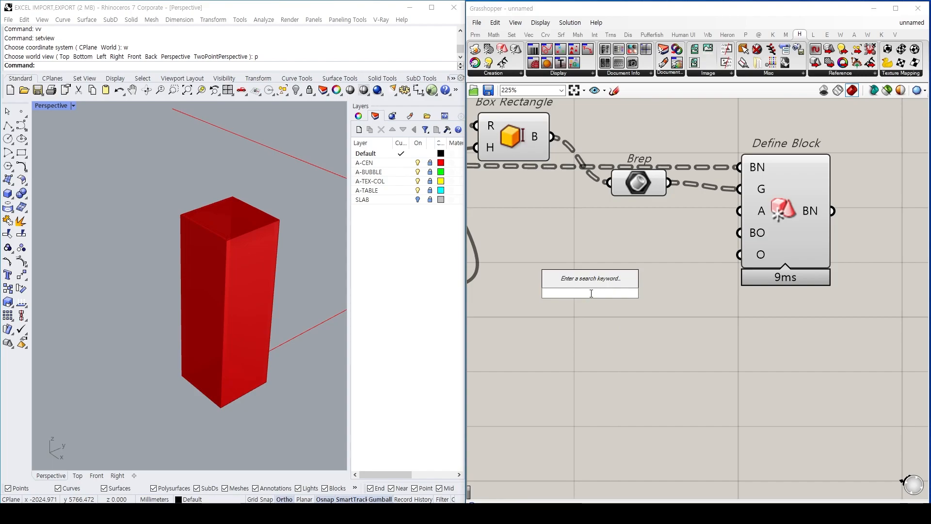
pyautogui.write('xy')
pyautogui.press('Return')
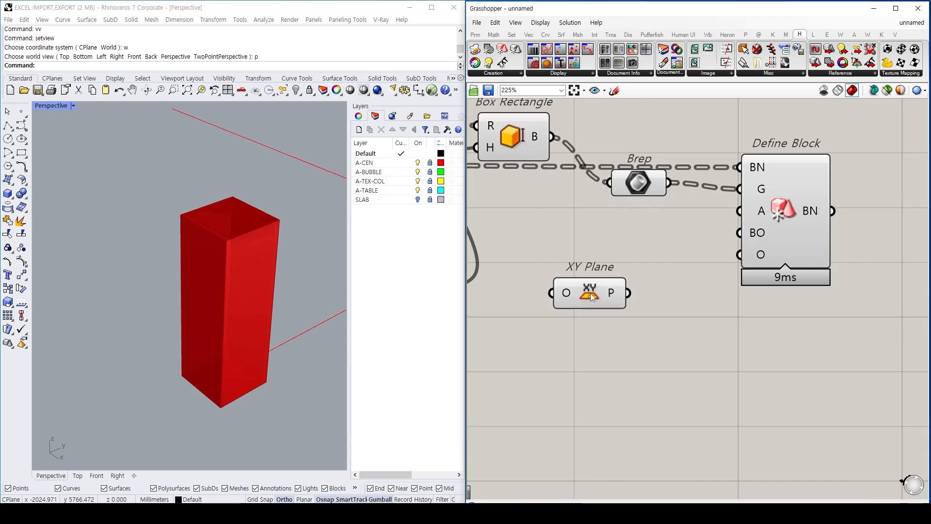
pyautogui.moveTo(627, 293); pyautogui.dragTo(738, 233)
pyautogui.moveTo(583, 294); pyautogui.dragTo(628, 241)
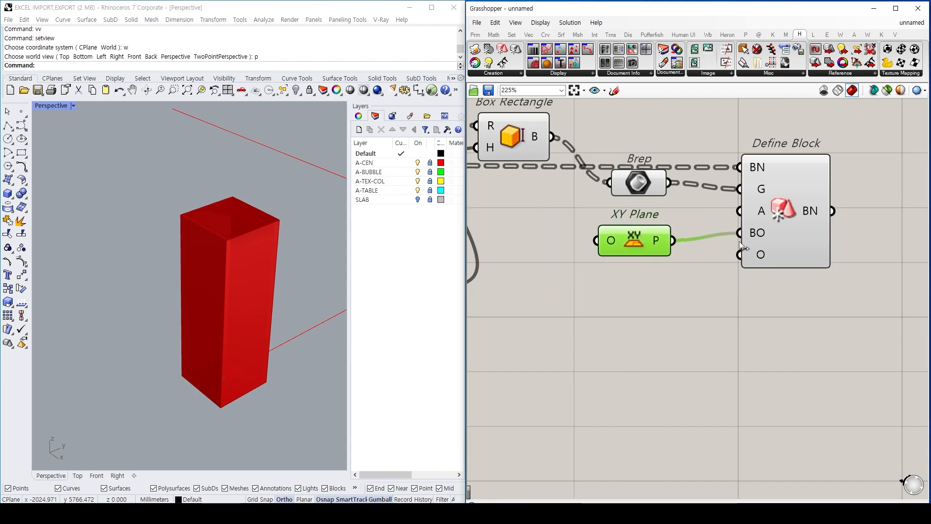
# - Add a Gradient component between the floor-name and floor-height List Items
pyautogui.moveTo(754, 242); pyautogui.dragTo(810, 220, button='right')
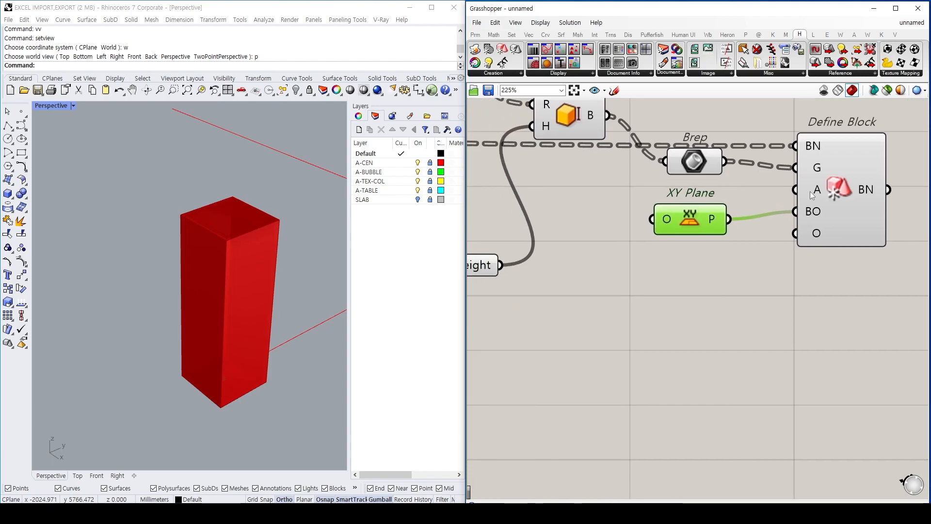
pyautogui.moveTo(813, 196)
pyautogui.scroll(-4, 635, 330)
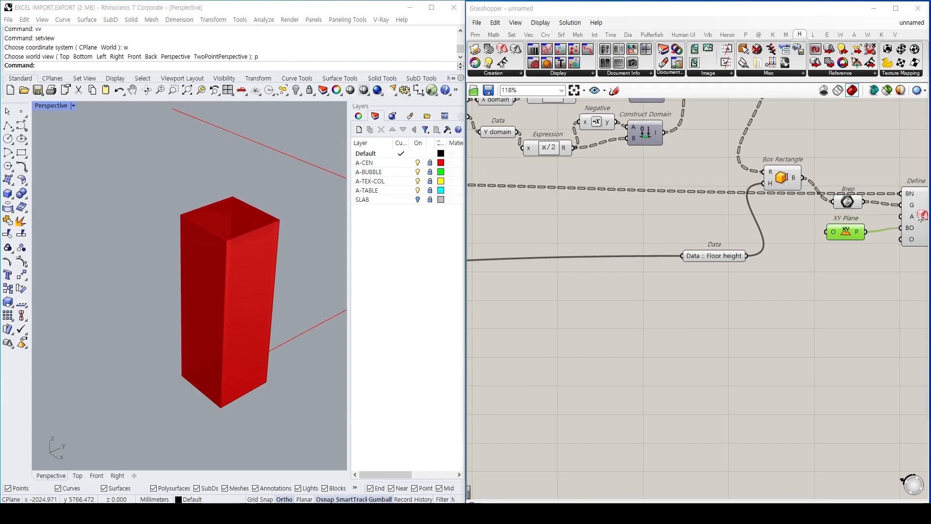
pyautogui.click(630, 339)
pyautogui.moveTo(584, 319); pyautogui.dragTo(692, 330, button='right')
pyautogui.scroll(-3, 703, 329)
pyautogui.moveTo(544, 324); pyautogui.dragTo(800, 321, button='right')
pyautogui.moveTo(531, 293); pyautogui.dragTo(717, 302, button='right')
pyautogui.scroll(2, 703, 260)
pyautogui.scroll(-5, 227, 245)
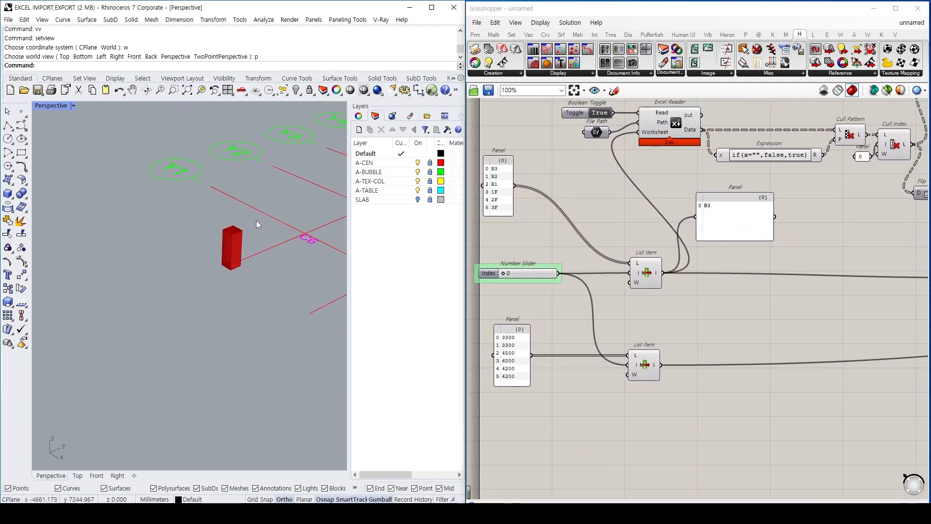
pyautogui.scroll(2, 689, 295)
pyautogui.scroll(-2, 683, 315)
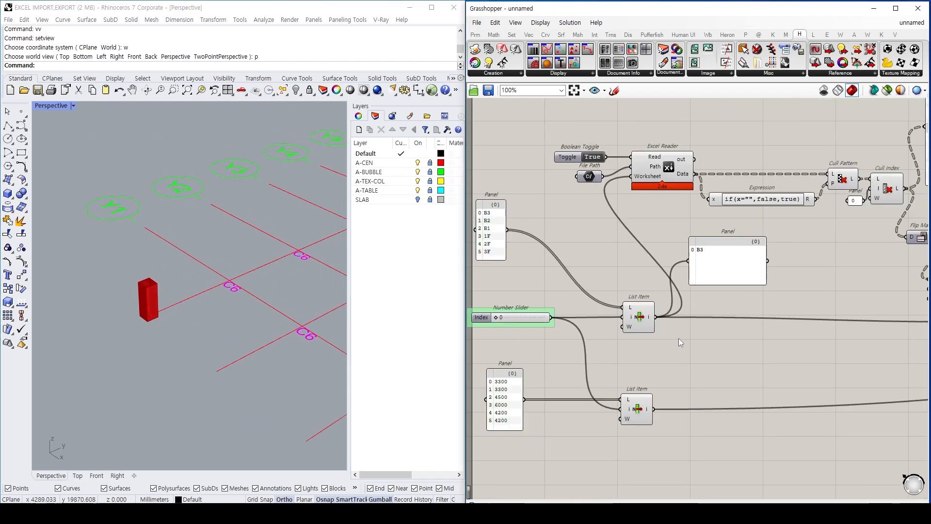
pyautogui.doubleClick(694, 359)
pyautogui.write('gradi')
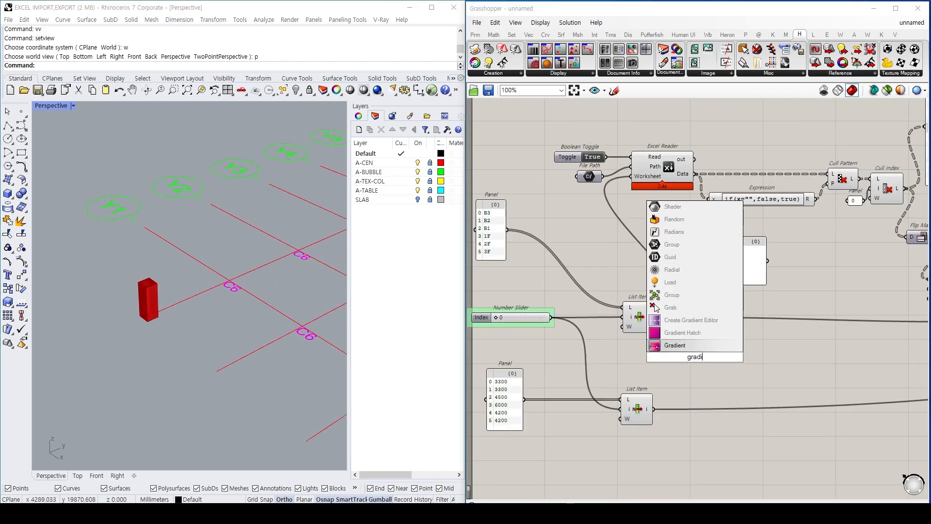
pyautogui.click(675, 345)
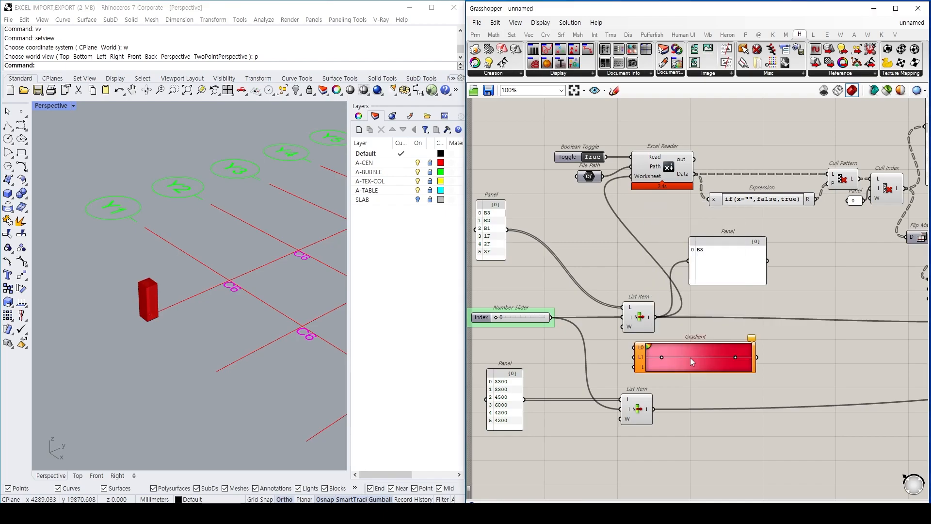
# - Apply the red-yellow-blue preset to the Gradient and move it farther right on the canvas
pyautogui.rightClick(688, 362)
pyautogui.moveTo(747, 418)
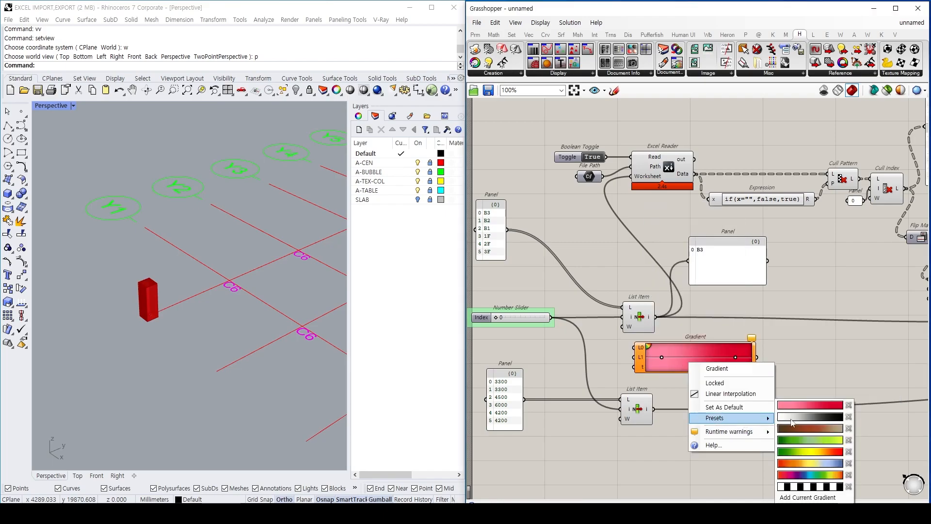
pyautogui.click(819, 453)
pyautogui.rightClick(719, 365)
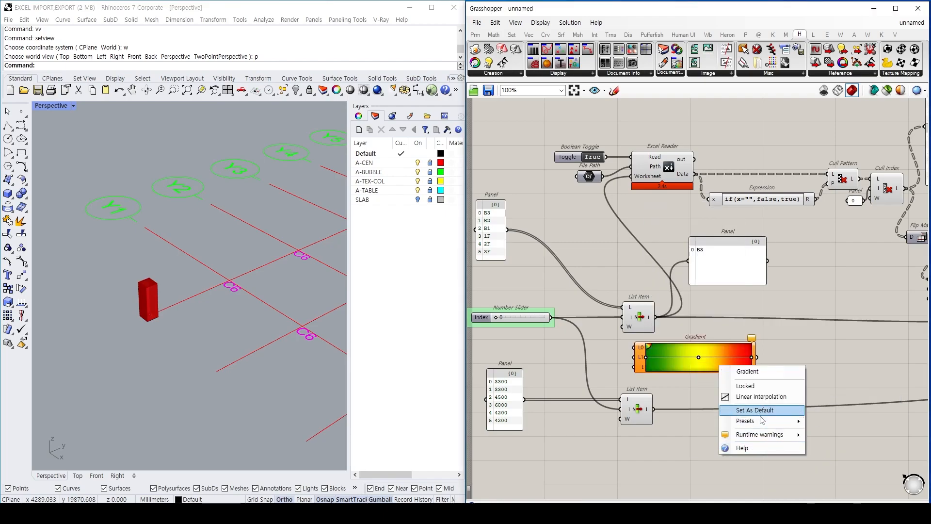
pyautogui.click(844, 462)
pyautogui.scroll(2, 742, 357)
pyautogui.moveTo(699, 374); pyautogui.dragTo(849, 373)
pyautogui.moveTo(630, 271); pyautogui.dragTo(694, 314, button='right')
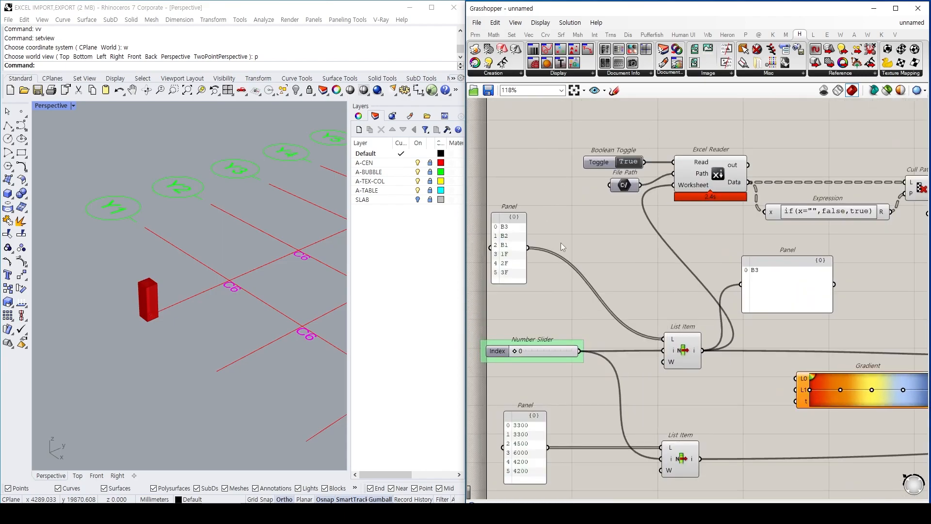
# - Add a List Length component fed by the floor-name panel and place it between the two List Items
pyautogui.doubleClick(630, 252)
pyautogui.write('list length')
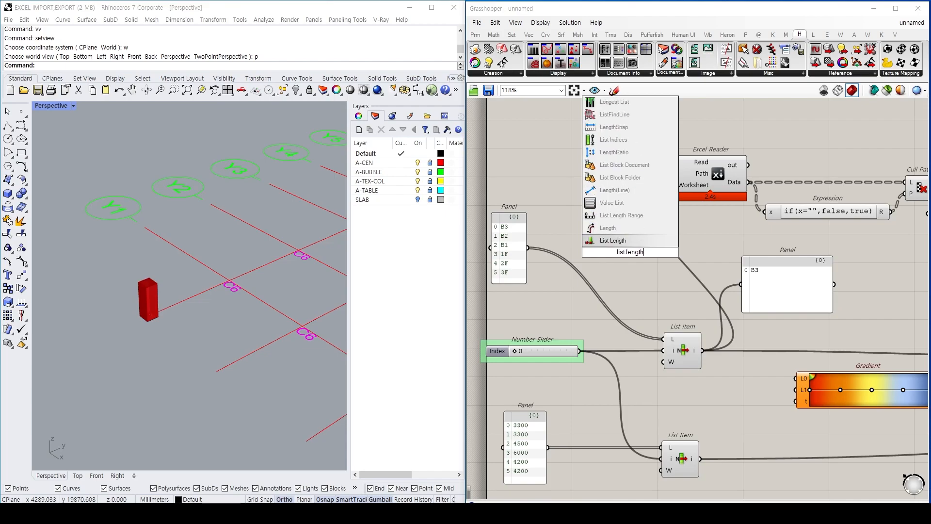
pyautogui.press('Return')
pyautogui.moveTo(537, 256); pyautogui.dragTo(721, 402)
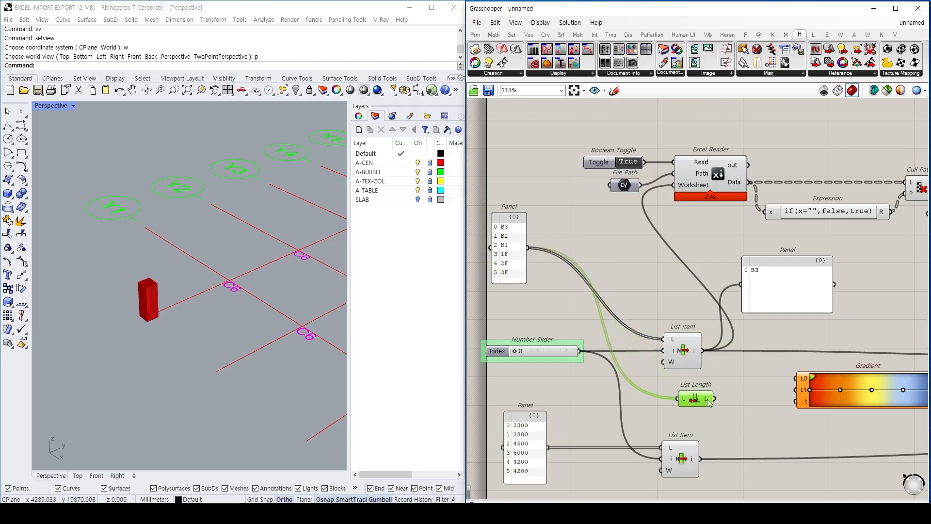
pyautogui.moveTo(705, 404)
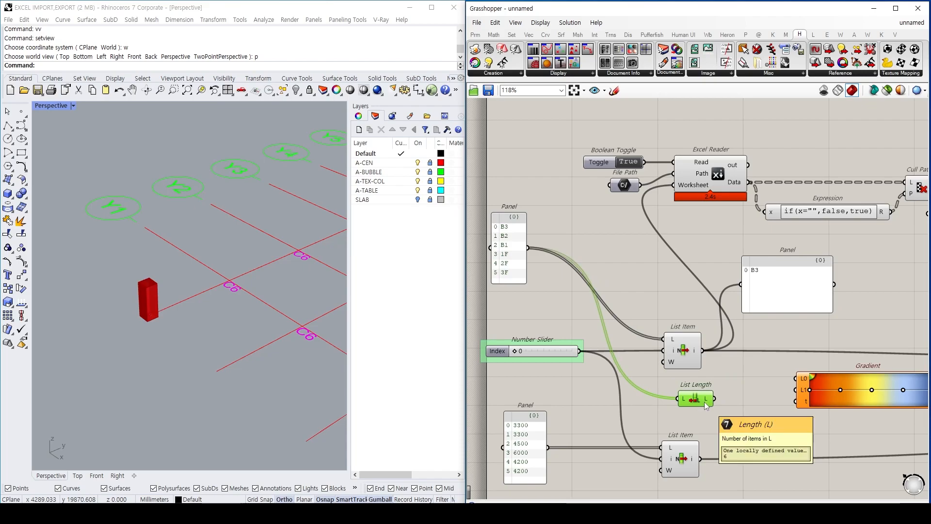
# - Add a Range component beside List Length and feed the list length into its N input
pyautogui.moveTo(755, 398); pyautogui.dragTo(694, 391, button='right')
pyautogui.click(702, 398)
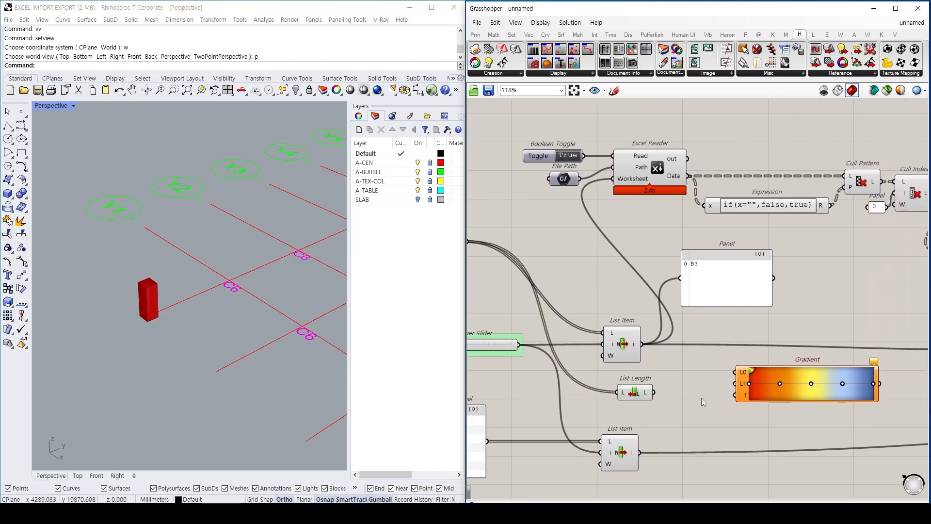
pyautogui.doubleClick(668, 389)
pyautogui.write('range')
pyautogui.press('Return')
pyautogui.scroll(2, 700, 388)
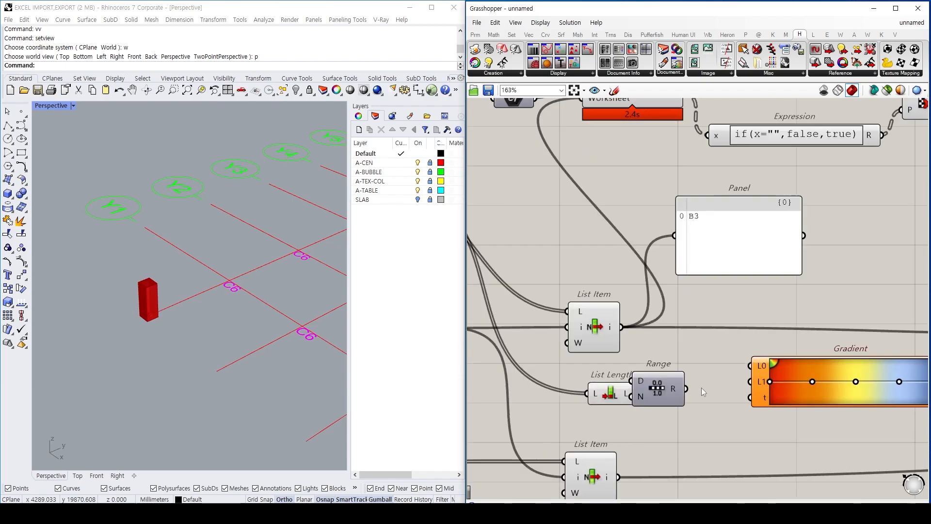
pyautogui.scroll(1, 700, 388)
pyautogui.moveTo(669, 393); pyautogui.dragTo(700, 394)
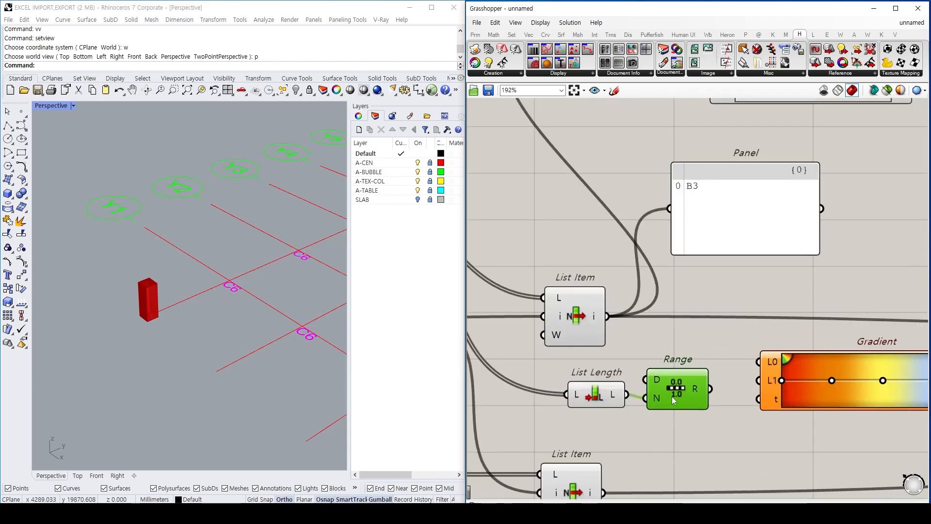
# - Give the Range's N input the expression x-1 and connect the Range output to the Gradient's t input
pyautogui.rightClick(670, 394)
pyautogui.moveTo(728, 414)
pyautogui.write('x+')
pyautogui.press('BackSpace')
pyautogui.write('-1')
pyautogui.click(803, 437)
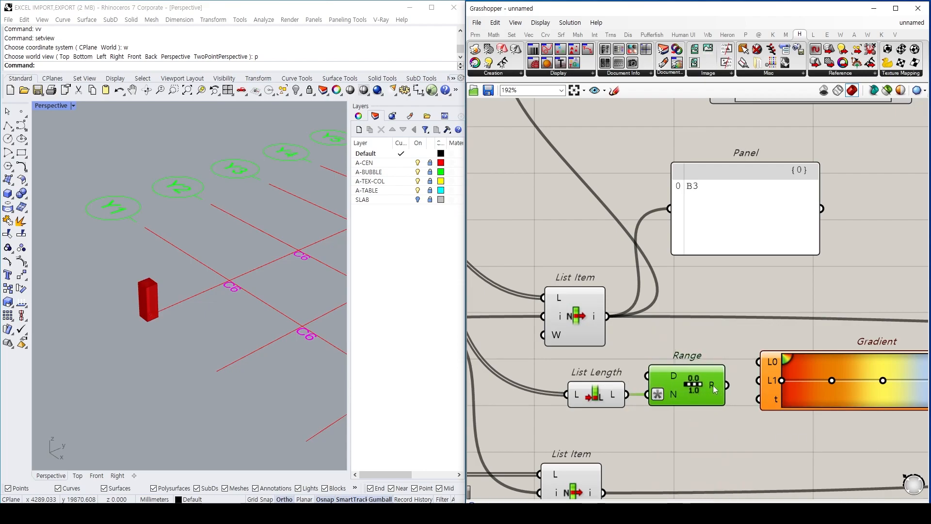
pyautogui.moveTo(720, 386); pyautogui.dragTo(776, 383)
pyautogui.scroll(-2, 775, 383)
# - Check the Gradient's output colours in a temporary panel and delete that panel
pyautogui.moveTo(786, 388); pyautogui.dragTo(561, 364, button='right')
pyautogui.doubleClick(791, 380)
pyautogui.write('"')
pyautogui.press('Return')
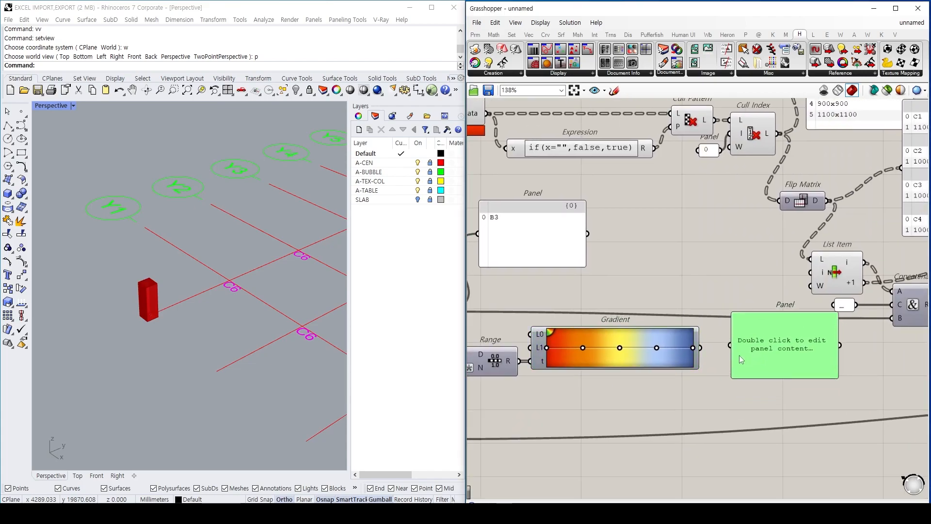
pyautogui.moveTo(732, 350)
pyautogui.mouseDown()
pyautogui.moveTo(719, 350)
pyautogui.moveTo(742, 345)
pyautogui.mouseUp()
pyautogui.moveTo(778, 378); pyautogui.dragTo(778, 407)
pyautogui.scroll(-2, 861, 358)
pyautogui.press('Delete')
# - Duplicate the floor-name List Item and place the copy just past the Gradient
pyautogui.scroll(-2, 688, 347)
pyautogui.click(638, 326)
pyautogui.hotkey('ctrl', 'c')
pyautogui.hotkey('ctrl', 'v')
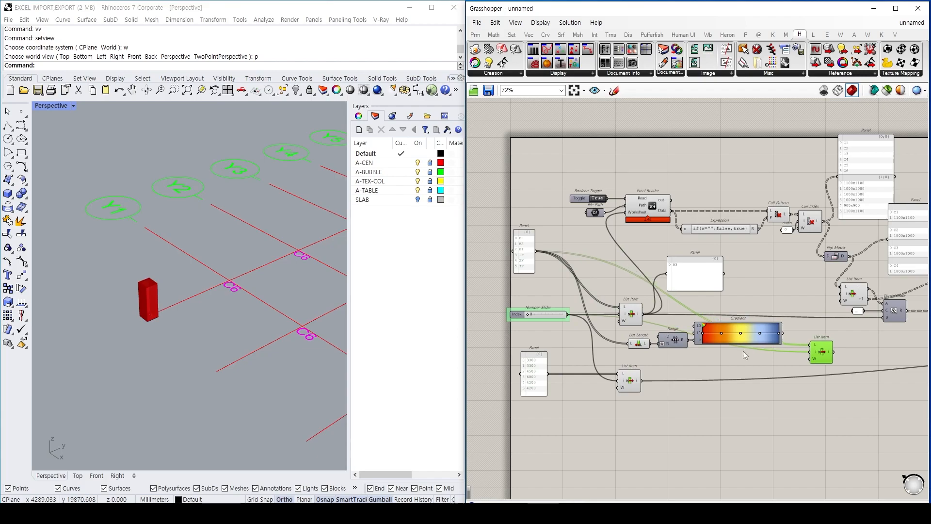
# - Move the floor-height panel and its List Item down, and align the index slider with the copied List Item
pyautogui.moveTo(548, 315); pyautogui.dragTo(631, 440)
pyautogui.click(668, 362)
pyautogui.click(542, 335)
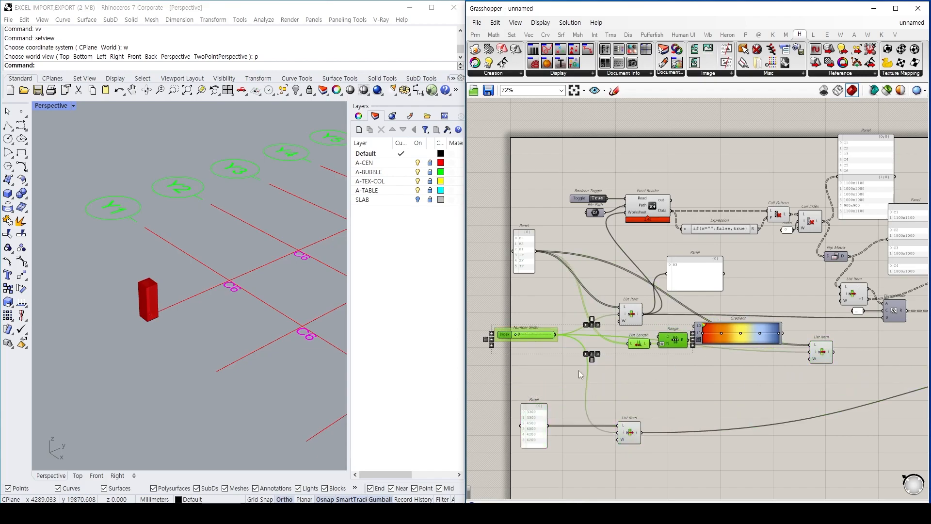
pyautogui.moveTo(541, 336); pyautogui.dragTo(542, 357)
pyautogui.moveTo(831, 362); pyautogui.dragTo(831, 368)
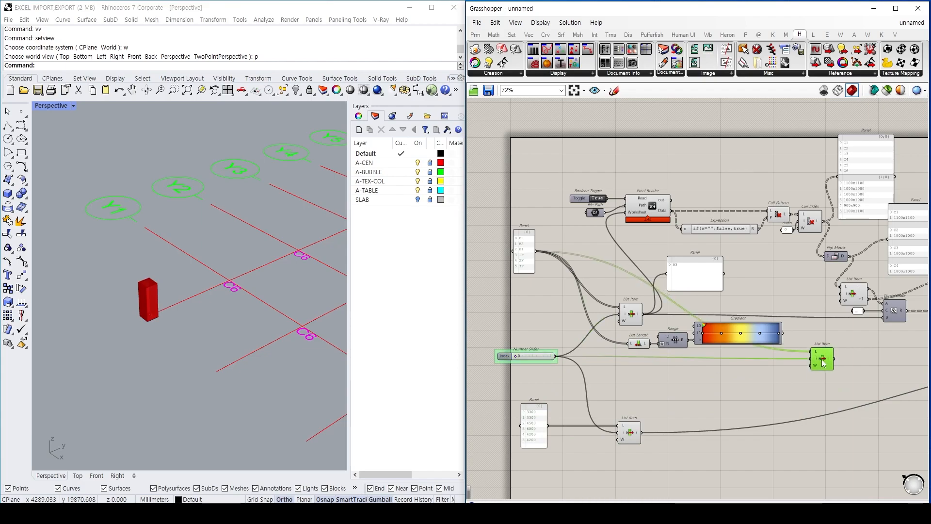
# - Feed the Gradient colours into the copied List Item's L input, check its output in a temporary panel, and delete the panel
pyautogui.scroll(3, 842, 354)
pyautogui.doubleClick(811, 356)
pyautogui.write('//')
pyautogui.press('Return')
pyautogui.moveTo(772, 360); pyautogui.dragTo(782, 356)
pyautogui.moveTo(820, 371); pyautogui.dragTo(765, 374, button='right')
pyautogui.scroll(-2, 728, 372)
pyautogui.moveTo(630, 379); pyautogui.dragTo(700, 371, button='right')
pyautogui.press('Delete')
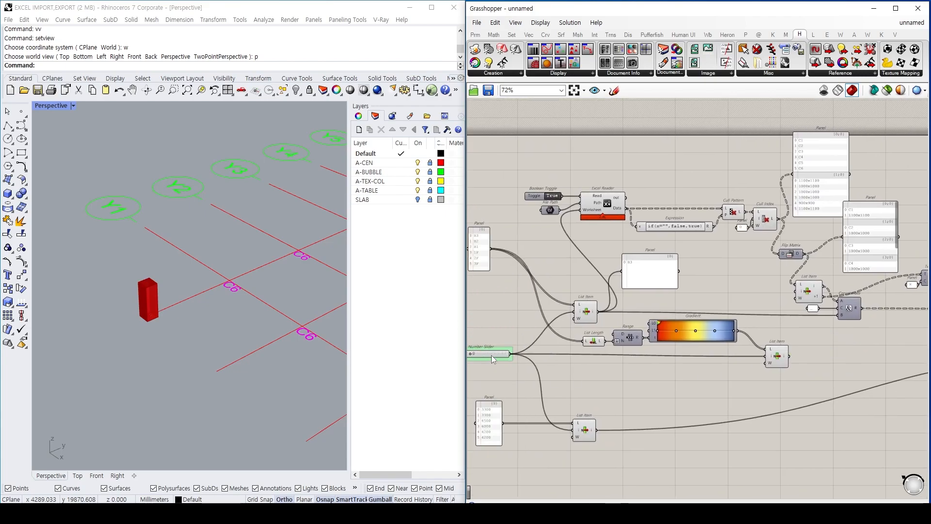
# - Add a Create Attributes component near Define Block and move the Floor height parameter below it
pyautogui.moveTo(806, 360); pyautogui.dragTo(679, 356, button='right')
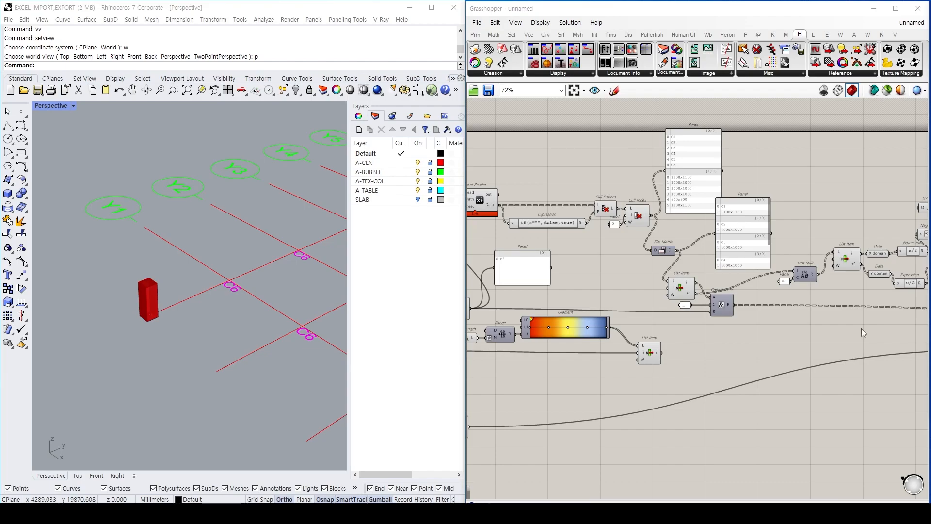
pyautogui.moveTo(892, 322); pyautogui.dragTo(759, 305, button='right')
pyautogui.moveTo(919, 292); pyautogui.dragTo(745, 298, button='right')
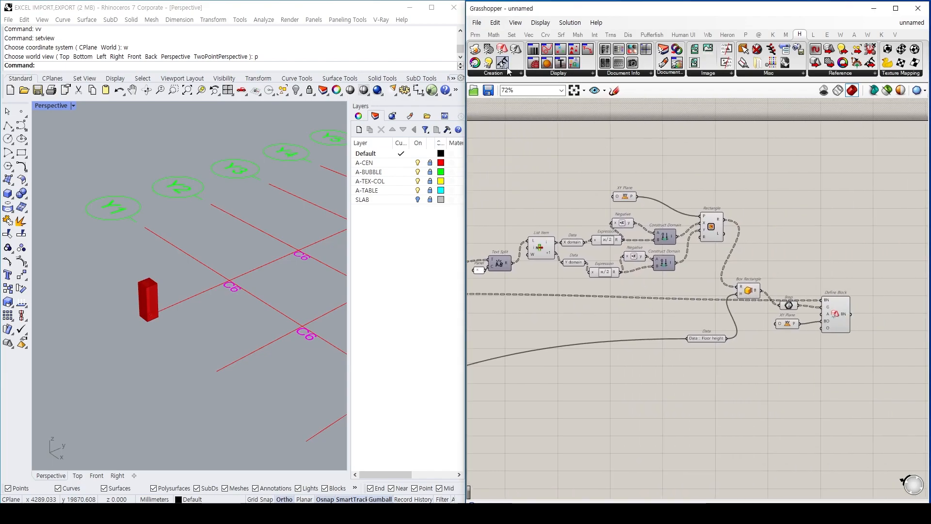
pyautogui.moveTo(474, 63); pyautogui.dragTo(758, 374)
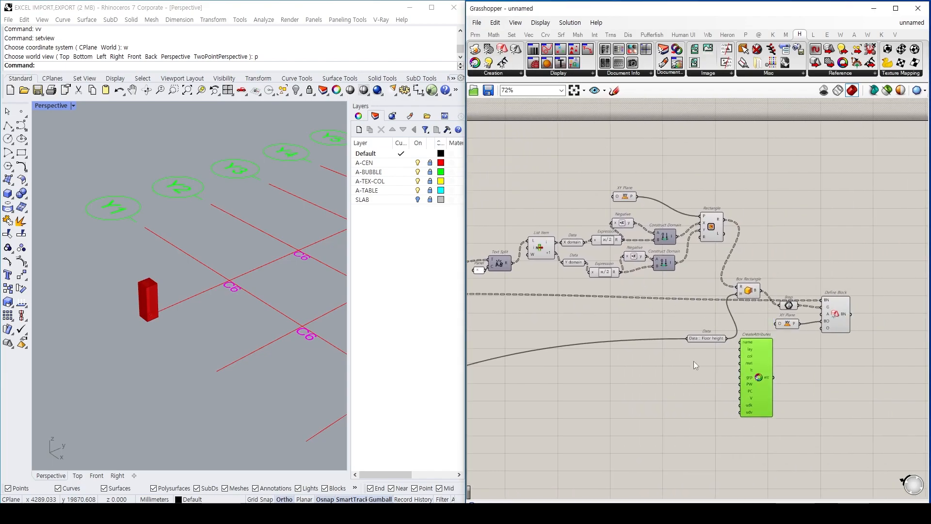
pyautogui.click(702, 339)
pyautogui.moveTo(702, 341); pyautogui.dragTo(691, 404)
pyautogui.moveTo(757, 369); pyautogui.dragTo(671, 334)
# - Connect the colour List Item to the Create Attributes col input and its att output to Define Block's A input
pyautogui.moveTo(475, 326); pyautogui.dragTo(722, 334, button='right')
pyautogui.scroll(2, 537, 331)
pyautogui.moveTo(595, 339); pyautogui.dragTo(729, 311)
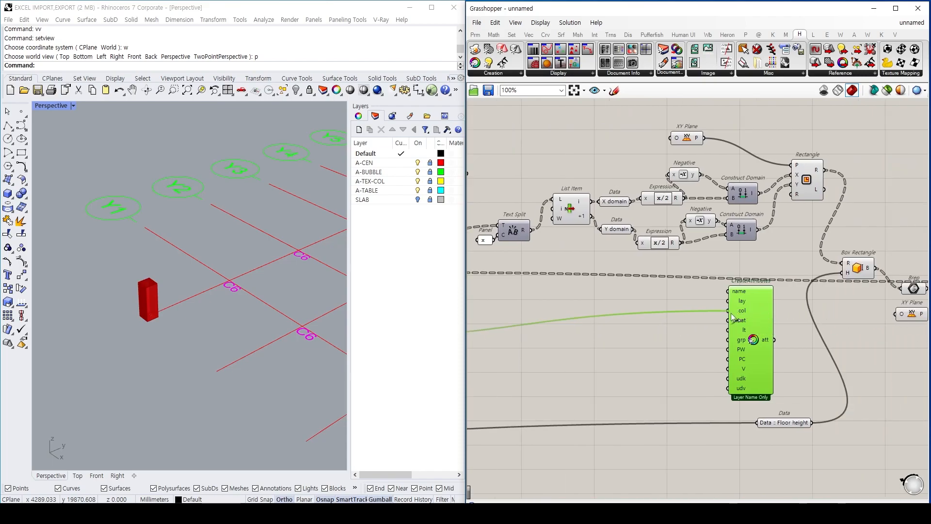
pyautogui.moveTo(790, 317); pyautogui.dragTo(656, 289, button='right')
pyautogui.moveTo(643, 318); pyautogui.dragTo(830, 272)
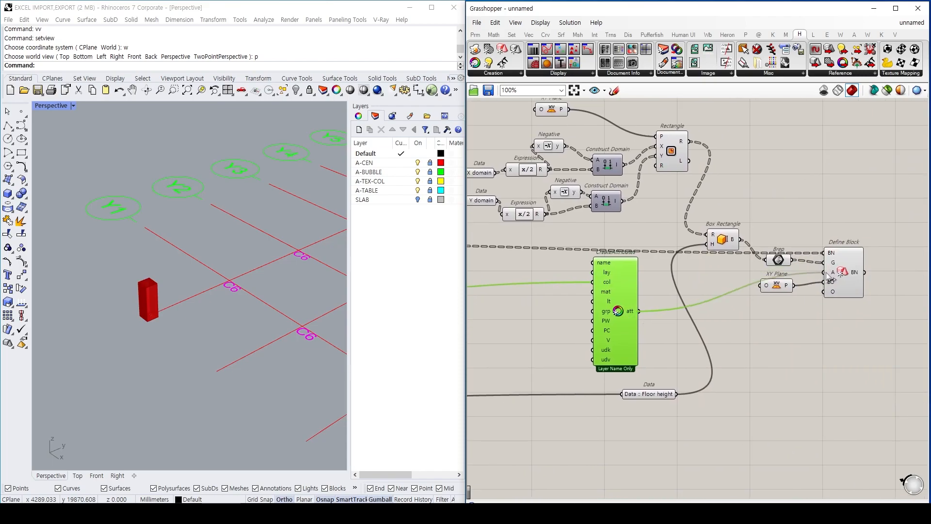
pyautogui.click(828, 341)
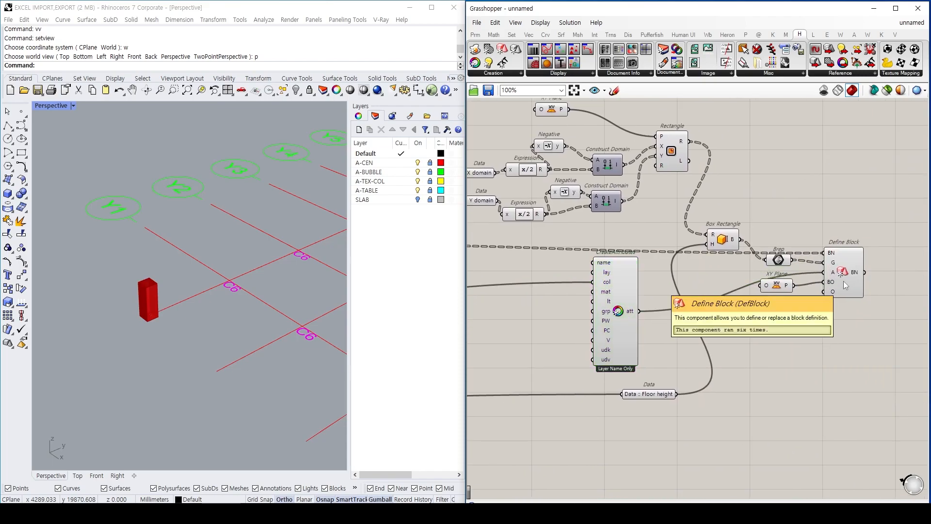
# - Reposition the CreateAttributes and XY Plane components so their wires into Define Block are easier to read
pyautogui.scroll(3, 842, 281)
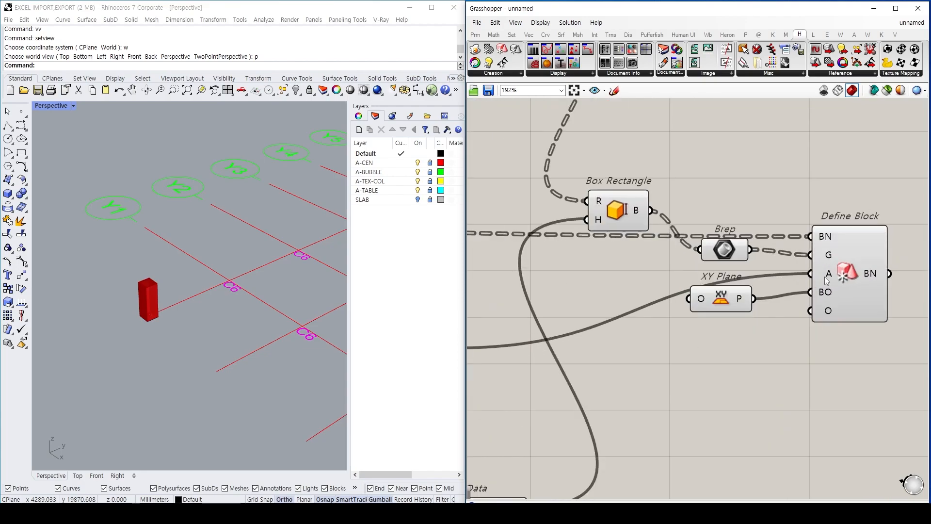
pyautogui.scroll(-2, 830, 264)
pyautogui.scroll(-1, 831, 265)
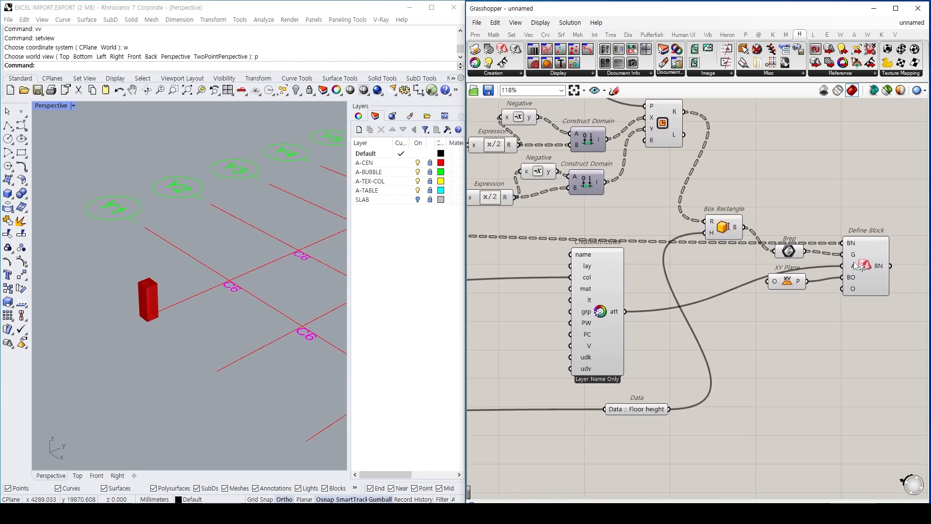
pyautogui.click(623, 334)
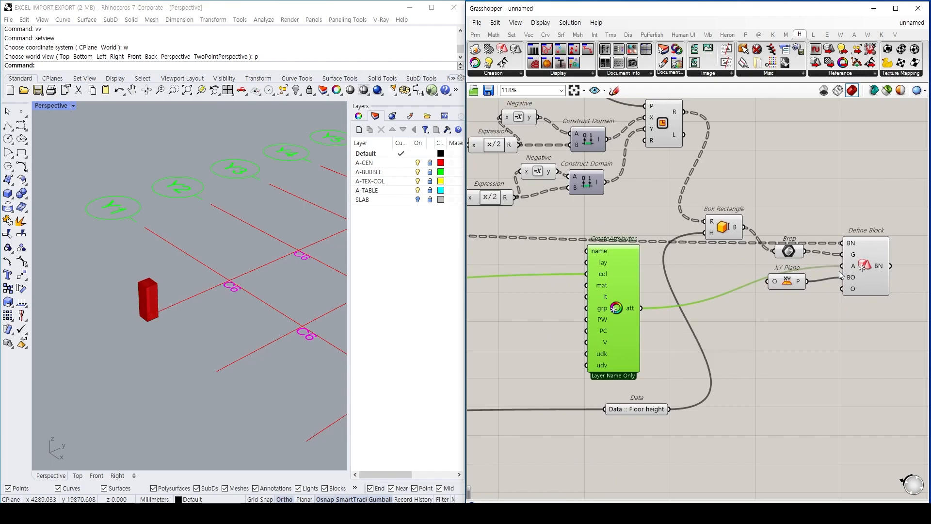
pyautogui.moveTo(789, 287); pyautogui.dragTo(798, 304)
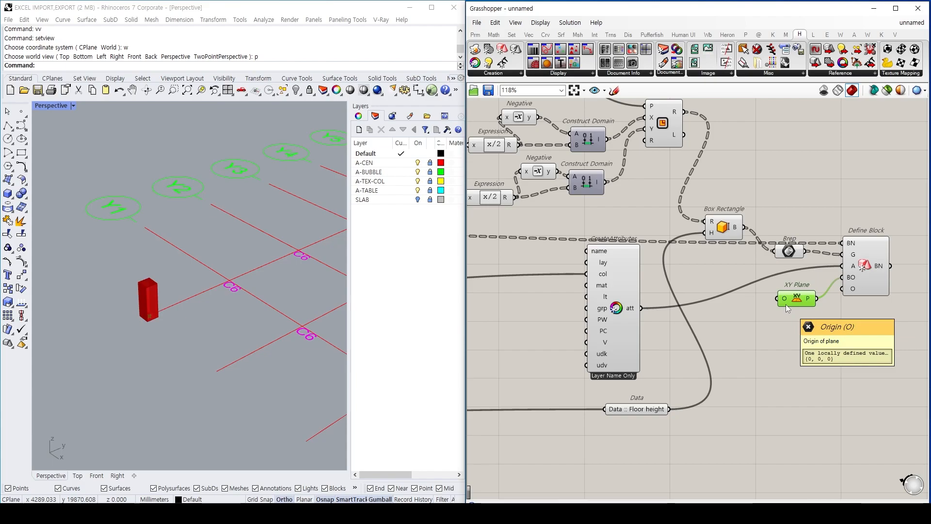
pyautogui.moveTo(756, 354); pyautogui.dragTo(781, 371)
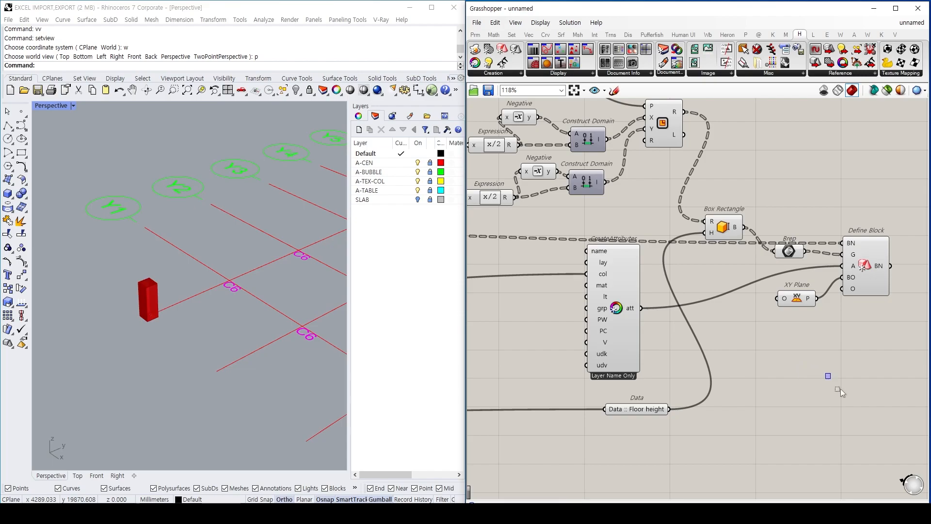
# - Examine the Define Block component and the name, geometry, attribute and base plane wires feeding it
pyautogui.moveTo(870, 288); pyautogui.dragTo(796, 288, button='right')
pyautogui.click(796, 288)
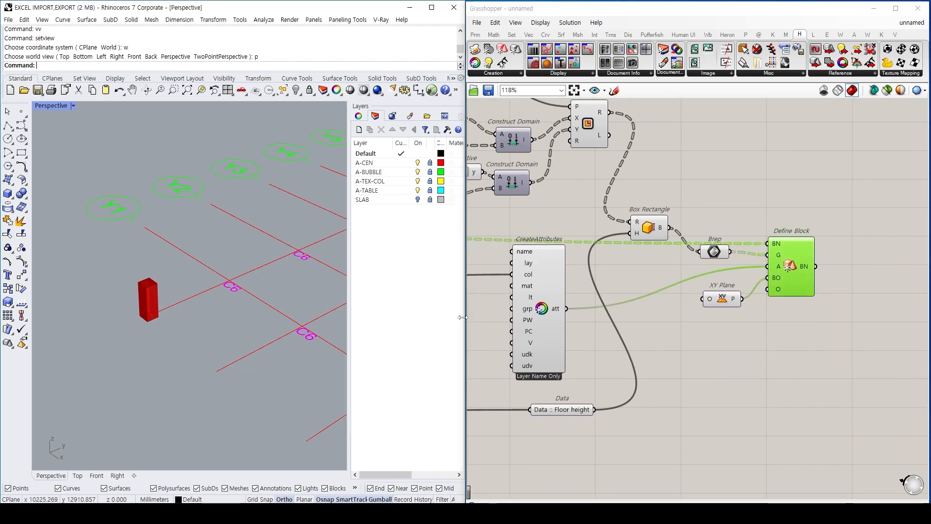
pyautogui.click(781, 374)
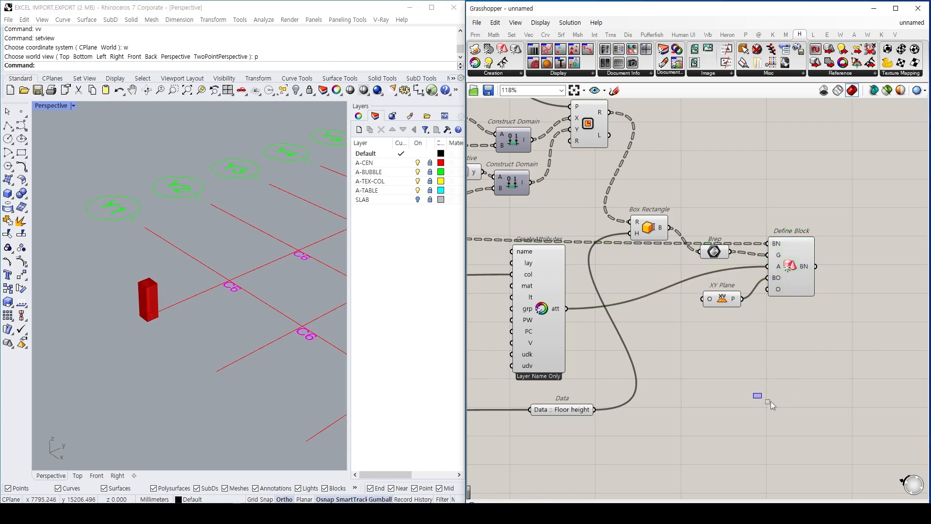
pyautogui.moveTo(808, 337); pyautogui.dragTo(770, 325, button='right')
pyautogui.scroll(1, 736, 295)
pyautogui.click(736, 295)
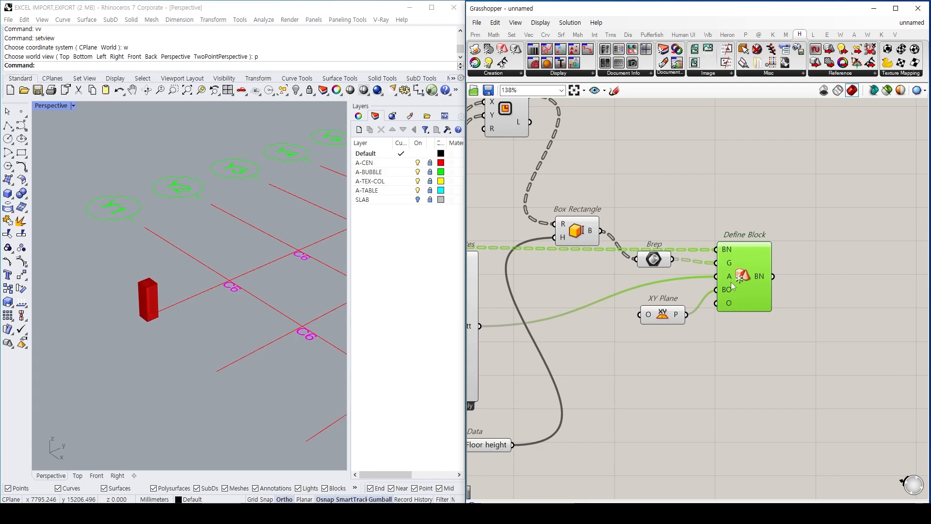
pyautogui.click(781, 333)
pyautogui.click(761, 280)
pyautogui.middleClick(759, 276)
pyautogui.scroll(-3, 741, 365)
pyautogui.click(754, 408)
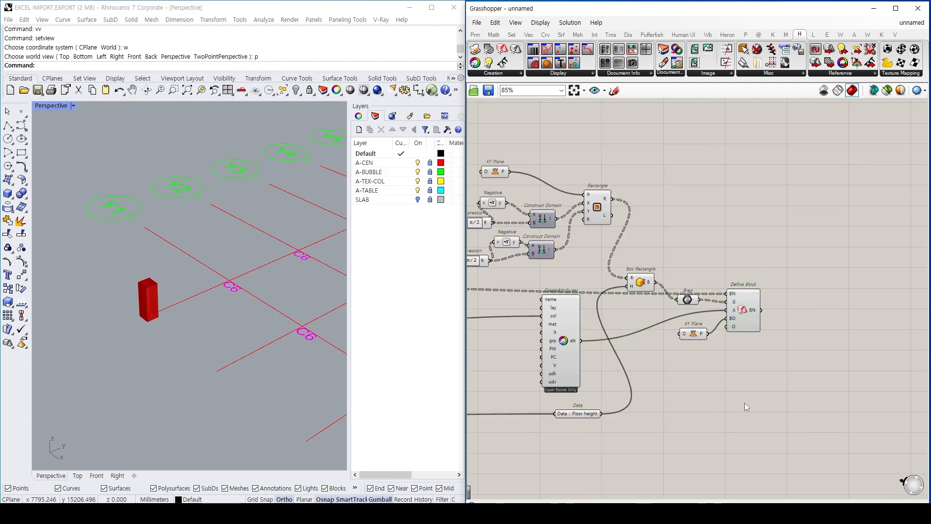
# - Examine the index slider, gradient and floor height list in the definition alongside the red column in the Rhino viewport
pyautogui.scroll(-3, 734, 358)
pyautogui.moveTo(640, 403); pyautogui.dragTo(918, 294, button='right')
pyautogui.moveTo(693, 339); pyautogui.dragTo(752, 324, button='right')
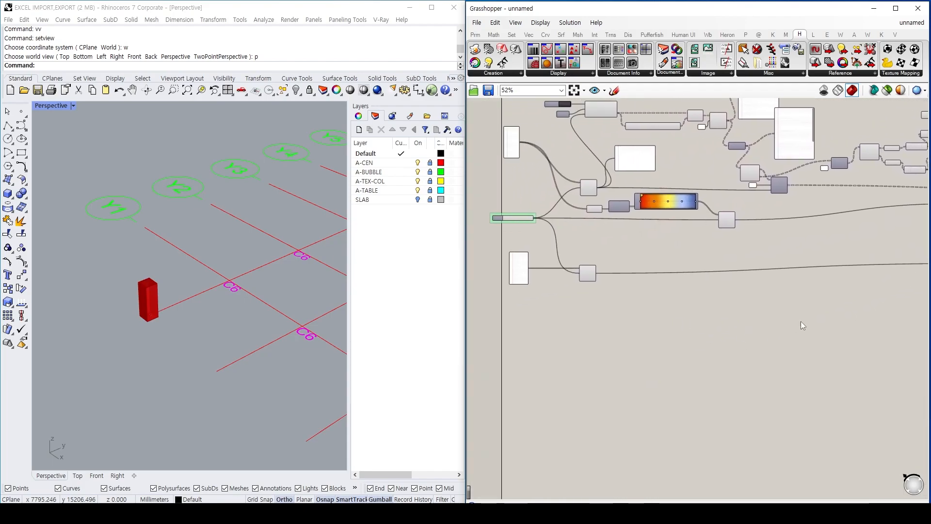
pyautogui.scroll(4, 170, 275)
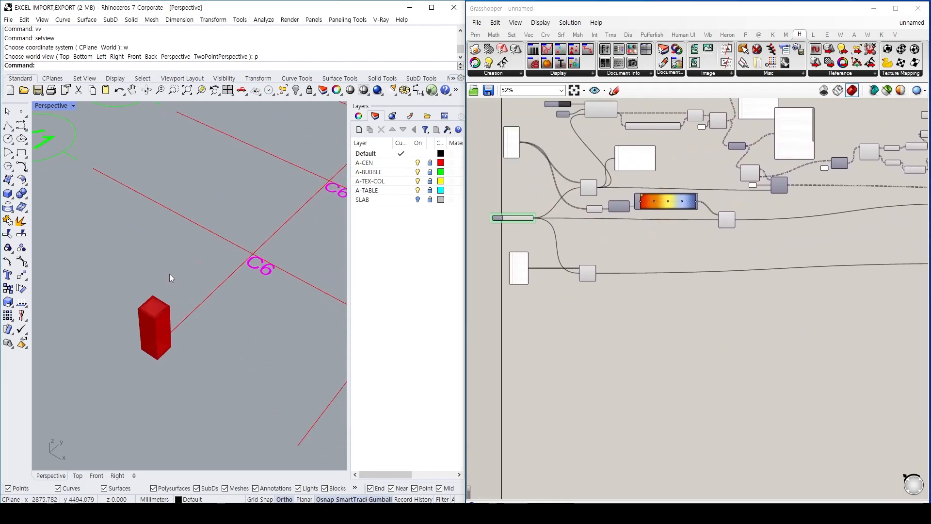
pyautogui.scroll(1, 560, 259)
pyautogui.scroll(2, 560, 262)
pyautogui.moveTo(588, 301); pyautogui.dragTo(630, 308, button='right')
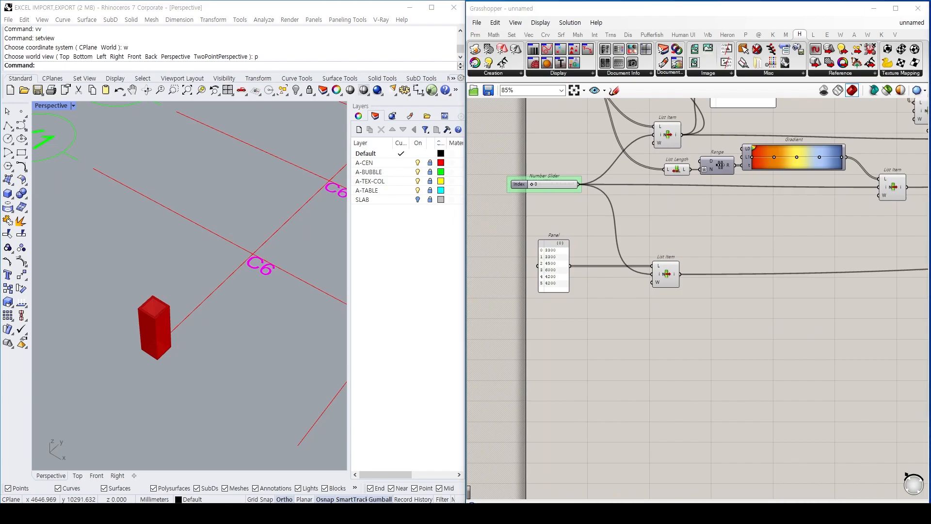
pyautogui.moveTo(675, 362); pyautogui.dragTo(608, 362, button='right')
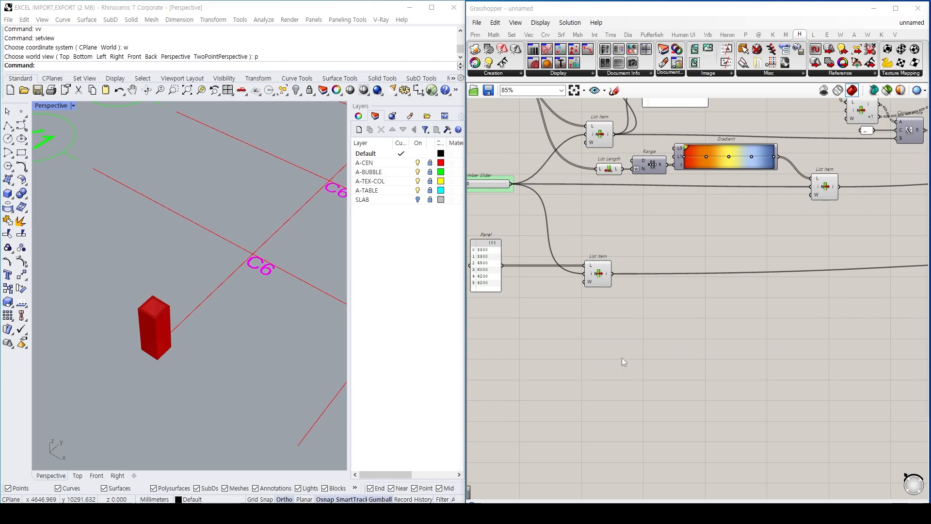
# - Place a Reference by Layer component in the empty canvas area below the floor height List Item
pyautogui.scroll(-6, 175, 269)
pyautogui.scroll(2, 211, 244)
pyautogui.scroll(3, 631, 300)
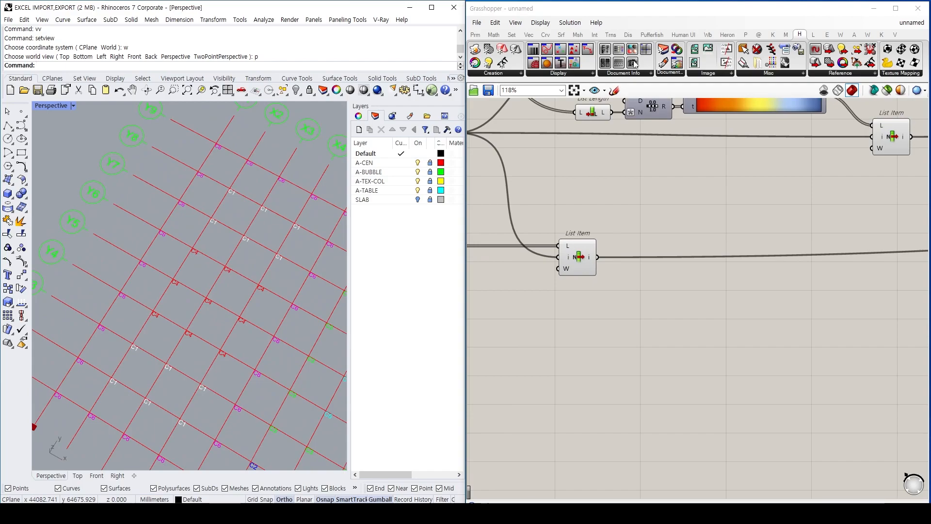
pyautogui.click(827, 35)
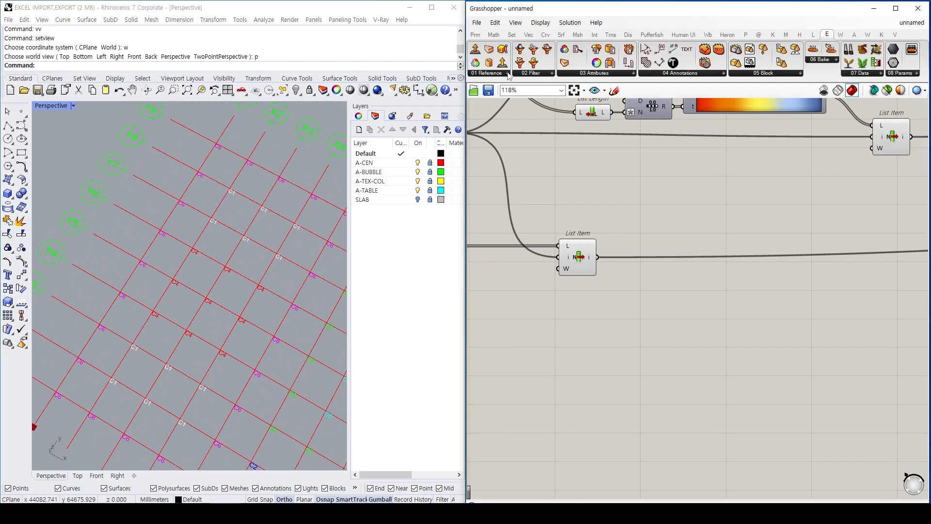
pyautogui.click(418, 163)
pyautogui.click(417, 163)
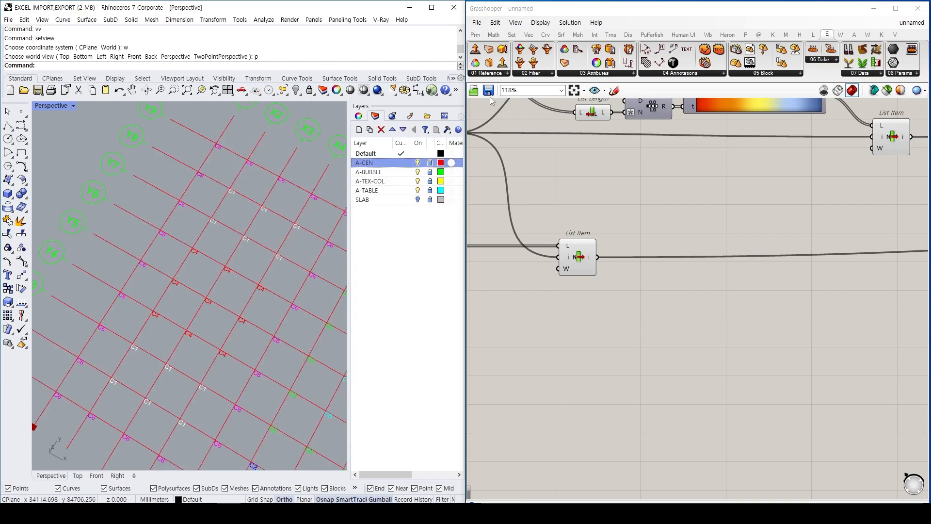
pyautogui.click(505, 73)
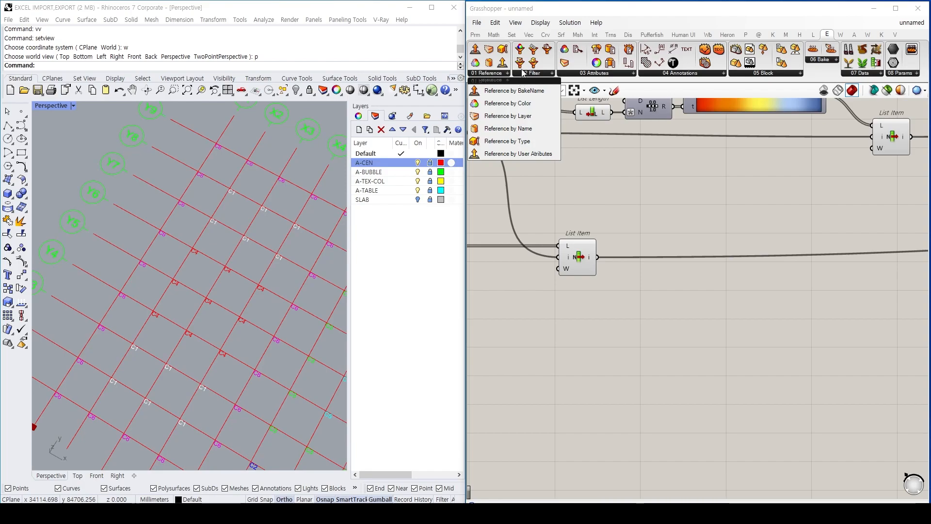
pyautogui.moveTo(508, 116); pyautogui.dragTo(665, 291)
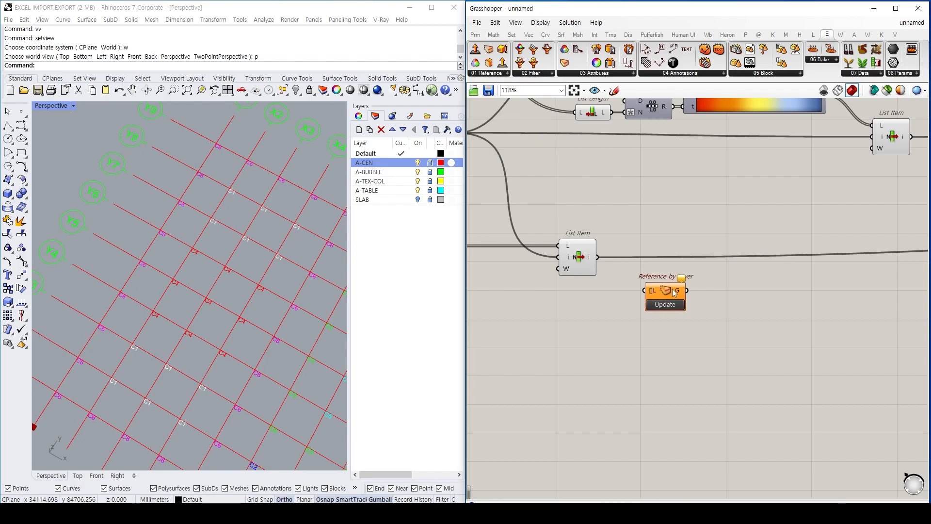
# - Add a Value List, wire it into the layer input of Reference by Layer, and align it beside that component
pyautogui.doubleClick(625, 320)
pyautogui.write('value list')
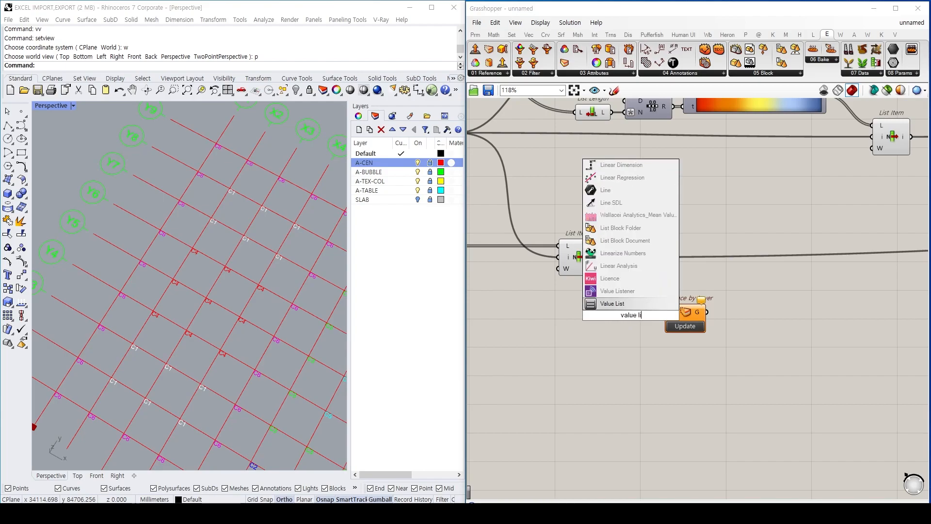
pyautogui.press('Return')
pyautogui.scroll(3, 633, 319)
pyautogui.moveTo(687, 304); pyautogui.dragTo(710, 304)
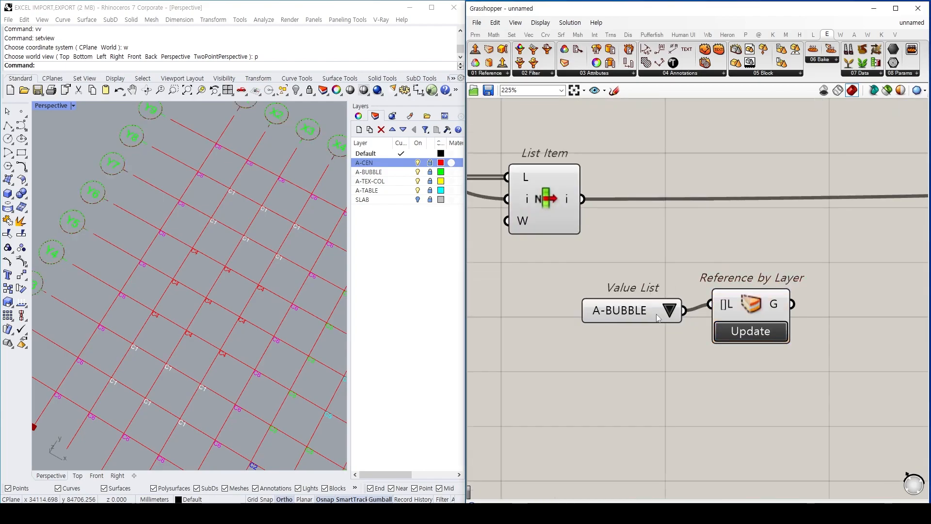
pyautogui.moveTo(648, 313); pyautogui.dragTo(622, 308)
# - Set the Value List to the A-CEN layer and check the curves output by Reference by Layer
pyautogui.scroll(-5, 245, 209)
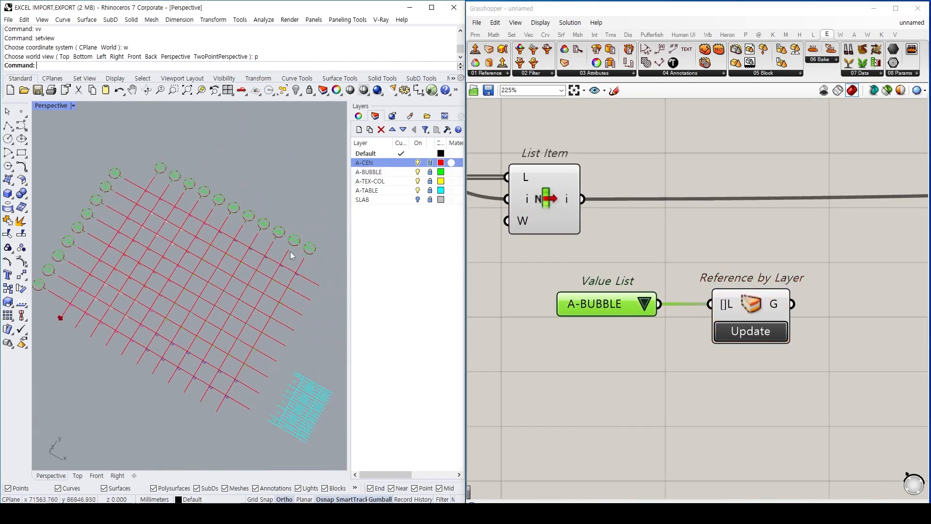
pyautogui.scroll(2, 683, 325)
pyautogui.click(632, 296)
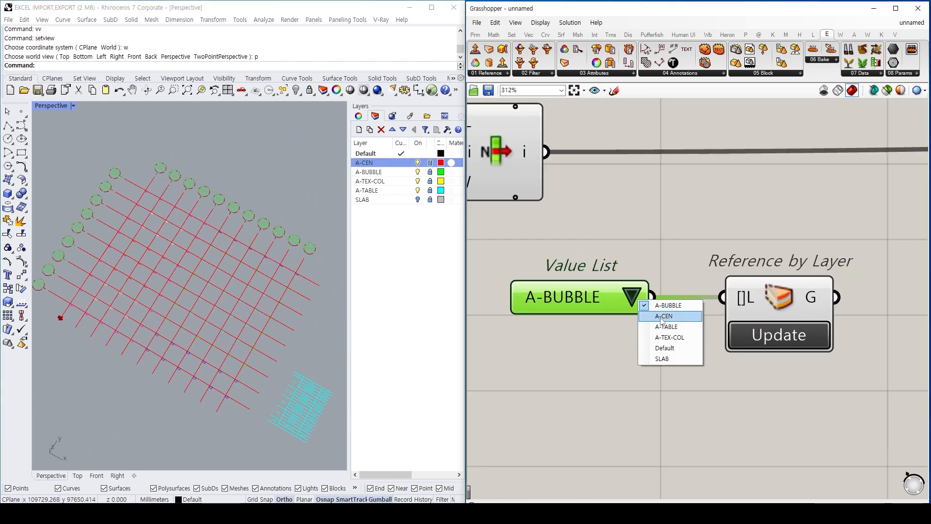
pyautogui.click(662, 318)
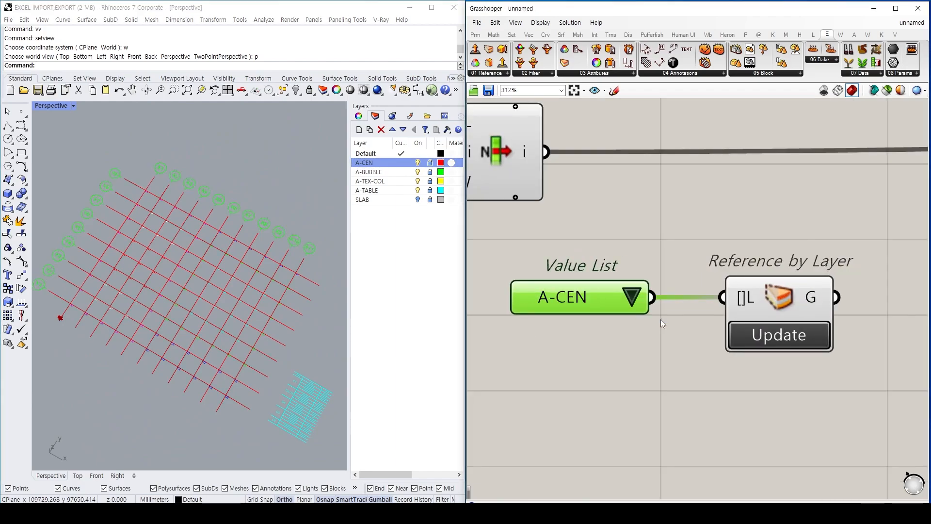
pyautogui.scroll(-1, 703, 337)
pyautogui.moveTo(670, 279)
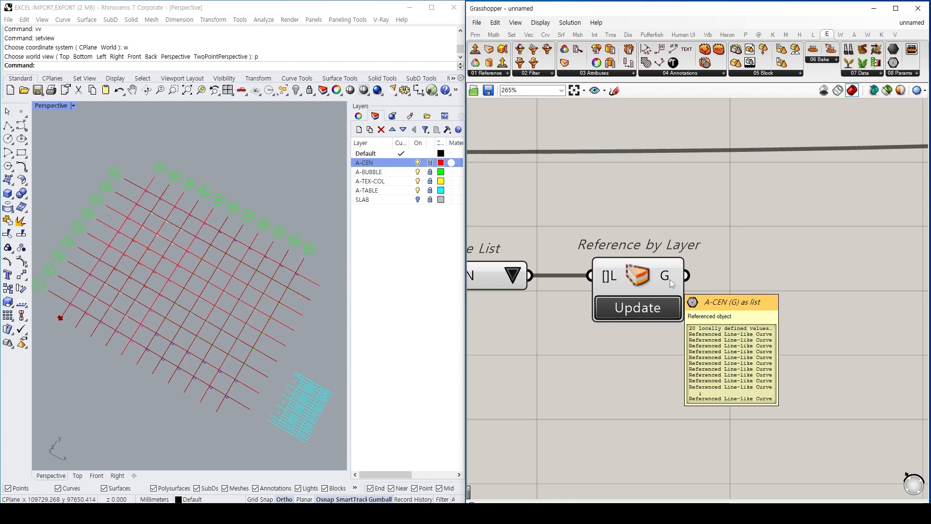
pyautogui.moveTo(670, 279); pyautogui.dragTo(604, 273, button='right')
pyautogui.moveTo(605, 273)
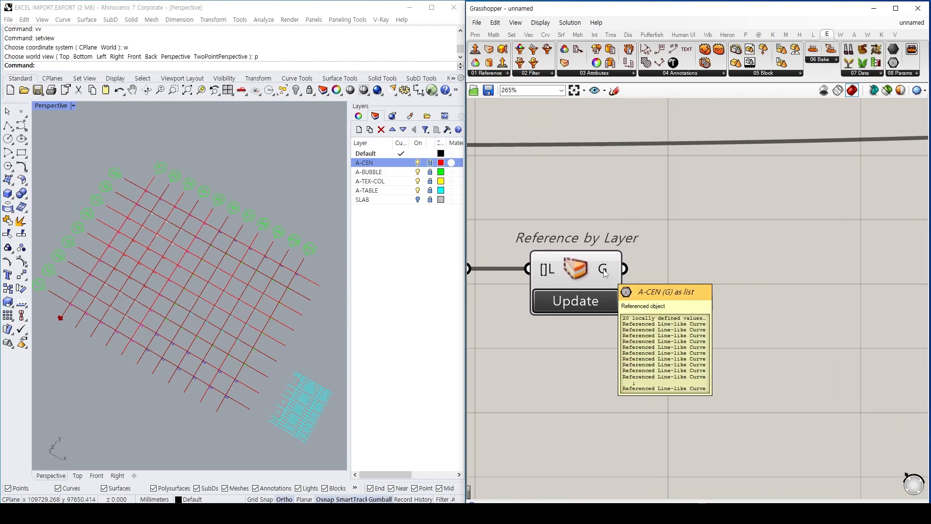
# - Add a Multiple Curves intersection component and feed it the curves from Reference by Layer
pyautogui.doubleClick(731, 277)
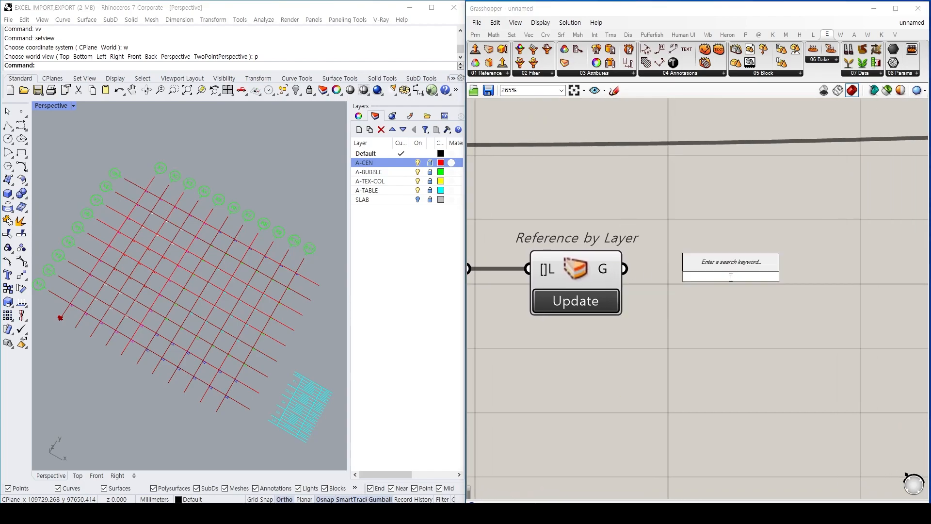
pyautogui.write('mult')
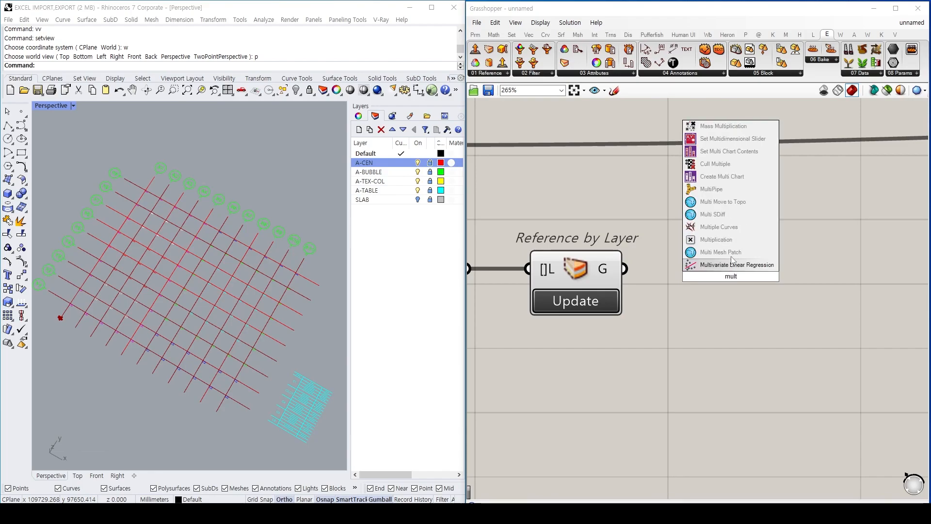
pyautogui.click(718, 226)
pyautogui.moveTo(624, 269); pyautogui.dragTo(713, 286)
pyautogui.moveTo(713, 286); pyautogui.dragTo(640, 291, button='right')
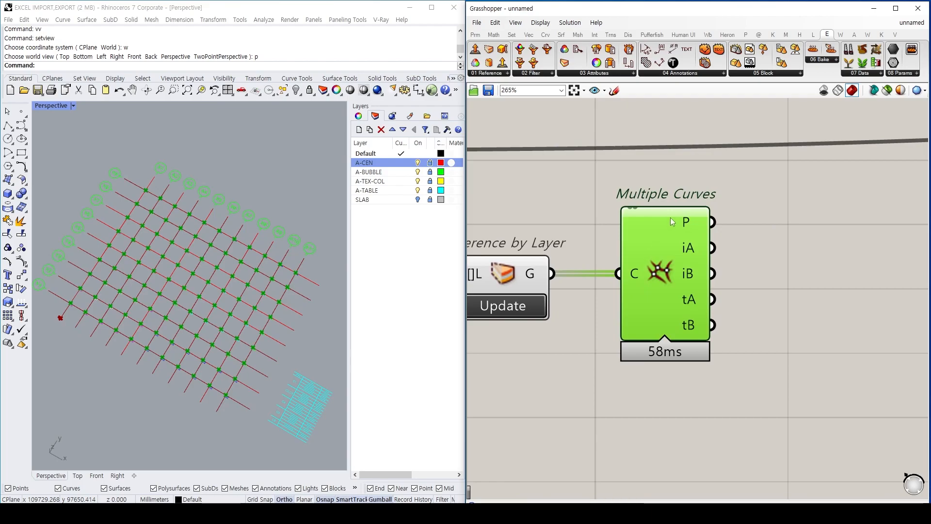
# - Examine the grid intersection points in the Rhino viewport in relation to the column labels next to them
pyautogui.moveTo(686, 222)
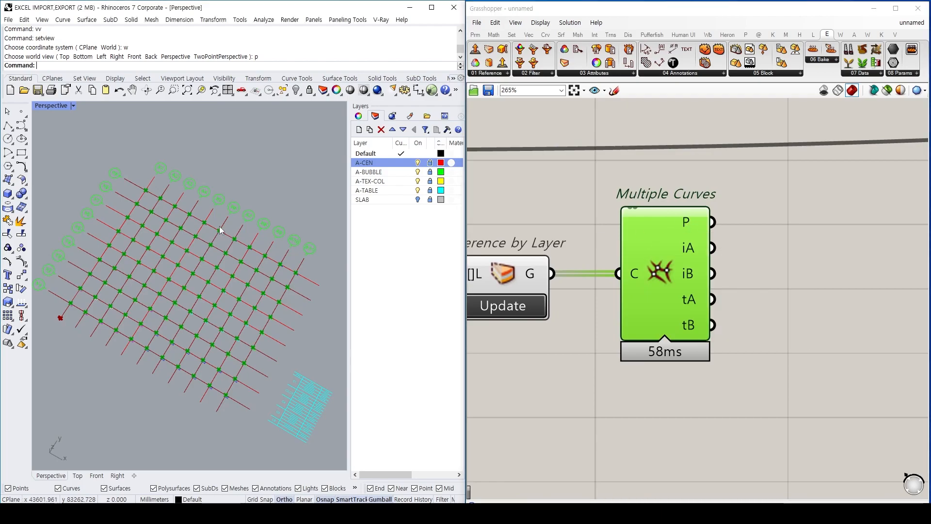
pyautogui.moveTo(223, 238); pyautogui.dragTo(241, 199, button='right')
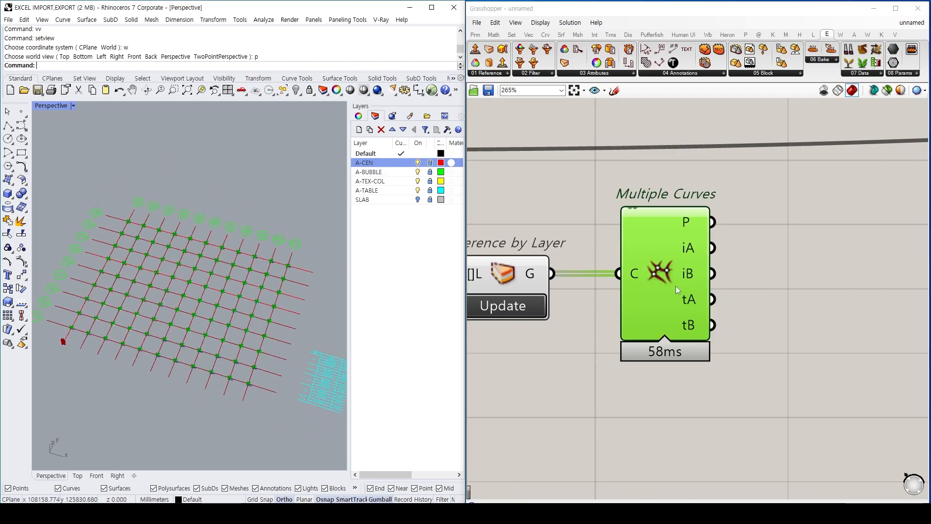
pyautogui.moveTo(206, 227); pyautogui.dragTo(219, 238, button='right')
pyautogui.scroll(4, 126, 223)
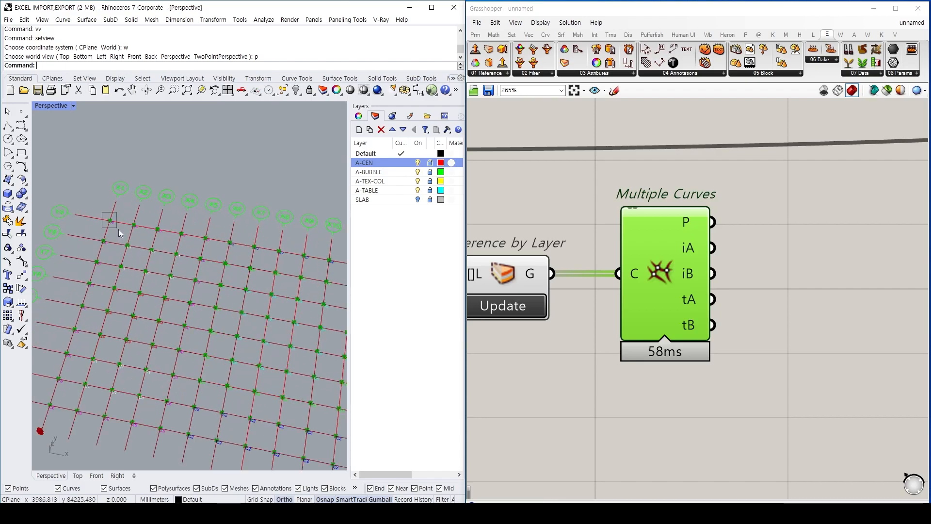
pyautogui.scroll(-3, 792, 263)
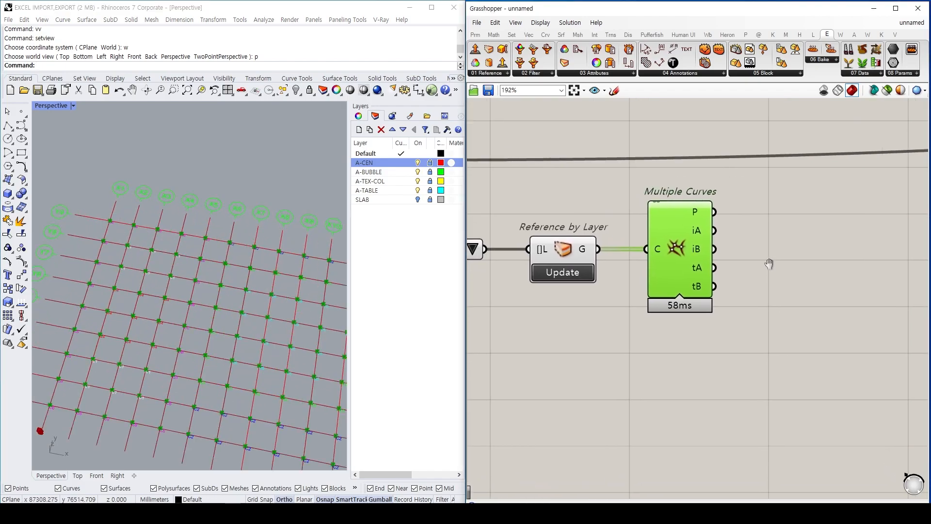
pyautogui.moveTo(170, 245); pyautogui.dragTo(141, 220, button='right')
pyautogui.scroll(10, 150, 242)
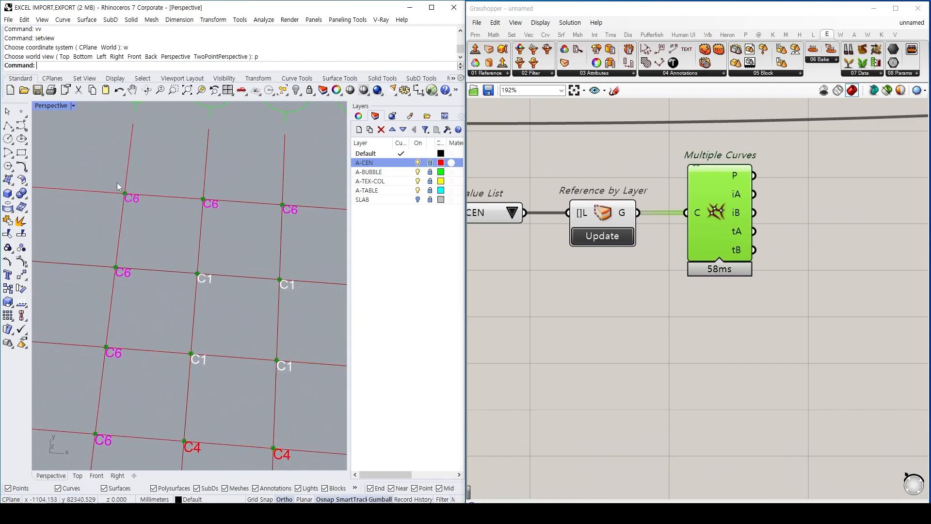
pyautogui.moveTo(129, 198); pyautogui.dragTo(134, 193)
pyautogui.moveTo(157, 159)
pyautogui.mouseDown()
pyautogui.moveTo(179, 163)
pyautogui.moveTo(174, 203)
pyautogui.mouseUp()
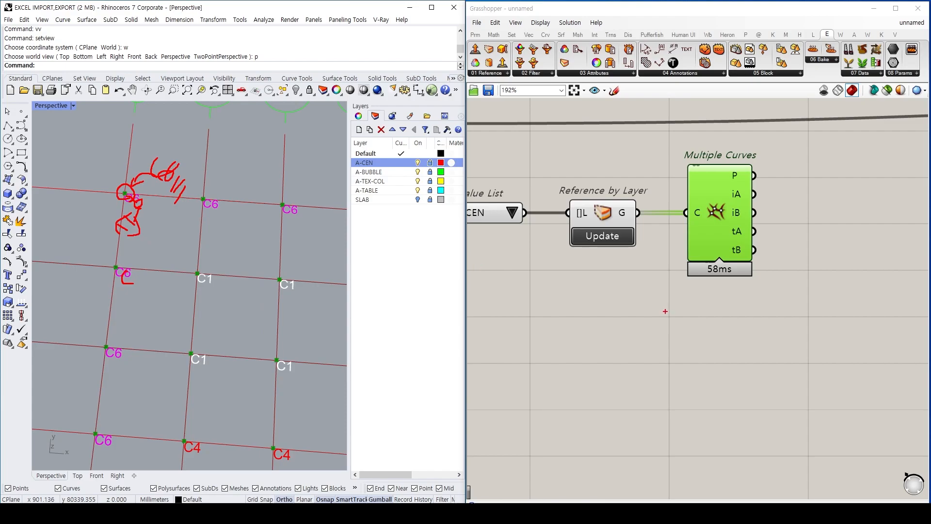
pyautogui.press('Escape')
# - Duplicate the Reference by Layer component and place the copy beneath the original
pyautogui.click(614, 217)
pyautogui.hotkey('ctrl', 'c')
pyautogui.hotkey('ctrl', 'v')
pyautogui.moveTo(614, 217); pyautogui.dragTo(622, 343)
pyautogui.moveTo(637, 343); pyautogui.dragTo(698, 323, button='right')
# - Duplicate the A-CEN Value List beneath the original and connect it to the copied Reference by Layer component
pyautogui.click(559, 198)
pyautogui.hotkey('ctrl', 'c')
pyautogui.hotkey('ctrl', 'v')
pyautogui.moveTo(562, 208); pyautogui.dragTo(568, 326)
pyautogui.moveTo(647, 329); pyautogui.dragTo(602, 320)
pyautogui.moveTo(560, 317); pyautogui.dragTo(560, 328)
# - Check which layer holds the column labels and set the copied Value List to A-TEX-COL
pyautogui.click(588, 328)
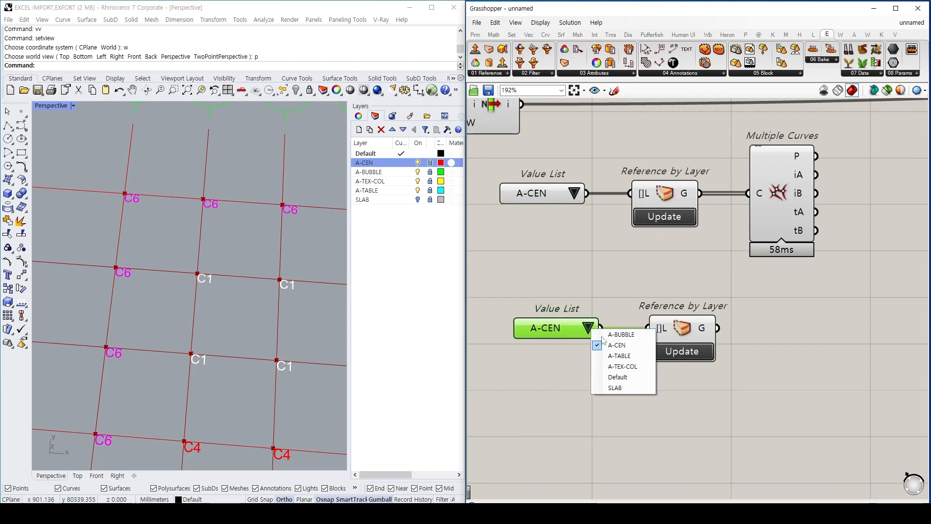
pyautogui.click(629, 362)
pyautogui.scroll(-4, 254, 219)
pyautogui.click(412, 191)
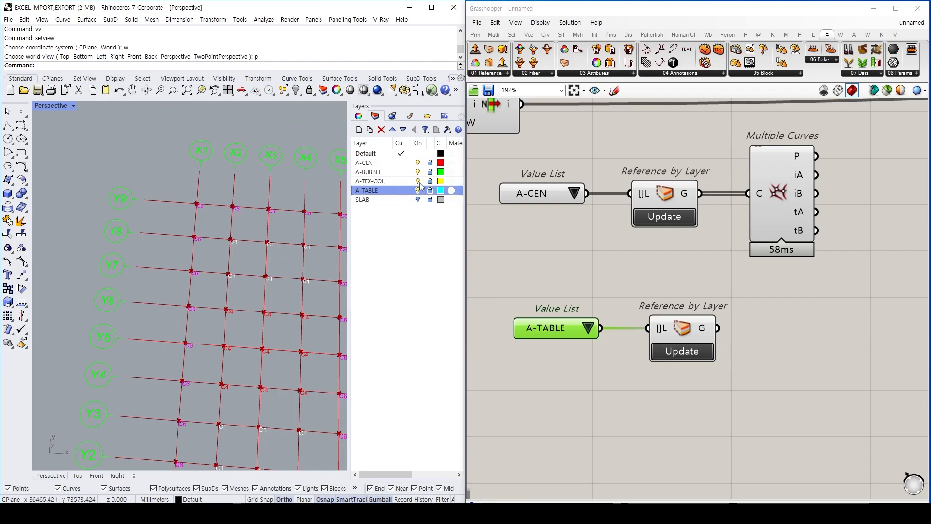
pyautogui.click(413, 181)
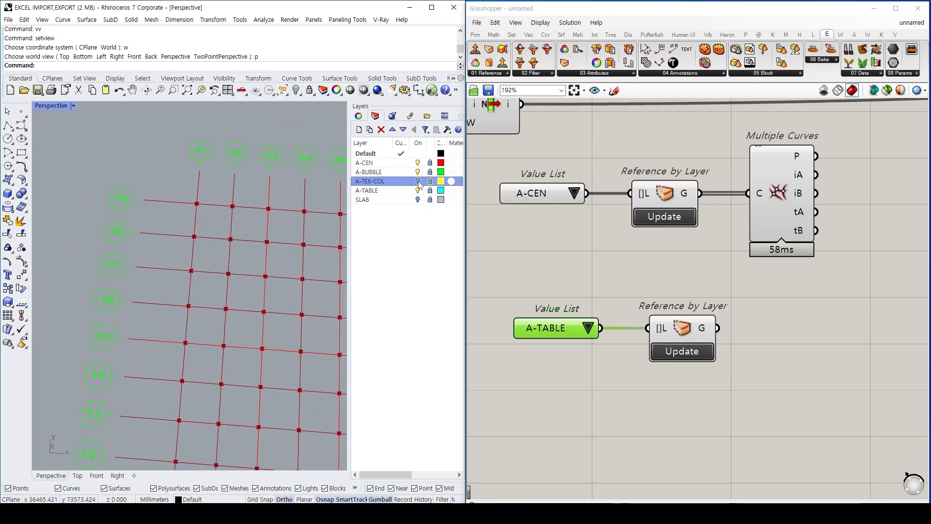
pyautogui.click(587, 329)
pyautogui.click(613, 366)
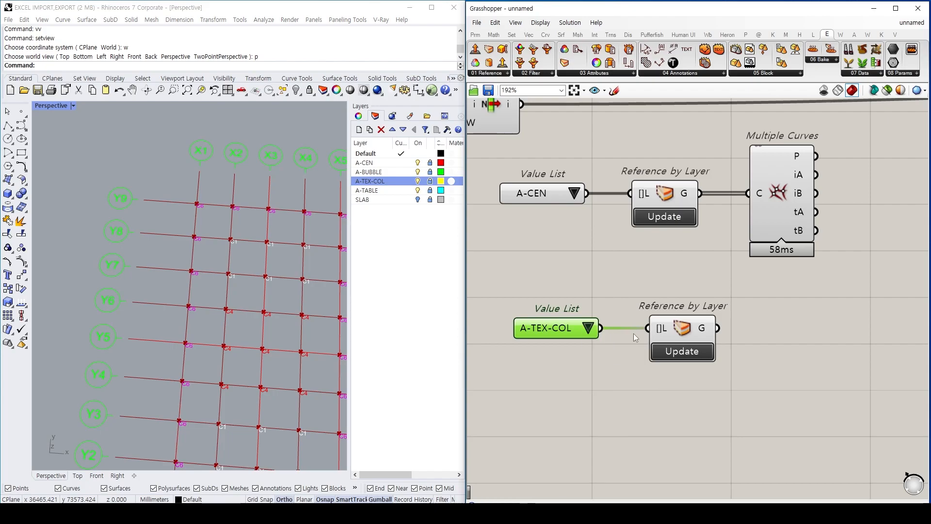
# - Check the objects referenced by both Reference by Layer components and turn off the A-TEX-COL layer in Rhino
pyautogui.click(694, 325)
pyautogui.moveTo(260, 214); pyautogui.dragTo(227, 233, button='right')
pyautogui.click(671, 196)
pyautogui.click(669, 269)
pyautogui.moveTo(681, 339)
pyautogui.mouseDown()
pyautogui.moveTo(668, 339)
pyautogui.moveTo(678, 332)
pyautogui.mouseUp()
pyautogui.click(417, 181)
pyautogui.moveTo(758, 304); pyautogui.dragTo(682, 293, button='right')
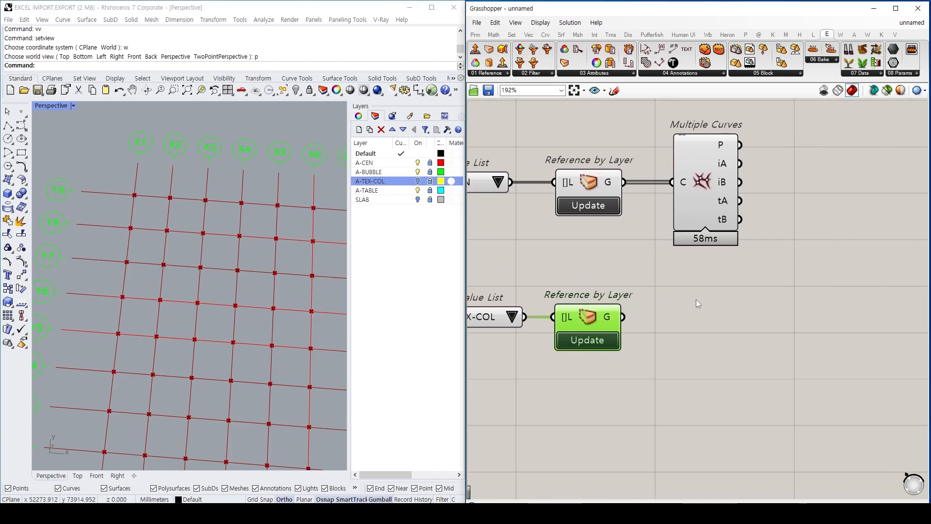
pyautogui.doubleClick(754, 330)
pyautogui.write('pa')
pyautogui.press('Return')
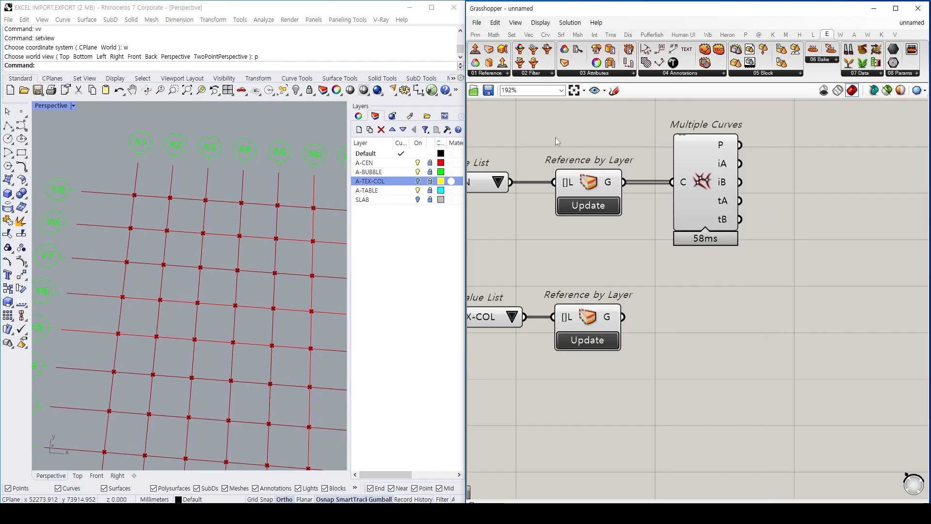
# - Add a Deconstruct Text component and feed it the A-TEX-COL geometry from the lower Reference by Layer component
pyautogui.click(688, 74)
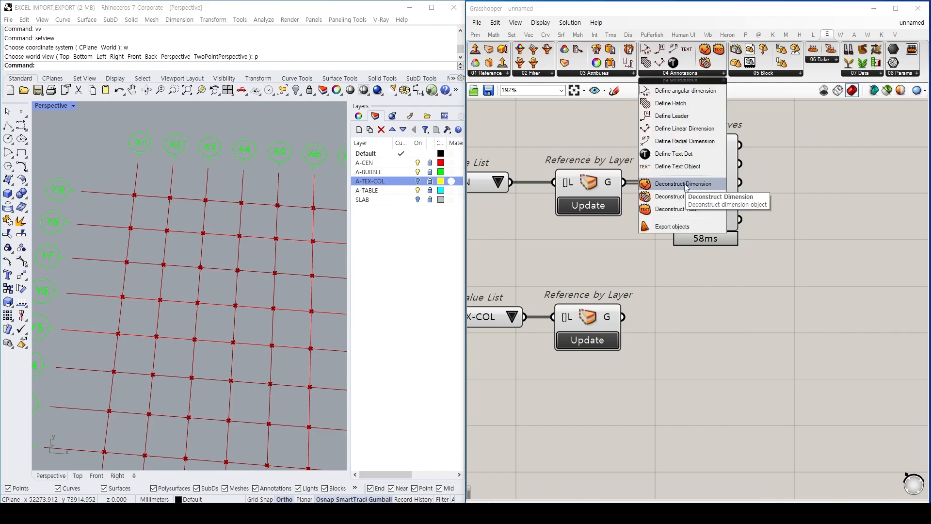
pyautogui.click(690, 211)
pyautogui.click(720, 367)
pyautogui.moveTo(720, 367); pyautogui.dragTo(705, 388)
pyautogui.moveTo(653, 339); pyautogui.dragTo(678, 375)
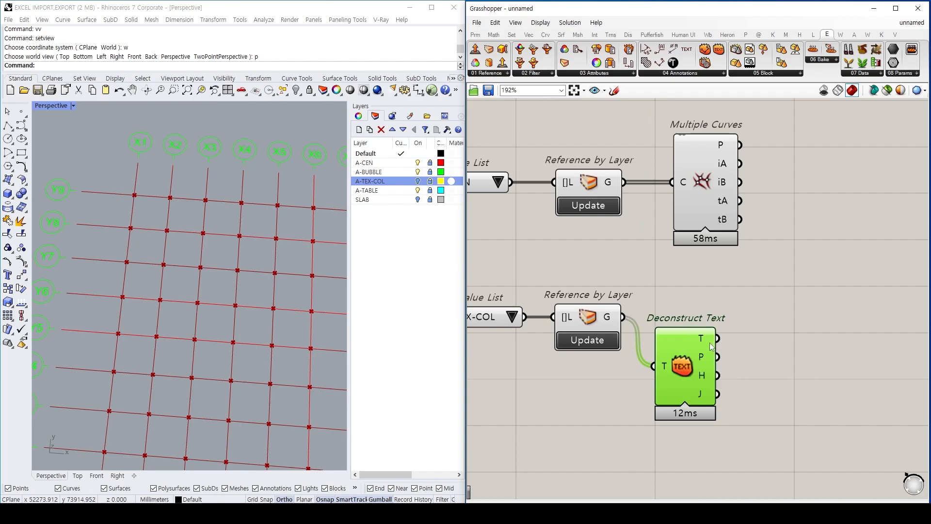
# - Add a Point parameter and feed it the plane output of Deconstruct Text
pyautogui.moveTo(709, 346)
pyautogui.moveTo(709, 358)
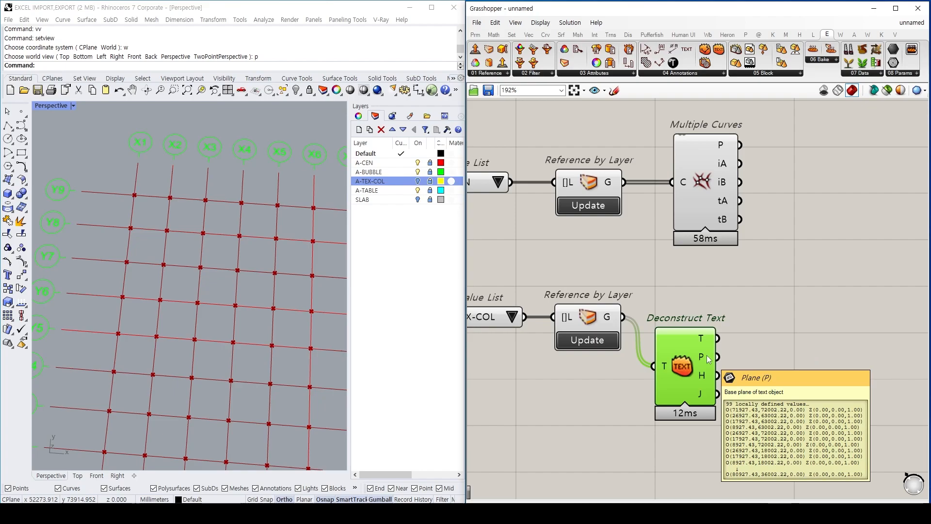
pyautogui.moveTo(792, 351); pyautogui.dragTo(762, 342, button='right')
pyautogui.doubleClick(773, 325)
pyautogui.write('point')
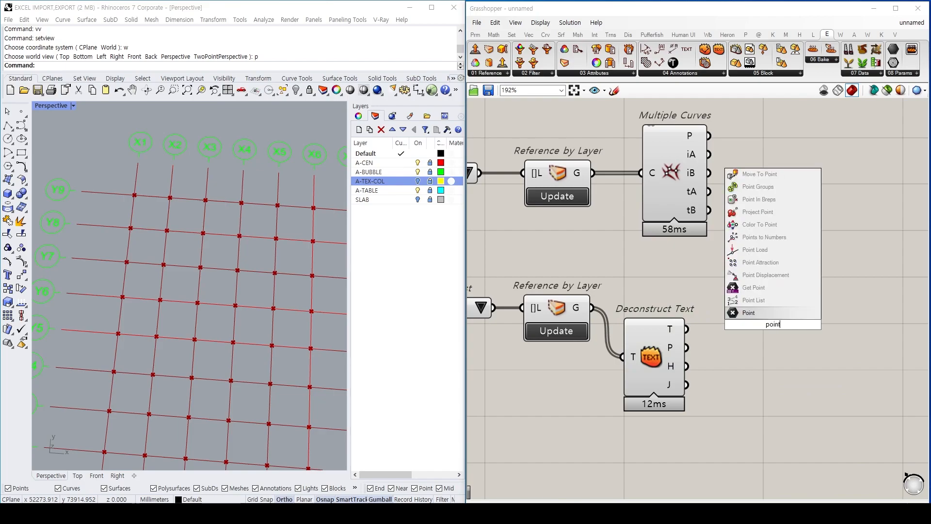
pyautogui.press('Return')
pyautogui.moveTo(686, 348); pyautogui.dragTo(758, 348)
# - Examine the grid intersection points and the label text points in the Rhino viewport
pyautogui.scroll(5, 174, 213)
pyautogui.moveTo(178, 219); pyautogui.dragTo(200, 242, button='right')
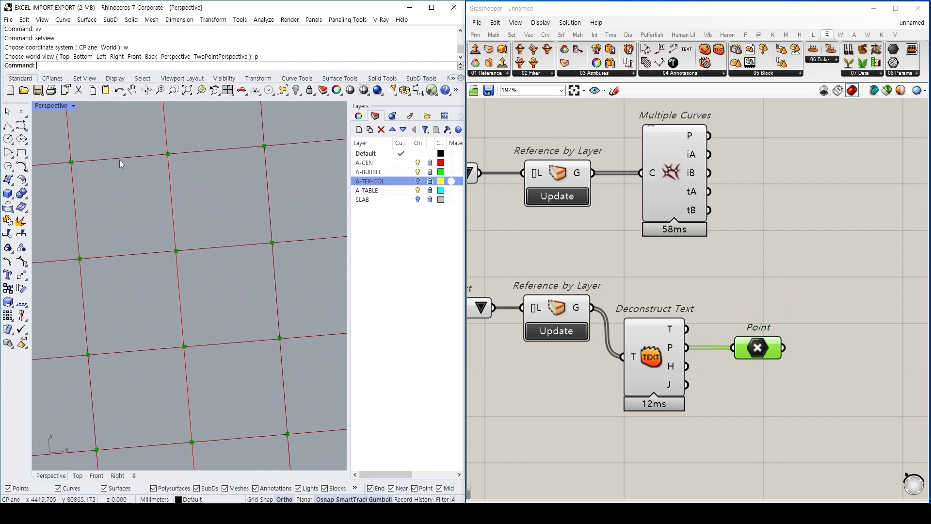
pyautogui.moveTo(583, 273); pyautogui.dragTo(672, 283, button='right')
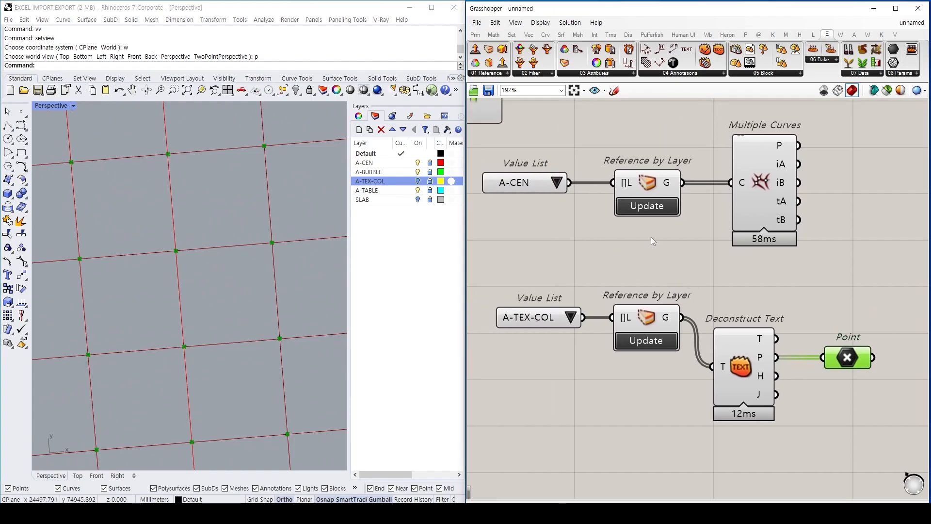
pyautogui.click(768, 185)
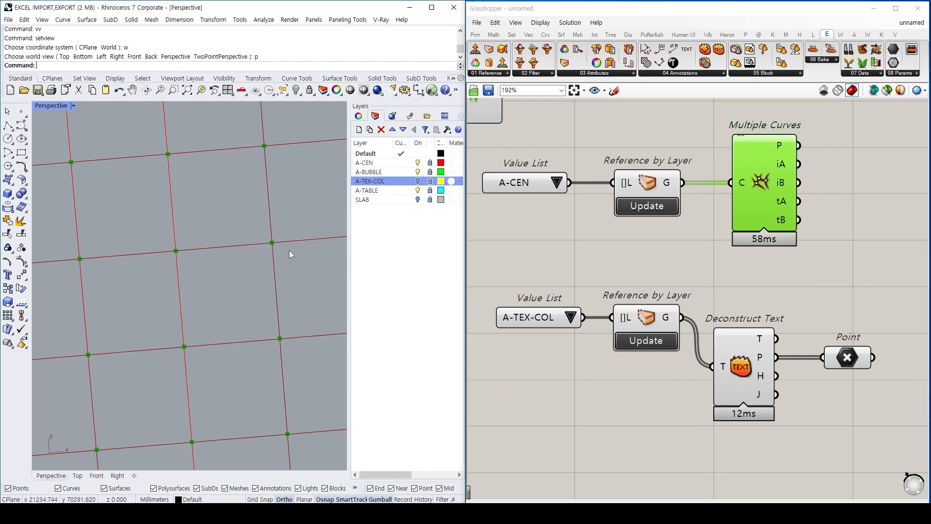
pyautogui.scroll(-3, 304, 257)
pyautogui.scroll(1, 205, 173)
pyautogui.scroll(2, 200, 251)
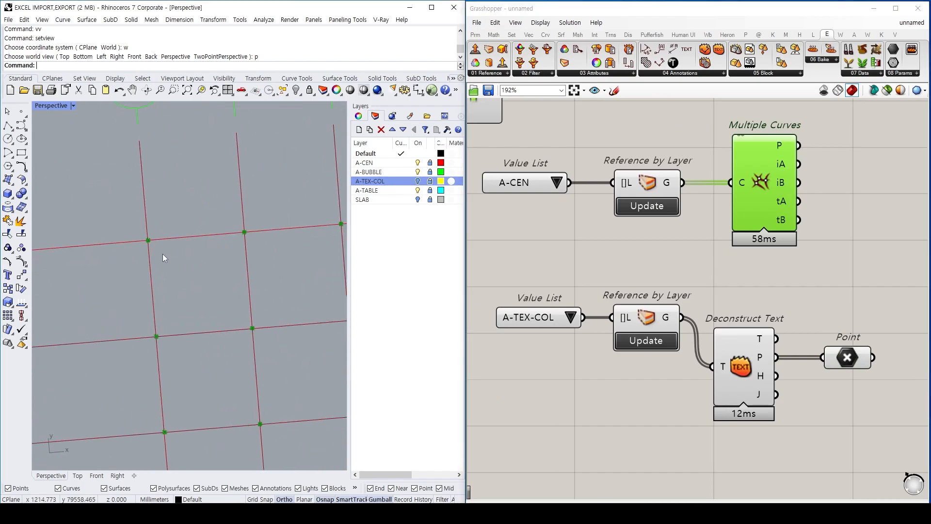
pyautogui.scroll(2, 163, 250)
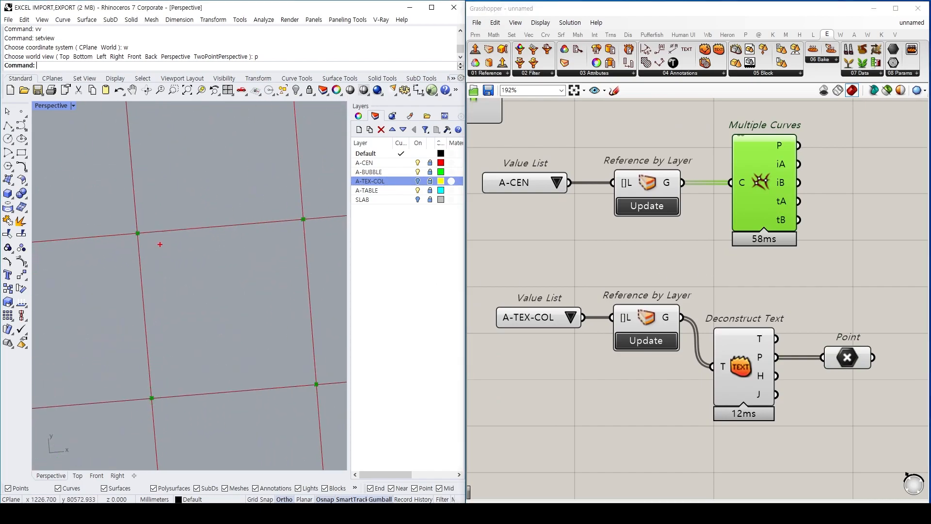
pyautogui.moveTo(143, 238); pyautogui.dragTo(183, 256)
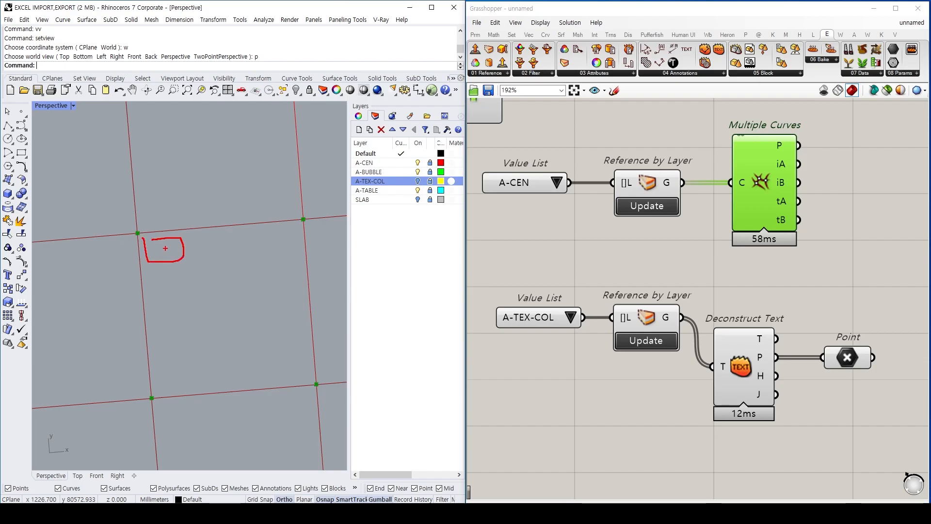
pyautogui.moveTo(859, 387); pyautogui.dragTo(855, 374)
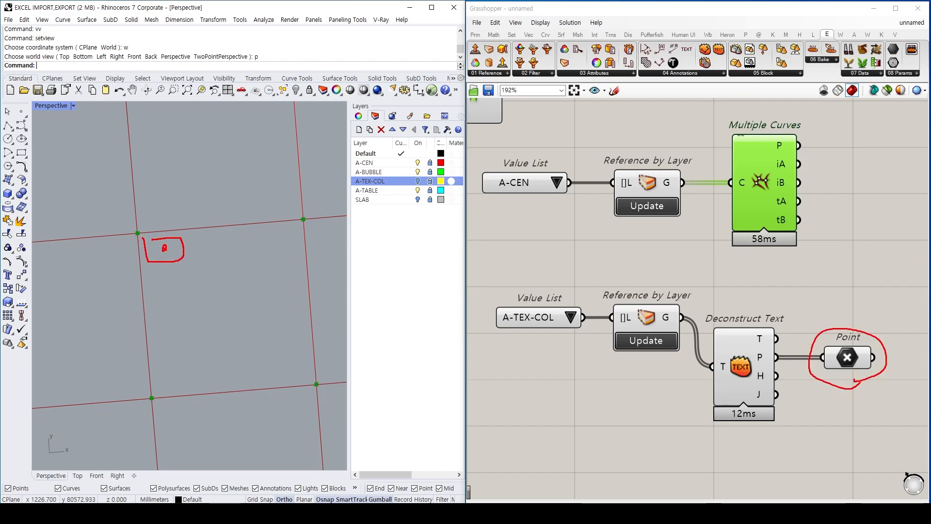
pyautogui.press('Escape')
pyautogui.scroll(-2, 732, 282)
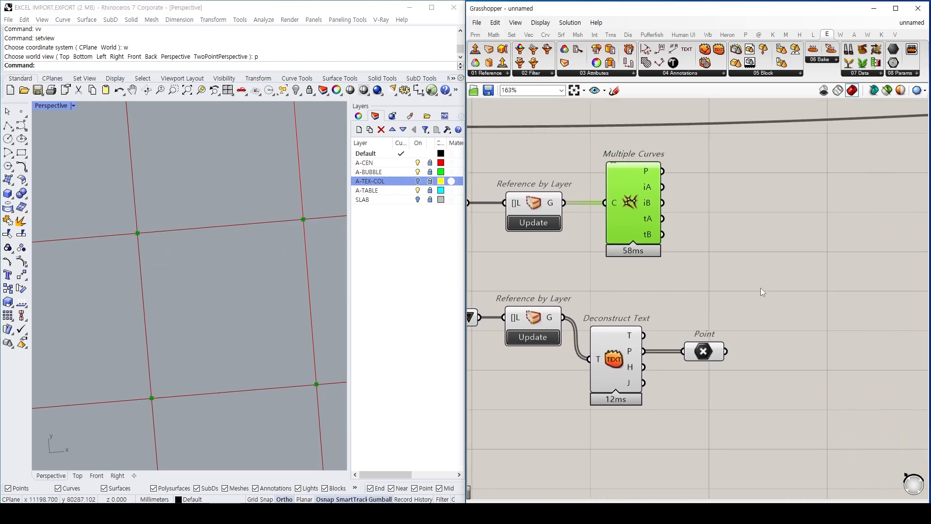
# - Add a Closest Point component to the right of the Multiple Curves and Deconstruct Text components
pyautogui.doubleClick(729, 290)
pyautogui.click(704, 351)
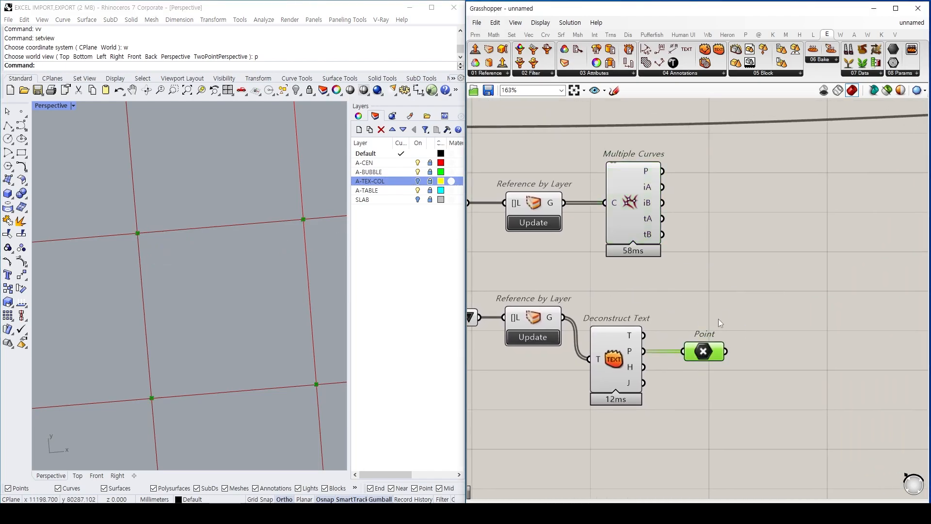
pyautogui.doubleClick(800, 292)
pyautogui.write('close')
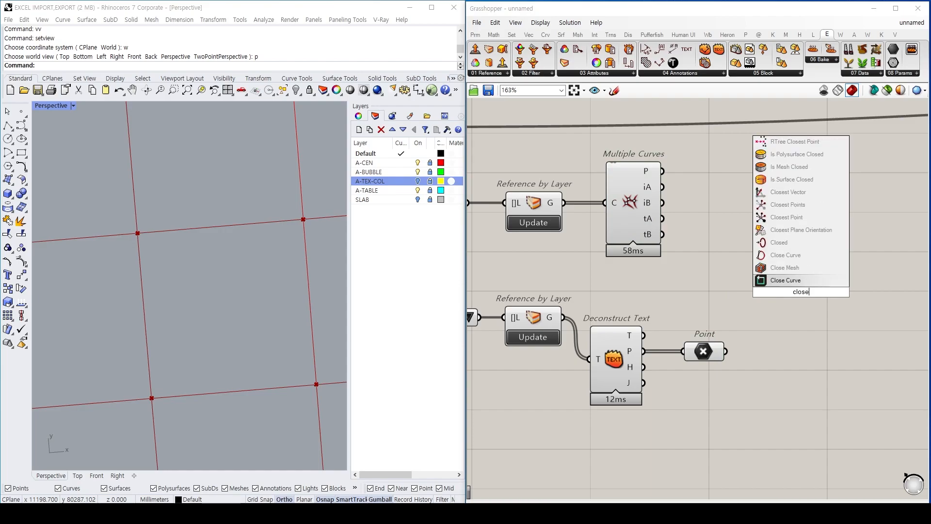
pyautogui.press('BackSpace')
pyautogui.press('BackSpace')
pyautogui.press('BackSpace')
pyautogui.write('ose')
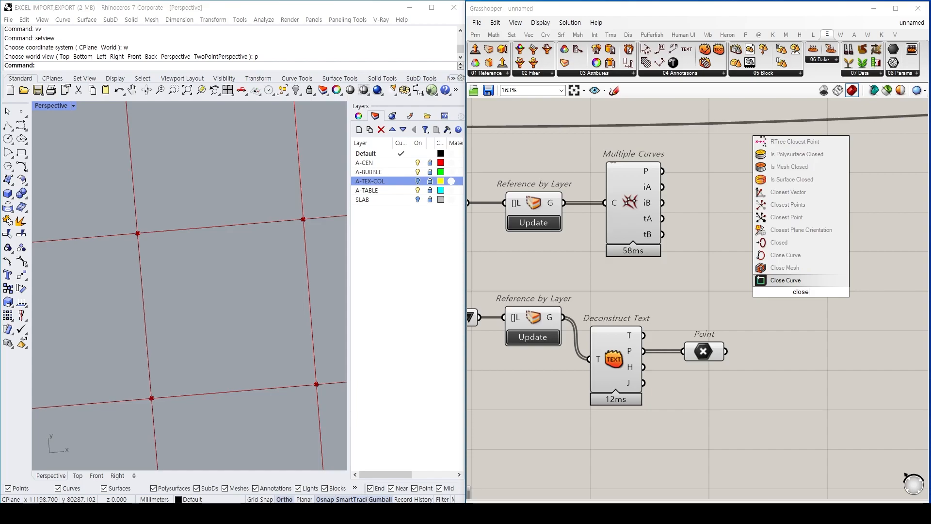
pyautogui.write('s')
pyautogui.press('Up')
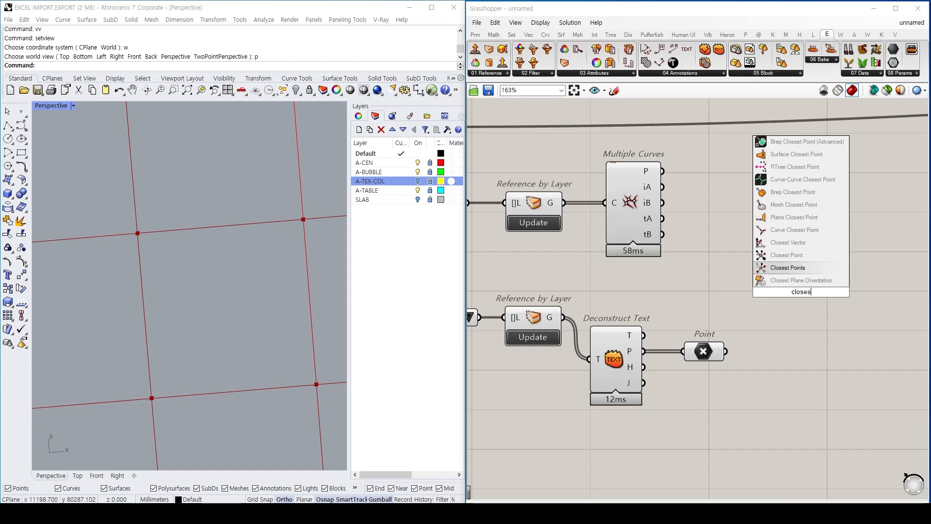
pyautogui.press('Up')
pyautogui.press('Up')
pyautogui.press('Down')
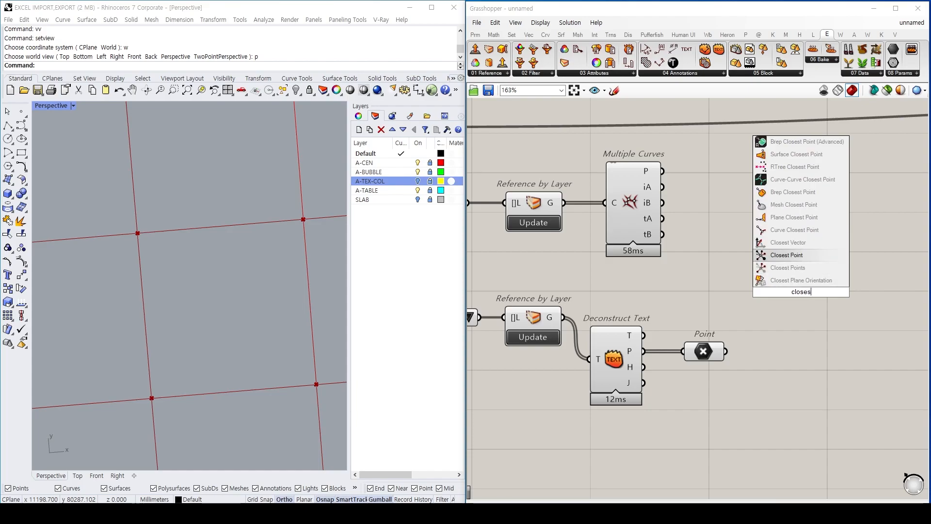
pyautogui.press('Return')
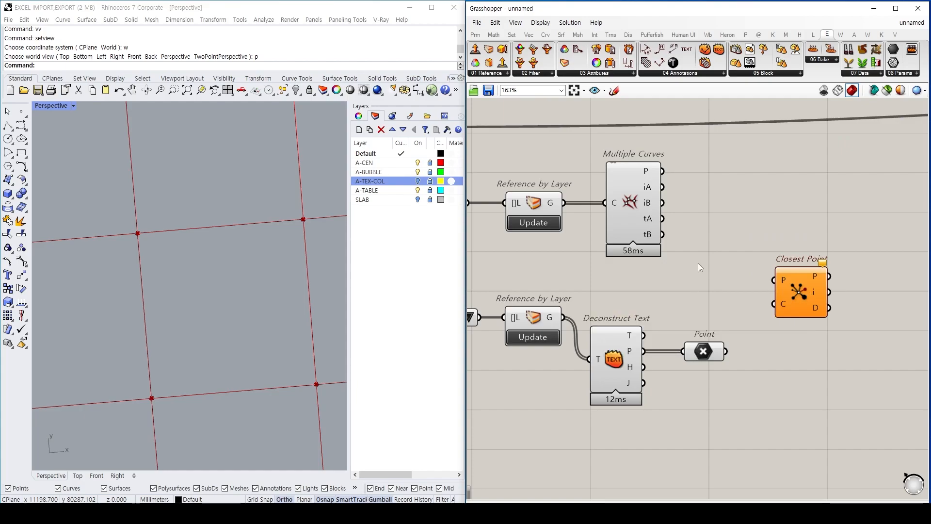
# - Feed Closest Point the intersection points as P and the Deconstruct Text planes as C, and remove the Point parameter
pyautogui.moveTo(662, 171); pyautogui.dragTo(786, 322)
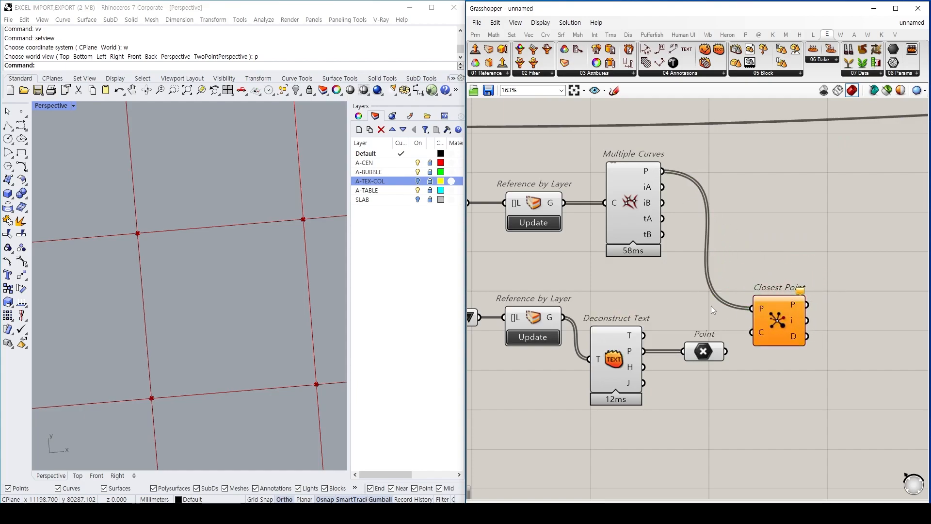
pyautogui.moveTo(643, 351); pyautogui.dragTo(751, 363)
pyautogui.press('Delete')
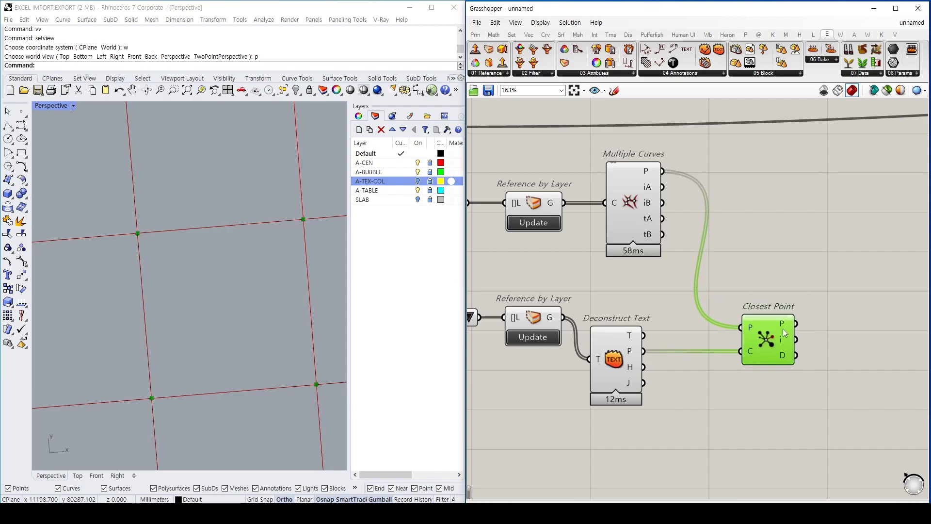
# - Show the Deconstruct Text label strings in a Panel and compare them with Closest Point's index output
pyautogui.moveTo(785, 330)
pyautogui.moveTo(782, 281); pyautogui.dragTo(700, 270, button='right')
pyautogui.click(715, 240)
pyautogui.doubleClick(572, 292)
pyautogui.write('panel')
pyautogui.press('Return')
pyautogui.moveTo(562, 324); pyautogui.dragTo(580, 270)
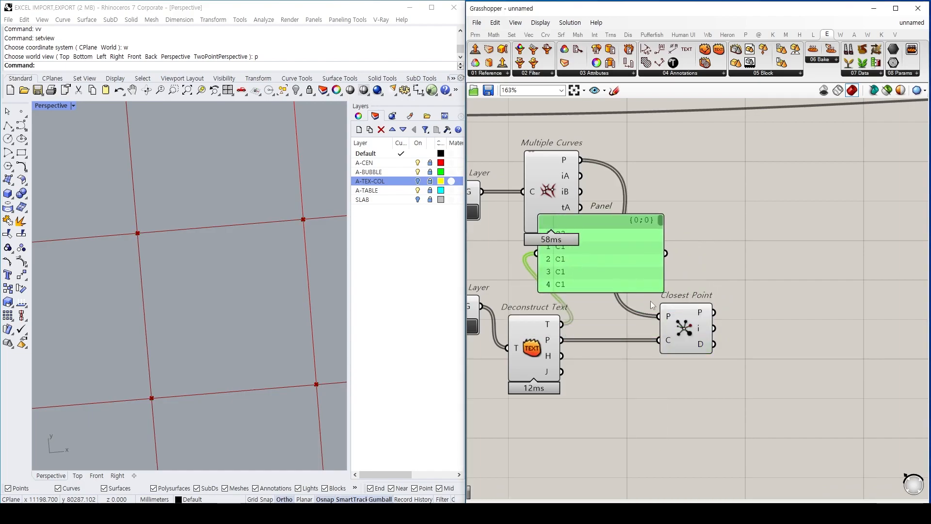
pyautogui.moveTo(640, 290); pyautogui.dragTo(597, 351)
pyautogui.moveTo(708, 335)
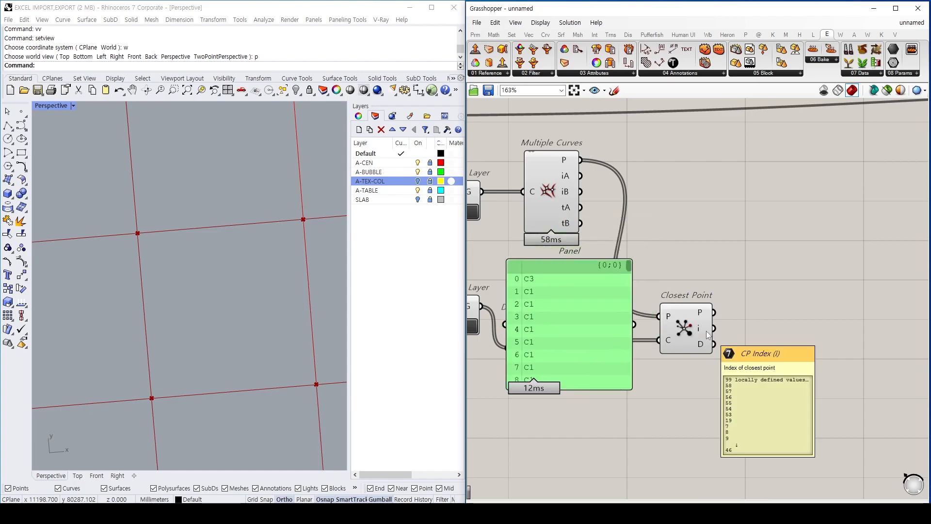
pyautogui.press('Delete')
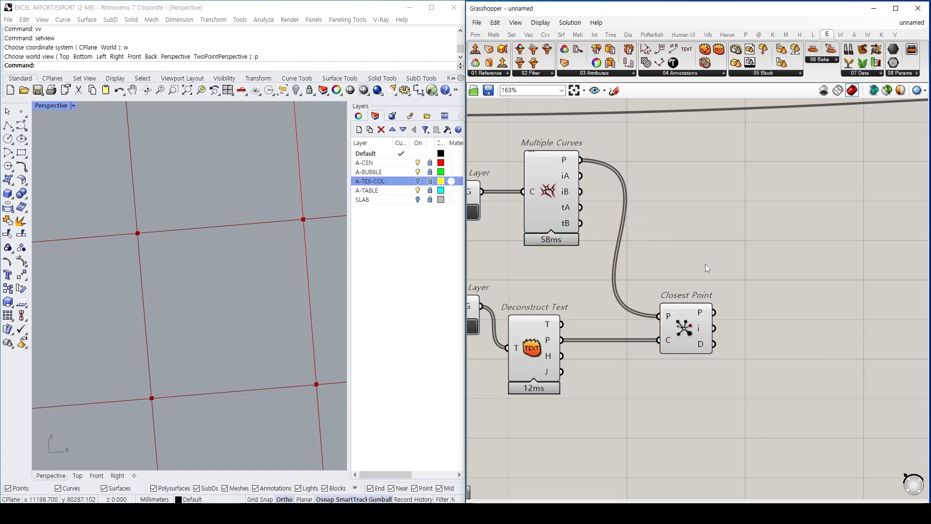
pyautogui.hotkey('ctrl', 'z')
pyautogui.hotkey('ctrl', 'z')
pyautogui.click(175, 267)
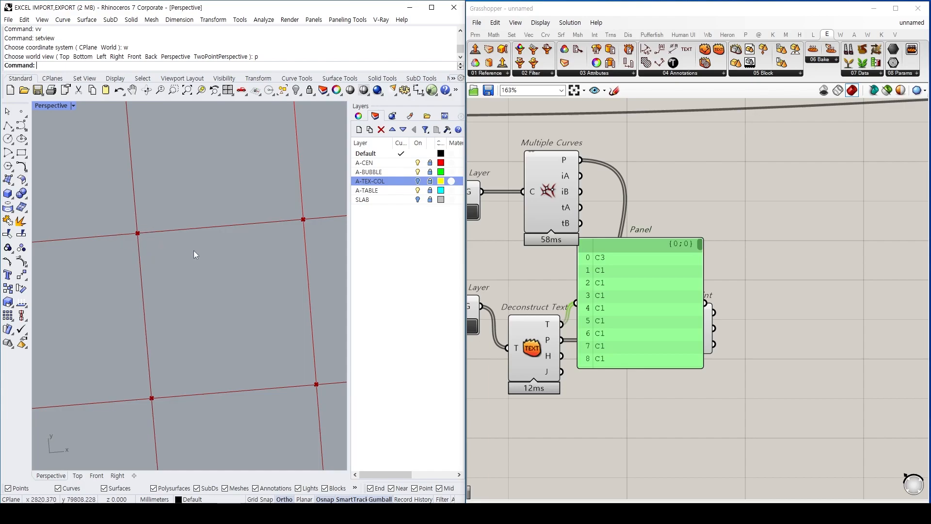
# - Add a List Item component and feed its list input the label strings from Deconstruct Text
pyautogui.doubleClick(755, 246)
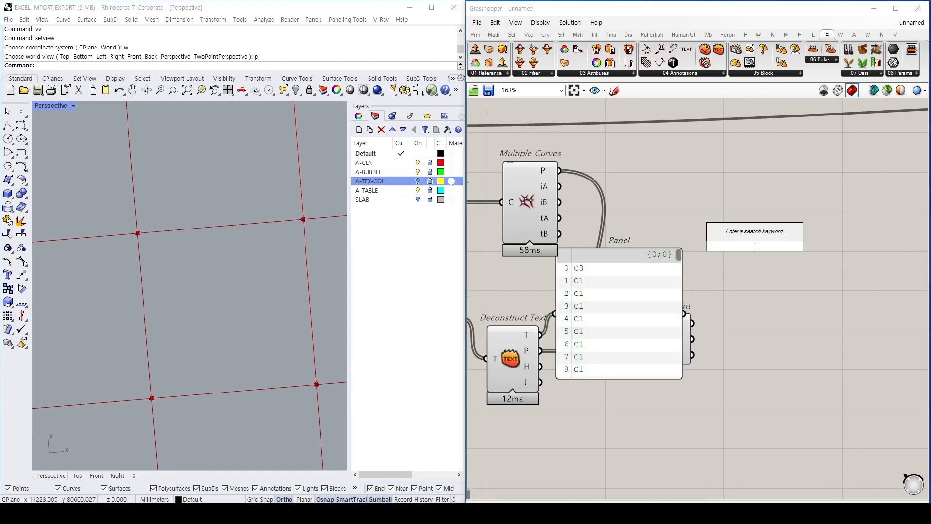
pyautogui.write('list i')
pyautogui.press('Return')
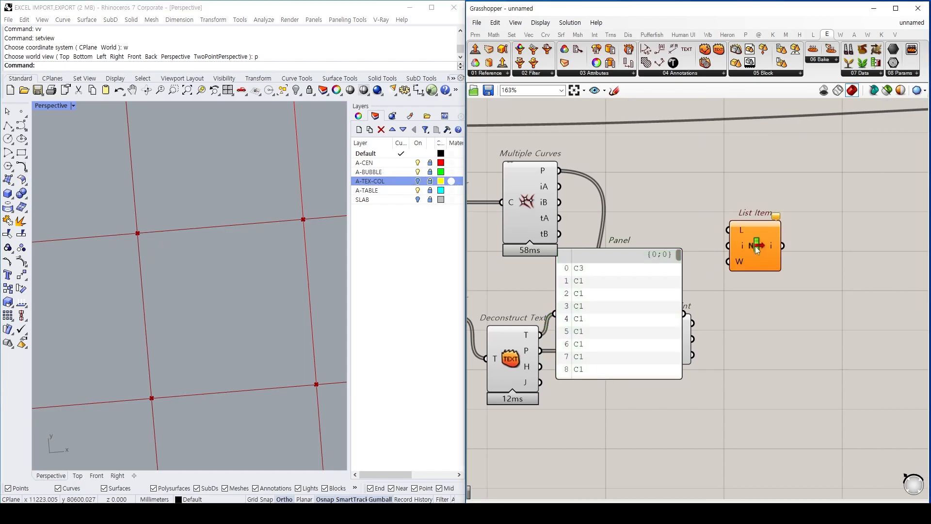
pyautogui.moveTo(637, 311); pyautogui.dragTo(671, 304, button='right')
pyautogui.moveTo(660, 309); pyautogui.dragTo(688, 233)
pyautogui.moveTo(578, 326); pyautogui.dragTo(764, 222)
# - Delete the text Panel and connect Closest Point's index output to the index input of the new List Item
pyautogui.moveTo(711, 238); pyautogui.dragTo(709, 236)
pyautogui.moveTo(790, 251); pyautogui.dragTo(803, 322)
pyautogui.click(718, 270)
pyautogui.press('Delete')
pyautogui.moveTo(728, 331); pyautogui.dragTo(775, 309)
pyautogui.moveTo(804, 319); pyautogui.dragTo(786, 271)
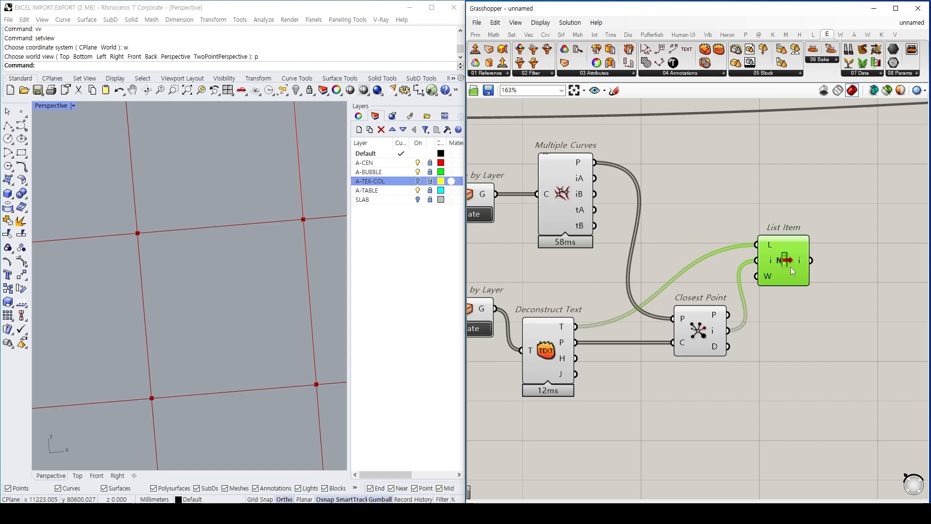
pyautogui.moveTo(793, 266); pyautogui.dragTo(792, 324, button='right')
pyautogui.scroll(-3, 219, 238)
pyautogui.scroll(-5, 277, 251)
pyautogui.scroll(-3, 804, 273)
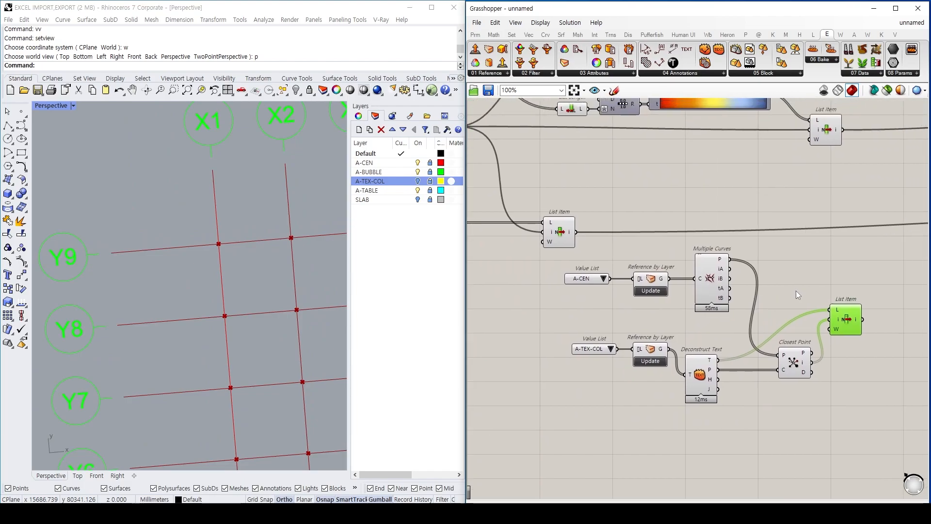
pyautogui.moveTo(825, 298); pyautogui.dragTo(784, 301, button='right')
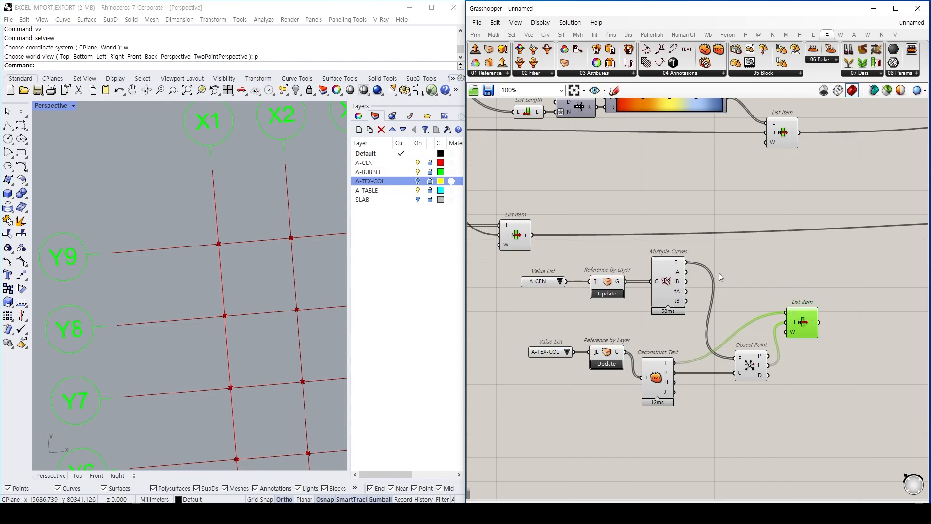
# - Add another List Item component and feed its list input the intersection points from Multiple Curves
pyautogui.scroll(1, 719, 273)
pyautogui.click(650, 329)
pyautogui.scroll(1, 712, 320)
pyautogui.doubleClick(746, 313)
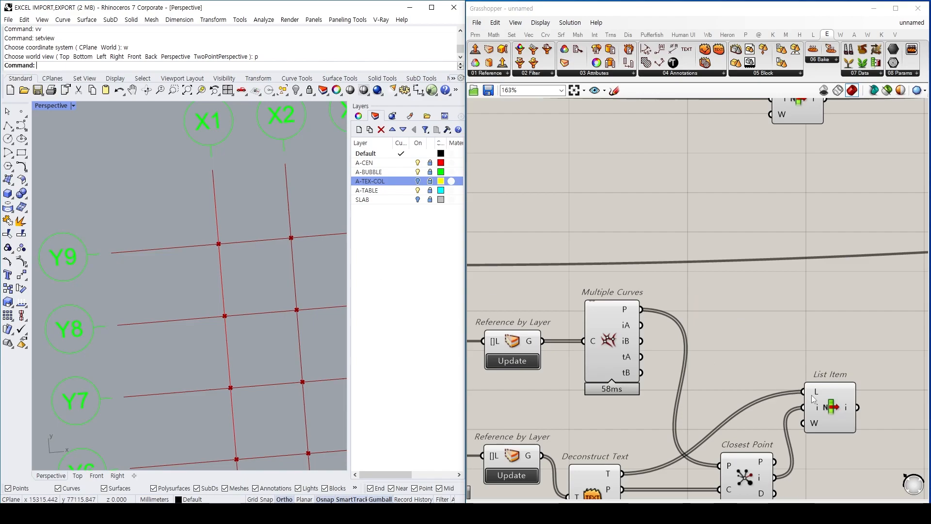
pyautogui.click(845, 413)
pyautogui.moveTo(846, 412)
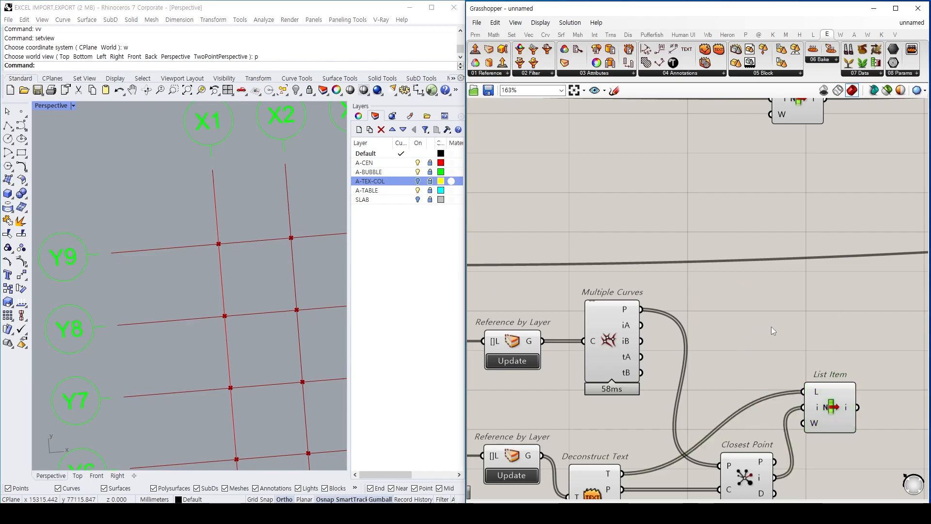
pyautogui.doubleClick(771, 327)
pyautogui.write('list item')
pyautogui.press('Return')
pyautogui.moveTo(640, 309); pyautogui.dragTo(744, 310)
pyautogui.click(780, 340)
# - Locate the new List Item's point in the Rhino viewport and examine the column label beside it
pyautogui.middleClick(810, 338)
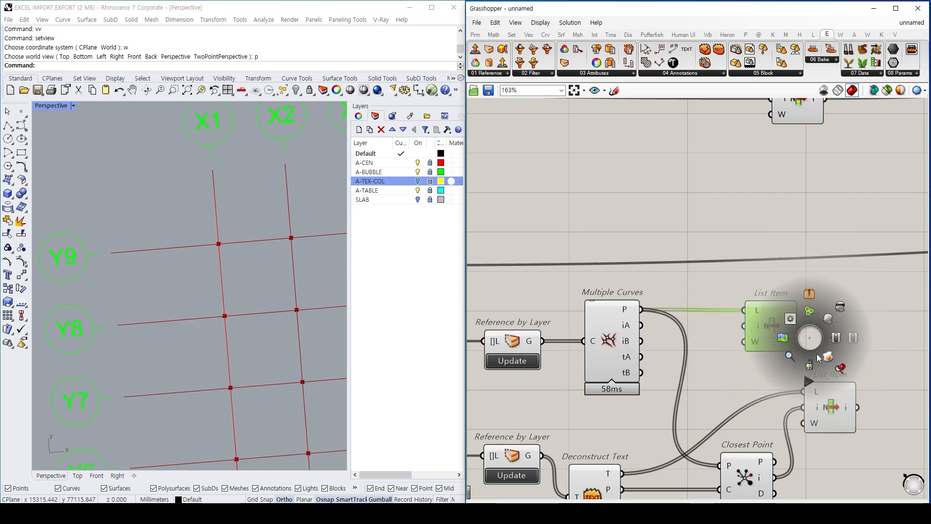
pyautogui.middleClick(764, 337)
pyautogui.click(796, 369)
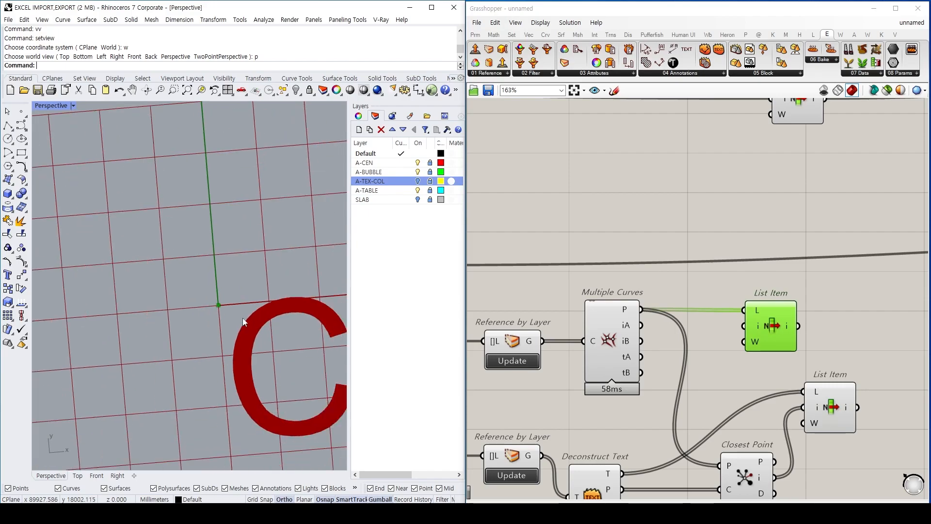
pyautogui.scroll(-10, 247, 296)
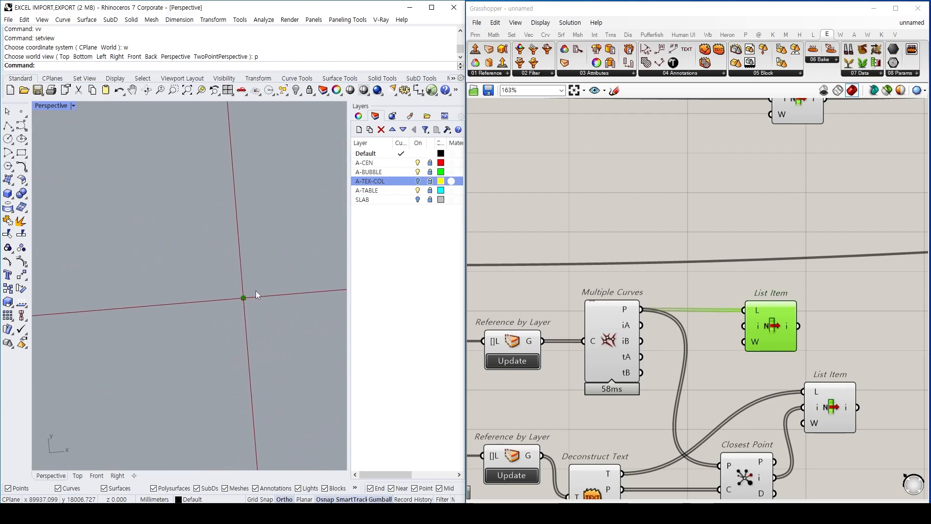
pyautogui.scroll(12, 249, 295)
pyautogui.scroll(5, 232, 277)
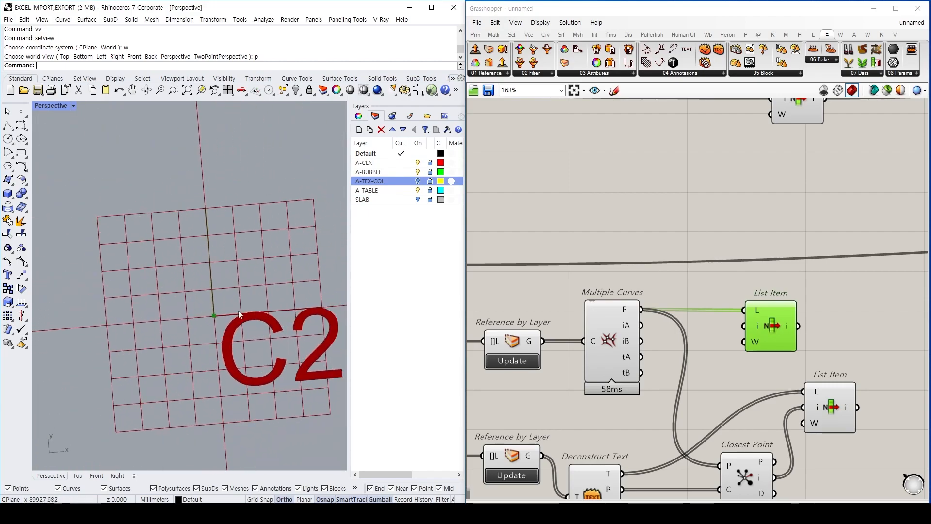
pyautogui.scroll(-7, 228, 305)
pyautogui.scroll(1, 290, 250)
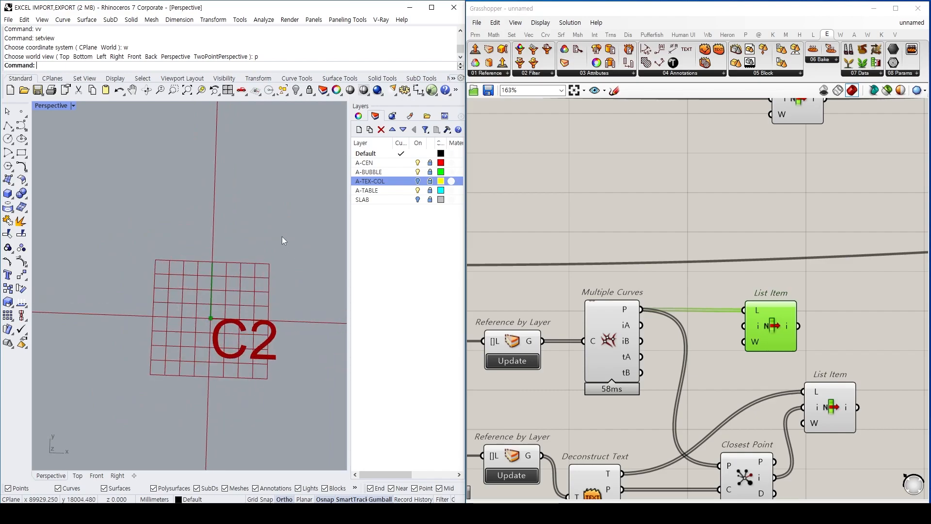
# - Set the Default annotation style's model space scale to 50 in the Rhino document properties
pyautogui.write('Units')
pyautogui.press('Return')
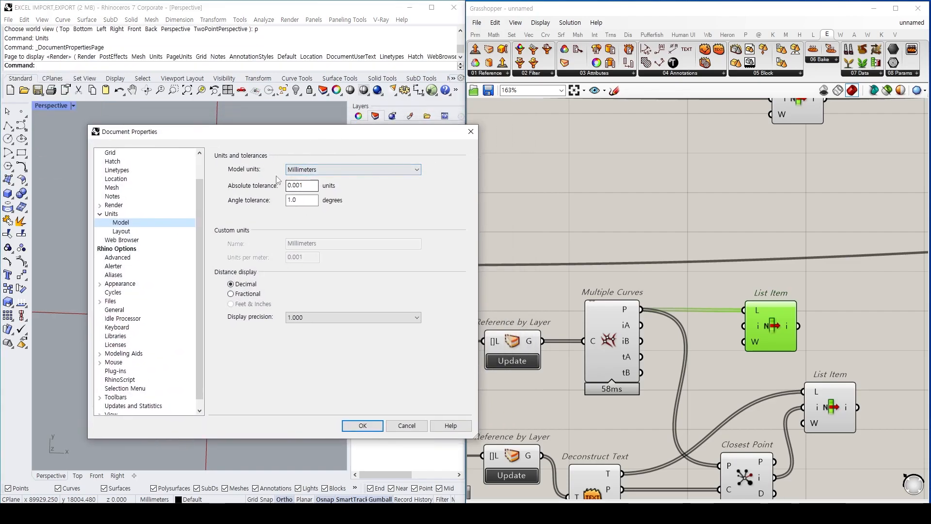
pyautogui.scroll(1, 151, 211)
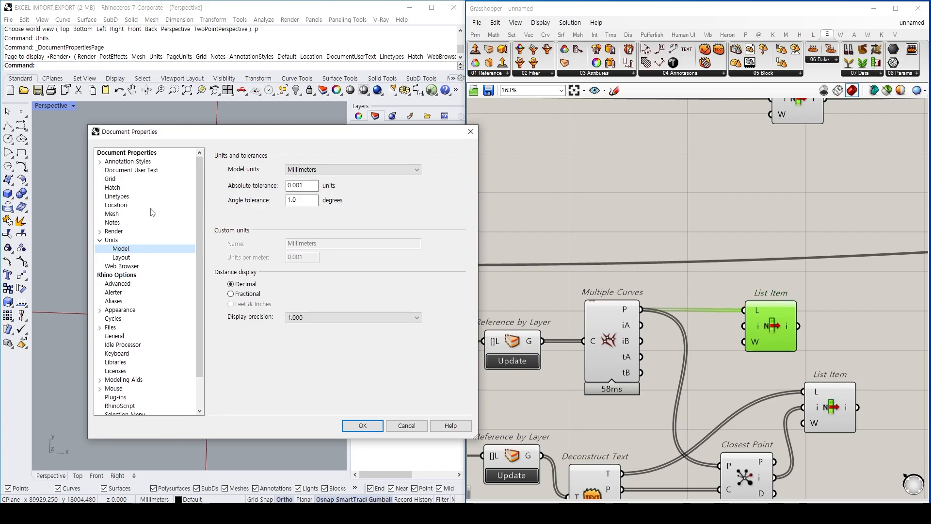
pyautogui.click(134, 162)
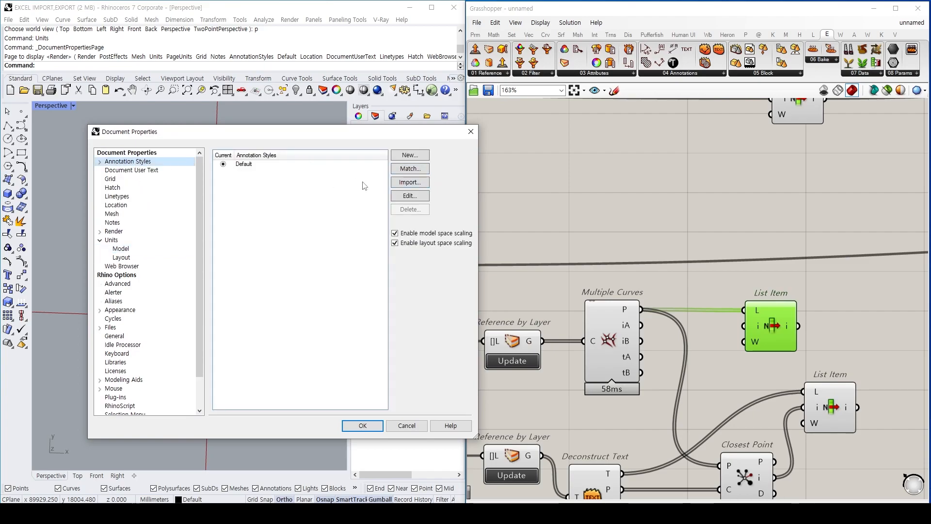
pyautogui.click(270, 166)
pyautogui.click(410, 195)
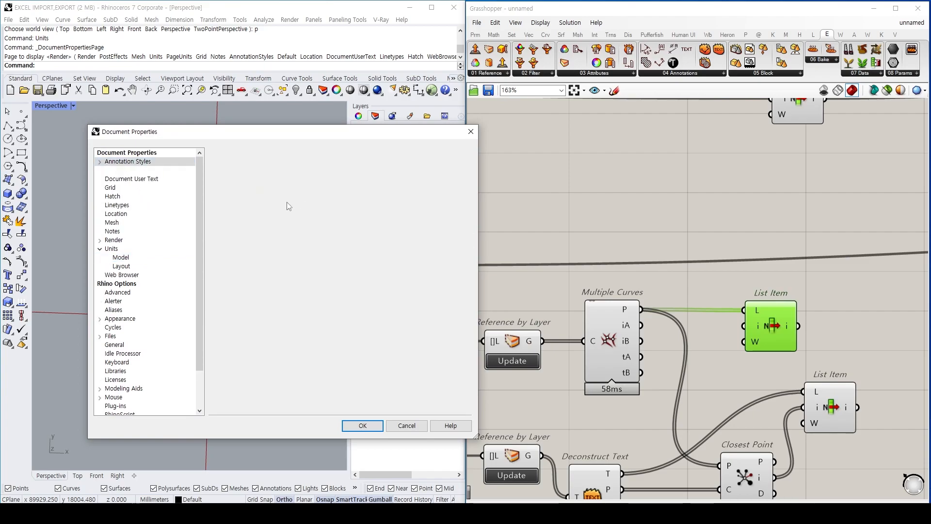
pyautogui.write('50')
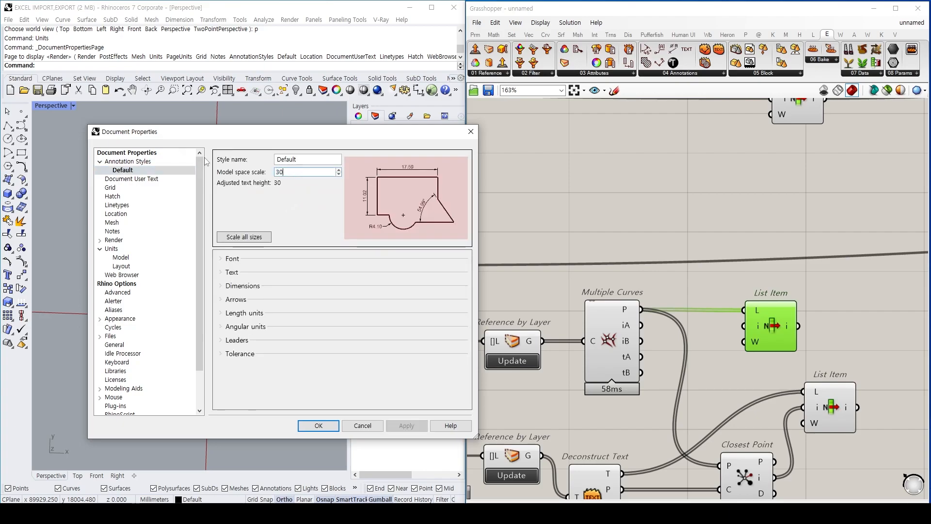
pyautogui.click(406, 425)
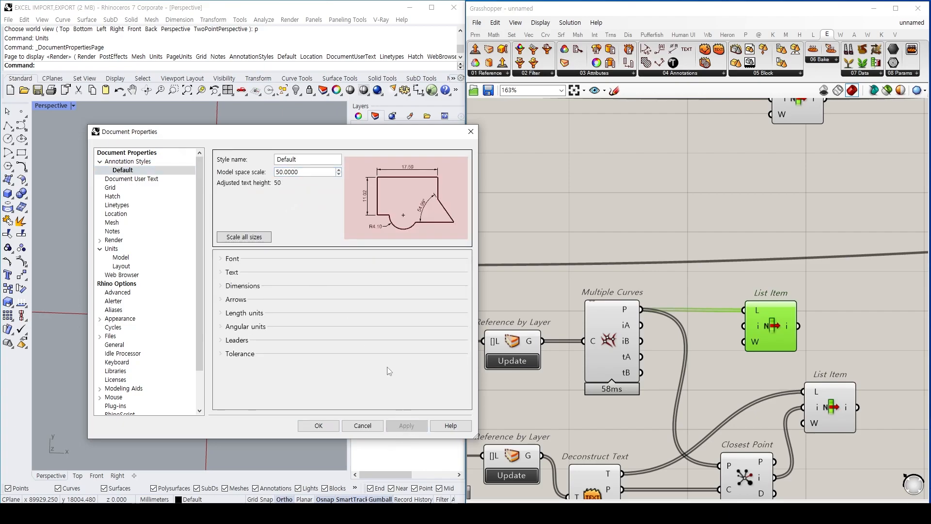
pyautogui.click(316, 427)
pyautogui.scroll(-8, 291, 362)
pyautogui.scroll(-5, 271, 334)
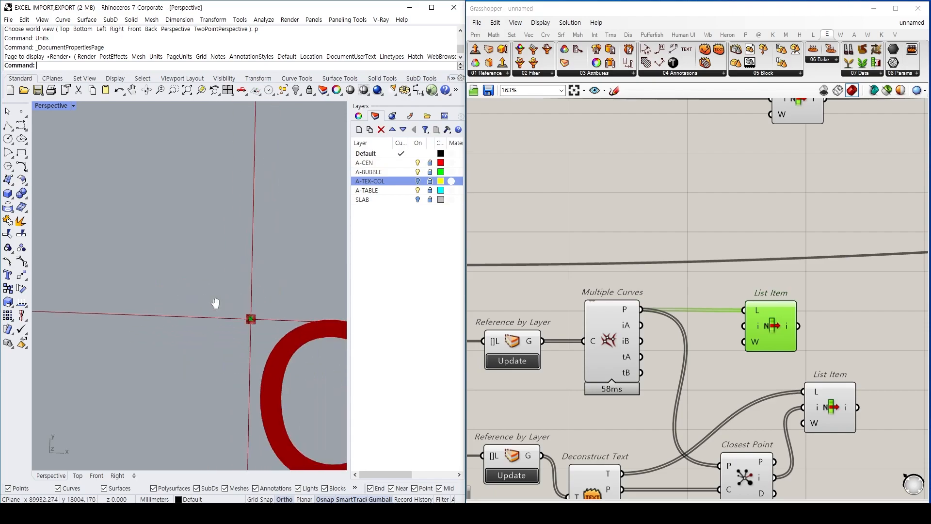
# - Try a model space scale of 5 for the Default annotation style, and settle on 10
pyautogui.write('ZEA')
pyautogui.press('Return')
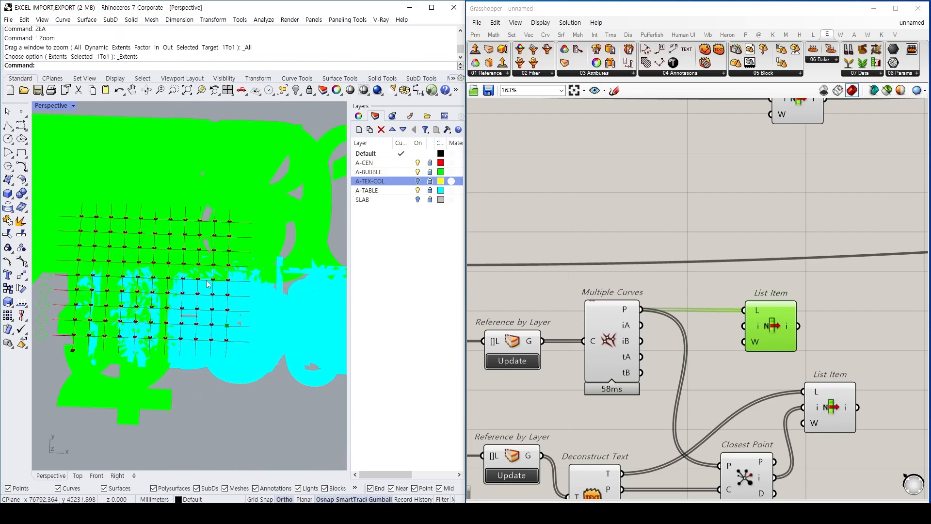
pyautogui.write('Options')
pyautogui.press('Return')
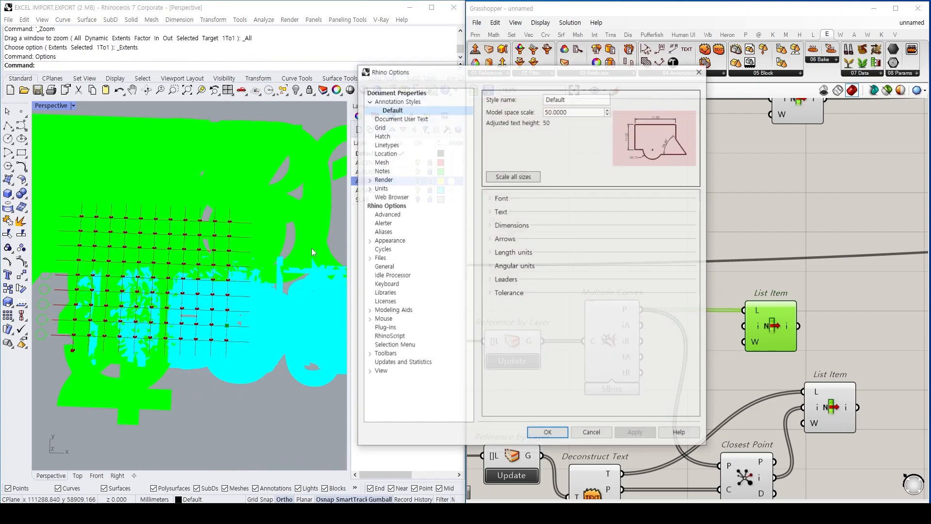
pyautogui.doubleClick(568, 112)
pyautogui.write('5')
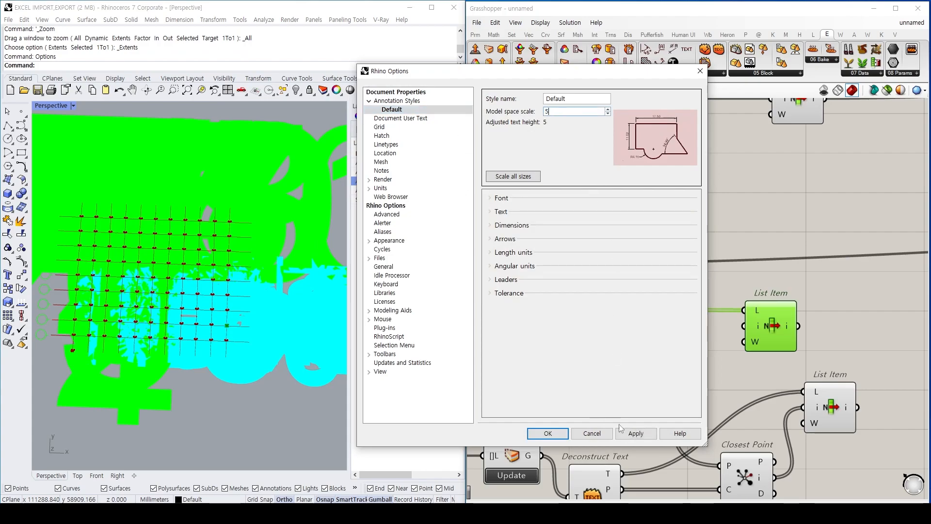
pyautogui.click(634, 433)
pyautogui.doubleClick(561, 112)
pyautogui.write('10')
pyautogui.click(635, 433)
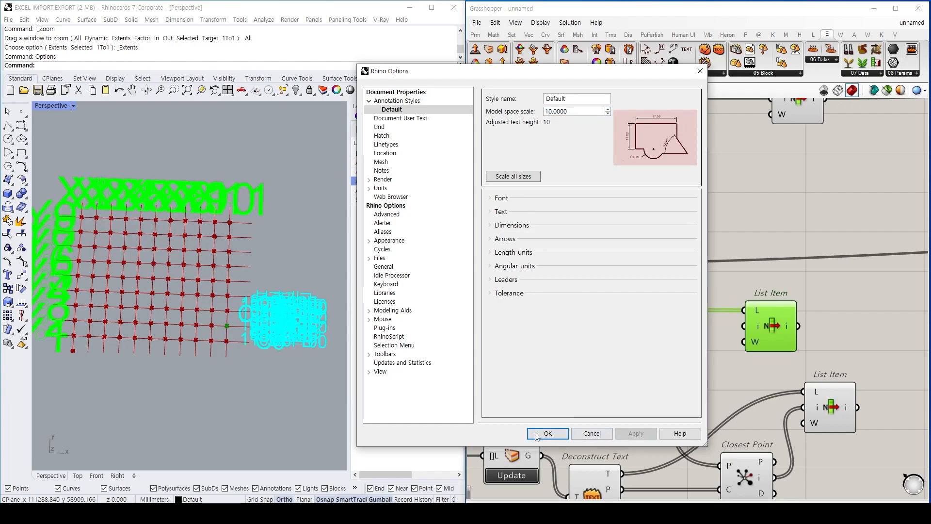
pyautogui.click(547, 433)
# - Switch Rhino to the Top view and examine the column label at a grid intersection
pyautogui.scroll(5, 228, 350)
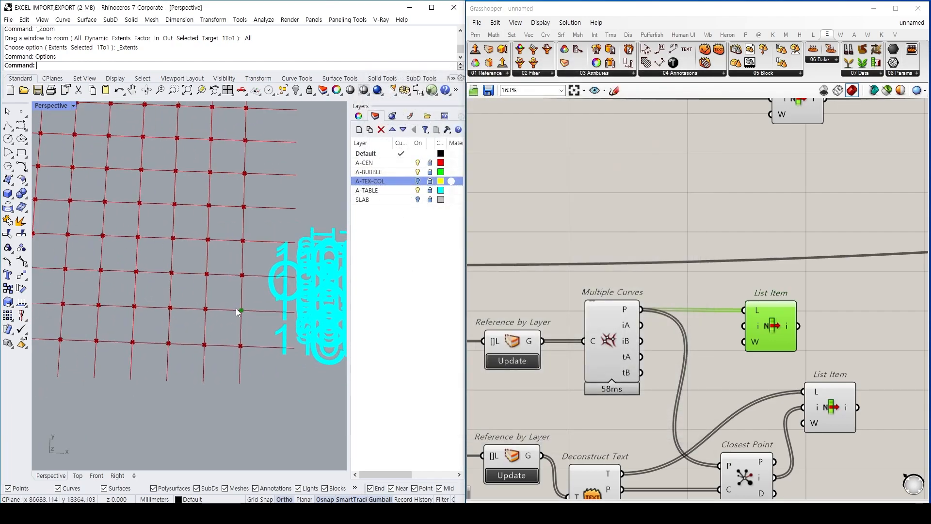
pyautogui.scroll(5, 228, 314)
pyautogui.scroll(-3, 246, 299)
pyautogui.write('vt')
pyautogui.press('Return')
pyautogui.scroll(5, 231, 315)
pyautogui.scroll(3, 139, 323)
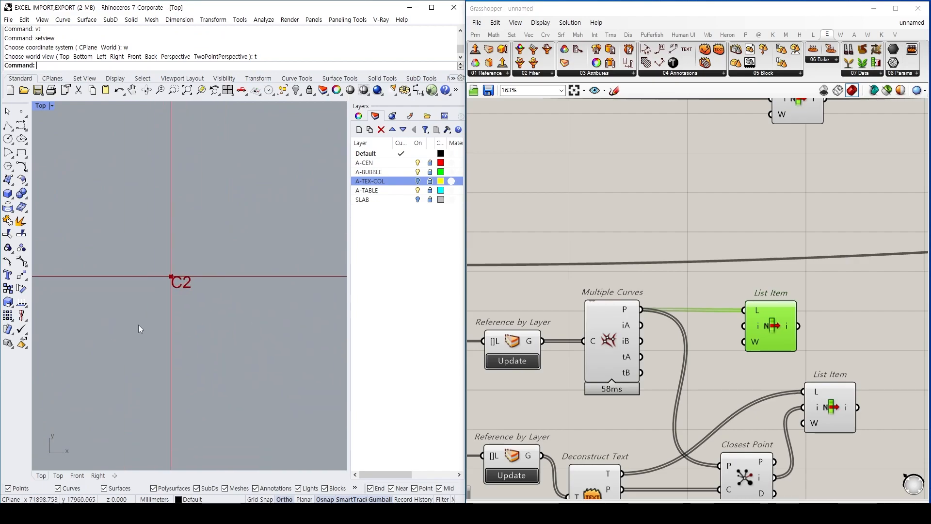
pyautogui.scroll(-3, 218, 257)
pyautogui.scroll(3, 211, 261)
pyautogui.click(502, 295)
pyautogui.scroll(-7, 601, 291)
pyautogui.moveTo(598, 315); pyautogui.dragTo(653, 291, button='right')
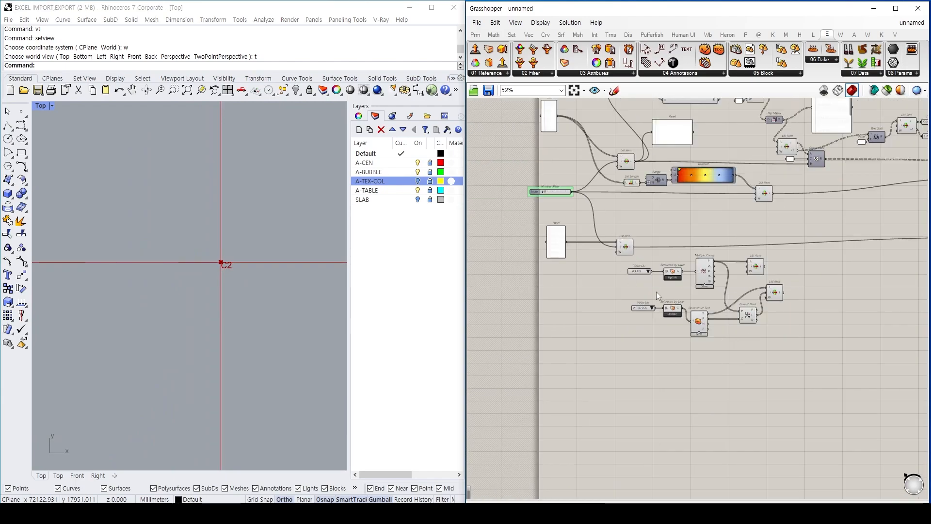
pyautogui.scroll(4, 650, 266)
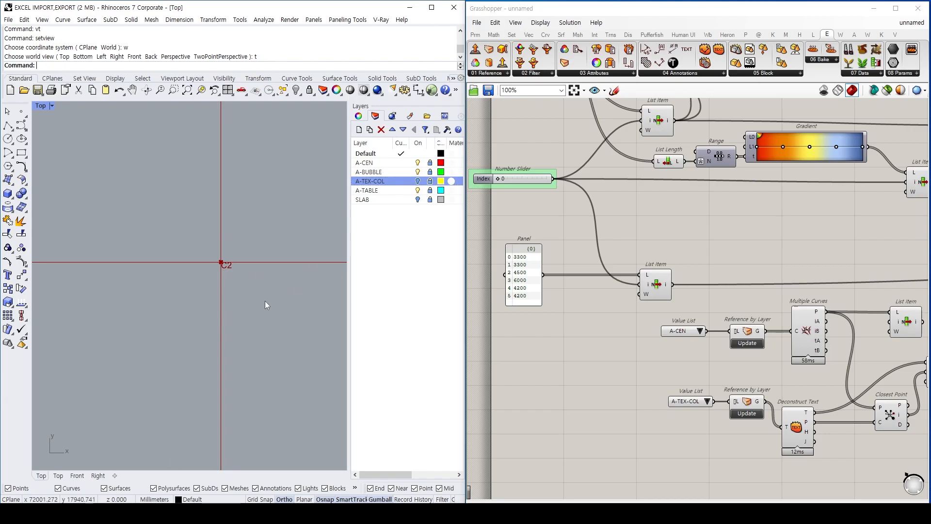
pyautogui.moveTo(632, 356); pyautogui.dragTo(492, 341, button='right')
pyautogui.moveTo(717, 312); pyautogui.dragTo(742, 336, button='right')
pyautogui.scroll(-5, 248, 239)
pyautogui.write('Units')
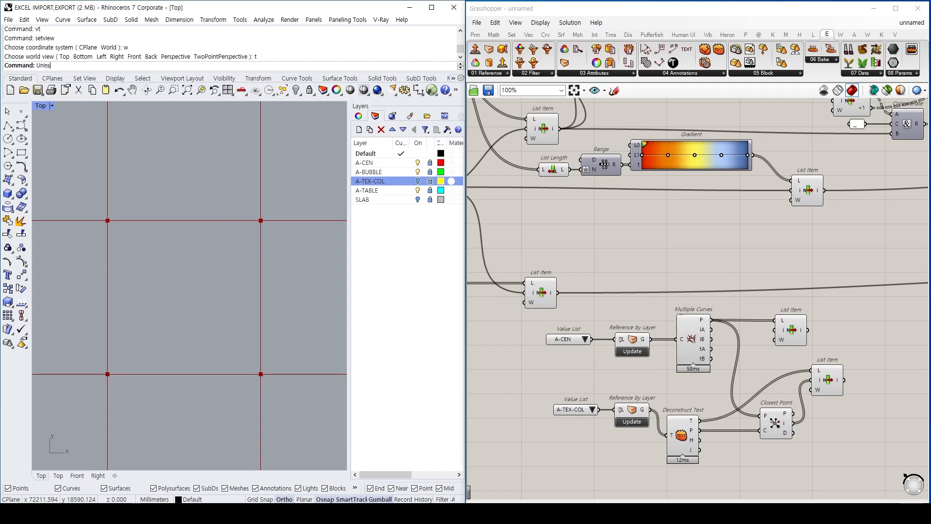
pyautogui.press('Return')
pyautogui.press('Escape')
pyautogui.scroll(3, 260, 215)
pyautogui.moveTo(271, 235); pyautogui.dragTo(236, 270, button='right')
pyautogui.scroll(6, 199, 190)
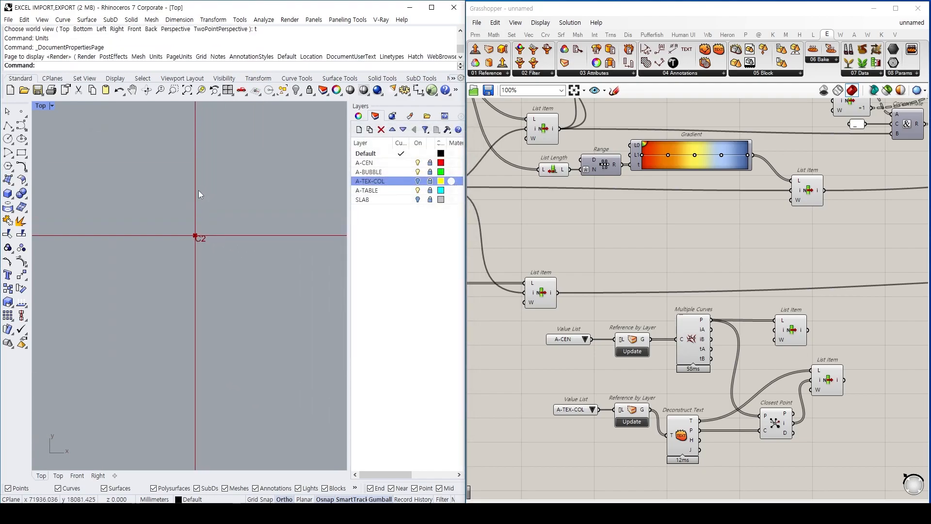
# - Locate the point picked by the intersection-point List Item in the Rhino Top view
pyautogui.click(792, 331)
pyautogui.middleClick(795, 330)
pyautogui.click(821, 356)
pyautogui.scroll(5, 194, 286)
pyautogui.scroll(4, 187, 284)
pyautogui.scroll(7, 170, 269)
pyautogui.moveTo(139, 303); pyautogui.dragTo(292, 293, button='right')
pyautogui.scroll(5, 254, 325)
pyautogui.moveTo(156, 268); pyautogui.dragTo(203, 327, button='right')
pyautogui.moveTo(815, 381); pyautogui.dragTo(738, 366, button='right')
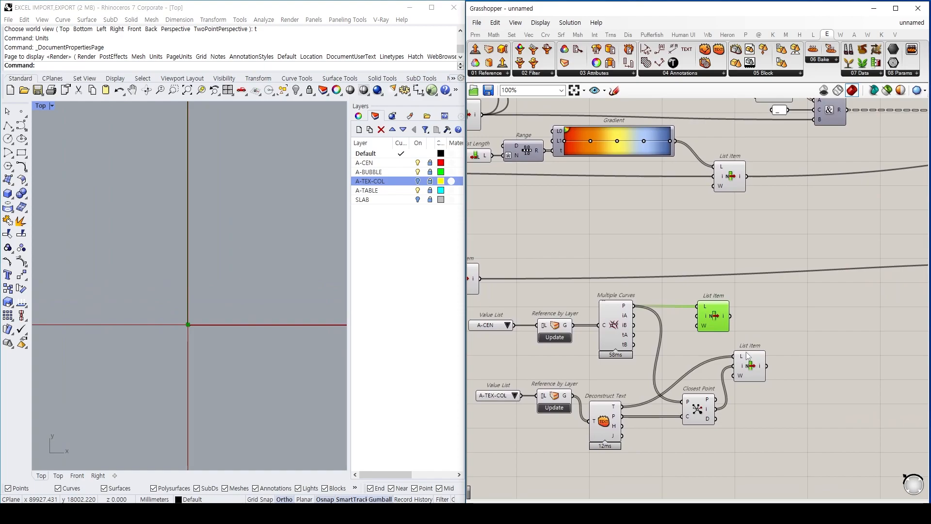
# - Inspect the label strings output by the List Item fed from Deconstruct Text
pyautogui.keyDown('shift'); pyautogui.click(753, 366); pyautogui.keyUp('shift')
pyautogui.click(759, 371)
pyautogui.middleClick(758, 365)
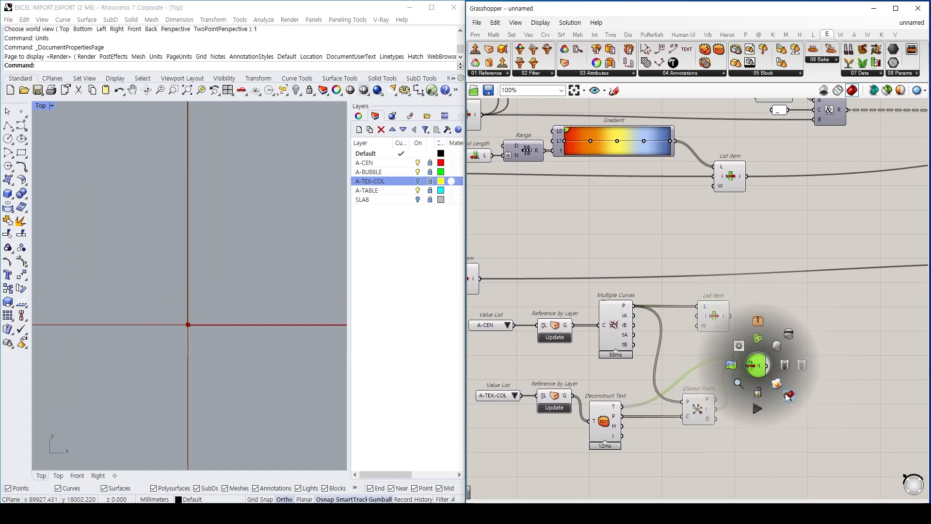
pyautogui.moveTo(763, 368)
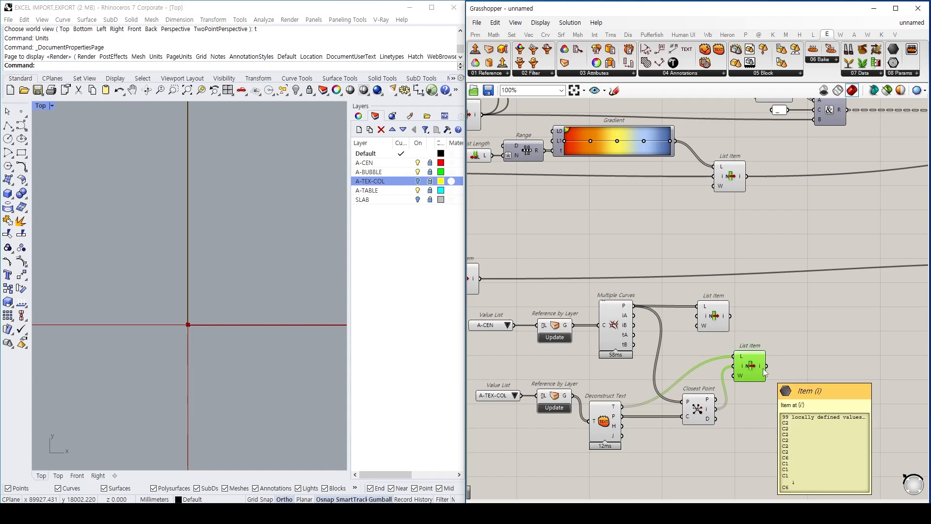
# - Add a third List Item component to the right of the label List Item and shift the intersection-point List Item slightly right
pyautogui.doubleClick(836, 328)
pyautogui.write('list item')
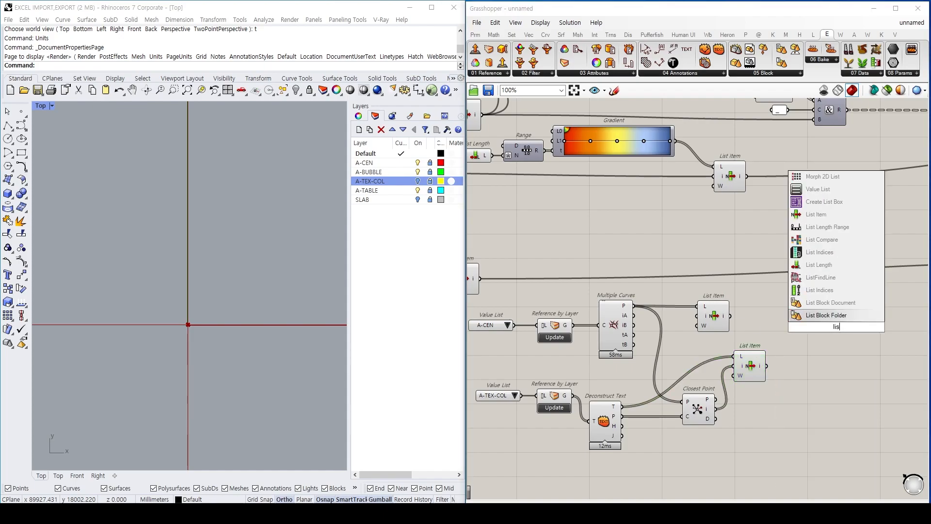
pyautogui.press('Return')
pyautogui.moveTo(708, 320); pyautogui.dragTo(740, 320)
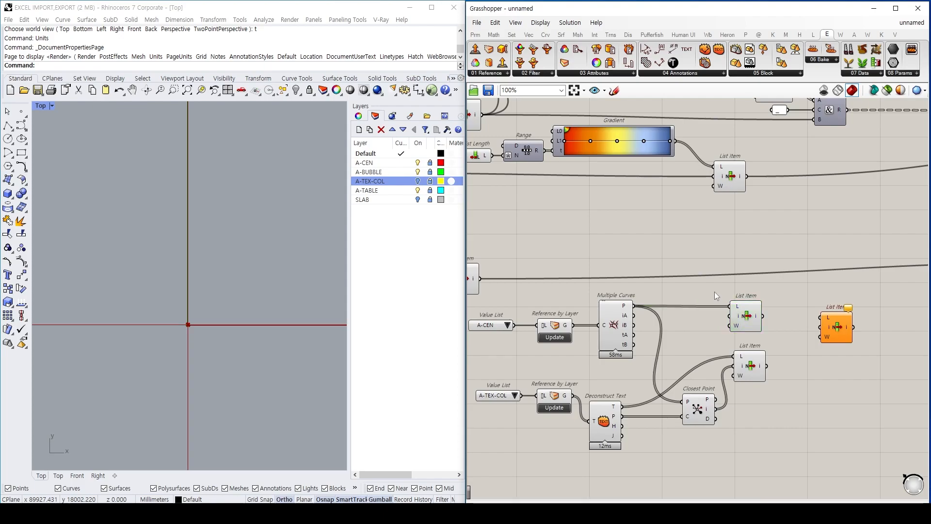
# - Add an index slider at 0 for the intersection-point and newest List Items, and feed the matched labels into the newest one's list input
pyautogui.doubleClick(714, 292)
pyautogui.write('"')
pyautogui.press('BackSpace')
pyautogui.write('0')
pyautogui.press('Return')
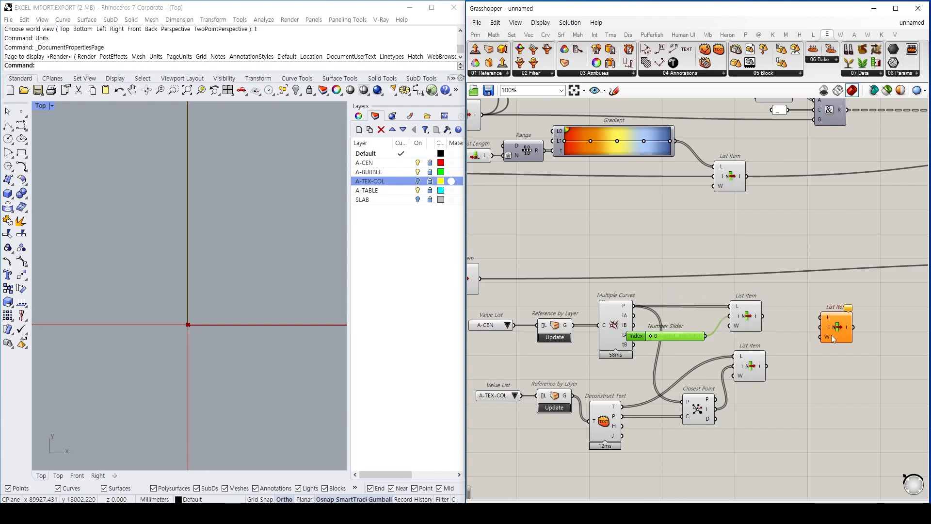
pyautogui.moveTo(766, 366); pyautogui.dragTo(705, 335)
# - Select the two slider-driven List Items and compare the picked intersection point in Rhino with its column label
pyautogui.click(747, 315)
pyautogui.keyDown('shift'); pyautogui.click(838, 330); pyautogui.keyUp('shift')
pyautogui.middleClick(847, 300)
pyautogui.click(880, 330)
pyautogui.scroll(5, 188, 300)
pyautogui.scroll(10, 205, 258)
pyautogui.scroll(-5, 193, 255)
pyautogui.scroll(-5, 193, 255)
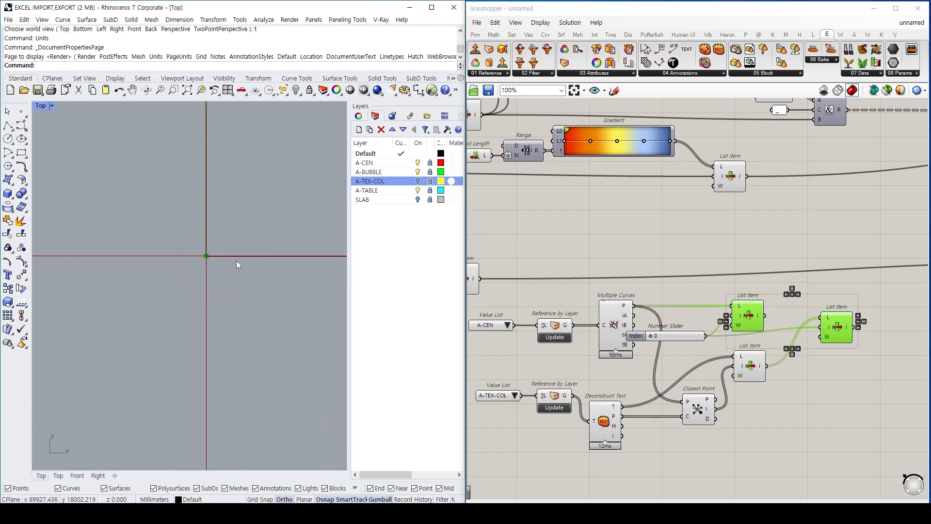
pyautogui.moveTo(268, 223); pyautogui.dragTo(170, 258, button='right')
pyautogui.scroll(-9, 218, 233)
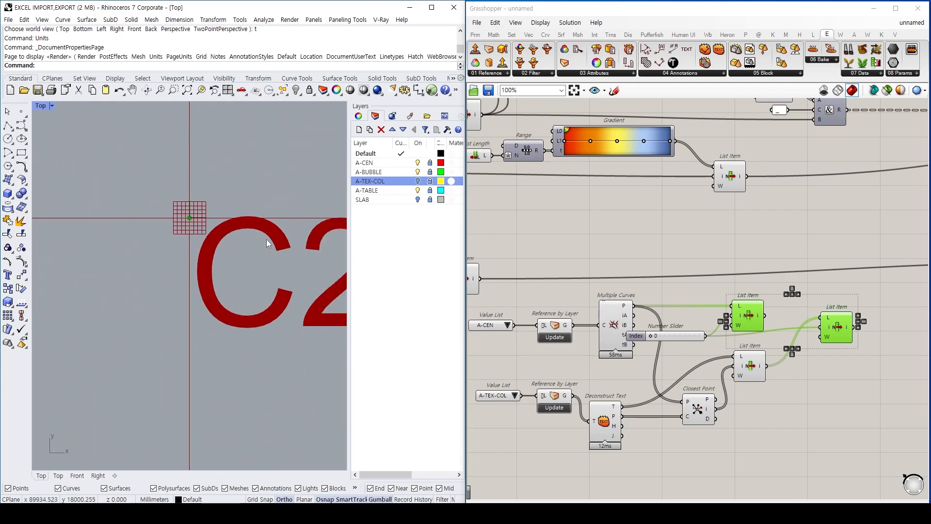
pyautogui.moveTo(266, 240); pyautogui.dragTo(196, 272, button='right')
pyautogui.scroll(2, 732, 350)
pyautogui.moveTo(671, 329); pyautogui.dragTo(659, 319, button='right')
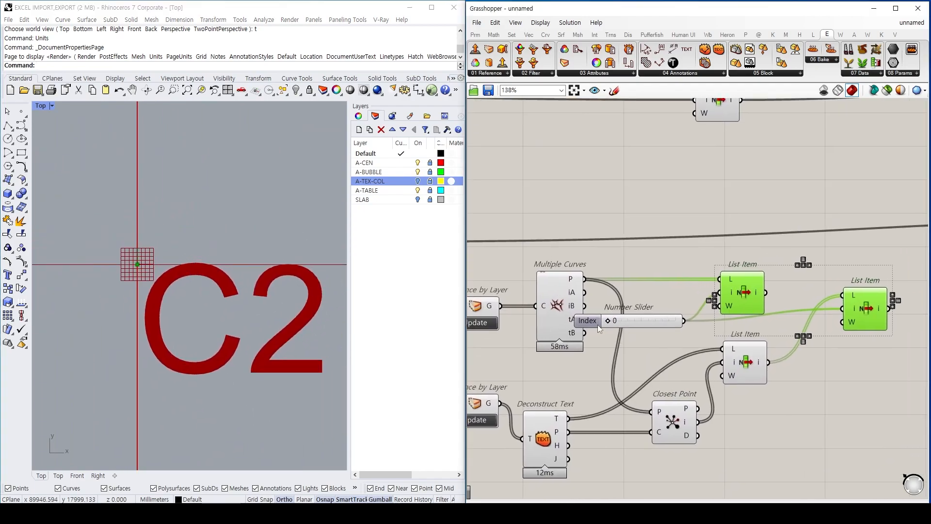
# - Turn on the A-TEX-COL layer and examine the column labels around the picked intersection
pyautogui.click(419, 183)
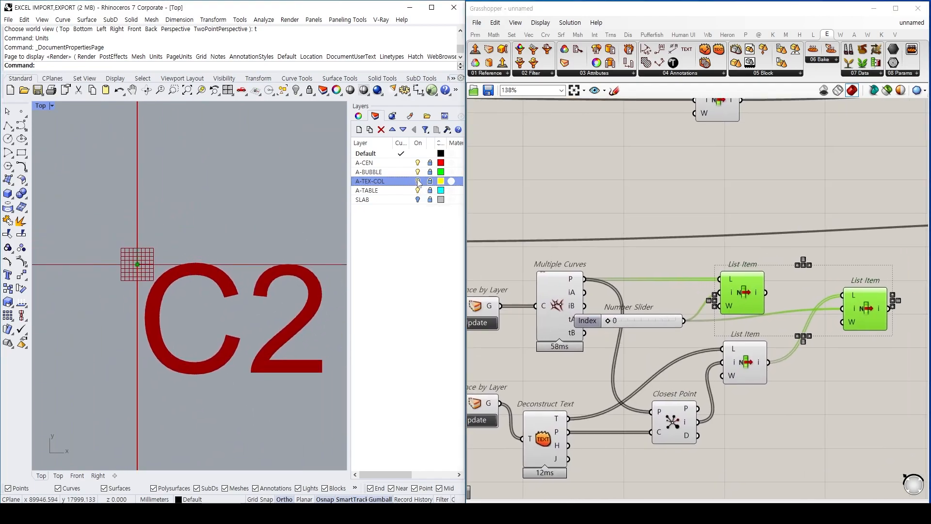
pyautogui.scroll(-5, 218, 243)
pyautogui.scroll(10, 240, 226)
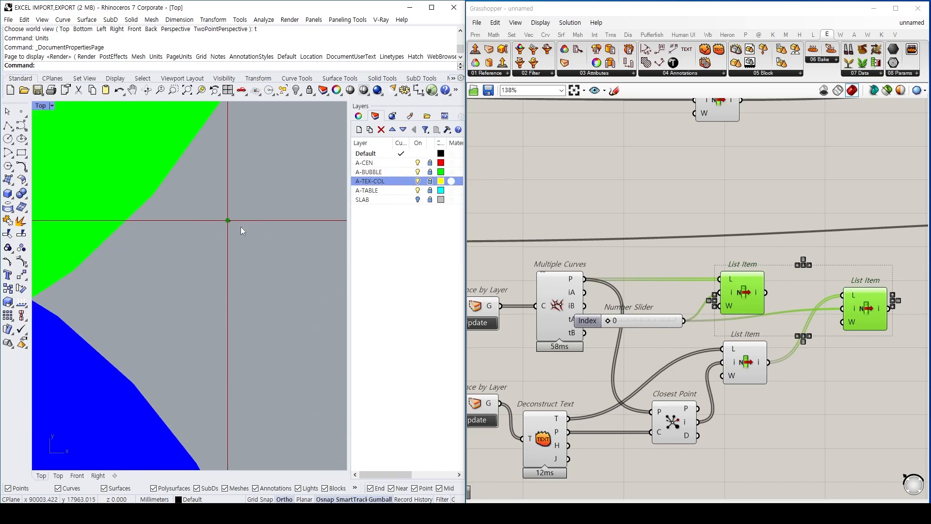
# - Set the Default annotation style's model space scale to 1 in the Rhino options and check the column labels against the grid intersections
pyautogui.scroll(-8, 255, 211)
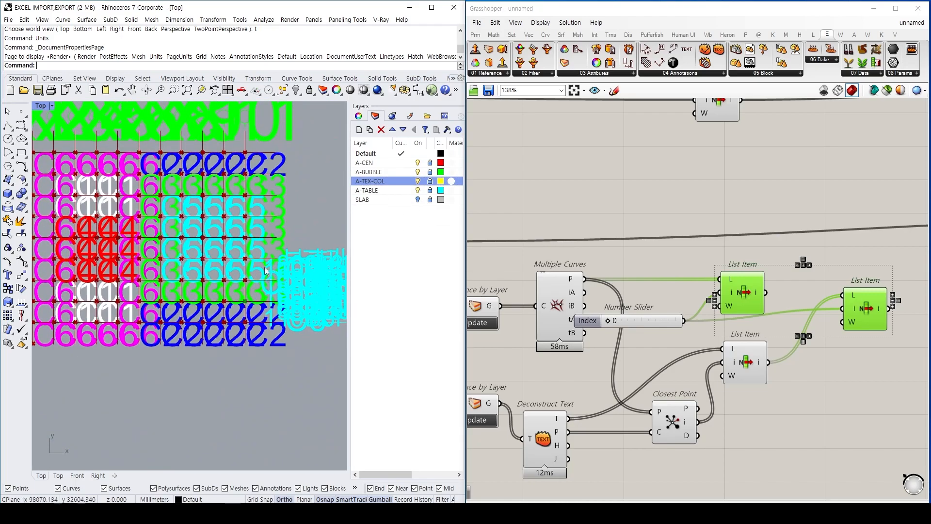
pyautogui.press('Return')
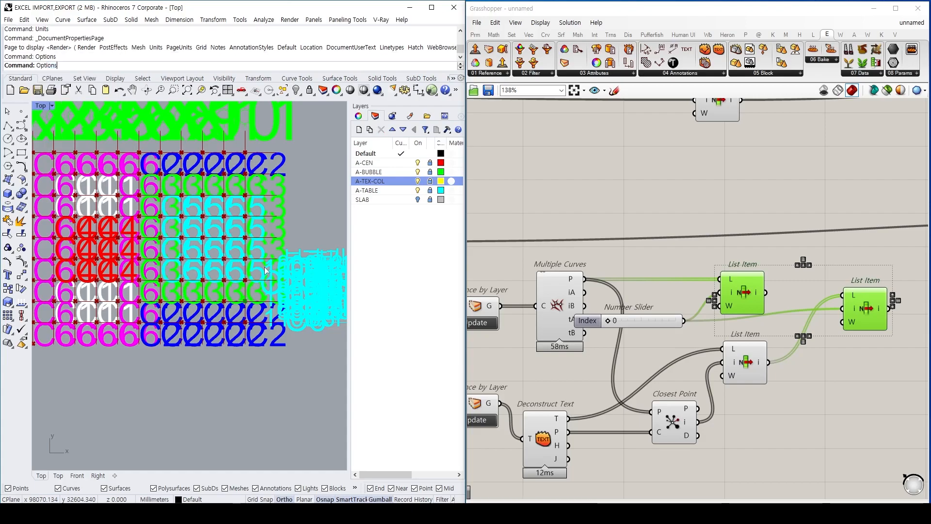
pyautogui.click(401, 109)
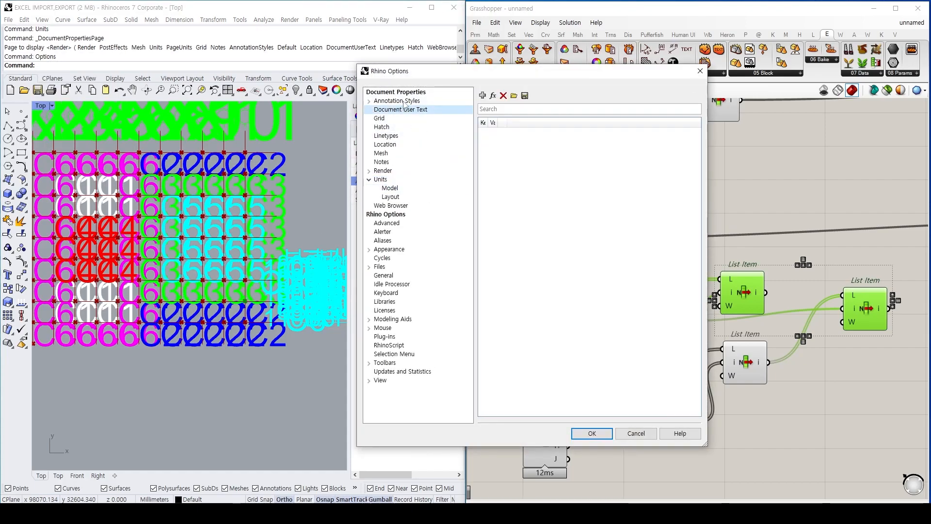
pyautogui.click(396, 101)
pyautogui.click(644, 132)
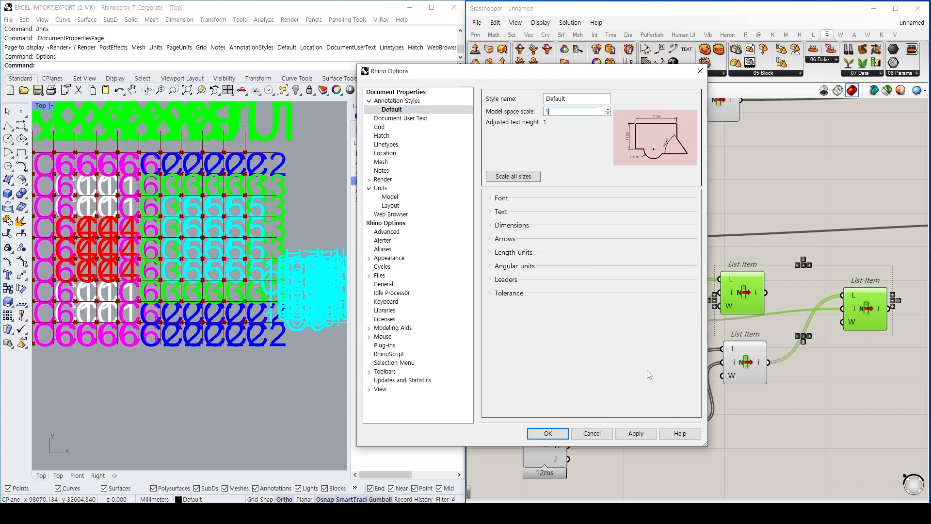
pyautogui.click(548, 433)
pyautogui.scroll(2, 235, 333)
pyautogui.scroll(4, 234, 333)
pyautogui.scroll(-2, 228, 280)
pyautogui.scroll(2, 227, 280)
pyautogui.scroll(1, 226, 252)
pyautogui.scroll(-4, 224, 212)
pyautogui.scroll(-6, 222, 212)
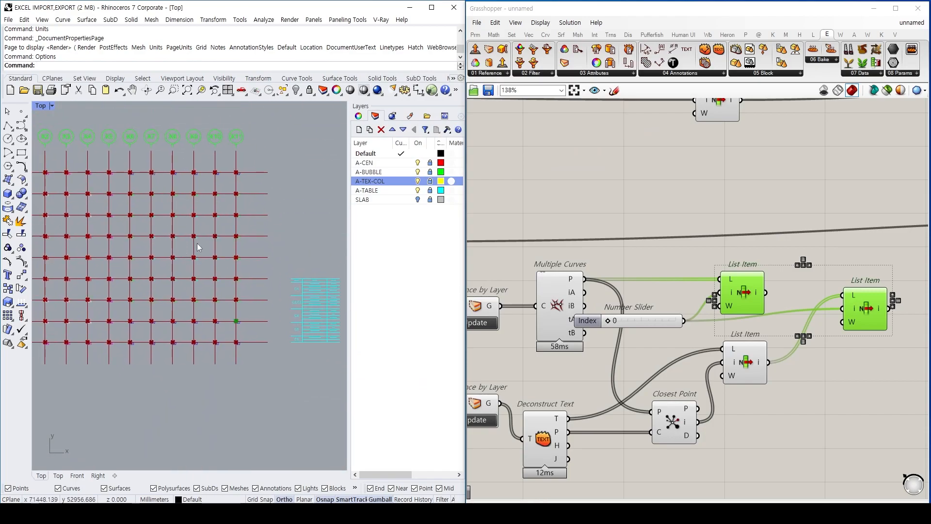
# - Remove the index slider and the two checking List Items it drives, keeping the label List Item fed by Closest Point
pyautogui.moveTo(900, 345); pyautogui.dragTo(713, 264)
pyautogui.press('Delete')
pyautogui.hotkey('ctrl', 'z')
pyautogui.hotkey('ctrl', 'z')
pyautogui.hotkey('ctrl', 'z')
pyautogui.hotkey('ctrl', 'z')
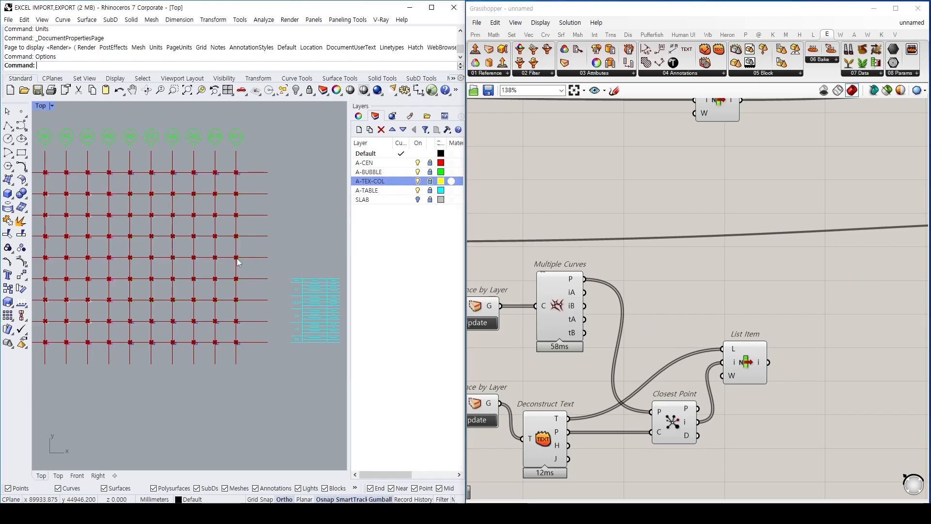
# - Examine the column labels at the grid intersections and the red column block below grid line Y1 in the Top view
pyautogui.scroll(10, 239, 265)
pyautogui.scroll(-2, 625, 302)
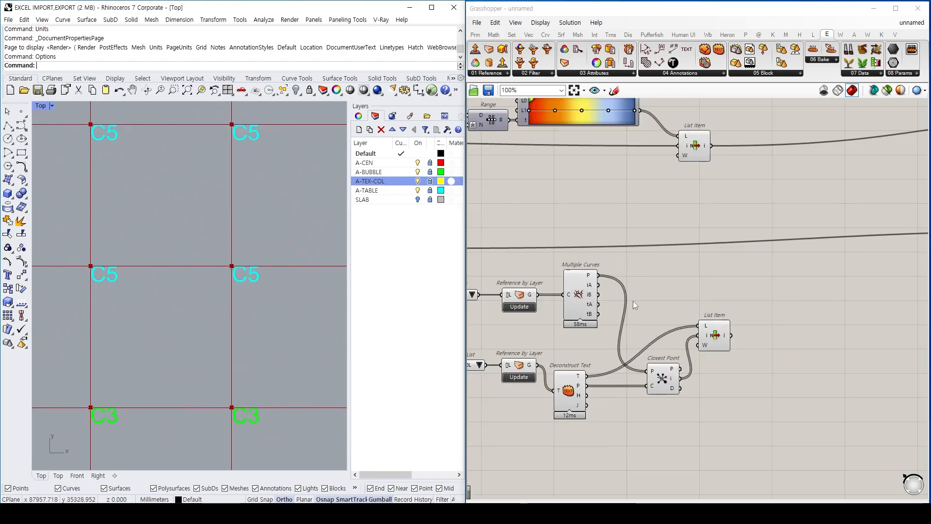
pyautogui.scroll(2, 624, 304)
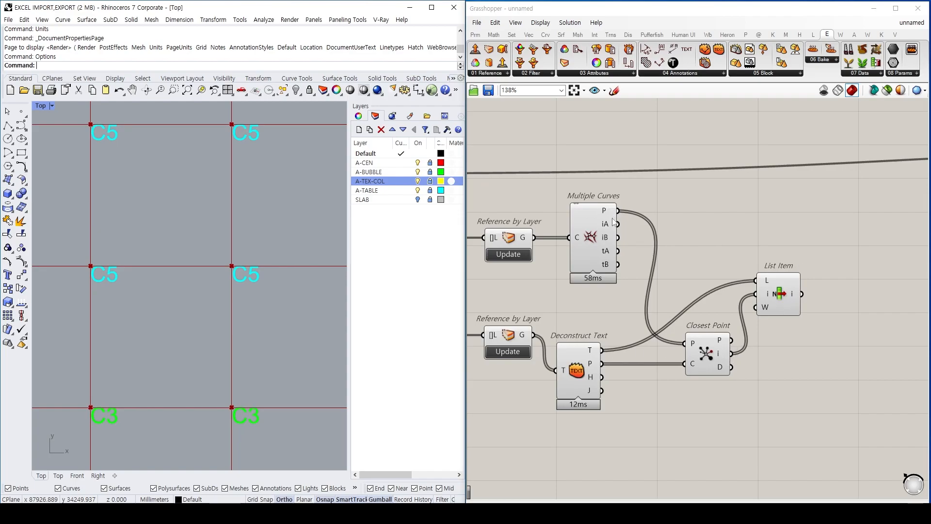
pyautogui.click(791, 296)
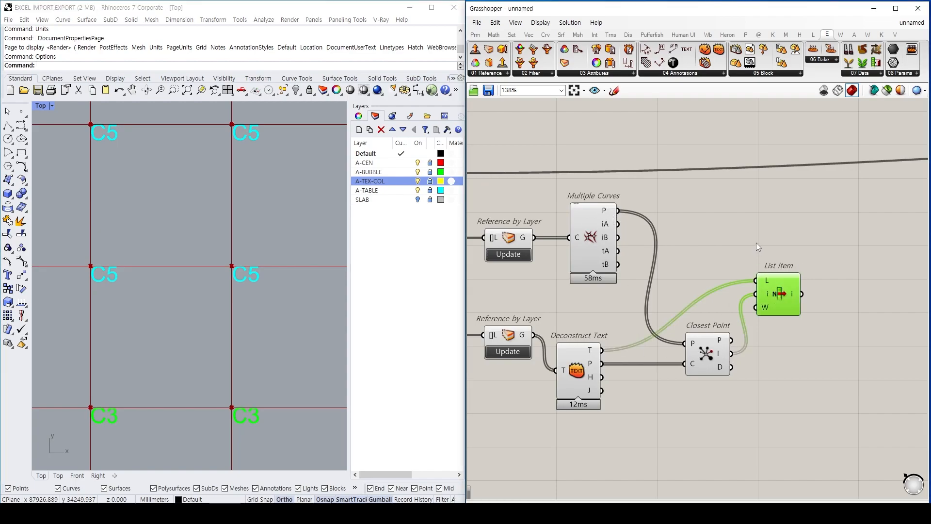
pyautogui.moveTo(757, 242); pyautogui.dragTo(708, 249, button='right')
pyautogui.doubleClick(708, 250)
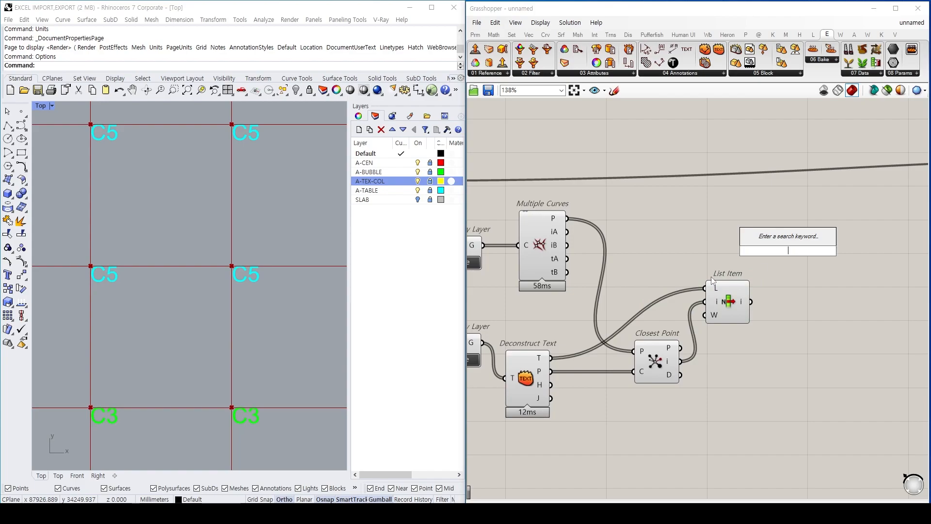
pyautogui.scroll(-5, 712, 280)
pyautogui.scroll(2, 700, 256)
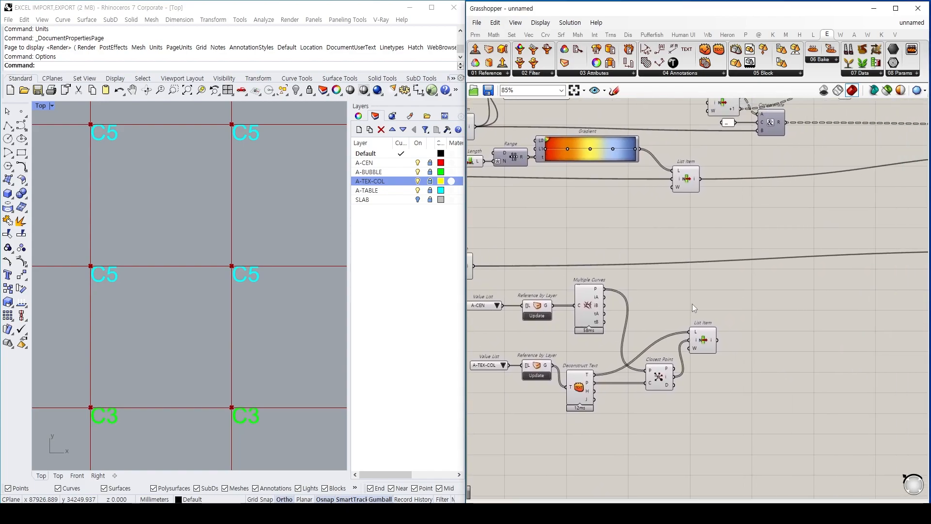
pyautogui.doubleClick(773, 299)
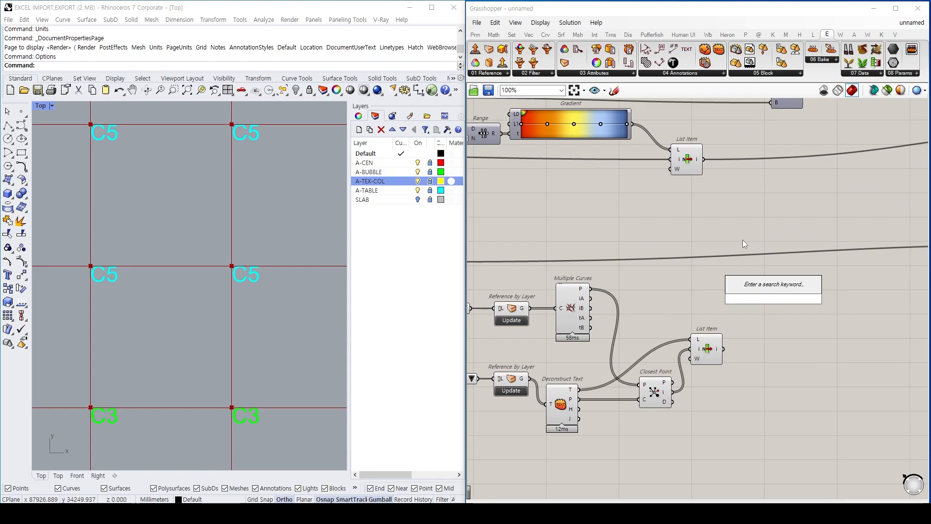
pyautogui.moveTo(624, 285); pyautogui.dragTo(719, 282, button='right')
pyautogui.scroll(-4, 227, 290)
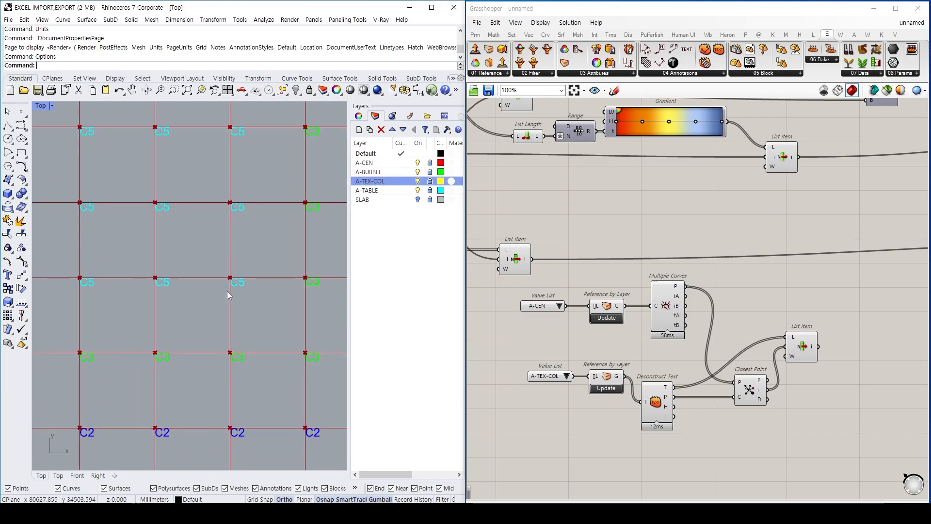
pyautogui.scroll(6, 235, 305)
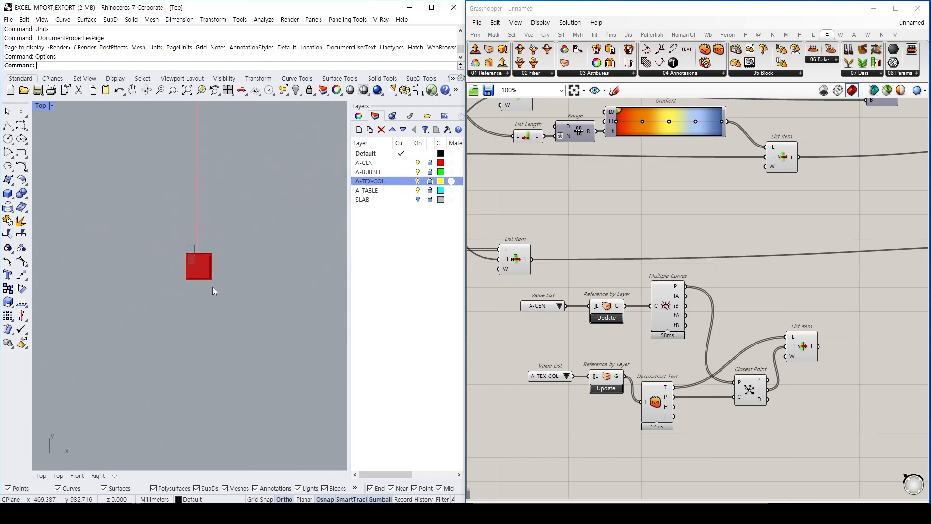
pyautogui.scroll(-5, 213, 260)
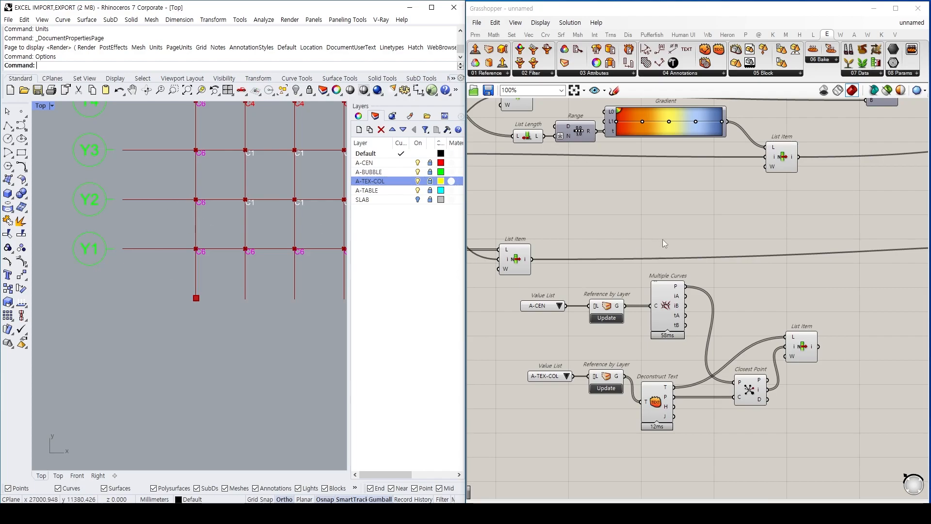
# - Add a Move component to the upper right of the label List Item
pyautogui.doubleClick(872, 278)
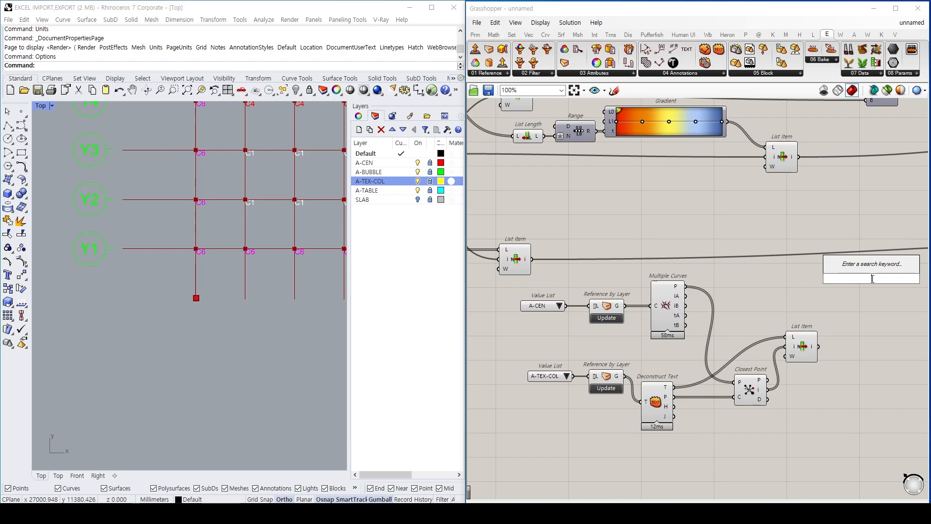
pyautogui.write('move')
pyautogui.press('Return')
# - Switch the Rhino view to Perspective and inspect the red column block next to the nearest C6 intersection
pyautogui.click(302, 298)
pyautogui.write('vv')
pyautogui.press('Return')
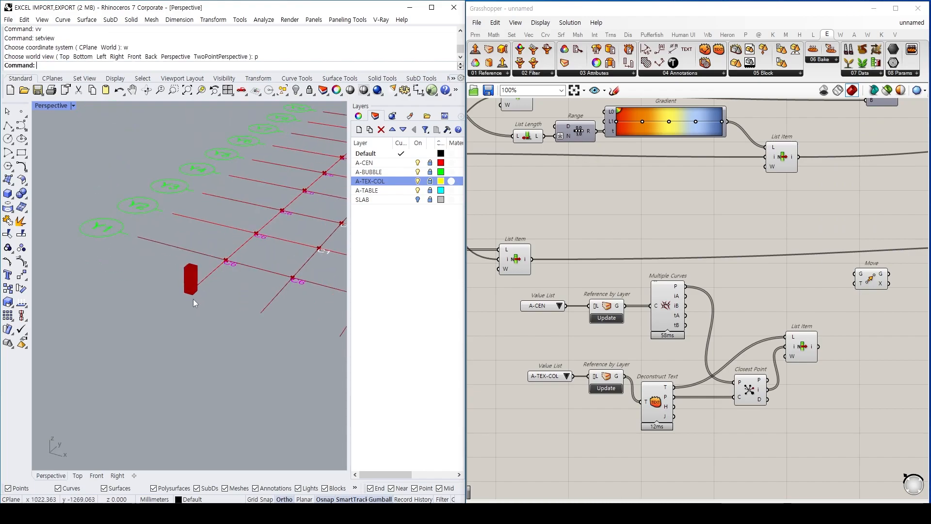
pyautogui.scroll(5, 193, 299)
pyautogui.write('z')
pyautogui.press('Return')
pyautogui.moveTo(153, 237); pyautogui.dragTo(213, 318)
pyautogui.scroll(-7, 210, 266)
pyautogui.moveTo(202, 325); pyautogui.dragTo(247, 296, button='right')
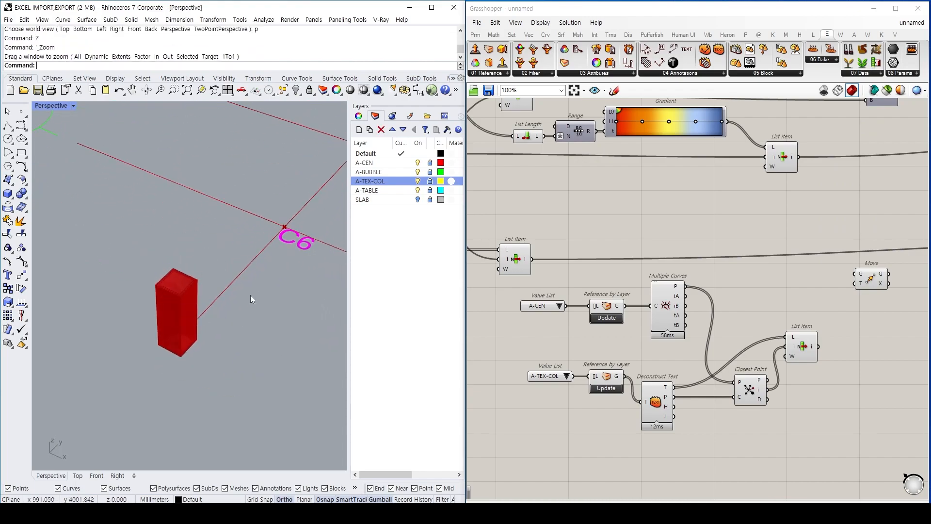
pyautogui.scroll(-2, 259, 244)
pyautogui.scroll(-1, 826, 302)
# - Add a Vector 2Pt component beside Multiple Curves and connect the intersection points output P to its B input
pyautogui.moveTo(827, 301); pyautogui.dragTo(775, 295, button='right')
pyautogui.scroll(3, 734, 278)
pyautogui.scroll(1, 717, 276)
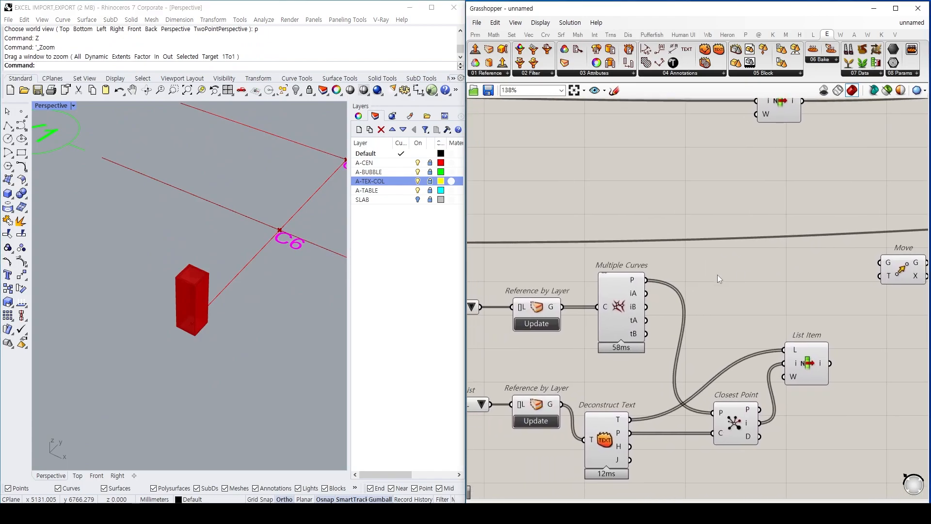
pyautogui.moveTo(755, 283); pyautogui.dragTo(726, 282, button='right')
pyautogui.doubleClick(695, 284)
pyautogui.write('vec')
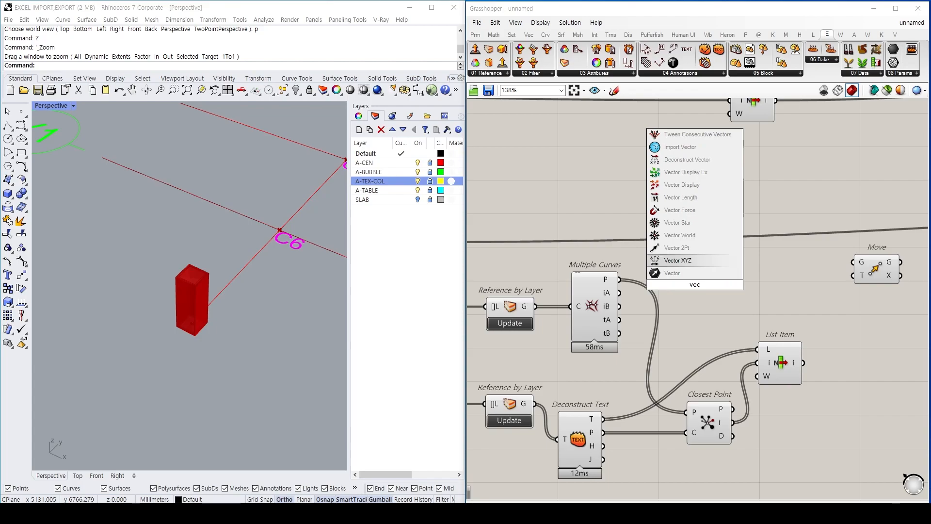
pyautogui.press('Up')
pyautogui.press('Return')
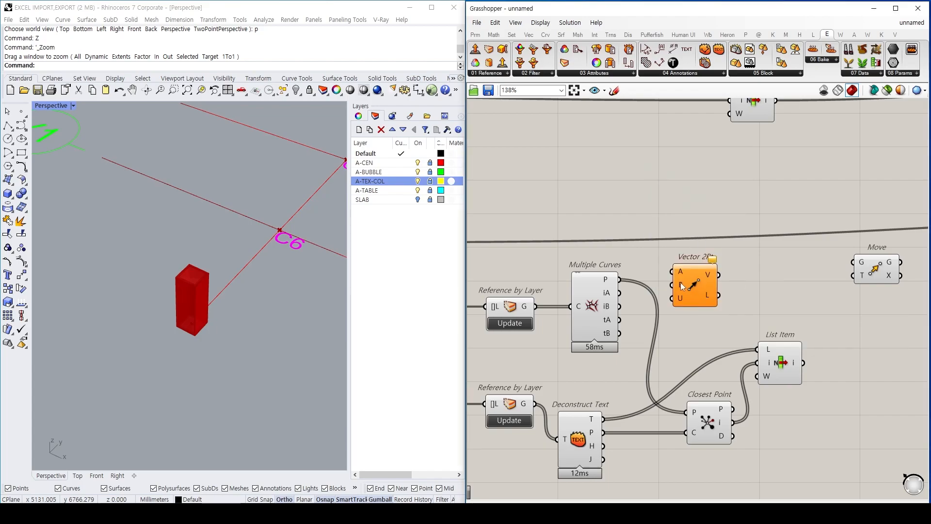
pyautogui.moveTo(620, 285); pyautogui.dragTo(763, 291)
# - Add a panel containing 0,0,0 and connect it to the A input of Vector 2Pt
pyautogui.doubleClick(699, 262)
pyautogui.press('Escape')
pyautogui.doubleClick(695, 265)
pyautogui.write('"0,0,0')
pyautogui.press('Return')
pyautogui.moveTo(715, 263); pyautogui.dragTo(750, 287)
# - Preview the Vector 2Pt vectors in Rhino with a Vector Display component anchored to the 0,0,0 panel
pyautogui.doubleClick(751, 291)
pyautogui.write('vec')
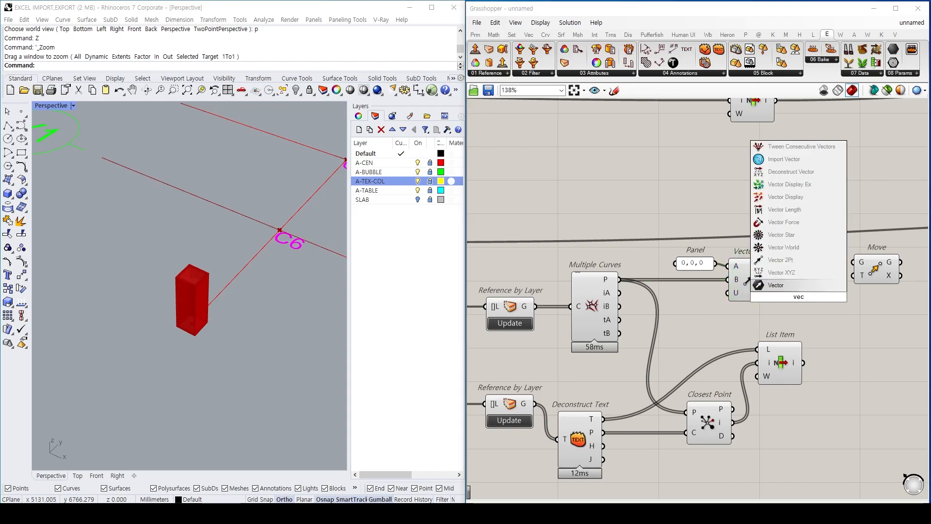
pyautogui.press('Up')
pyautogui.press('Up')
pyautogui.press('Up')
pyautogui.press('Up')
pyautogui.press('Up')
pyautogui.press('Up')
pyautogui.press('Up')
pyautogui.press('Return')
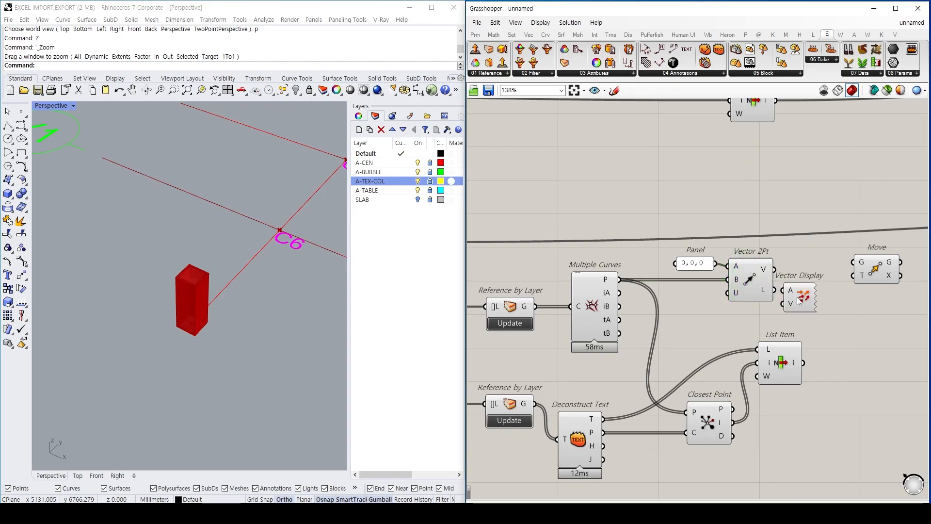
pyautogui.moveTo(715, 263); pyautogui.dragTo(782, 291)
pyautogui.moveTo(802, 298); pyautogui.dragTo(781, 247)
pyautogui.scroll(-10, 274, 278)
pyautogui.scroll(8, 286, 230)
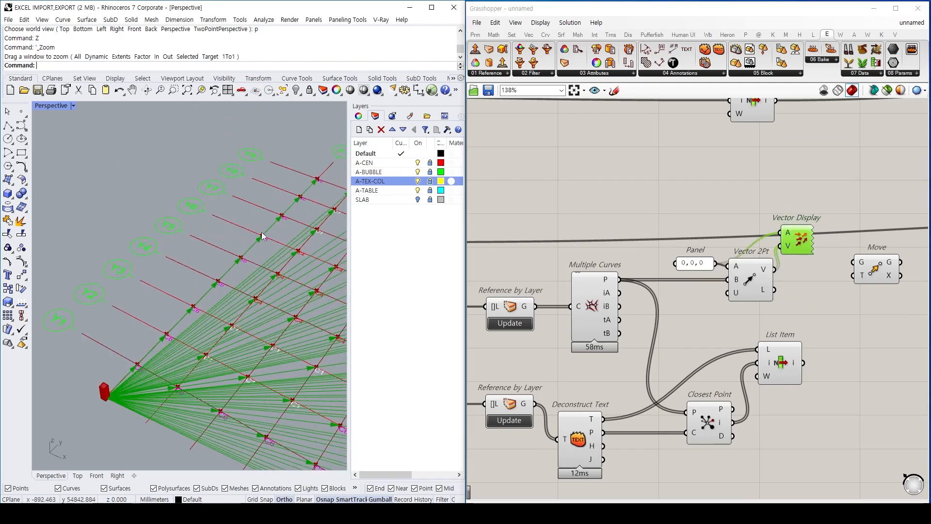
pyautogui.scroll(-3, 233, 229)
pyautogui.moveTo(788, 266); pyautogui.dragTo(738, 296, button='right')
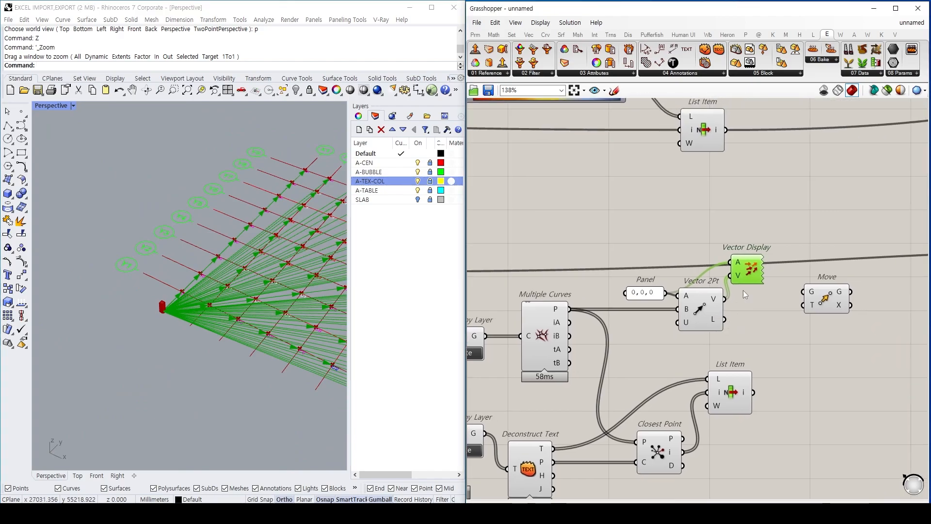
pyautogui.scroll(4, 199, 312)
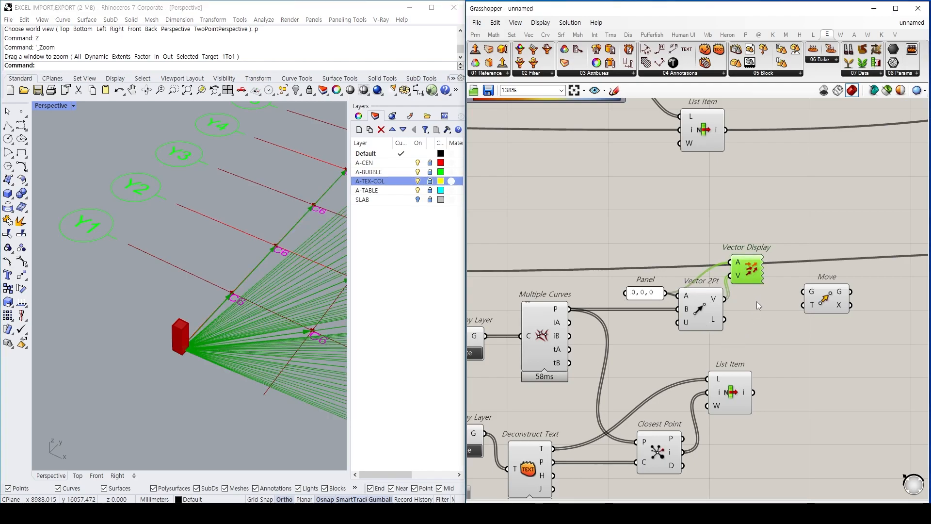
# - Delete the Vector Display component and connect the Vector 2Pt output V to the Move component's T input
pyautogui.moveTo(757, 300); pyautogui.dragTo(680, 307, button='right')
pyautogui.moveTo(753, 301); pyautogui.dragTo(717, 272)
pyautogui.moveTo(648, 306); pyautogui.dragTo(668, 240)
pyautogui.press('Delete')
pyautogui.moveTo(695, 314); pyautogui.dragTo(716, 291, button='right')
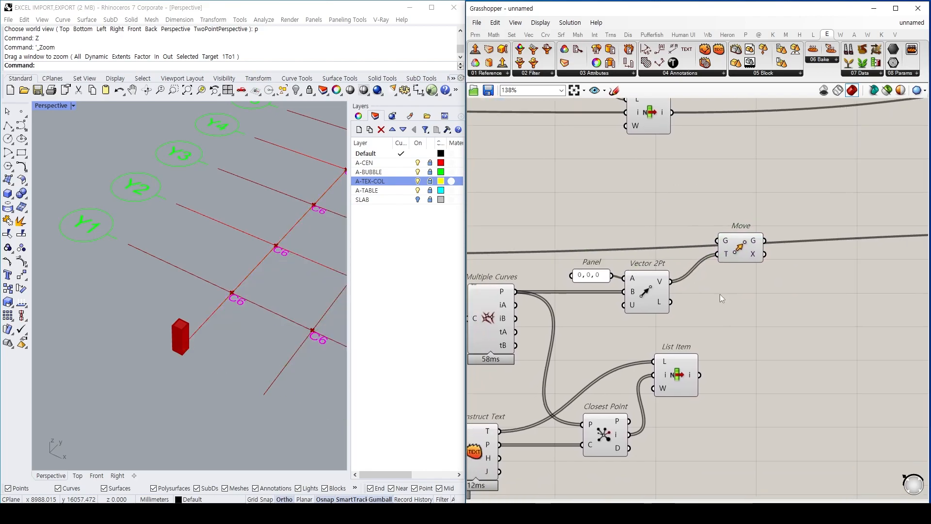
# - Rearrange the panel, Vector 2Pt and Move components, and connect the intersection points output P to Move's G input
pyautogui.moveTo(665, 326); pyautogui.dragTo(590, 262)
pyautogui.moveTo(739, 250); pyautogui.dragTo(746, 284)
pyautogui.click(604, 272)
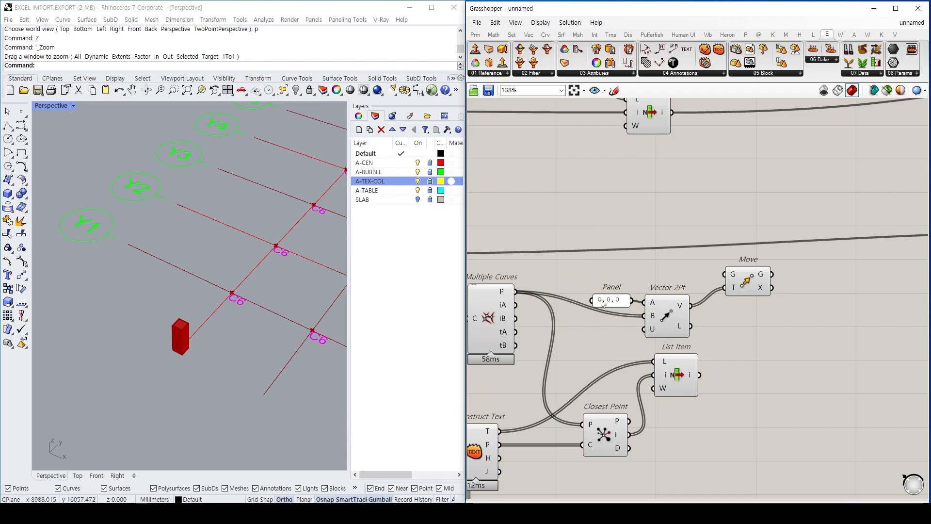
pyautogui.moveTo(517, 292); pyautogui.dragTo(722, 276)
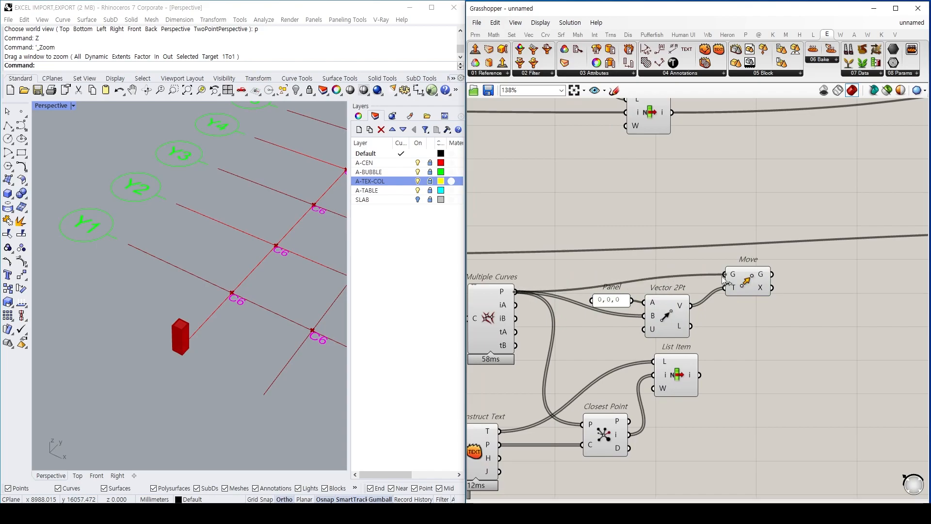
# - Review the column block definition components and trace the floor height data back to its index-driven List Item
pyautogui.moveTo(836, 300); pyautogui.dragTo(775, 302, button='right')
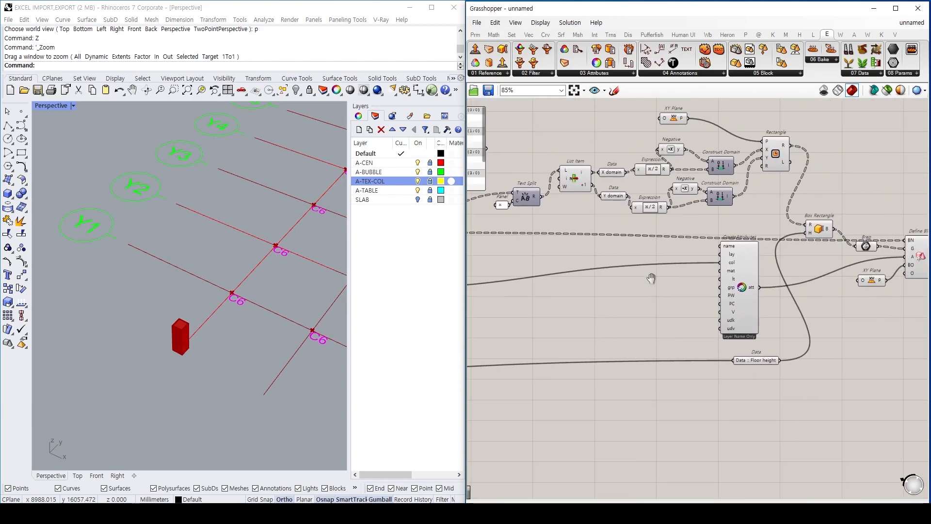
pyautogui.moveTo(821, 313); pyautogui.dragTo(755, 289, button='right')
pyautogui.click(803, 263)
pyautogui.scroll(-3, 641, 359)
pyautogui.moveTo(642, 359); pyautogui.dragTo(825, 300, button='right')
pyautogui.moveTo(597, 334); pyautogui.dragTo(762, 281, button='right')
pyautogui.scroll(-4, 598, 313)
pyautogui.moveTo(581, 325); pyautogui.dragTo(859, 283, button='right')
pyautogui.scroll(6, 701, 230)
pyautogui.scroll(-3, 699, 224)
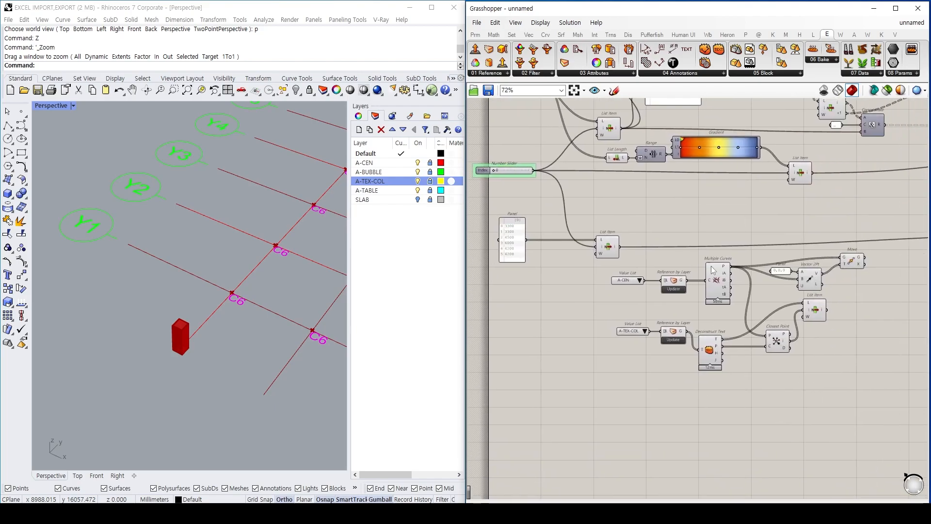
# - Move the whole A-CEN and A-TEX-COL component group further right and down, clear of the floor height panel and its List Item
pyautogui.moveTo(606, 200); pyautogui.dragTo(865, 381)
pyautogui.moveTo(729, 289); pyautogui.dragTo(869, 335)
pyautogui.click(622, 306)
pyautogui.moveTo(621, 306); pyautogui.dragTo(661, 308, button='right')
pyautogui.scroll(3, 556, 230)
pyautogui.scroll(3, 557, 229)
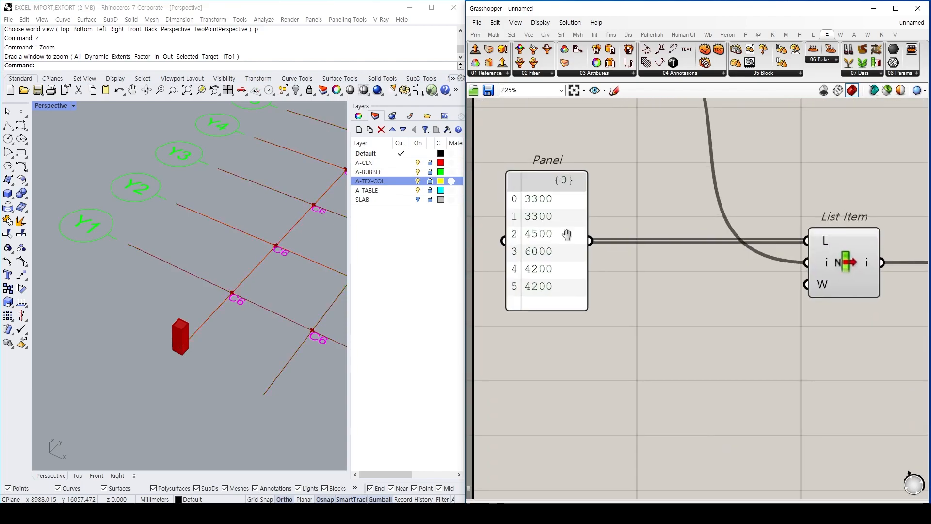
pyautogui.moveTo(557, 213)
pyautogui.mouseDown()
pyautogui.moveTo(578, 199)
pyautogui.moveTo(522, 243)
pyautogui.moveTo(551, 252)
pyautogui.mouseUp()
pyautogui.moveTo(545, 385); pyautogui.dragTo(631, 382)
pyautogui.moveTo(542, 329); pyautogui.dragTo(622, 322)
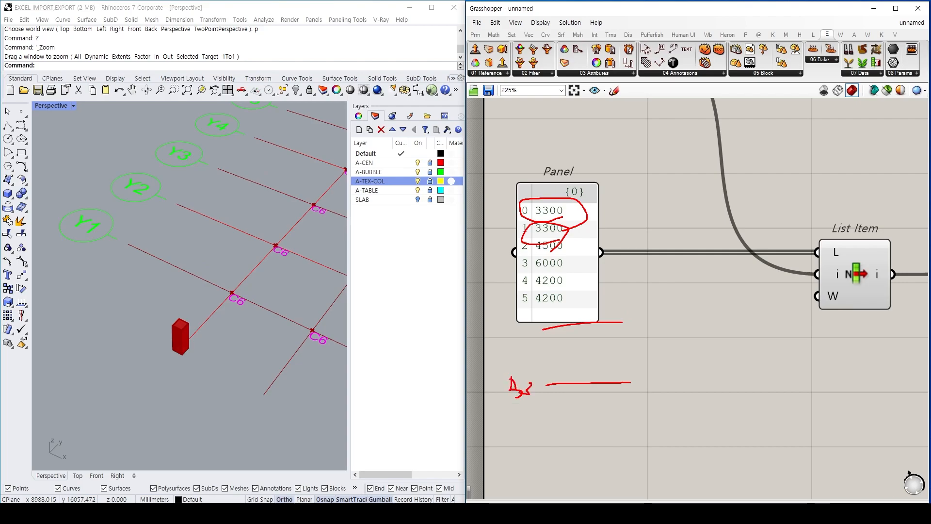
pyautogui.moveTo(497, 296)
pyautogui.mouseDown()
pyautogui.moveTo(505, 287)
pyautogui.moveTo(512, 298)
pyautogui.mouseUp()
pyautogui.moveTo(521, 282); pyautogui.dragTo(521, 294)
pyautogui.moveTo(501, 235); pyautogui.dragTo(500, 248)
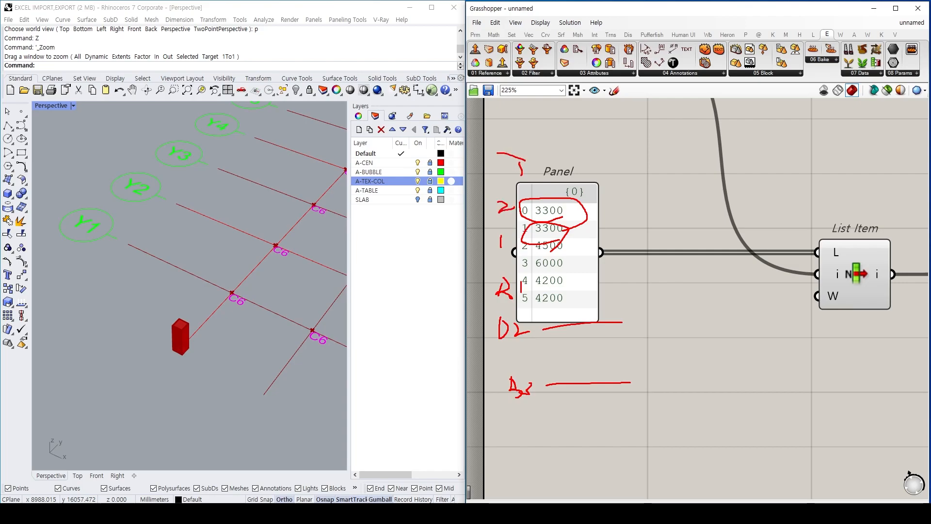
pyautogui.moveTo(622, 323); pyautogui.dragTo(770, 335)
pyautogui.moveTo(624, 379); pyautogui.dragTo(697, 381)
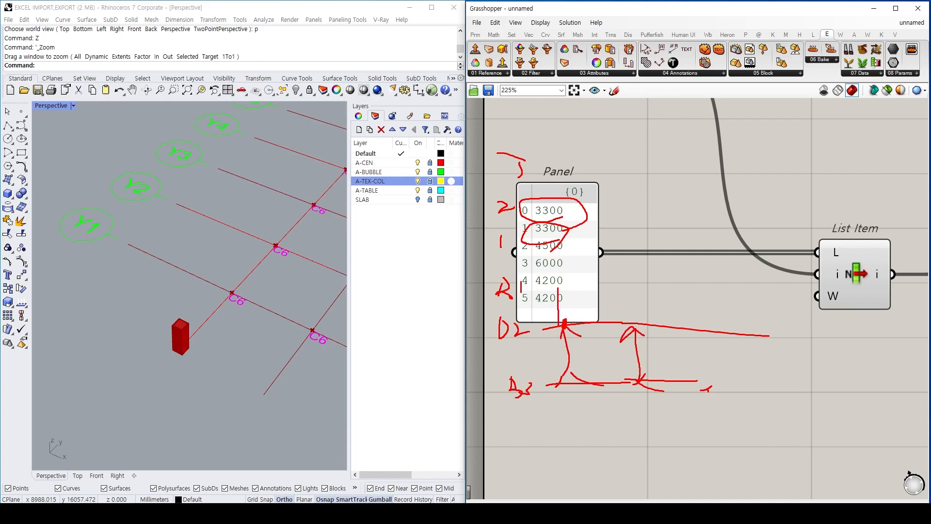
pyautogui.moveTo(596, 283); pyautogui.dragTo(559, 321)
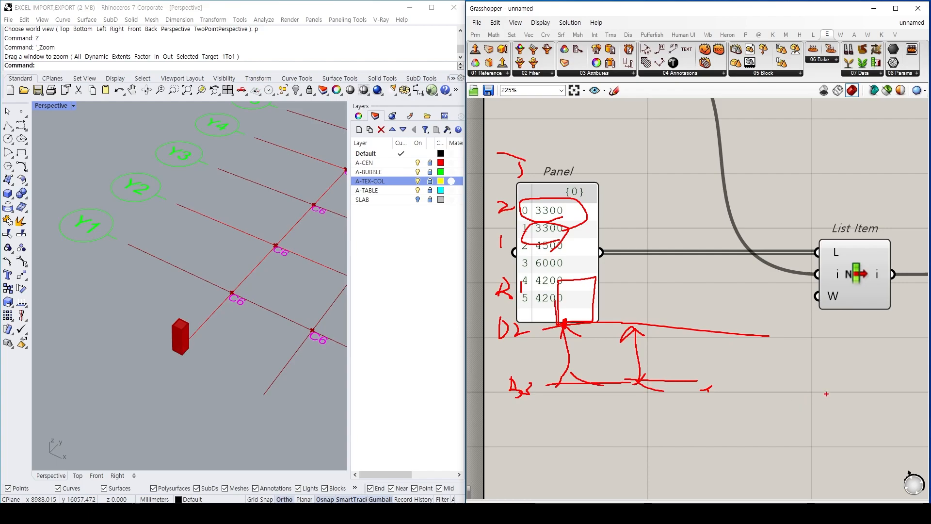
pyautogui.moveTo(815, 394)
pyautogui.mouseDown()
pyautogui.moveTo(572, 324)
pyautogui.moveTo(653, 329)
pyautogui.moveTo(819, 392)
pyautogui.mouseUp()
pyautogui.moveTo(645, 308); pyautogui.dragTo(701, 322)
pyautogui.moveTo(717, 308)
pyautogui.mouseDown()
pyautogui.moveTo(825, 392)
pyautogui.moveTo(710, 333)
pyautogui.mouseUp()
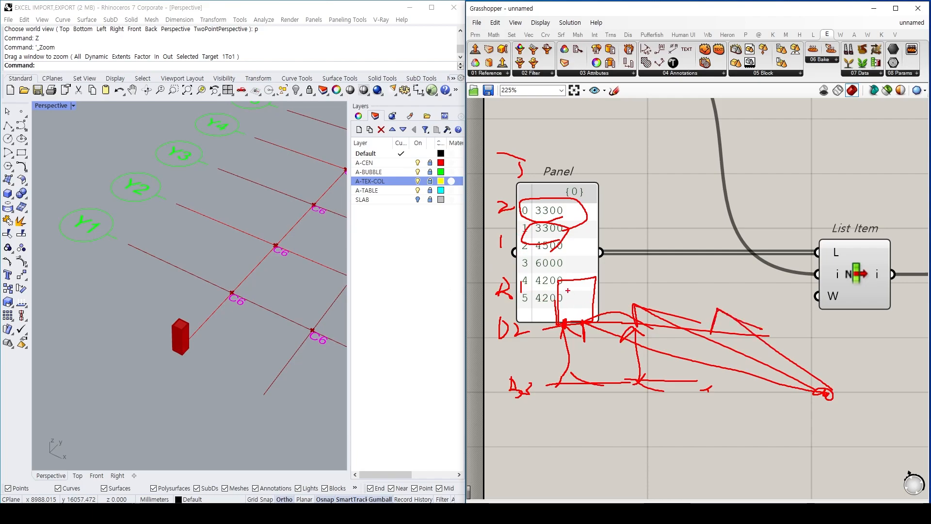
pyautogui.moveTo(558, 281); pyautogui.dragTo(600, 284)
pyautogui.press('Escape')
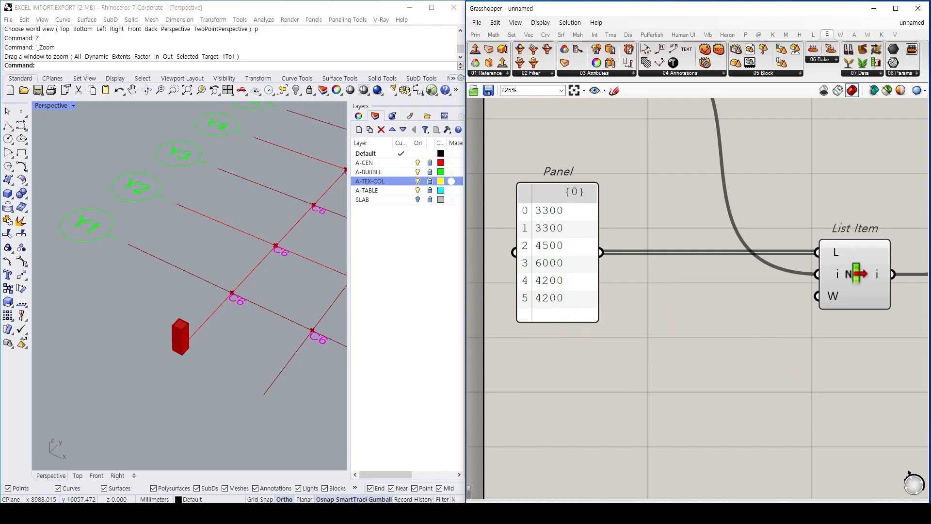
# - Add a Mass Addition component below the floor height List Item and connect the floor height panel to its input
pyautogui.scroll(-3, 720, 317)
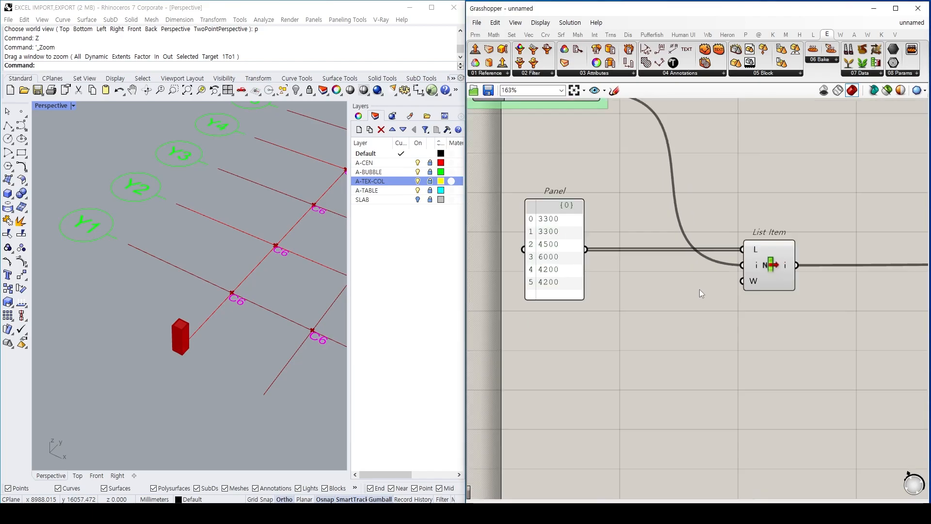
pyautogui.doubleClick(694, 324)
pyautogui.write('mass add')
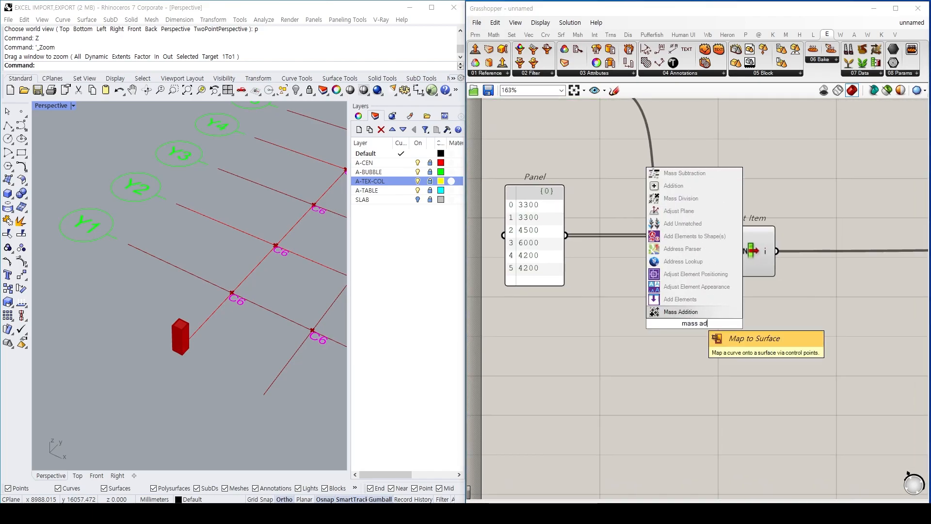
pyautogui.press('Return')
pyautogui.moveTo(566, 235); pyautogui.dragTo(682, 370)
pyautogui.doubleClick(749, 405)
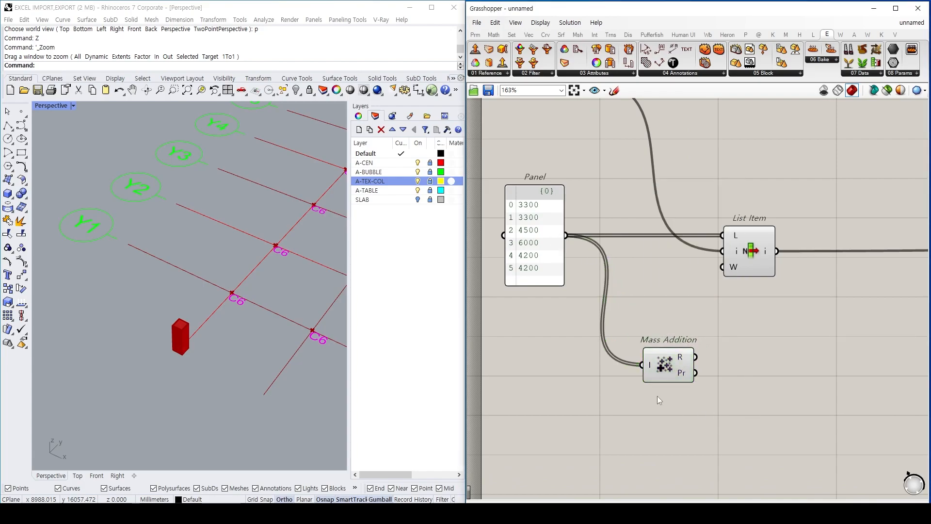
pyautogui.click(655, 357)
pyautogui.moveTo(656, 357); pyautogui.dragTo(646, 321, button='right')
pyautogui.moveTo(659, 316)
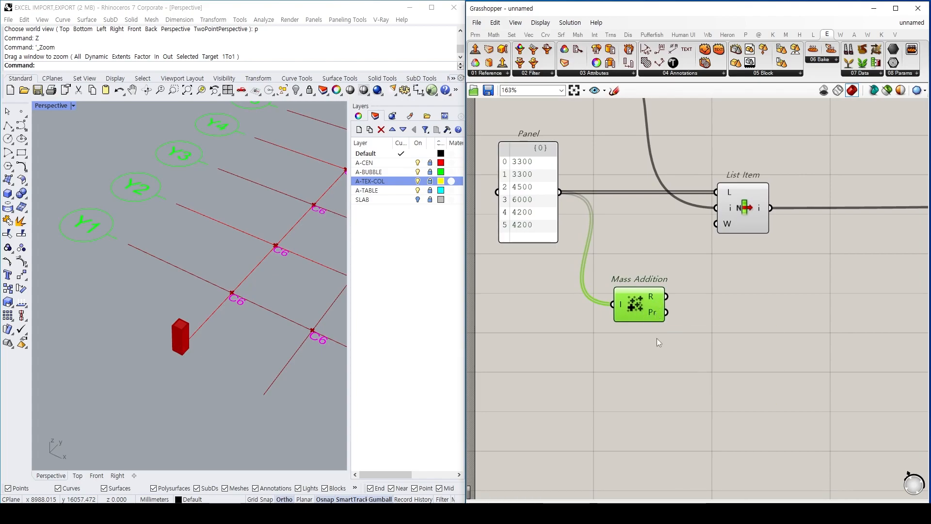
pyautogui.doubleClick(658, 382)
pyautogui.write('sub')
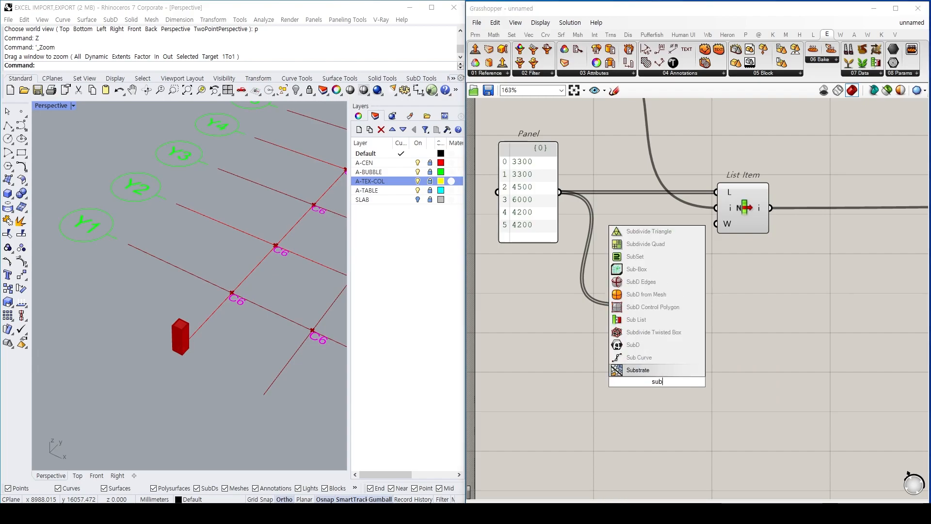
pyautogui.press('Escape')
# - Add a Shift List component, connect the floor height panel to its L input, and move Mass Addition further right
pyautogui.doubleClick(654, 382)
pyautogui.write('shift ls')
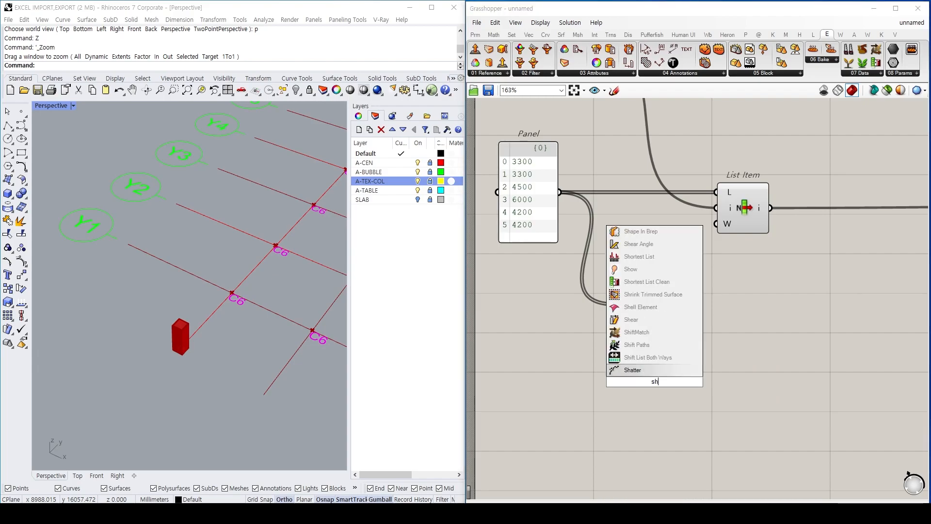
pyautogui.press('Return')
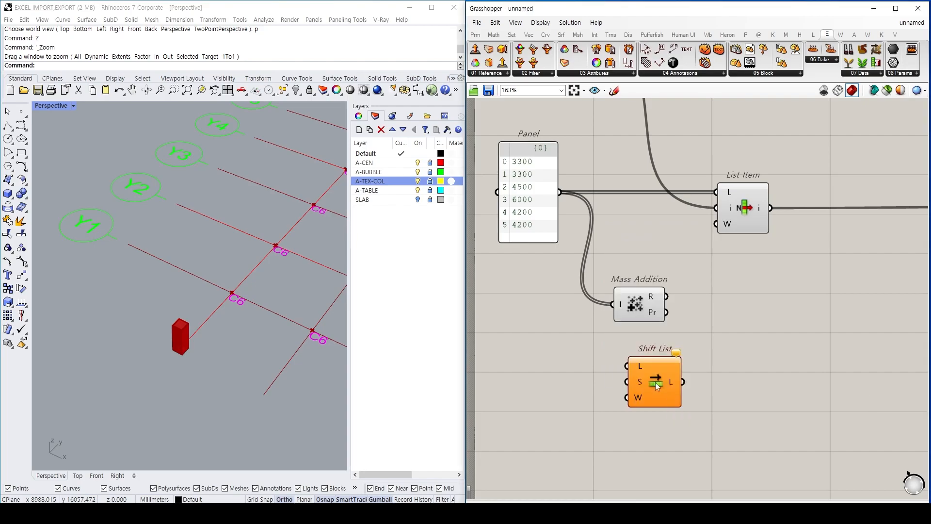
pyautogui.moveTo(560, 194); pyautogui.dragTo(618, 369)
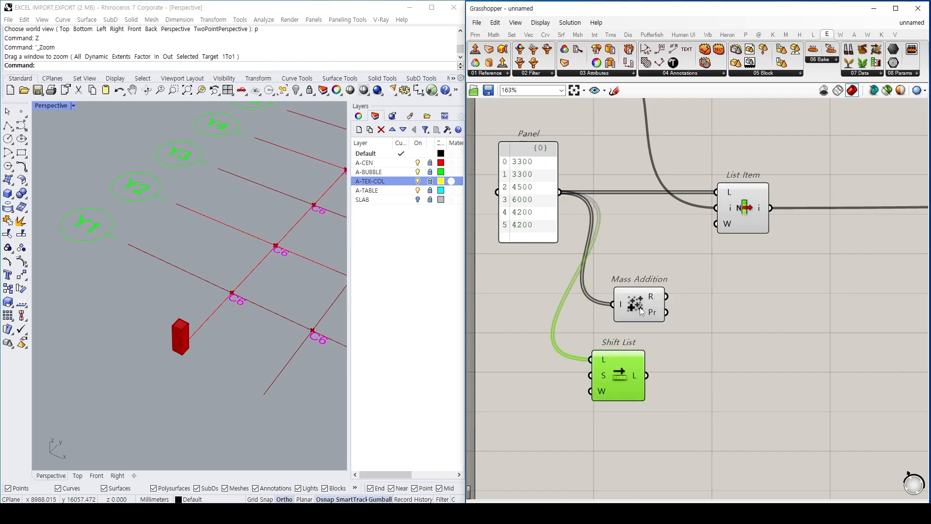
pyautogui.moveTo(636, 304); pyautogui.dragTo(675, 304)
pyautogui.click(701, 353)
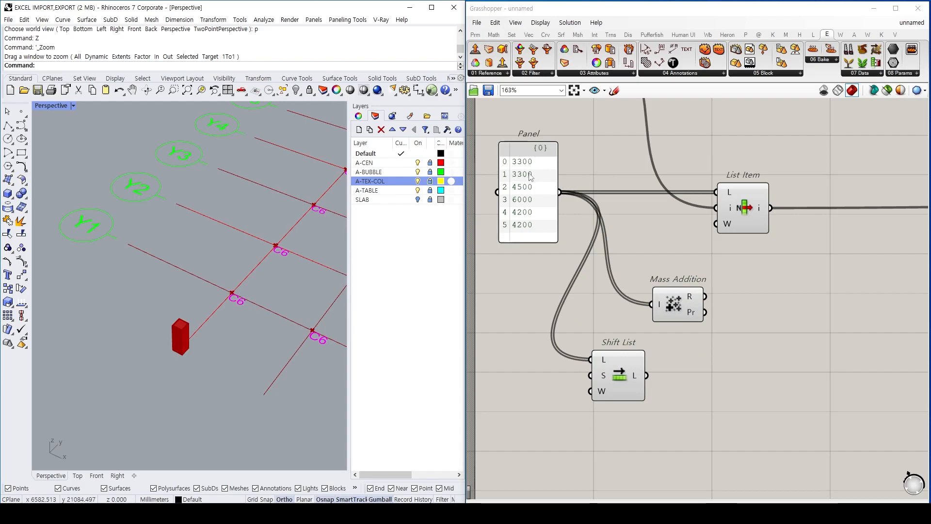
# - Connect a panel containing -1 to Shift List's S input and invert its W input to turn off wrapping
pyautogui.doubleClick(511, 353)
pyautogui.write('"-1')
pyautogui.press('Return')
pyautogui.moveTo(592, 374); pyautogui.dragTo(559, 385)
pyautogui.rightClick(601, 391)
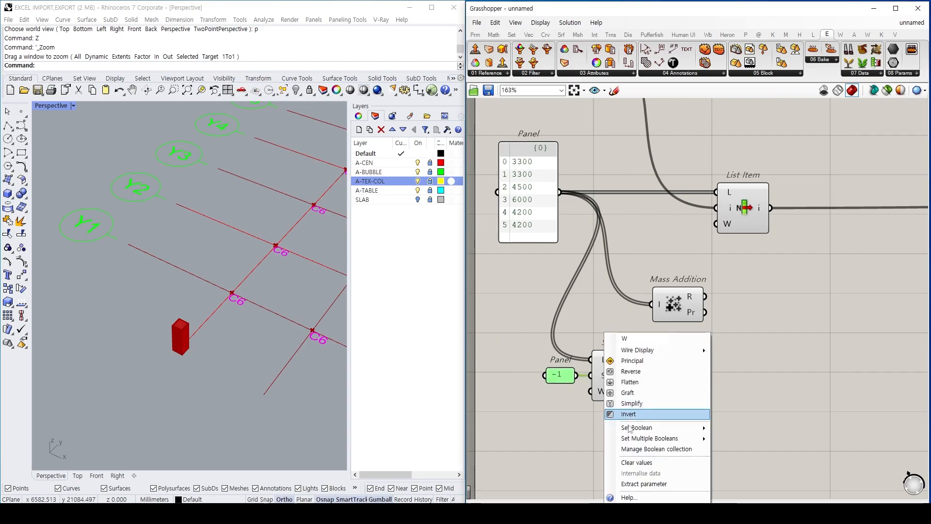
pyautogui.click(631, 412)
# - Add a Subtraction component, connecting Mass Addition's Pr output to A and Shift List's L output to B
pyautogui.moveTo(766, 371); pyautogui.dragTo(677, 362, button='right')
pyautogui.doubleClick(692, 362)
pyautogui.write('-')
pyautogui.press('Return')
pyautogui.moveTo(619, 339); pyautogui.dragTo(657, 336, button='right')
pyautogui.moveTo(620, 301); pyautogui.dragTo(702, 351)
pyautogui.moveTo(596, 363); pyautogui.dragTo(707, 355)
# - Add a List Item component beside Subtraction and connect the Index number slider to its i input
pyautogui.moveTo(801, 333); pyautogui.dragTo(741, 311, button='right')
pyautogui.doubleClick(740, 311)
pyautogui.write('list item')
pyautogui.press('Return')
pyautogui.scroll(-3, 713, 237)
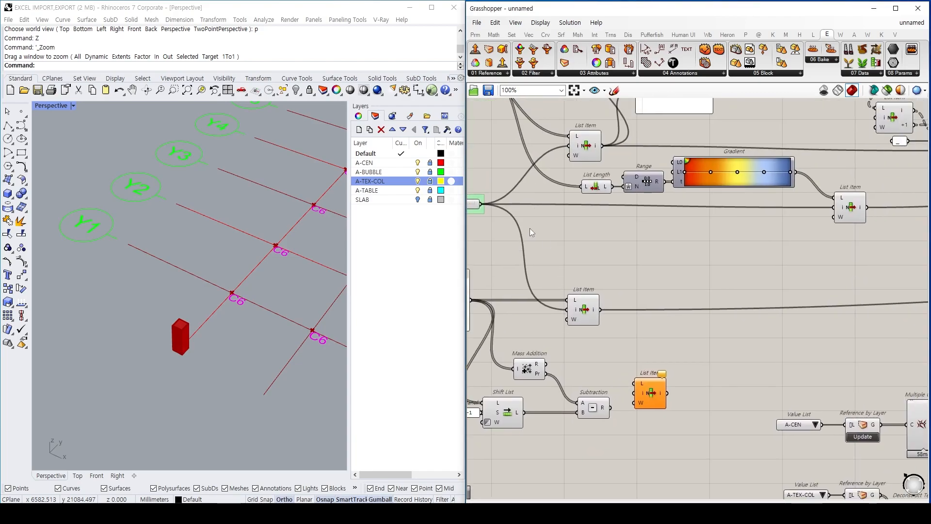
pyautogui.moveTo(530, 228); pyautogui.dragTo(636, 228, button='right')
pyautogui.moveTo(590, 206); pyautogui.dragTo(744, 386)
# - Connect Subtraction's R output to the new List Item's L input and tidy the positions of Mass Addition and List Item
pyautogui.moveTo(766, 414); pyautogui.dragTo(758, 363, button='right')
pyautogui.moveTo(746, 350); pyautogui.dragTo(663, 364)
pyautogui.moveTo(632, 321); pyautogui.dragTo(611, 321)
pyautogui.moveTo(660, 262); pyautogui.dragTo(633, 231, button='right')
pyautogui.scroll(2, 727, 344)
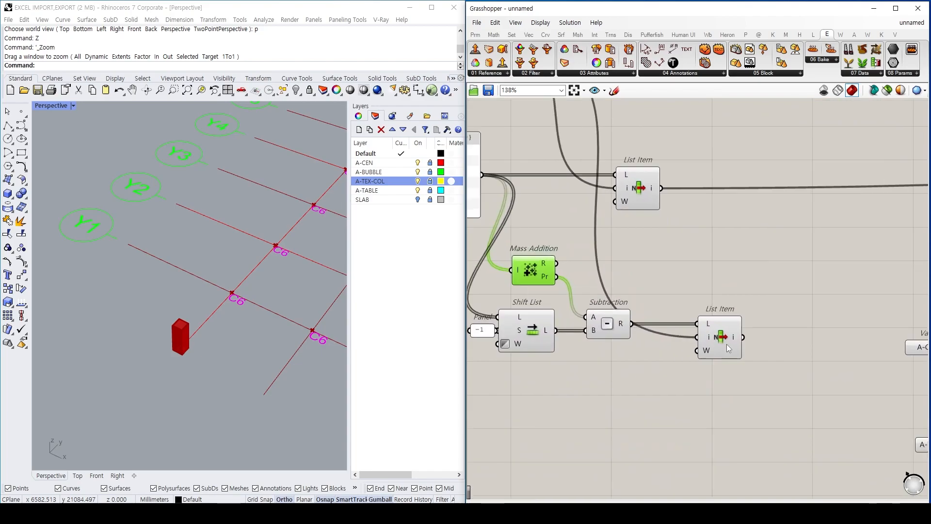
pyautogui.click(718, 344)
# - Add an empty panel above the new List Item and connect the List Item output to it
pyautogui.moveTo(228, 306); pyautogui.dragTo(272, 289, button='right')
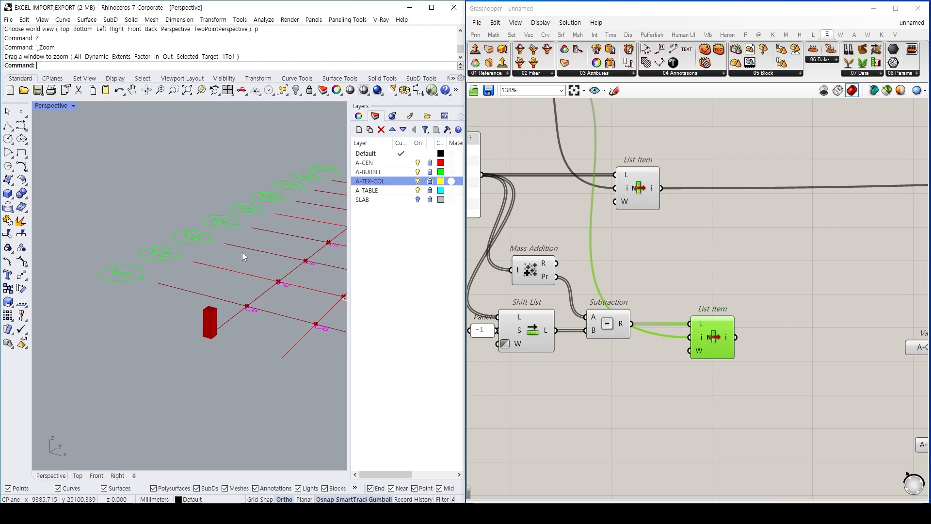
pyautogui.doubleClick(715, 285)
pyautogui.write('"')
pyautogui.press('Return')
pyautogui.moveTo(708, 291); pyautogui.dragTo(755, 285)
pyautogui.moveTo(736, 337); pyautogui.dragTo(738, 288)
pyautogui.click(738, 289)
# - Compare the new List Item's output panel with the floor height list and nudge the -1 panel away from Shift List
pyautogui.moveTo(671, 272); pyautogui.dragTo(710, 302, button='right')
pyautogui.moveTo(540, 264); pyautogui.dragTo(584, 262, button='right')
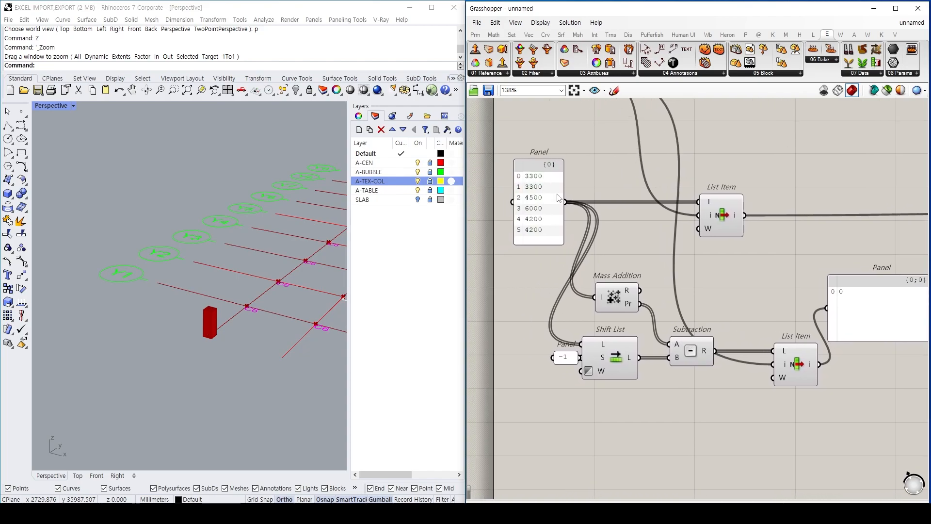
pyautogui.scroll(-3, 691, 215)
pyautogui.scroll(3, 585, 268)
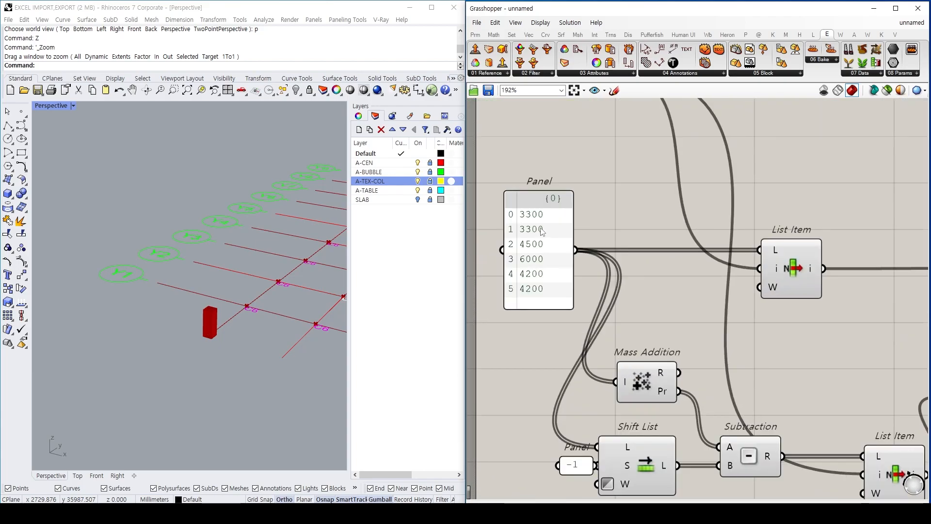
pyautogui.moveTo(586, 267); pyautogui.dragTo(571, 214, button='right')
pyautogui.moveTo(550, 347); pyautogui.dragTo(538, 347)
pyautogui.moveTo(662, 339); pyautogui.dragTo(648, 333, button='right')
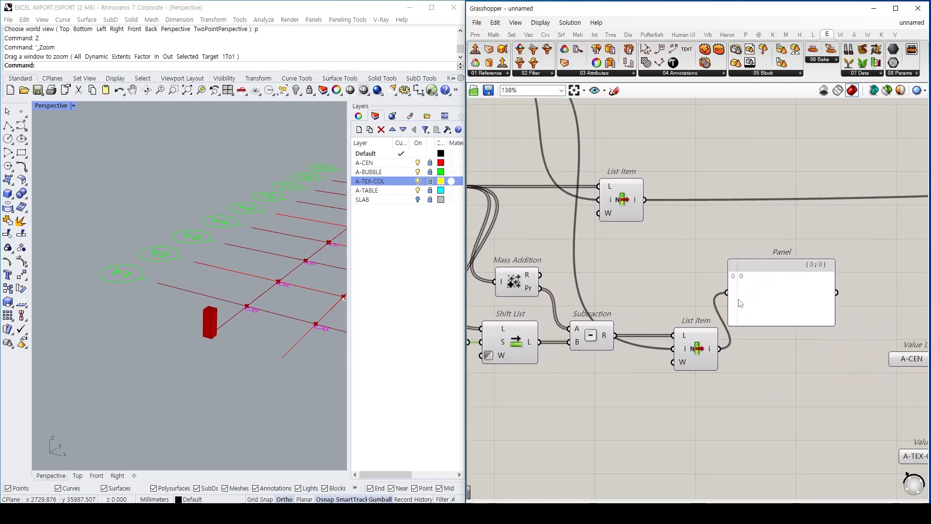
# - Set the Index number slider to 1 and check the new List Item's output in its panel
pyautogui.moveTo(614, 305); pyautogui.dragTo(681, 466, button='right')
pyautogui.click(560, 209)
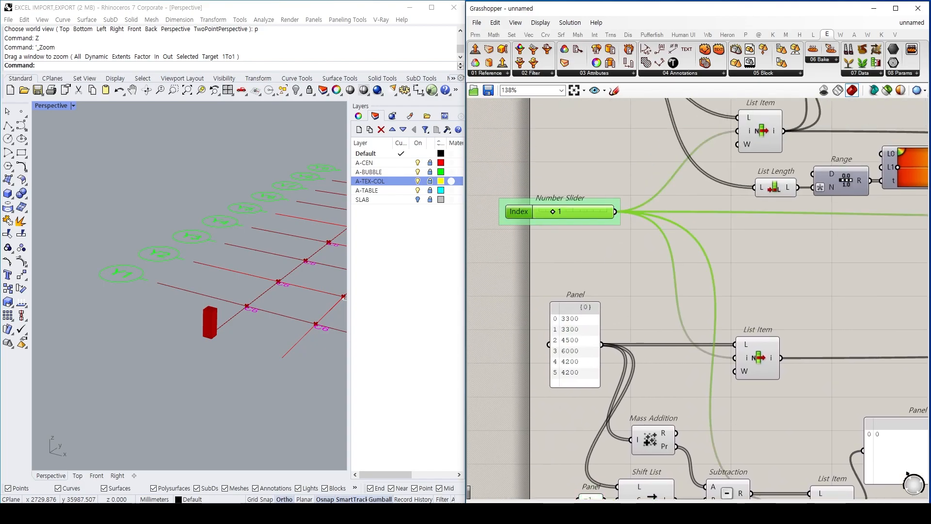
pyautogui.scroll(-3, 663, 274)
pyautogui.moveTo(662, 270); pyautogui.dragTo(645, 348, button='right')
pyautogui.scroll(4, 567, 188)
pyautogui.scroll(-3, 568, 188)
pyautogui.moveTo(649, 384); pyautogui.dragTo(579, 221, button='right')
pyautogui.scroll(2, 707, 335)
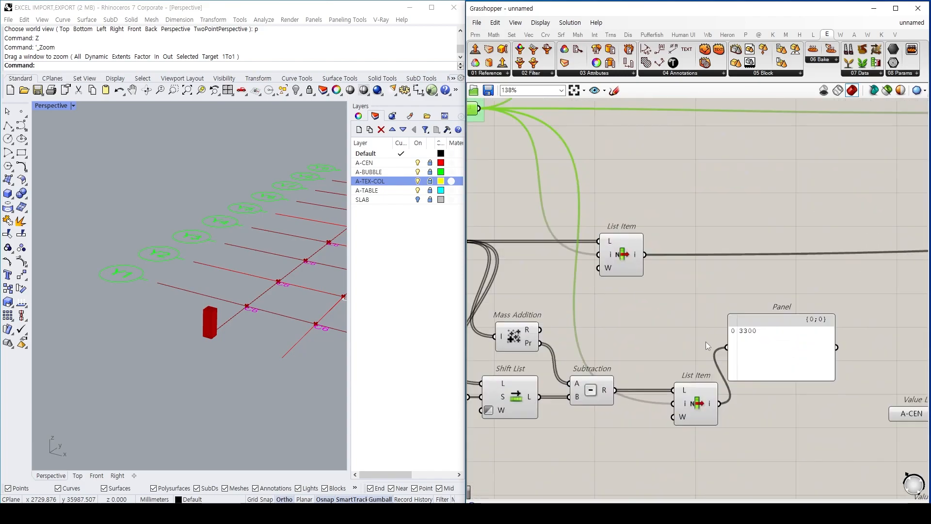
pyautogui.moveTo(707, 335); pyautogui.dragTo(759, 325, button='right')
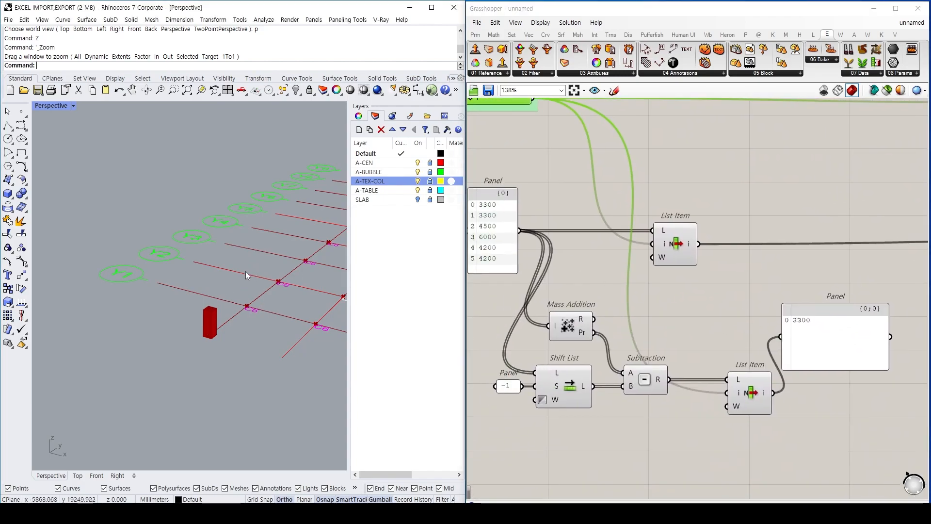
# - Move the floor name panel down beside the floor height List Item and delete the panel attached to the new List Item
pyautogui.scroll(-2, 695, 219)
pyautogui.moveTo(794, 259); pyautogui.dragTo(761, 283, button='right')
pyautogui.scroll(-3, 711, 273)
pyautogui.moveTo(874, 209); pyautogui.dragTo(902, 243, button='right')
pyautogui.scroll(1, 661, 247)
pyautogui.moveTo(649, 206); pyautogui.dragTo(678, 321)
pyautogui.scroll(3, 652, 412)
pyautogui.moveTo(648, 418); pyautogui.dragTo(668, 351, button='right')
pyautogui.click(683, 296)
pyautogui.press('Delete')
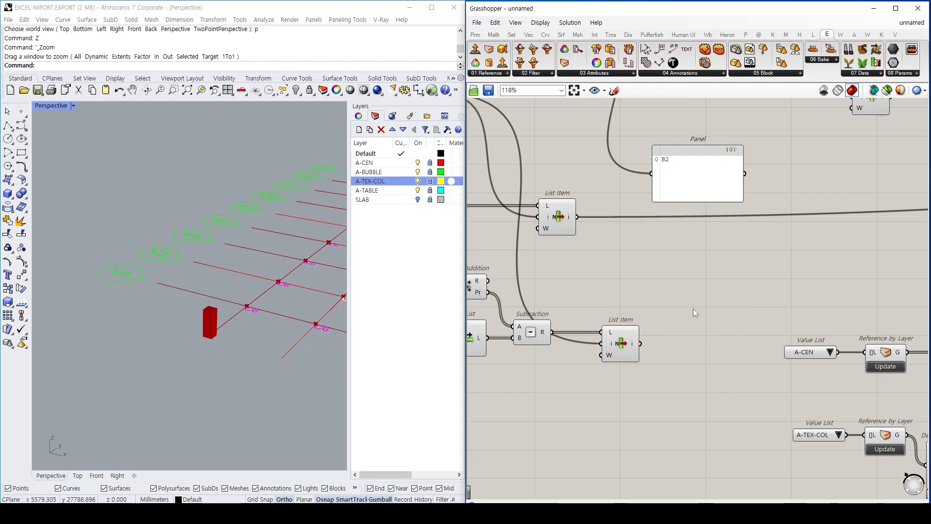
# - Nudge the existing Move component and add a second Move component and a Unit Z component above it
pyautogui.moveTo(701, 303); pyautogui.dragTo(639, 295, button='right')
pyautogui.hotkey('alt', 'Tab')
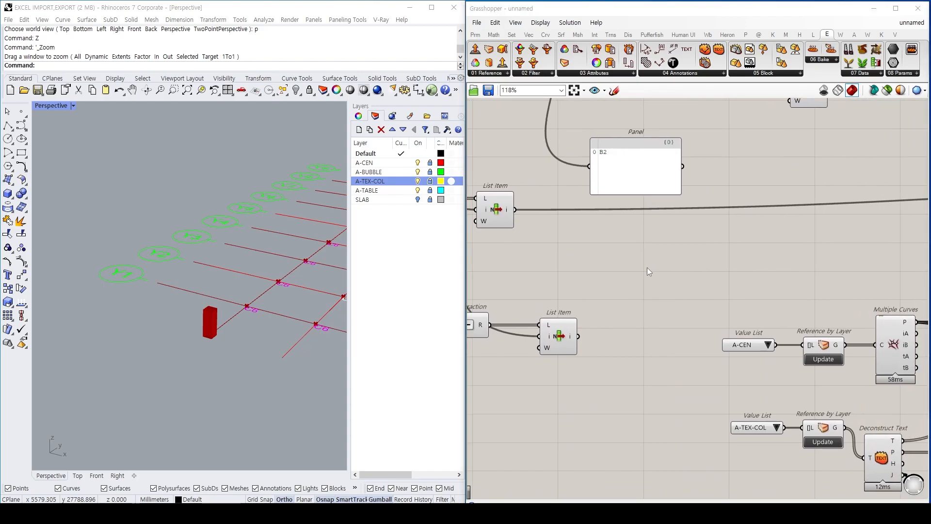
pyautogui.moveTo(788, 286); pyautogui.dragTo(671, 272, button='right')
pyautogui.scroll(-2, 658, 270)
pyautogui.click(801, 286)
pyautogui.moveTo(802, 287); pyautogui.dragTo(792, 278)
pyautogui.doubleClick(764, 256)
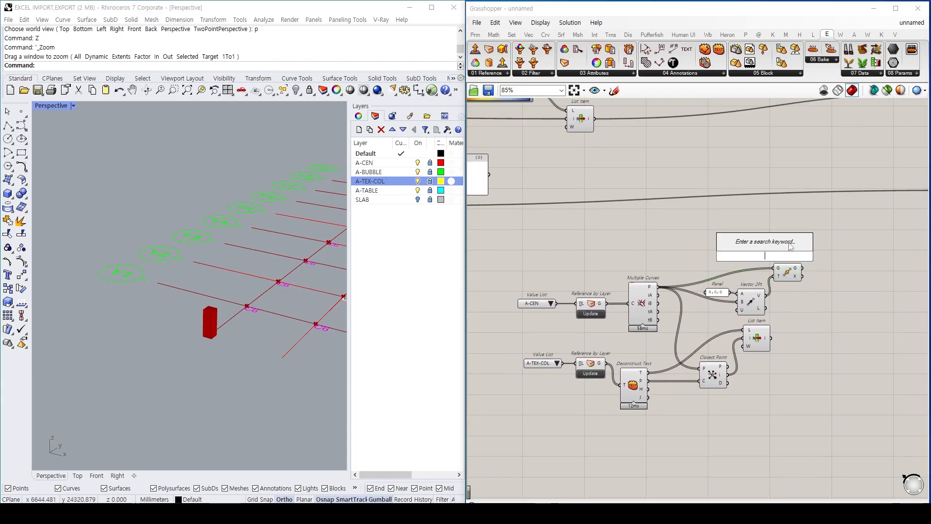
pyautogui.write('move')
pyautogui.press('Return')
pyautogui.doubleClick(769, 225)
pyautogui.write('z')
pyautogui.press('Return')
# - Connect the first Move's G output to the second Move's G, Unit Z to its T, and the new List Item to Unit Z's F
pyautogui.moveTo(762, 260); pyautogui.dragTo(841, 232)
pyautogui.moveTo(803, 268); pyautogui.dragTo(828, 225)
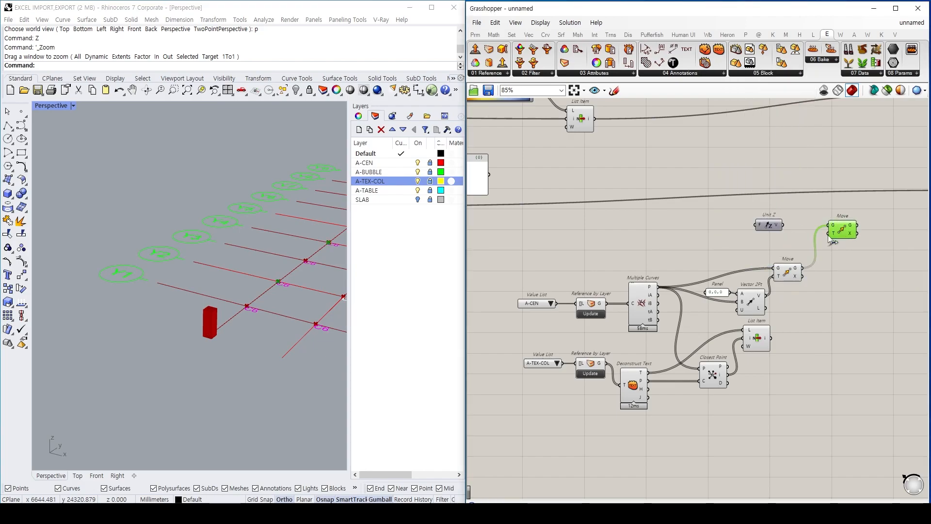
pyautogui.moveTo(770, 226); pyautogui.dragTo(781, 238)
pyautogui.moveTo(704, 270); pyautogui.dragTo(812, 262, button='right')
pyautogui.moveTo(521, 290); pyautogui.dragTo(872, 229)
# - Select the second Move component and locate its vertically moved points in the Perspective viewport
pyautogui.moveTo(559, 245); pyautogui.dragTo(834, 282, button='right')
pyautogui.scroll(2, 630, 162)
pyautogui.click(603, 136)
pyautogui.click(643, 175)
pyautogui.scroll(-4, 643, 175)
pyautogui.click(764, 293)
pyautogui.middleClick(764, 292)
pyautogui.click(790, 315)
pyautogui.click(180, 329)
pyautogui.scroll(3, 181, 328)
pyautogui.moveTo(196, 339); pyautogui.dragTo(196, 303, button='right')
pyautogui.scroll(5, 196, 304)
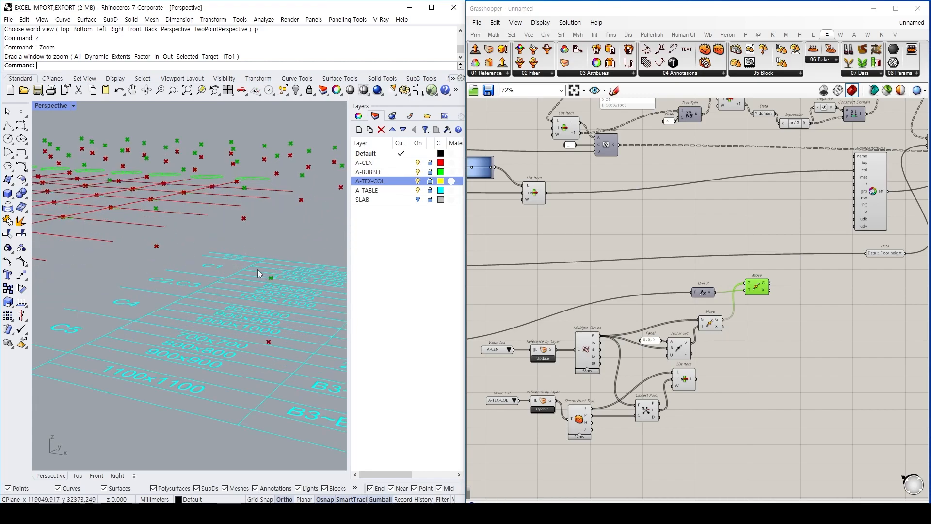
# - Examine the moved points against the grid intersections and column labels from several angles
pyautogui.scroll(-5, 235, 276)
pyautogui.moveTo(234, 276)
pyautogui.mouseDown(button='right')
pyautogui.moveTo(123, 278)
pyautogui.moveTo(161, 290)
pyautogui.moveTo(148, 309)
pyautogui.moveTo(194, 316)
pyautogui.moveTo(264, 295)
pyautogui.moveTo(243, 272)
pyautogui.mouseUp(button='right')
pyautogui.scroll(3, 165, 282)
pyautogui.scroll(-3, 147, 308)
pyautogui.moveTo(783, 297); pyautogui.dragTo(672, 309, button='right')
pyautogui.scroll(3, 672, 309)
pyautogui.keyDown('shift'); pyautogui.moveTo(152, 336); pyautogui.dragTo(286, 339, button='right'); pyautogui.keyUp('shift')
pyautogui.scroll(3, 286, 339)
pyautogui.scroll(4, 194, 291)
pyautogui.moveTo(229, 319); pyautogui.dragTo(257, 313, button='right')
pyautogui.scroll(-3, 275, 280)
pyautogui.keyDown('shift'); pyautogui.moveTo(277, 280); pyautogui.dragTo(197, 267, button='right'); pyautogui.keyUp('shift')
# - Reposition the second Move component and add a Merge component below it
pyautogui.moveTo(629, 309); pyautogui.dragTo(625, 313)
pyautogui.click(698, 318)
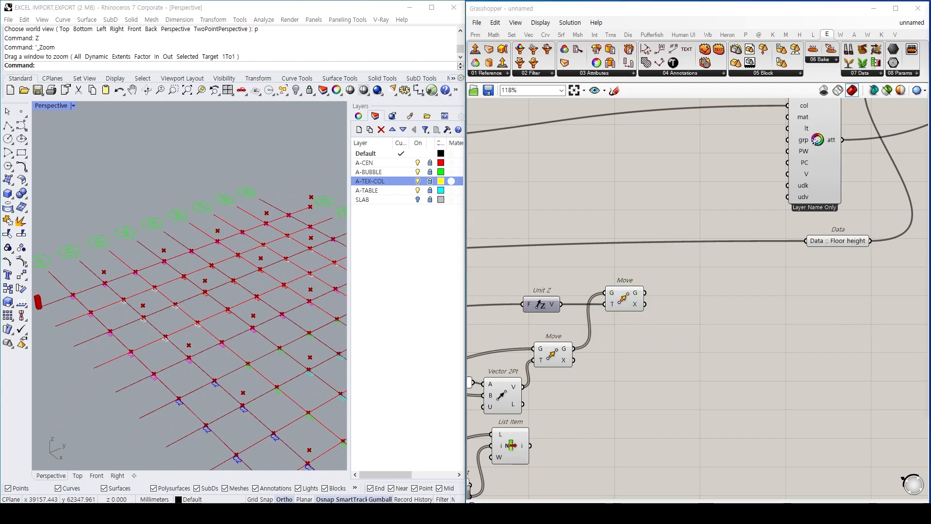
pyautogui.doubleClick(668, 336)
pyautogui.write('merge')
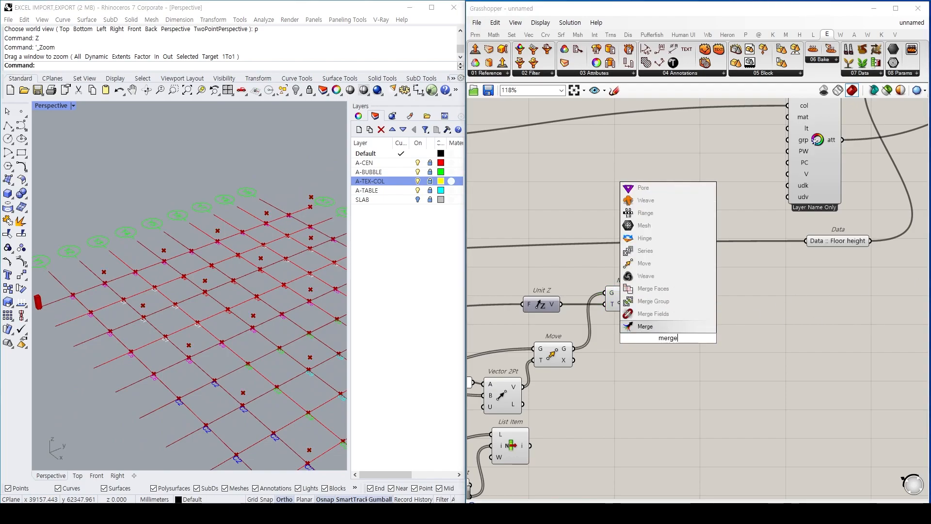
pyautogui.press('Return')
pyautogui.scroll(1, 668, 339)
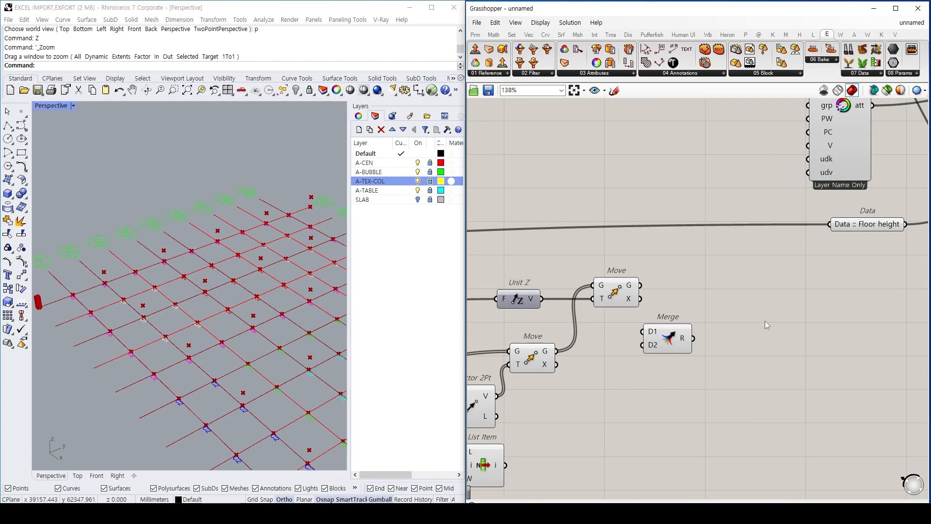
pyautogui.doubleClick(783, 384)
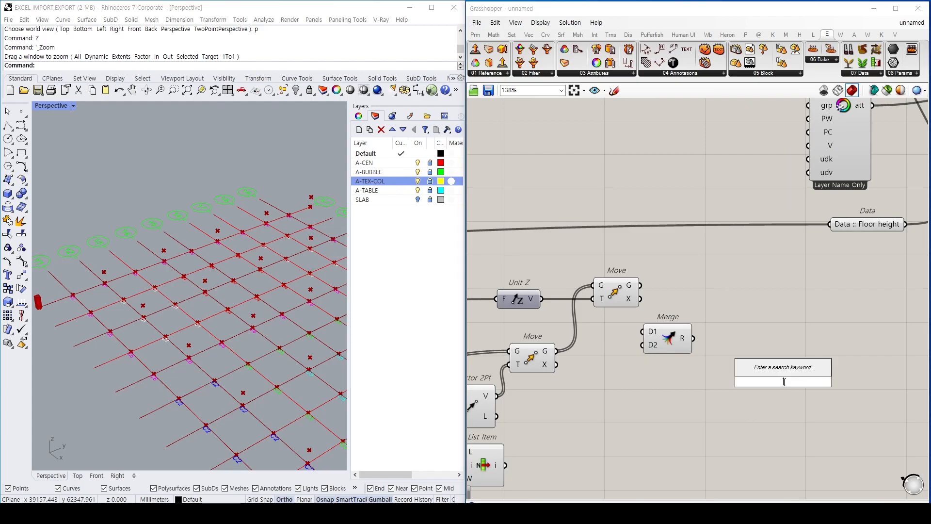
pyautogui.doubleClick(737, 370)
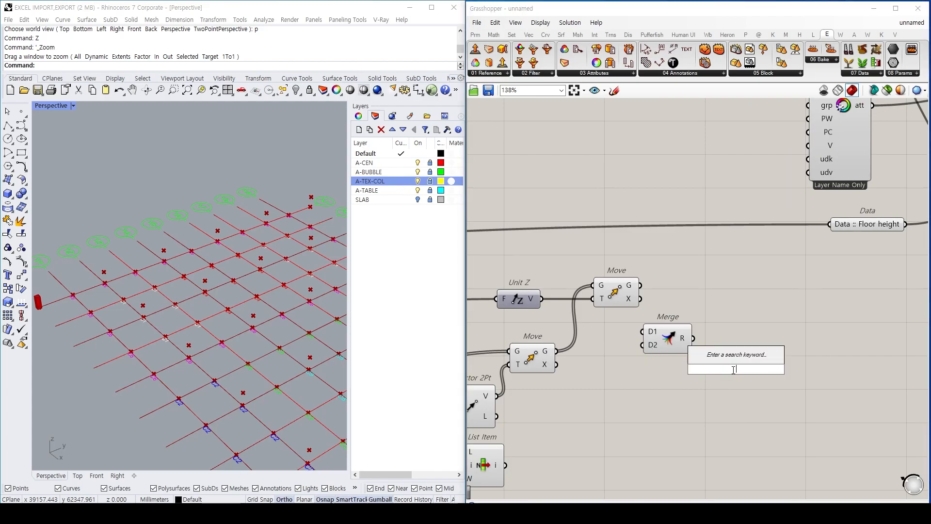
pyautogui.write('isner block')
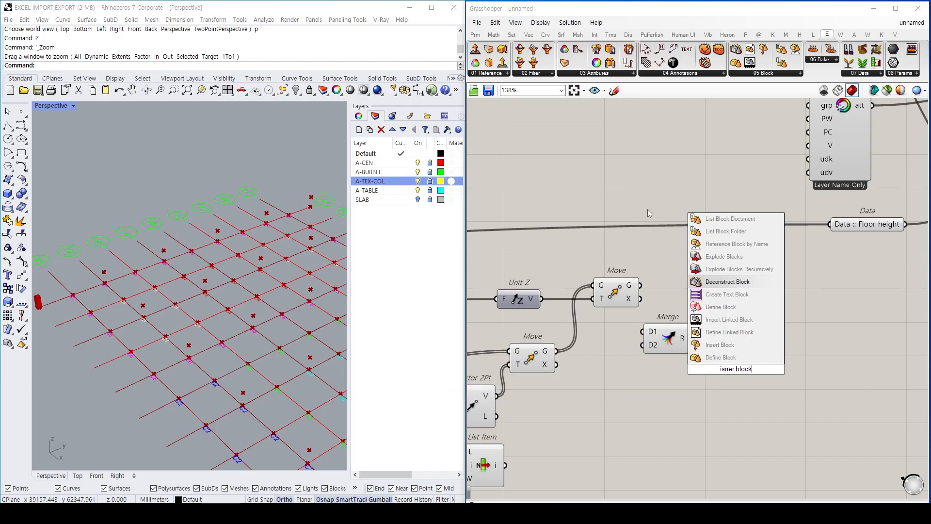
# - Add Human's PlaceBlock component to the right of Merge and move Merge closer to it
pyautogui.click(800, 35)
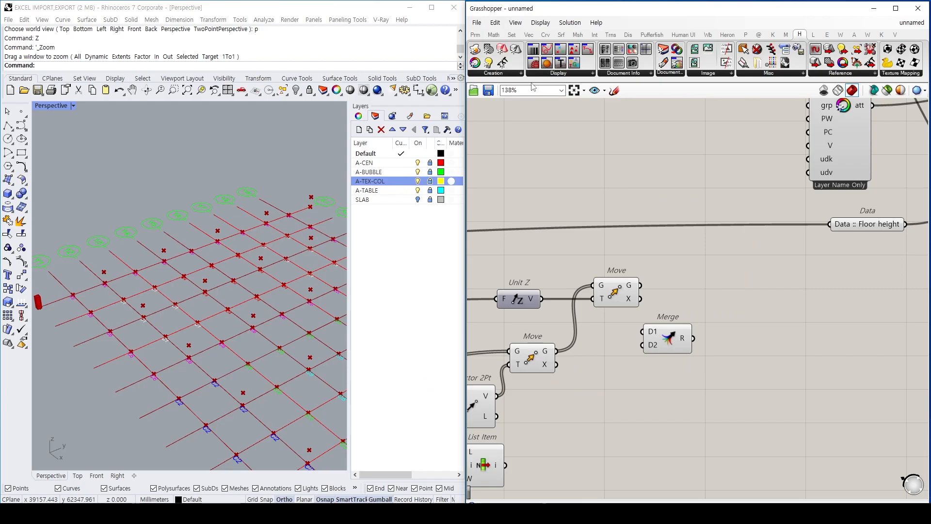
pyautogui.click(510, 74)
pyautogui.moveTo(514, 167); pyautogui.dragTo(785, 305)
pyautogui.moveTo(626, 298); pyautogui.dragTo(669, 297)
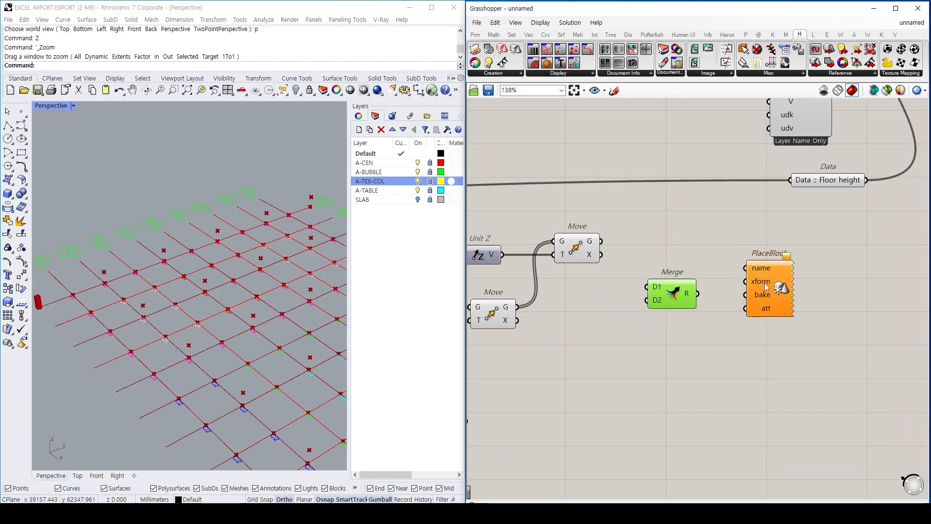
# - Examine the second Move component's transform output as a source for PlaceBlock's xform input
pyautogui.moveTo(770, 290); pyautogui.dragTo(768, 272)
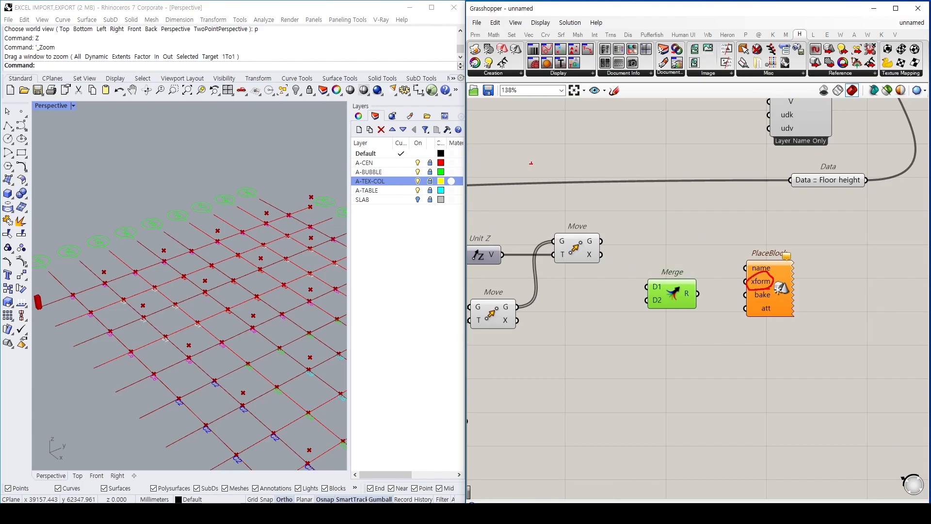
pyautogui.moveTo(591, 266)
pyautogui.mouseDown()
pyautogui.moveTo(578, 263)
pyautogui.moveTo(601, 257)
pyautogui.mouseUp()
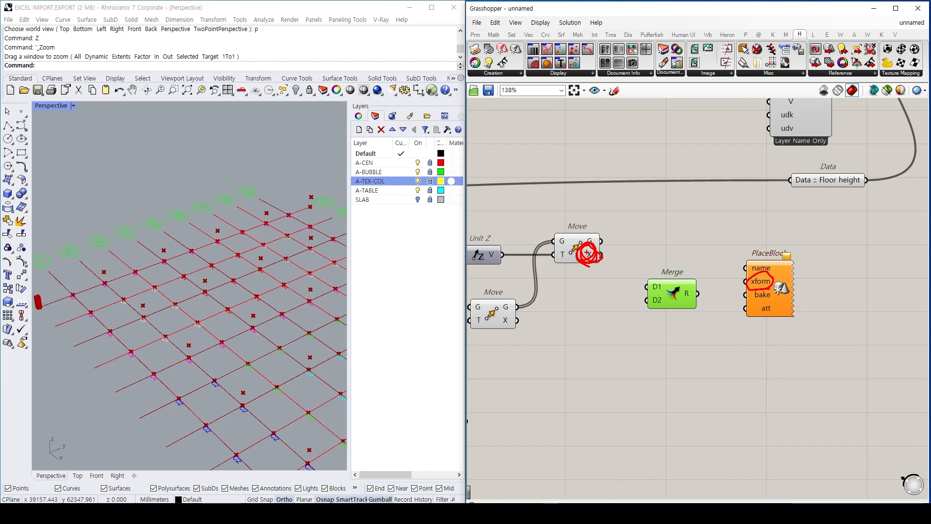
pyautogui.press('Escape')
pyautogui.moveTo(592, 257)
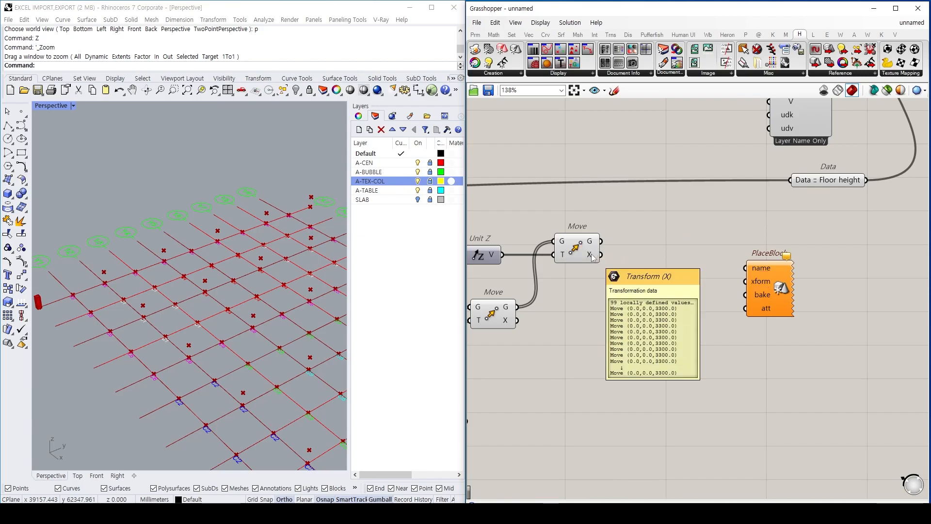
pyautogui.moveTo(599, 266)
pyautogui.mouseDown()
pyautogui.moveTo(657, 287)
pyautogui.moveTo(718, 271)
pyautogui.mouseUp()
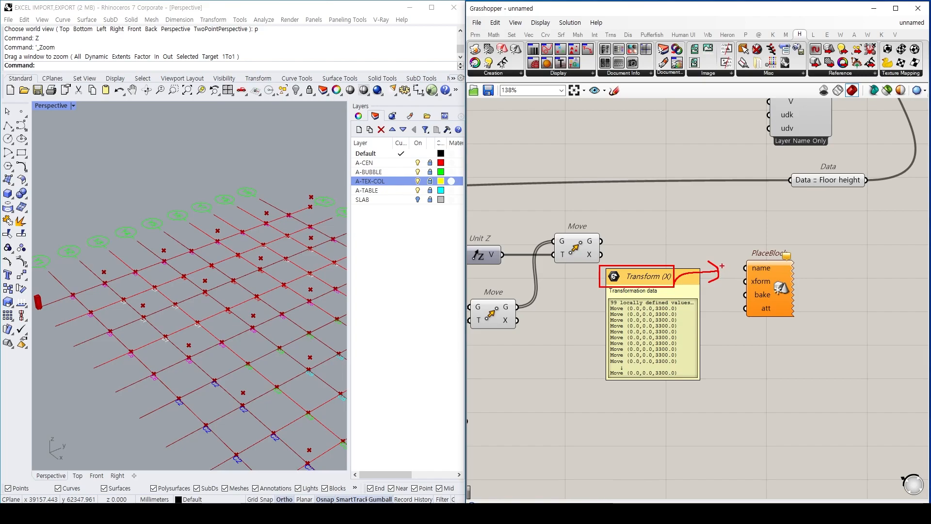
pyautogui.press('Escape')
# - Wire the first Move's geometry output into Merge's D1 and the second Move's transform output into D2, and place Merge below them
pyautogui.moveTo(595, 293); pyautogui.dragTo(681, 291, button='right')
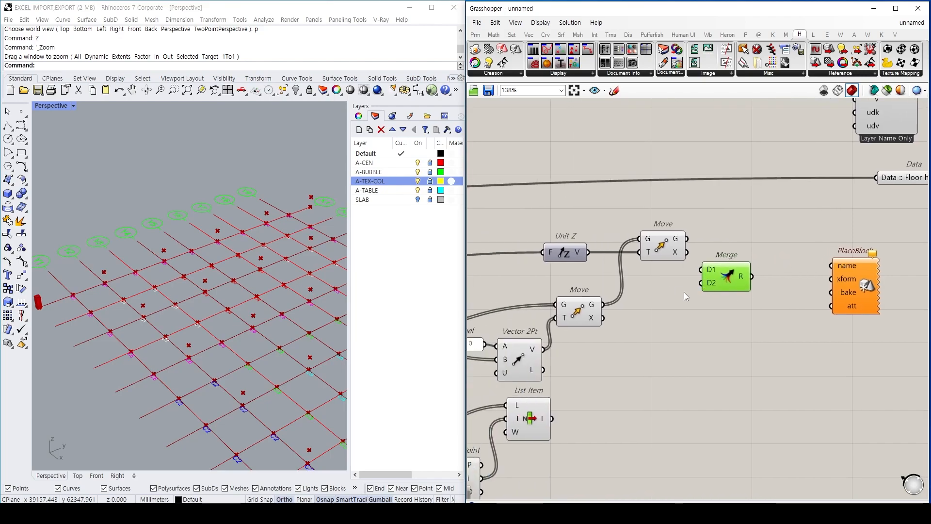
pyautogui.moveTo(564, 280); pyautogui.dragTo(671, 272, button='right')
pyautogui.click(683, 306)
pyautogui.moveTo(756, 279); pyautogui.dragTo(644, 291, button='right')
pyautogui.moveTo(597, 307); pyautogui.dragTo(733, 279)
pyautogui.moveTo(681, 256); pyautogui.dragTo(707, 284)
pyautogui.moveTo(732, 282); pyautogui.dragTo(722, 326)
pyautogui.keyDown('shift'); pyautogui.moveTo(59, 331); pyautogui.dragTo(147, 313, button='right'); pyautogui.keyUp('shift')
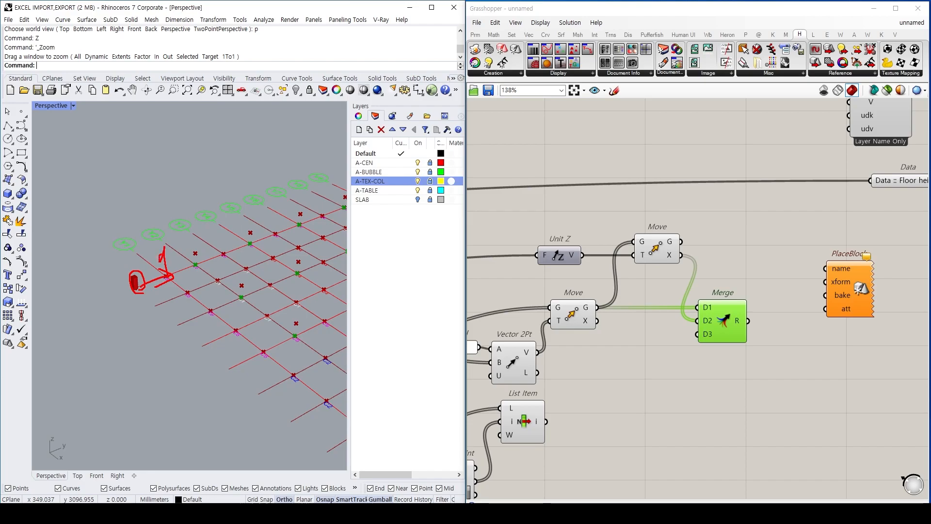
pyautogui.moveTo(154, 314); pyautogui.dragTo(154, 315)
pyautogui.moveTo(187, 273); pyautogui.dragTo(175, 253)
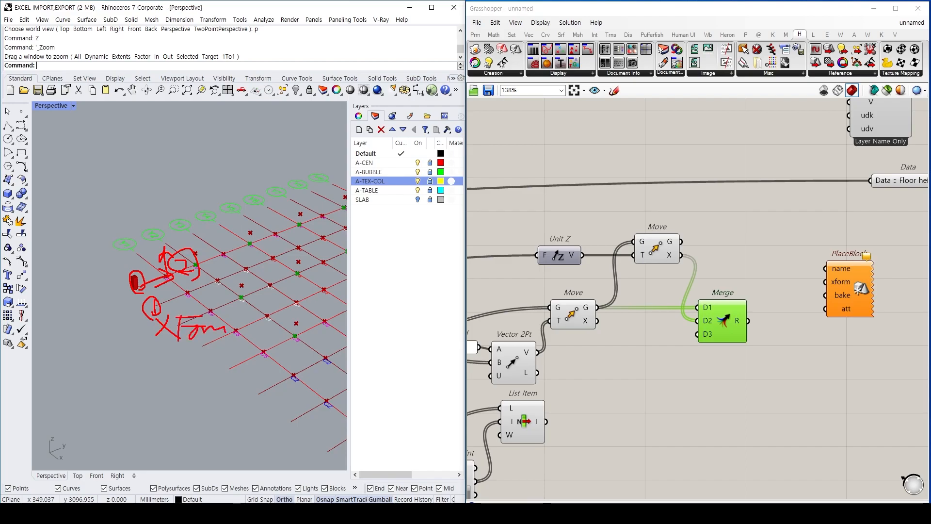
pyautogui.moveTo(111, 362)
pyautogui.mouseDown()
pyautogui.moveTo(144, 366)
pyautogui.moveTo(173, 397)
pyautogui.mouseUp()
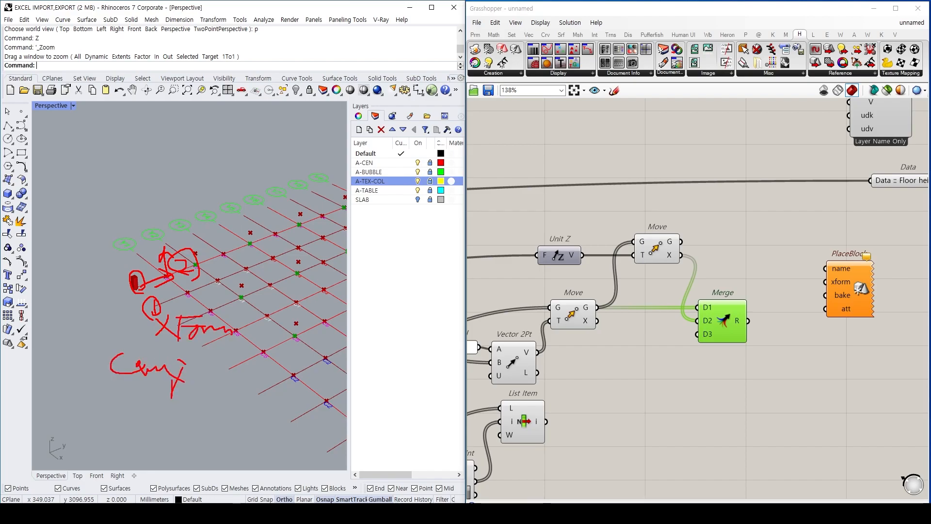
pyautogui.moveTo(146, 276); pyautogui.dragTo(151, 257)
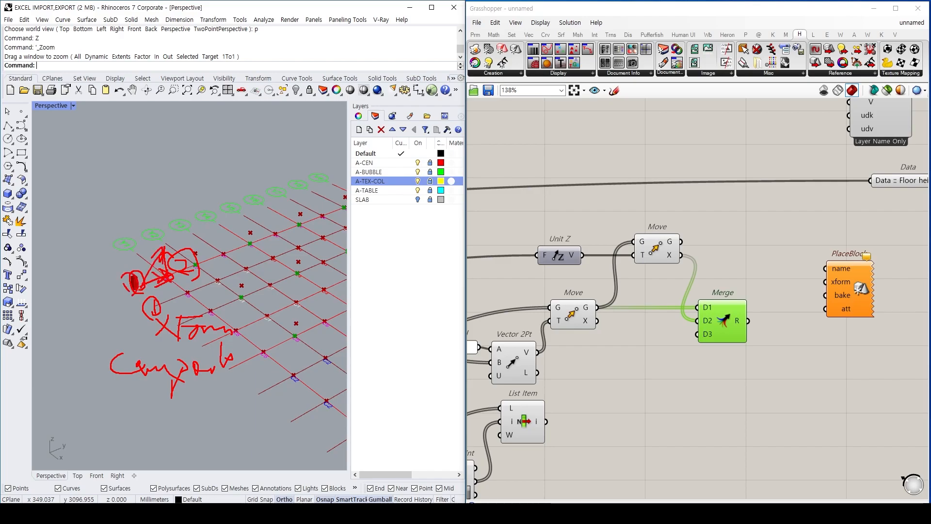
pyautogui.moveTo(68, 185)
pyautogui.mouseDown()
pyautogui.moveTo(120, 183)
pyautogui.moveTo(104, 195)
pyautogui.moveTo(140, 155)
pyautogui.moveTo(156, 203)
pyautogui.mouseUp()
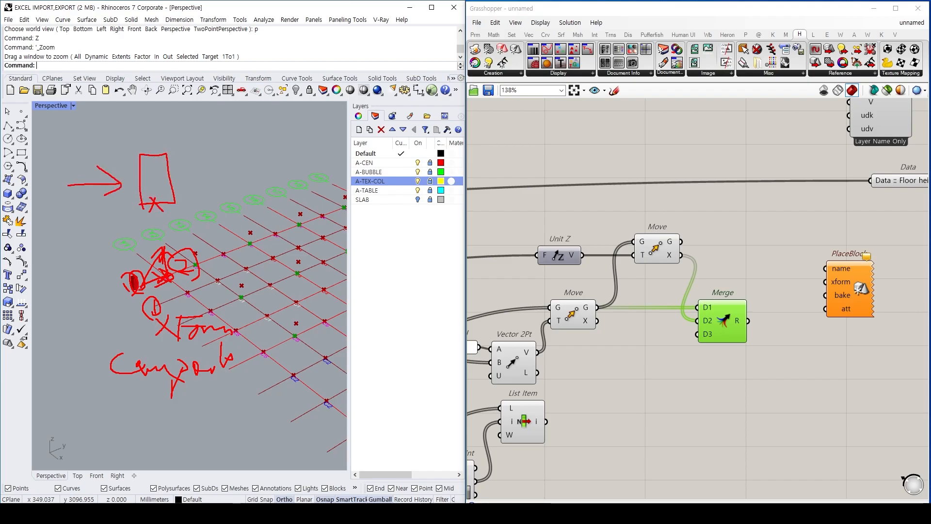
pyautogui.moveTo(107, 227)
pyautogui.mouseDown()
pyautogui.moveTo(195, 225)
pyautogui.moveTo(189, 165)
pyautogui.mouseUp()
pyautogui.moveTo(175, 191); pyautogui.dragTo(202, 178)
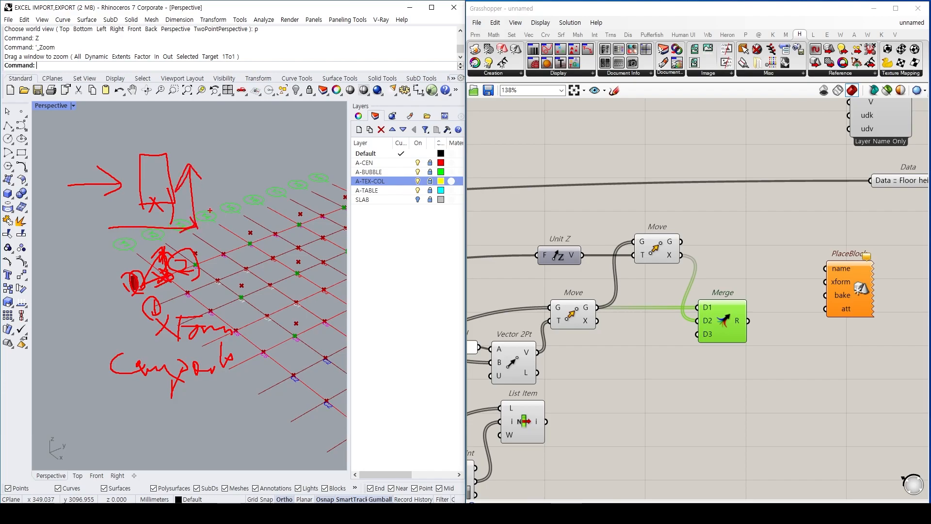
pyautogui.press('Escape')
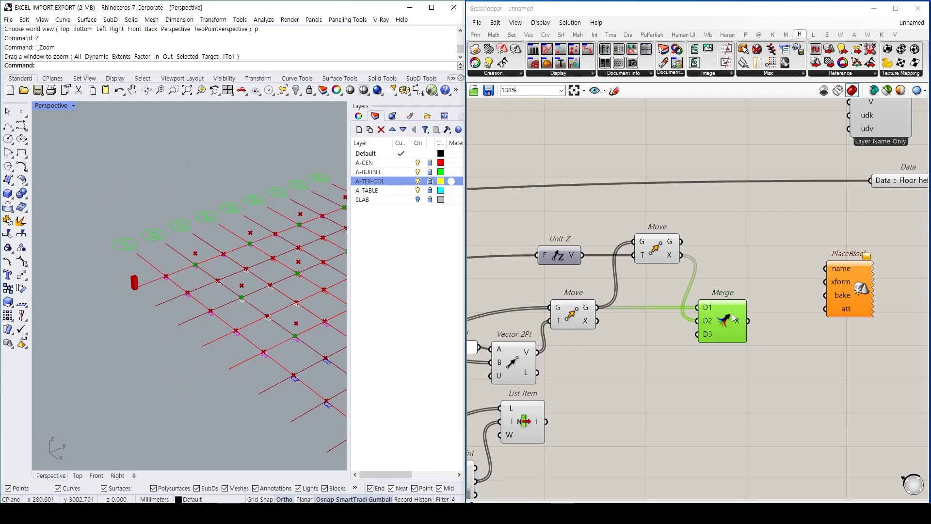
# - Shift the second Move component slightly and graft the D1 and D2 inputs of Merge
pyautogui.scroll(4, 743, 321)
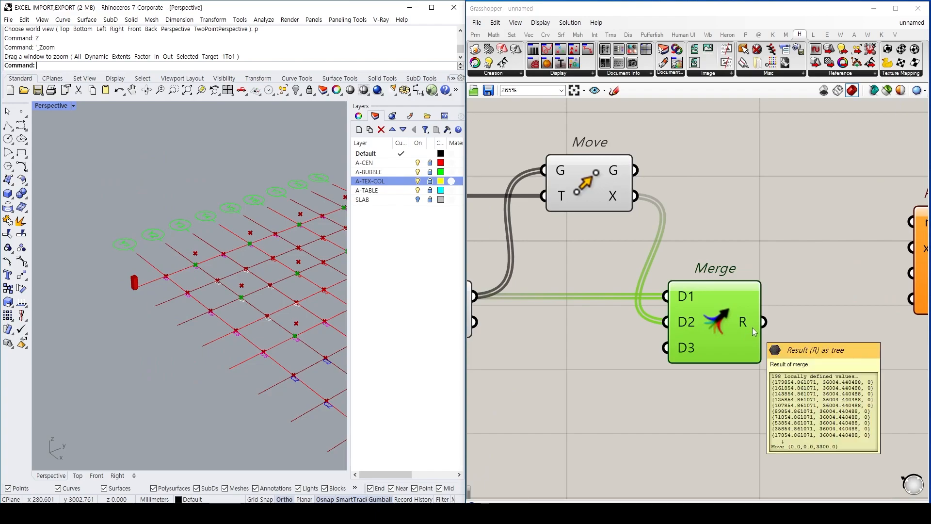
pyautogui.click(580, 184)
pyautogui.moveTo(580, 184); pyautogui.dragTo(578, 183)
pyautogui.click(603, 238)
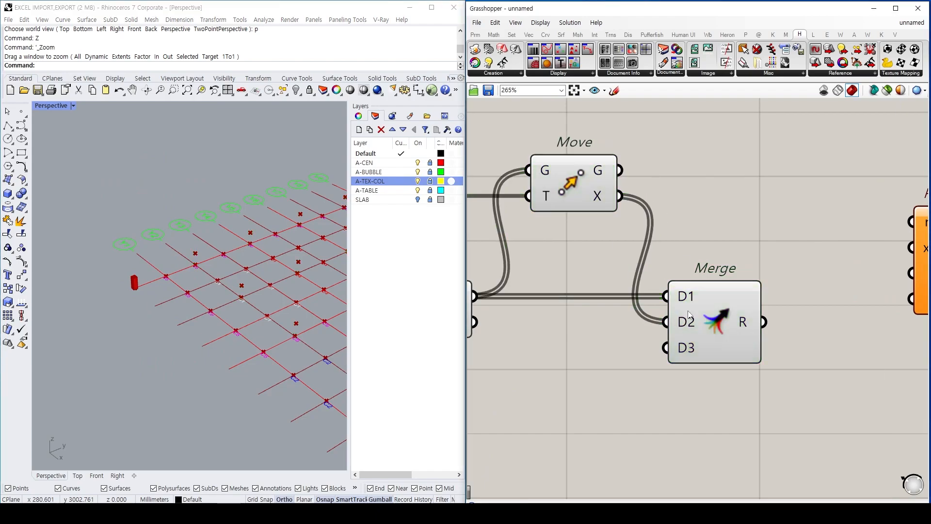
pyautogui.rightClick(687, 297)
pyautogui.click(728, 381)
pyautogui.rightClick(675, 320)
pyautogui.click(720, 408)
pyautogui.scroll(-3, 677, 307)
pyautogui.scroll(1, 618, 296)
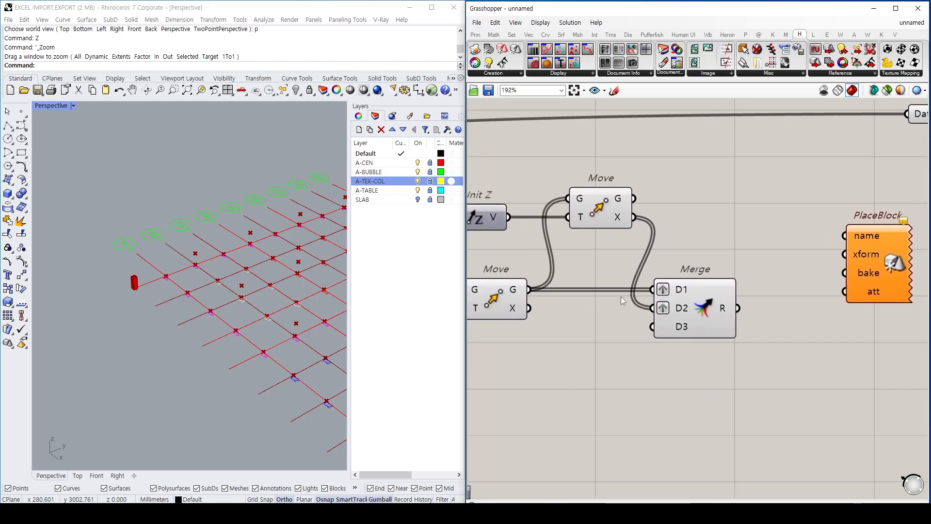
# - Replace Merge's D1 source with the first Move's transform output and set Merge a little lower
pyautogui.click(574, 301)
pyautogui.keyDown('ctrl'); pyautogui.moveTo(581, 289); pyautogui.dragTo(701, 290); pyautogui.keyUp('ctrl')
pyautogui.moveTo(582, 308); pyautogui.dragTo(700, 298)
pyautogui.moveTo(749, 317); pyautogui.dragTo(749, 336)
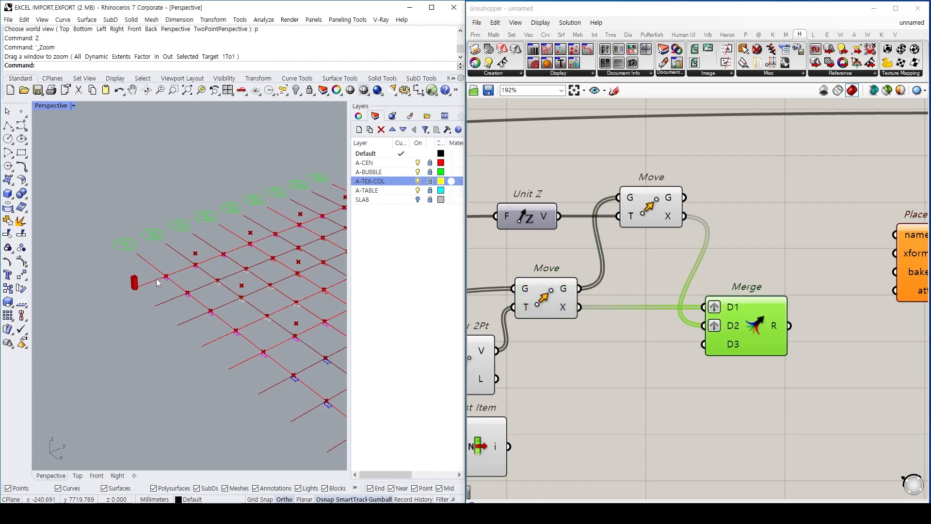
pyautogui.moveTo(808, 273); pyautogui.dragTo(729, 272, button='right')
pyautogui.moveTo(817, 252); pyautogui.dragTo(711, 325)
pyautogui.scroll(-3, 704, 251)
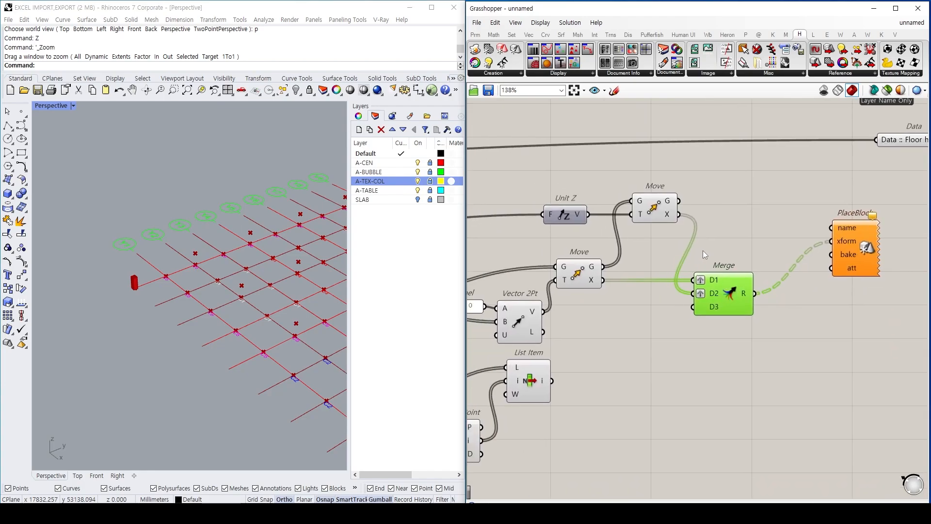
pyautogui.moveTo(702, 250); pyautogui.dragTo(646, 260, button='right')
pyautogui.click(667, 252)
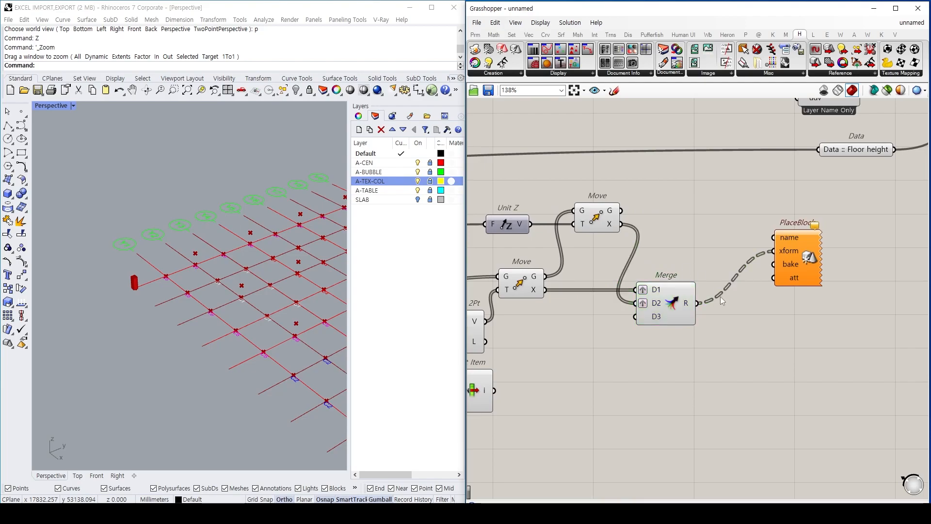
pyautogui.keyDown('ctrl'); pyautogui.moveTo(698, 303); pyautogui.dragTo(774, 251); pyautogui.keyUp('ctrl')
# - Add a Compound component between Merge and PlaceBlock, wiring Merge's result into T and the X output into xform
pyautogui.moveTo(803, 254); pyautogui.dragTo(857, 261)
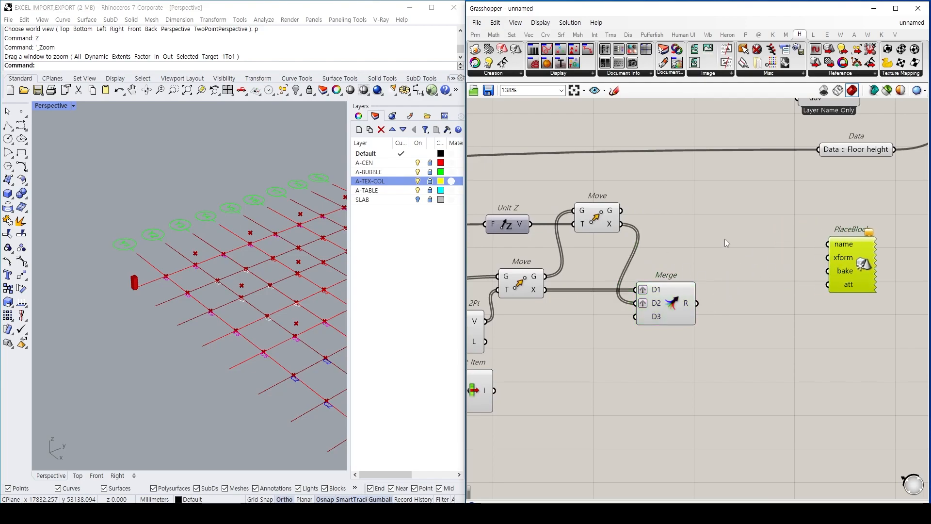
pyautogui.doubleClick(719, 237)
pyautogui.write('comp')
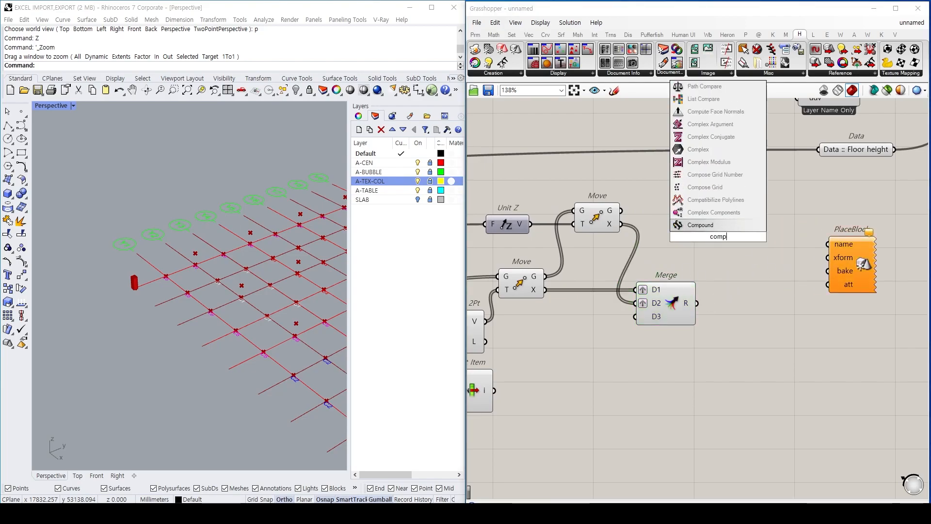
pyautogui.press('Return')
pyautogui.moveTo(696, 266); pyautogui.dragTo(697, 237)
pyautogui.moveTo(736, 241); pyautogui.dragTo(751, 269)
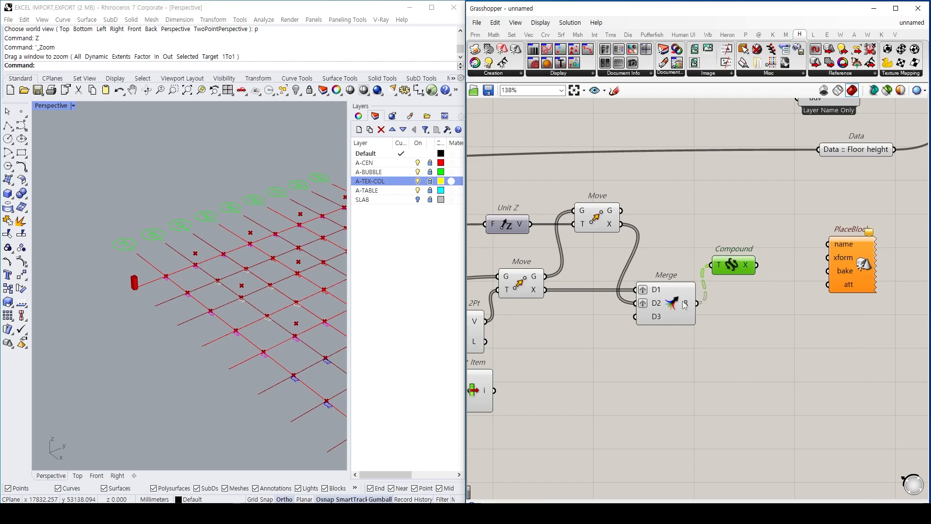
pyautogui.moveTo(688, 305)
pyautogui.moveTo(755, 265)
pyautogui.mouseDown()
pyautogui.moveTo(828, 258)
pyautogui.moveTo(739, 264)
pyautogui.mouseUp()
# - Add a Button below Compound and connect it to PlaceBlock's bake input
pyautogui.click(725, 223)
pyautogui.doubleClick(725, 223)
pyautogui.write('button')
pyautogui.press('Return')
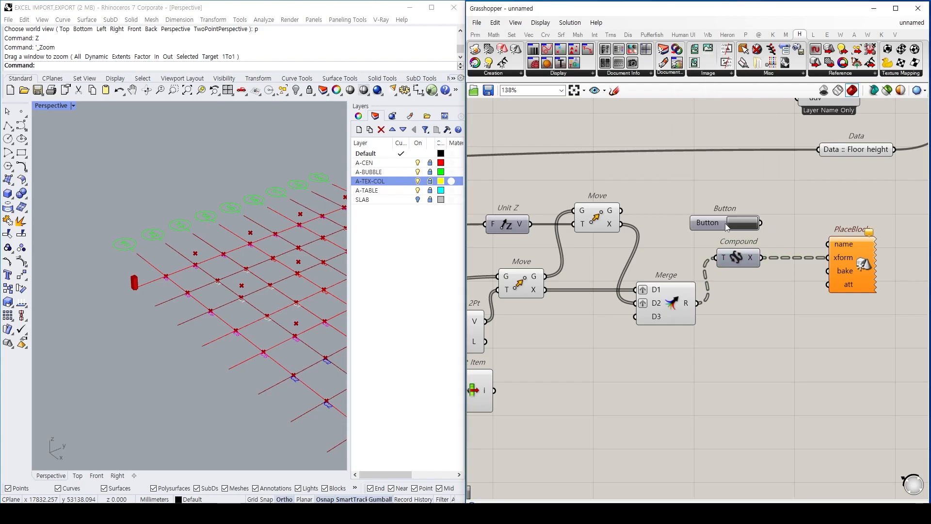
pyautogui.moveTo(719, 224); pyautogui.dragTo(759, 317)
pyautogui.moveTo(827, 271); pyautogui.dragTo(802, 319)
# - Examine the column labels output by the List Item fed from Deconstruct Text and Closest Point
pyautogui.moveTo(709, 237); pyautogui.dragTo(717, 288, button='right')
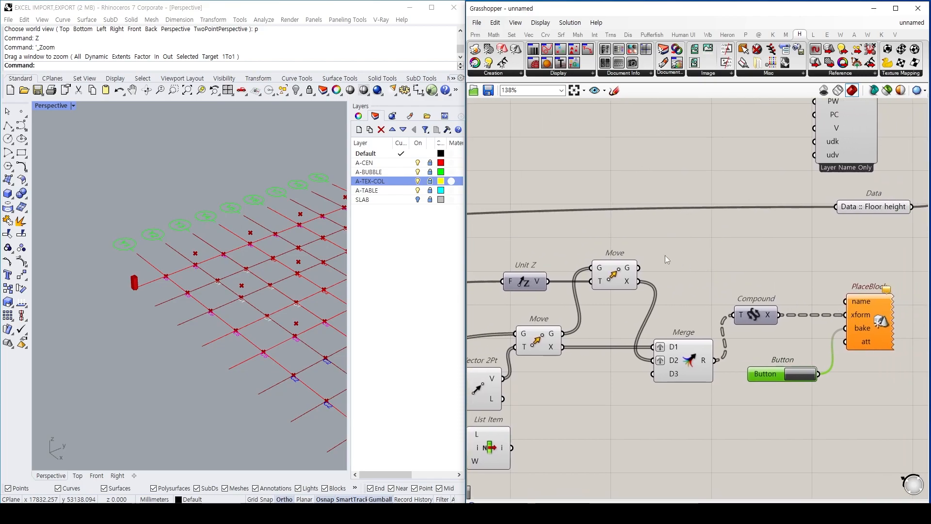
pyautogui.moveTo(631, 261); pyautogui.dragTo(686, 277, button='right')
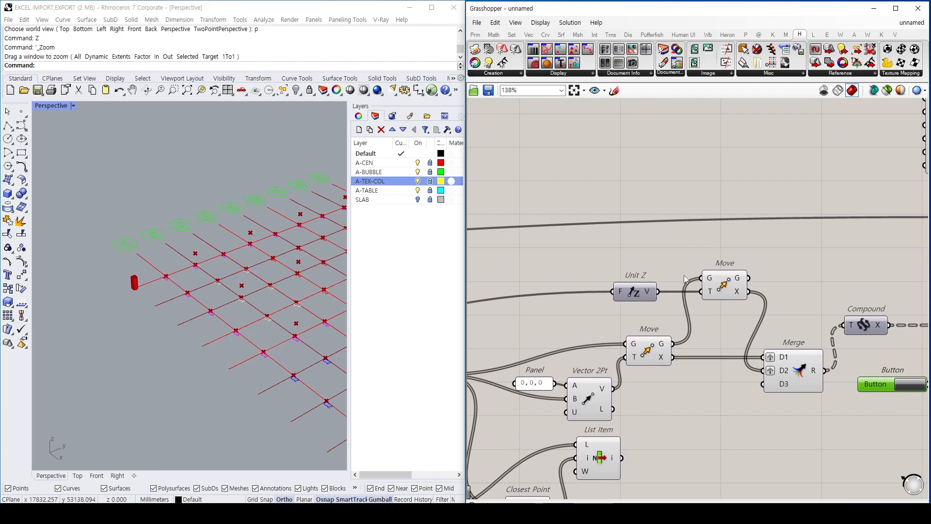
pyautogui.scroll(-4, 667, 295)
pyautogui.scroll(2, 669, 287)
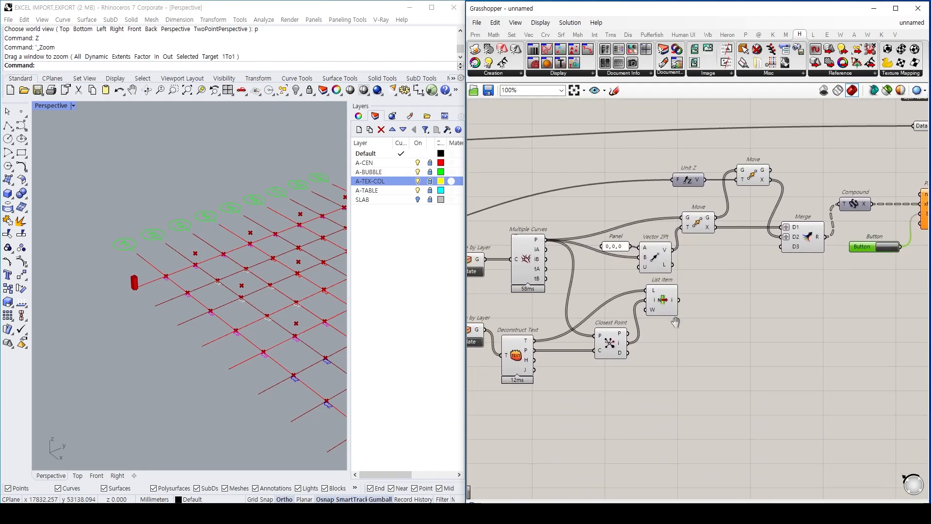
pyautogui.click(650, 336)
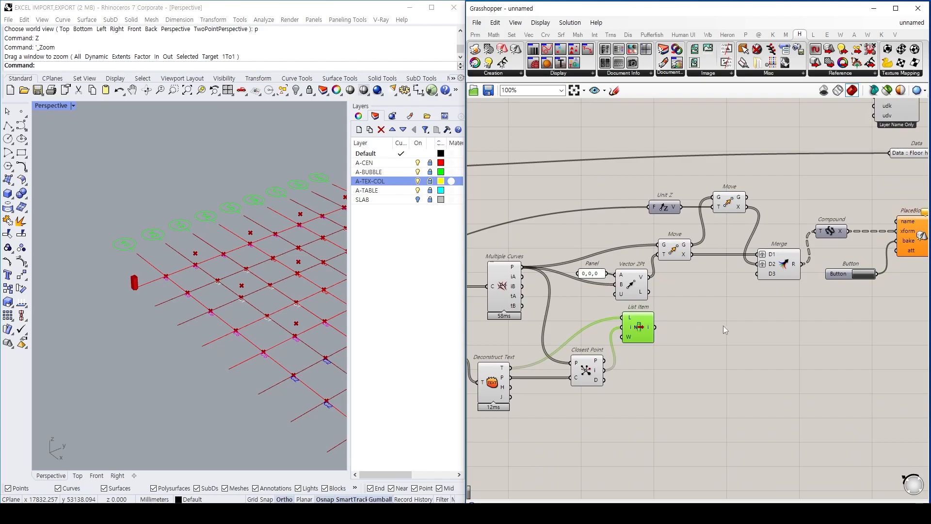
pyautogui.moveTo(652, 329)
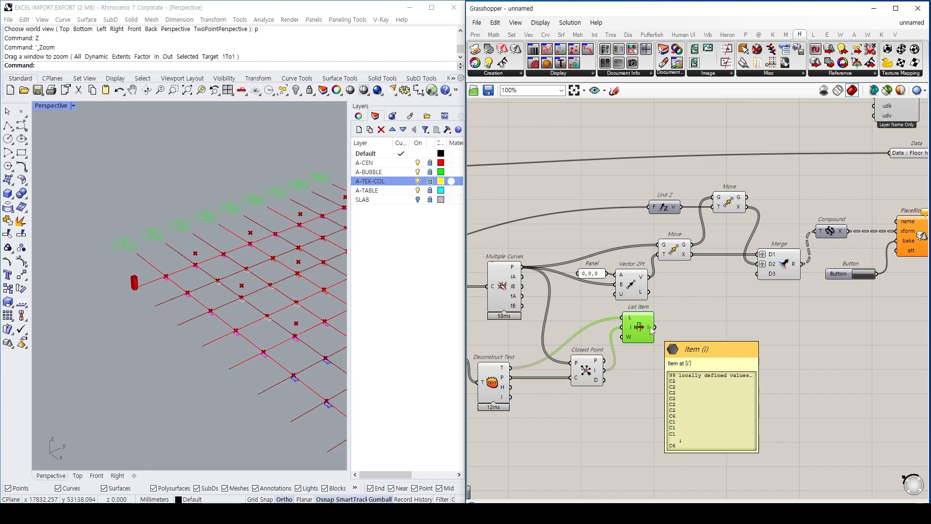
pyautogui.moveTo(745, 298); pyautogui.dragTo(617, 320, button='right')
pyautogui.scroll(2, 776, 246)
pyautogui.click(787, 246)
pyautogui.click(837, 246)
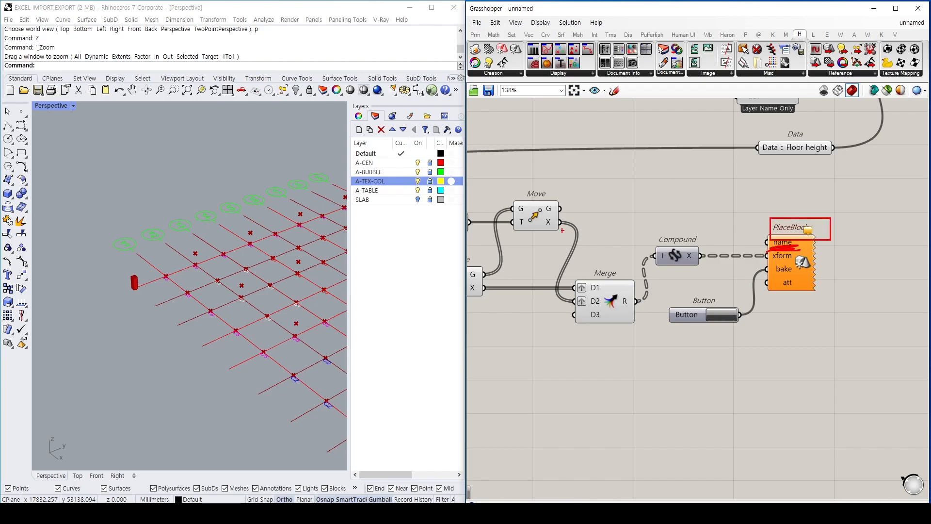
pyautogui.moveTo(564, 347); pyautogui.dragTo(556, 375)
pyautogui.moveTo(561, 367); pyautogui.dragTo(563, 388)
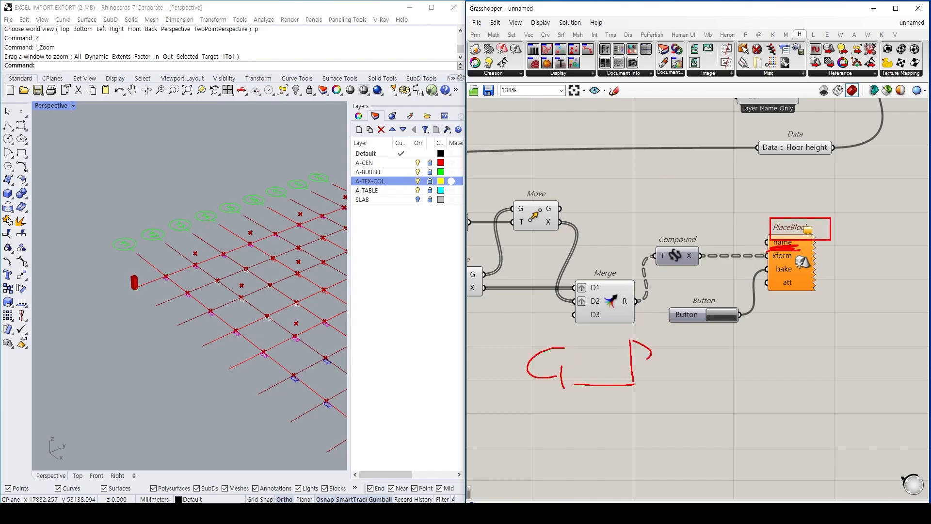
pyautogui.moveTo(669, 374); pyautogui.dragTo(660, 395)
pyautogui.moveTo(572, 404)
pyautogui.mouseDown()
pyautogui.moveTo(517, 373)
pyautogui.moveTo(579, 402)
pyautogui.mouseUp()
pyautogui.moveTo(671, 407)
pyautogui.mouseDown()
pyautogui.moveTo(679, 359)
pyautogui.moveTo(645, 401)
pyautogui.mouseUp()
pyautogui.press('Escape')
# - Add a Concatenate component to the right of the column-label List Item and wire the item output into its A input
pyautogui.scroll(-2, 649, 255)
pyautogui.moveTo(648, 257); pyautogui.dragTo(773, 251, button='right')
pyautogui.scroll(3, 604, 318)
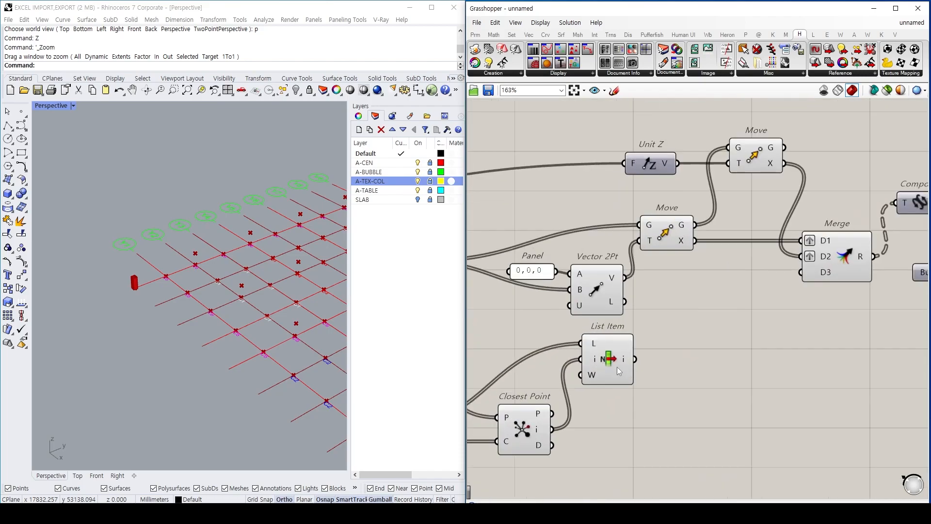
pyautogui.doubleClick(717, 343)
pyautogui.write('conc')
pyautogui.press('Return')
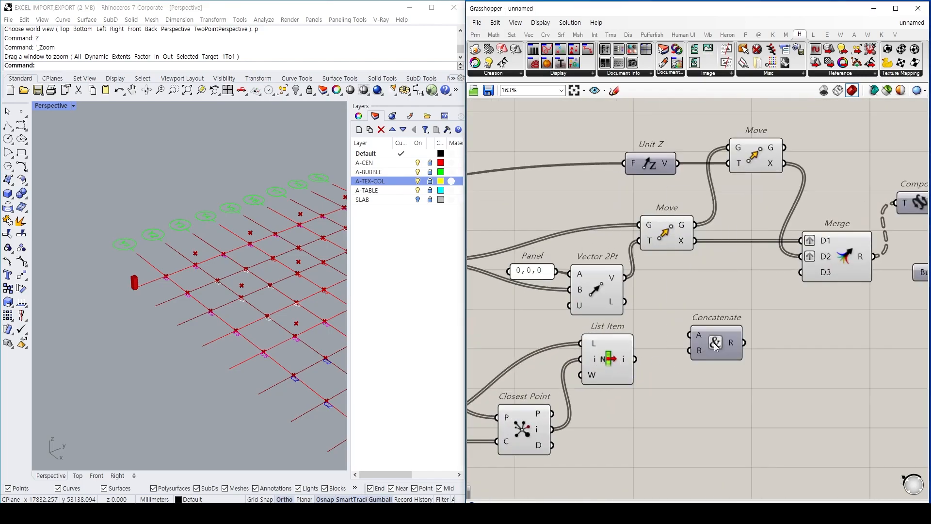
pyautogui.moveTo(635, 359); pyautogui.dragTo(690, 335)
pyautogui.moveTo(699, 339); pyautogui.dragTo(754, 319)
# - Add a panel containing "_" below Concatenate and connect it to the B input
pyautogui.doubleClick(718, 387)
pyautogui.write('panel')
pyautogui.press('Return')
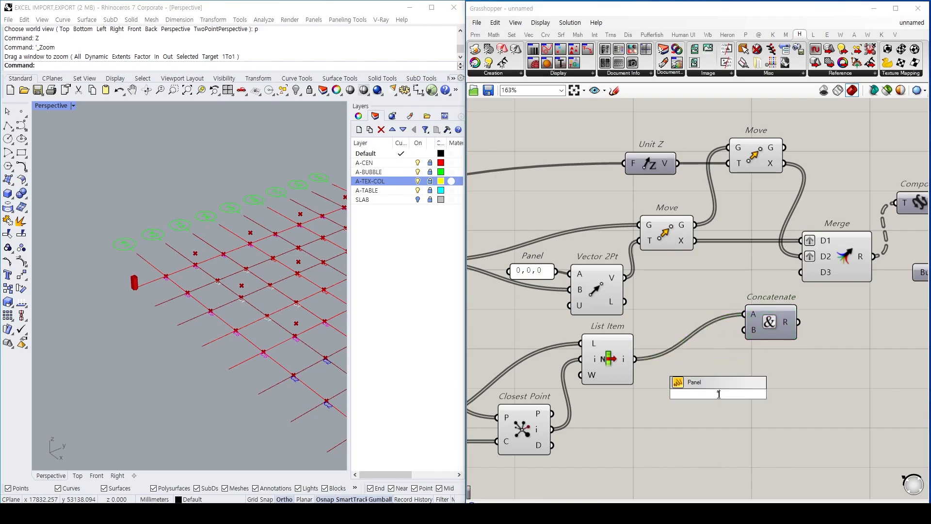
pyautogui.moveTo(754, 334); pyautogui.dragTo(731, 394)
# - Add a third input to Concatenate and wire the floor-name List Item output from the upper part of the definition into it
pyautogui.scroll(-3, 693, 306)
pyautogui.moveTo(546, 141); pyautogui.dragTo(633, 252, button='right')
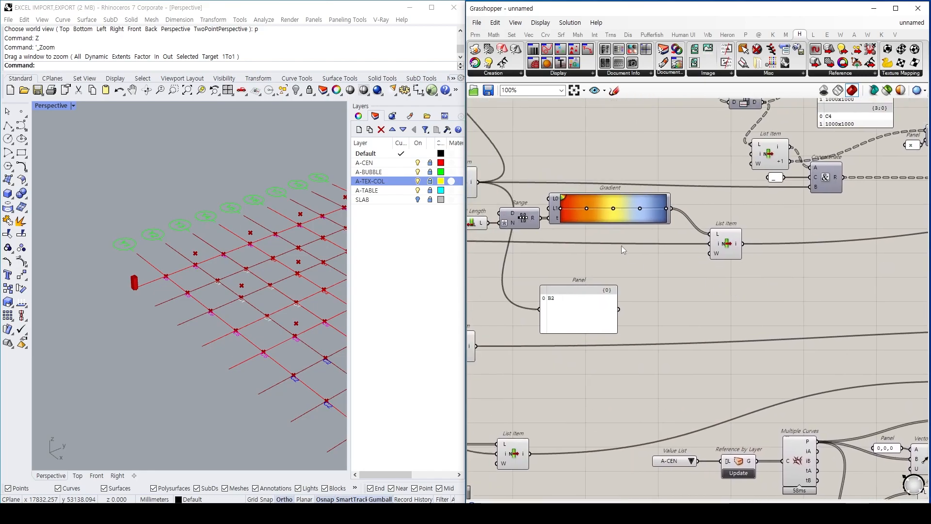
pyautogui.scroll(-2, 632, 252)
pyautogui.moveTo(517, 214); pyautogui.dragTo(878, 395)
pyautogui.scroll(8, 863, 387)
pyautogui.click(887, 391)
pyautogui.scroll(-8, 825, 385)
pyautogui.moveTo(600, 275); pyautogui.dragTo(729, 347, button='right')
pyautogui.moveTo(494, 209); pyautogui.dragTo(594, 248, button='right')
pyautogui.moveTo(565, 214); pyautogui.dragTo(914, 390)
pyautogui.scroll(1, 914, 395)
pyautogui.scroll(-3, 843, 364)
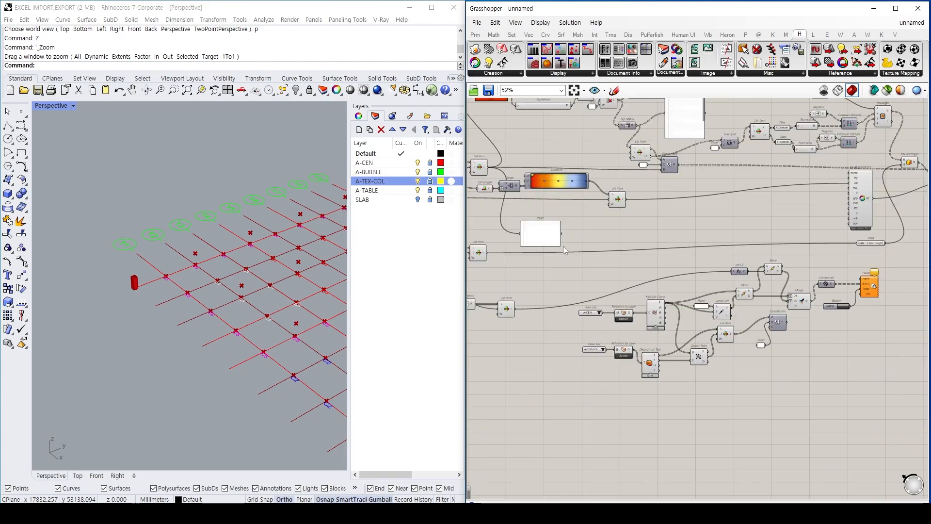
pyautogui.scroll(3, 893, 388)
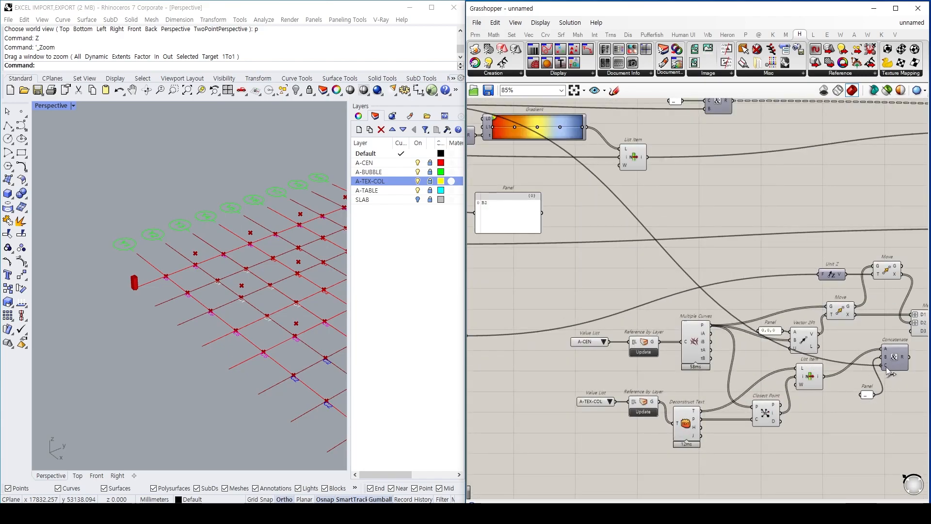
# - Move the "_" panel up beside the B input of the Concatenate component
pyautogui.scroll(3, 675, 348)
pyautogui.scroll(2, 590, 305)
pyautogui.click(590, 305)
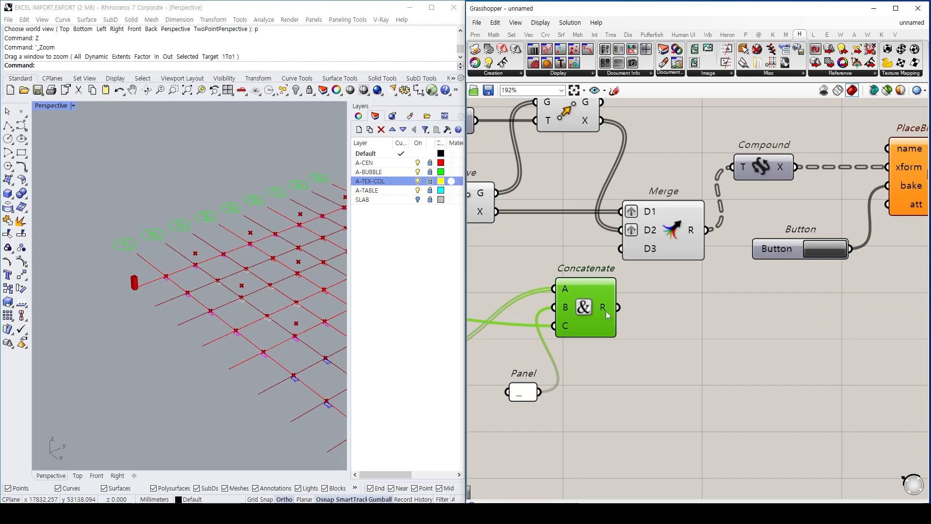
pyautogui.moveTo(606, 310)
pyautogui.scroll(-5, 604, 310)
pyautogui.moveTo(630, 258); pyautogui.dragTo(466, 264, button='right')
pyautogui.scroll(3, 711, 364)
pyautogui.doubleClick(684, 396)
pyautogui.moveTo(693, 397); pyautogui.dragTo(665, 331)
# - Wire the Concatenate result into PlaceBlock's name input and graft that input
pyautogui.scroll(-3, 615, 266)
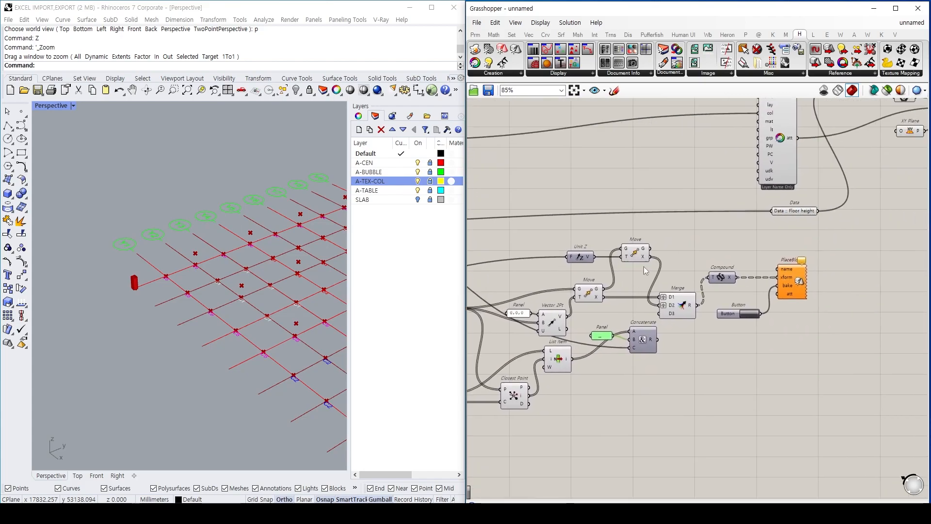
pyautogui.scroll(2, 682, 301)
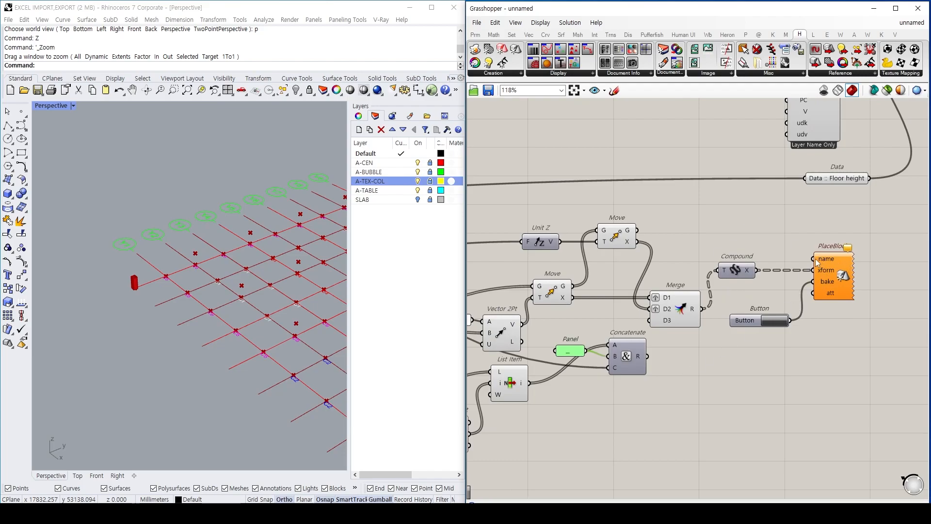
pyautogui.moveTo(813, 261); pyautogui.dragTo(648, 357)
pyautogui.scroll(3, 679, 362)
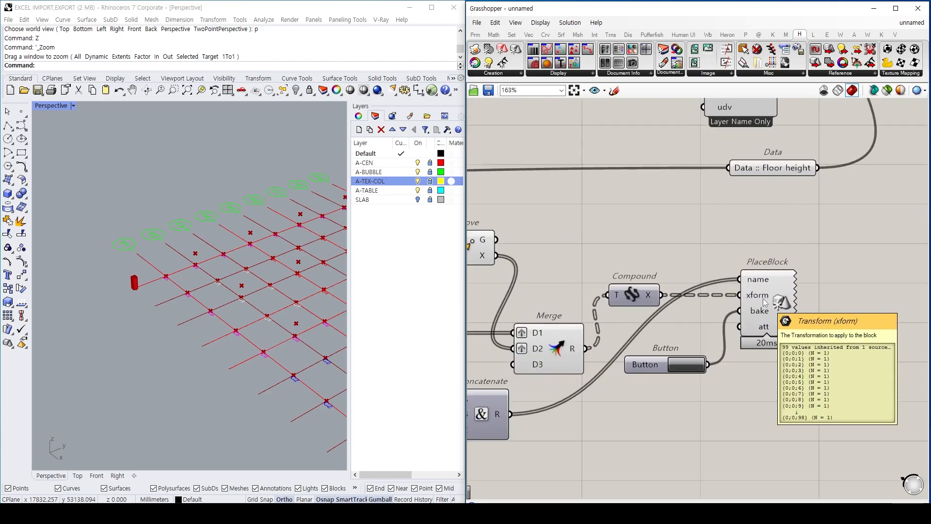
pyautogui.moveTo(763, 282)
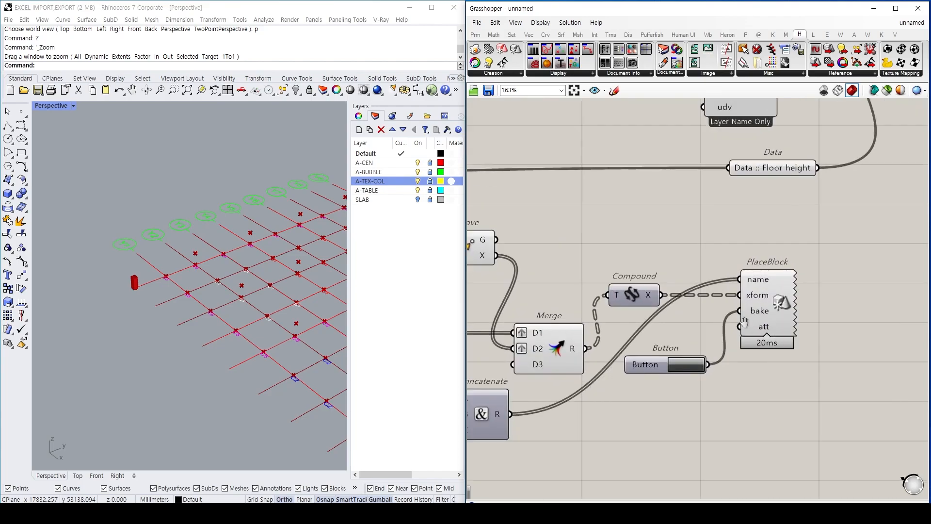
pyautogui.moveTo(762, 282); pyautogui.dragTo(803, 261, button='right')
pyautogui.moveTo(796, 280)
pyautogui.rightClick(792, 258)
pyautogui.click(816, 336)
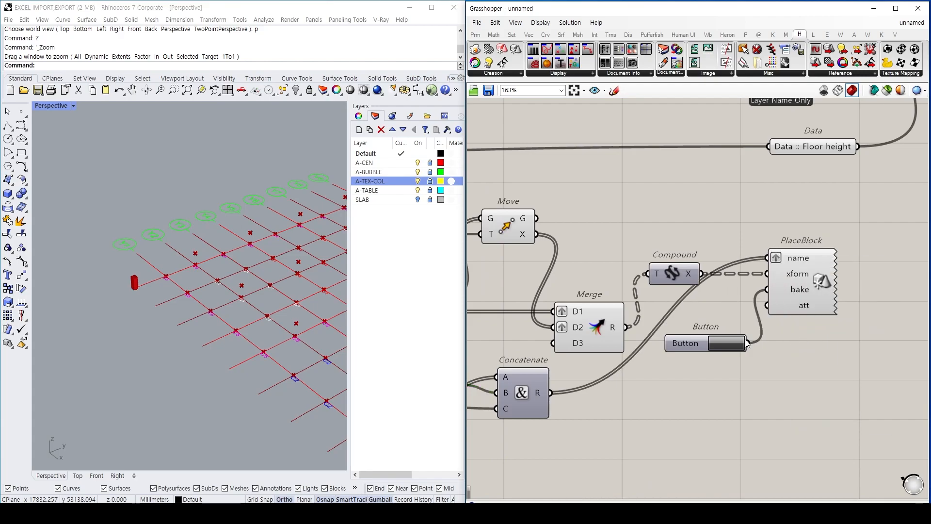
# - Move the Button that drives PlaceBlock's bake input to just below the Index number slider
pyautogui.scroll(-2, 754, 300)
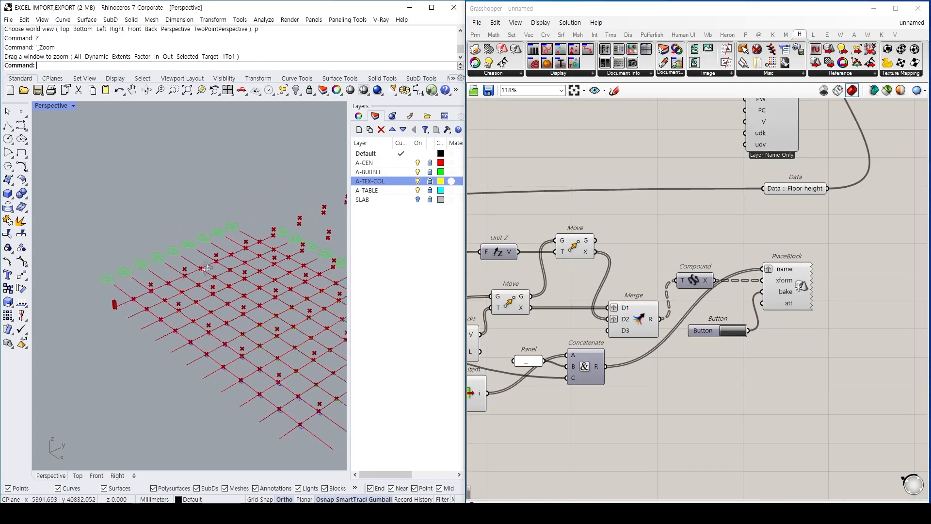
pyautogui.scroll(-2, 717, 270)
pyautogui.moveTo(717, 271); pyautogui.dragTo(873, 278, button='right')
pyautogui.moveTo(506, 245); pyautogui.dragTo(664, 254, button='right')
pyautogui.scroll(-3, 664, 254)
pyautogui.moveTo(810, 281); pyautogui.dragTo(545, 303, button='right')
pyautogui.scroll(3, 697, 249)
pyautogui.scroll(2, 661, 351)
pyautogui.moveTo(661, 350); pyautogui.dragTo(712, 333, button='right')
pyautogui.scroll(3, 683, 338)
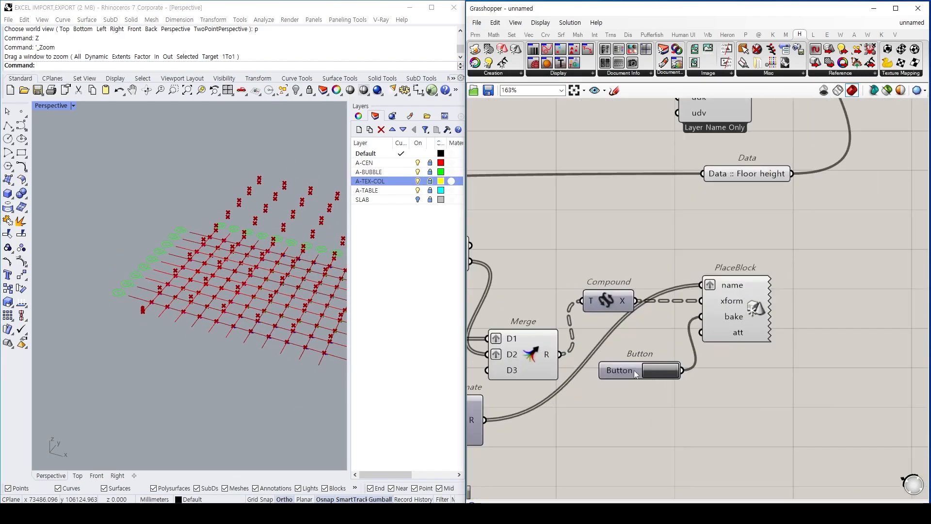
pyautogui.scroll(-7, 641, 310)
pyautogui.moveTo(497, 290); pyautogui.dragTo(648, 310, button='right')
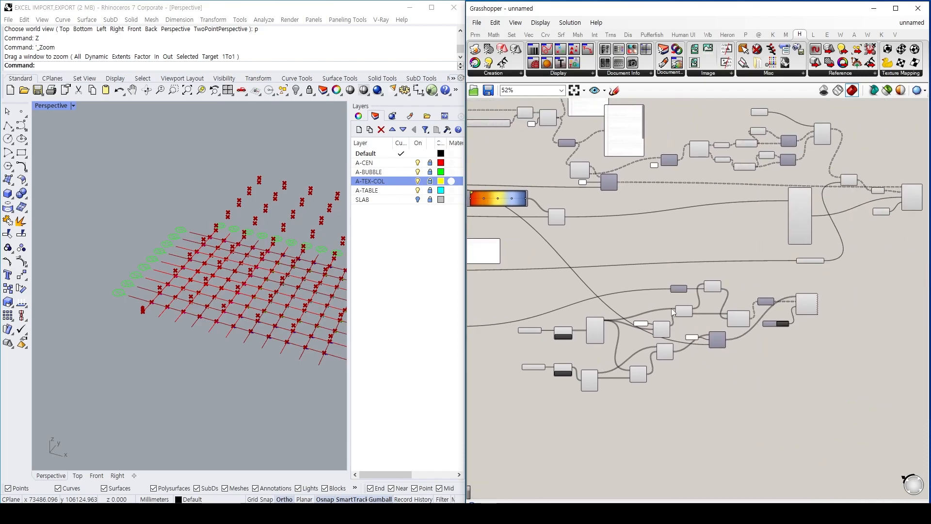
pyautogui.moveTo(775, 324); pyautogui.dragTo(604, 320)
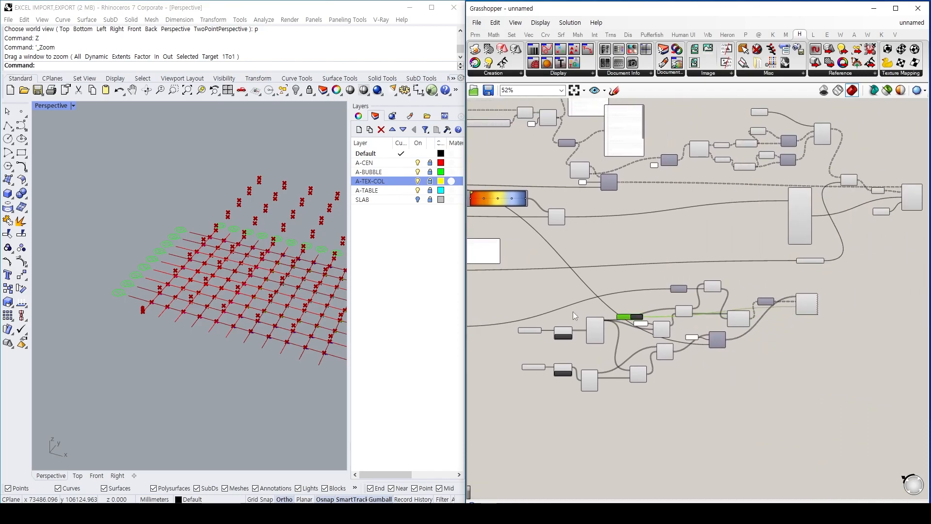
pyautogui.scroll(4, 530, 264)
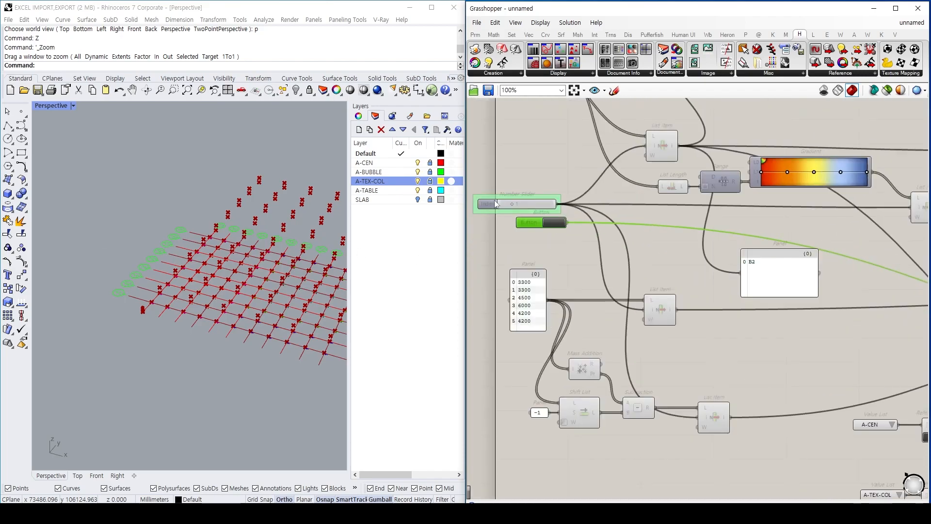
pyautogui.scroll(4, 496, 201)
pyautogui.click(649, 274)
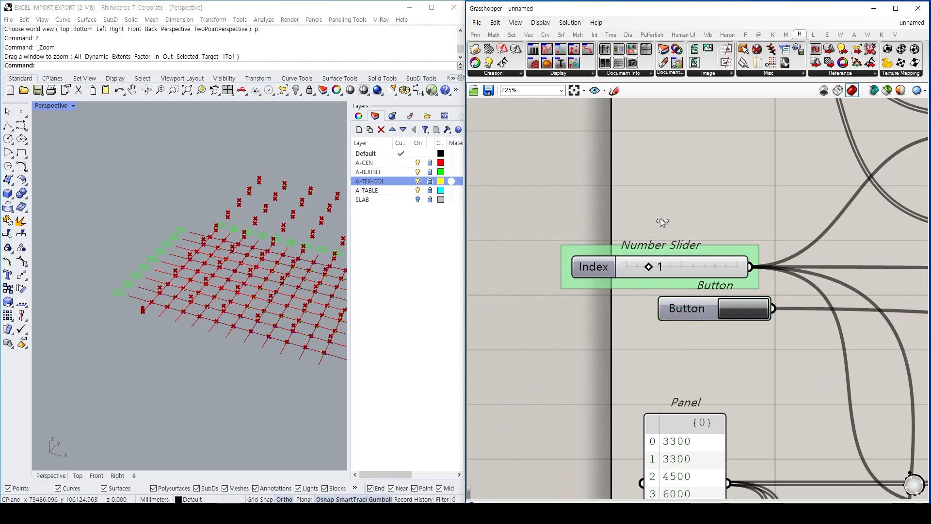
# - Turn off the viewport preview of the definition's components downstream of the input panels
pyautogui.scroll(-1, 685, 202)
pyautogui.scroll(-12, 684, 202)
pyautogui.moveTo(896, 359); pyautogui.dragTo(594, 140)
pyautogui.middleClick(598, 140)
pyautogui.click(648, 132)
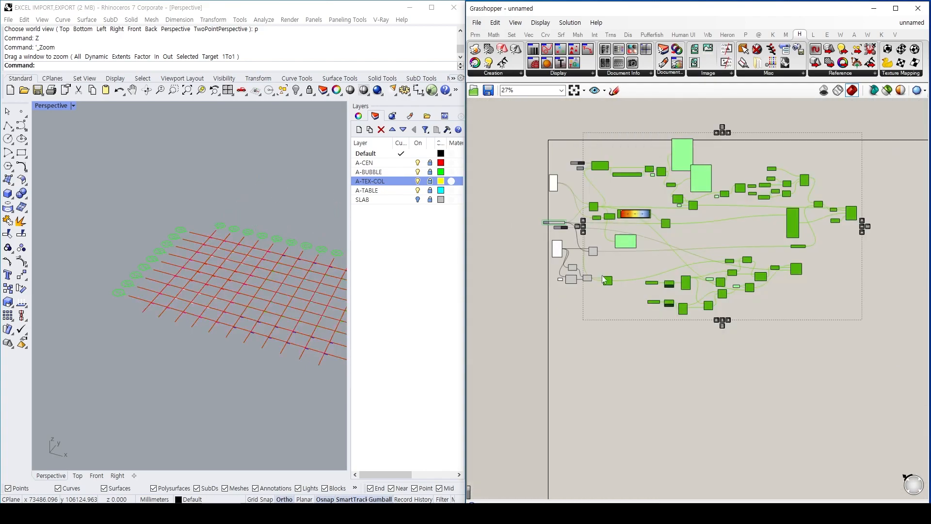
pyautogui.click(606, 247)
# - Set the Index slider to 0 and bake the B3 column blocks at the grid intersections
pyautogui.scroll(3, 565, 244)
pyautogui.moveTo(832, 224); pyautogui.dragTo(547, 266, button='right')
pyautogui.scroll(3, 749, 249)
pyautogui.moveTo(601, 311); pyautogui.dragTo(844, 265, button='right')
pyautogui.moveTo(539, 311); pyautogui.dragTo(825, 286, button='right')
pyautogui.moveTo(583, 297); pyautogui.dragTo(725, 289, button='right')
pyautogui.scroll(6, 724, 274)
pyautogui.moveTo(658, 291); pyautogui.dragTo(642, 377, button='right')
pyautogui.scroll(-1, 642, 376)
pyautogui.moveTo(605, 289); pyautogui.dragTo(692, 358, button='right')
pyautogui.click(681, 264)
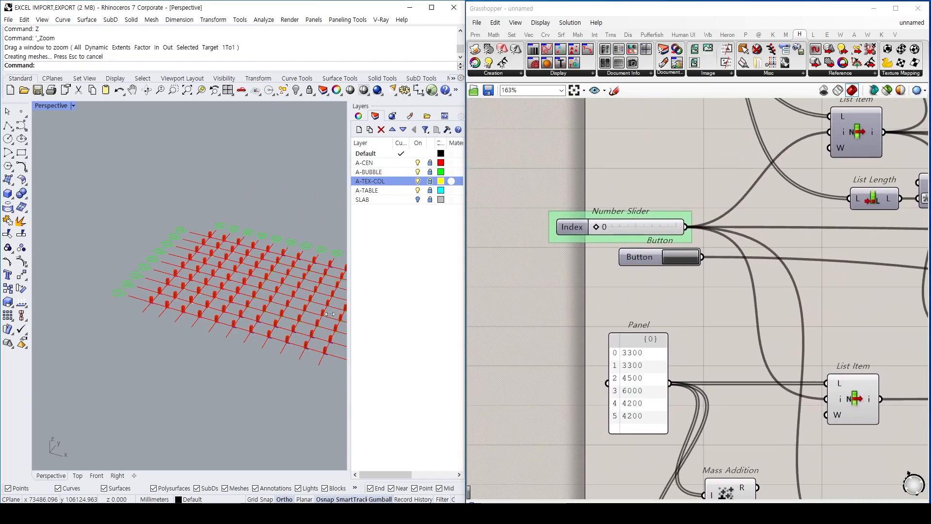
# - Set the Index slider to 1, with the floor-name panel moved next to it, and bake the B2 column blocks
pyautogui.click(597, 230)
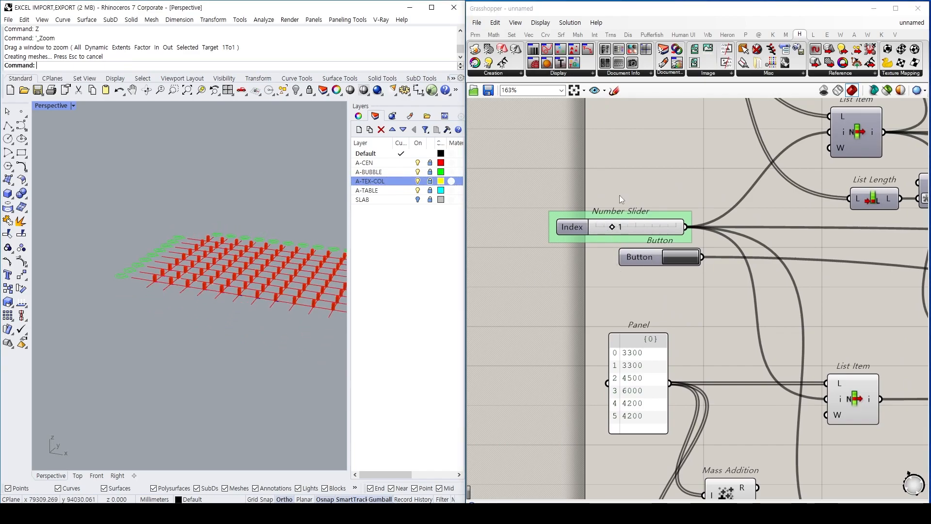
pyautogui.scroll(-3, 621, 207)
pyautogui.moveTo(594, 148); pyautogui.dragTo(574, 241)
pyautogui.scroll(3, 593, 280)
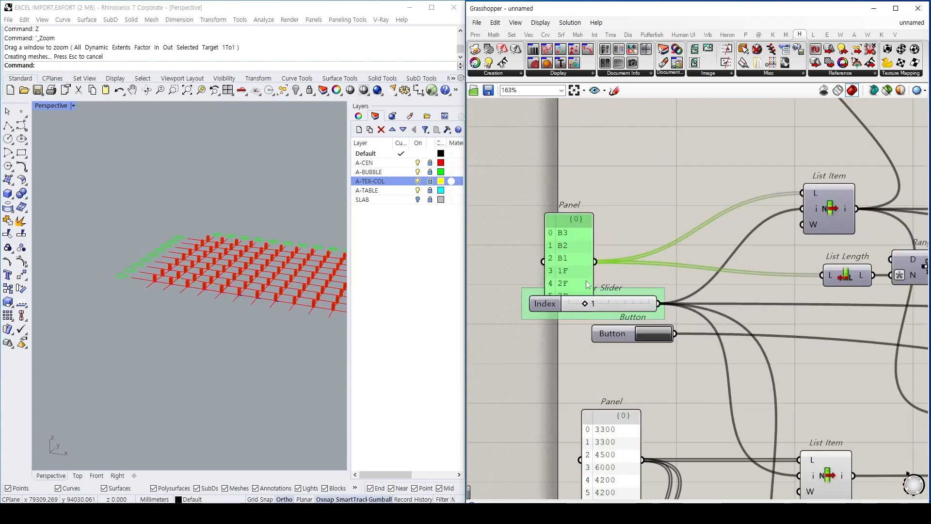
pyautogui.click(655, 339)
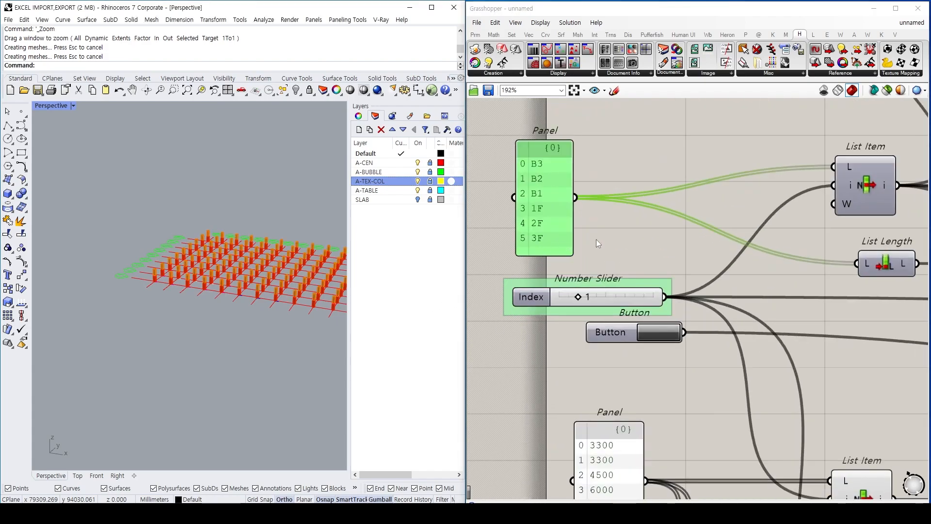
# - Inspect the block name of an upper-level C2 column in its object properties
pyautogui.click(624, 262)
pyautogui.scroll(5, 295, 301)
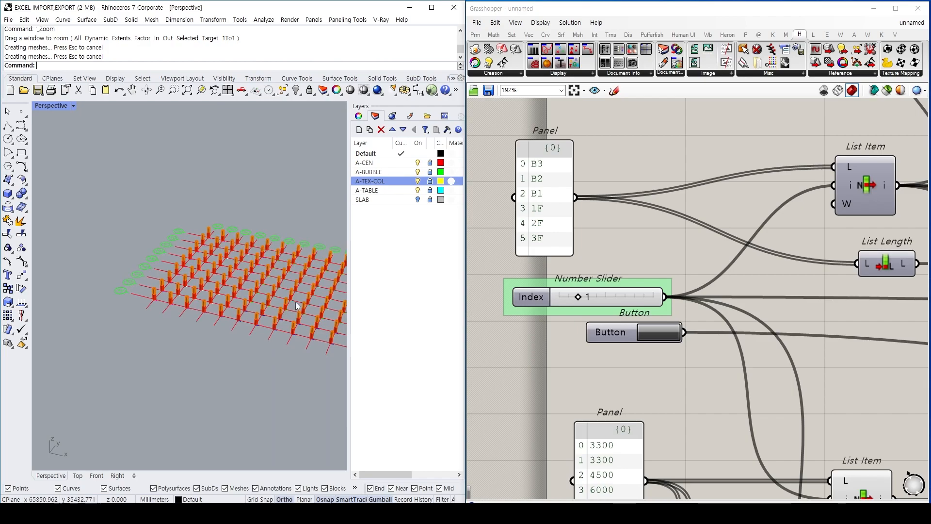
pyautogui.click(223, 312)
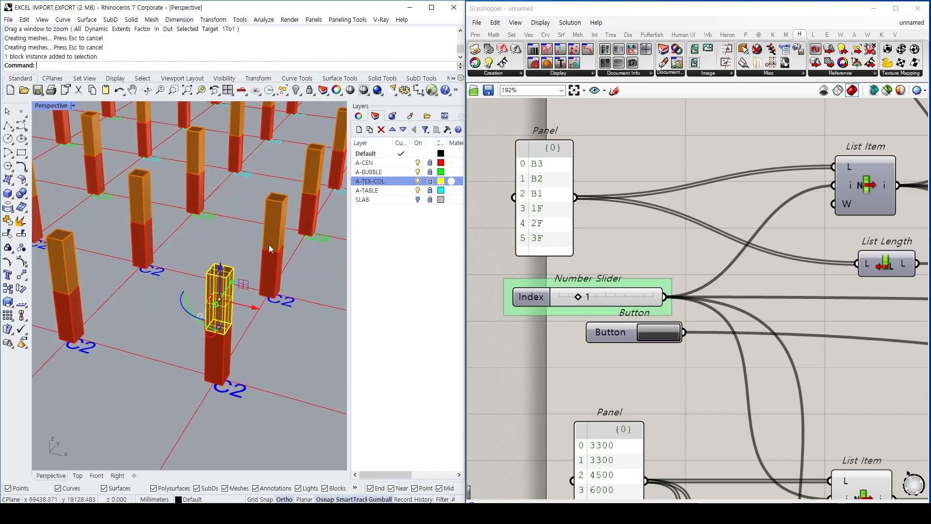
pyautogui.click(359, 116)
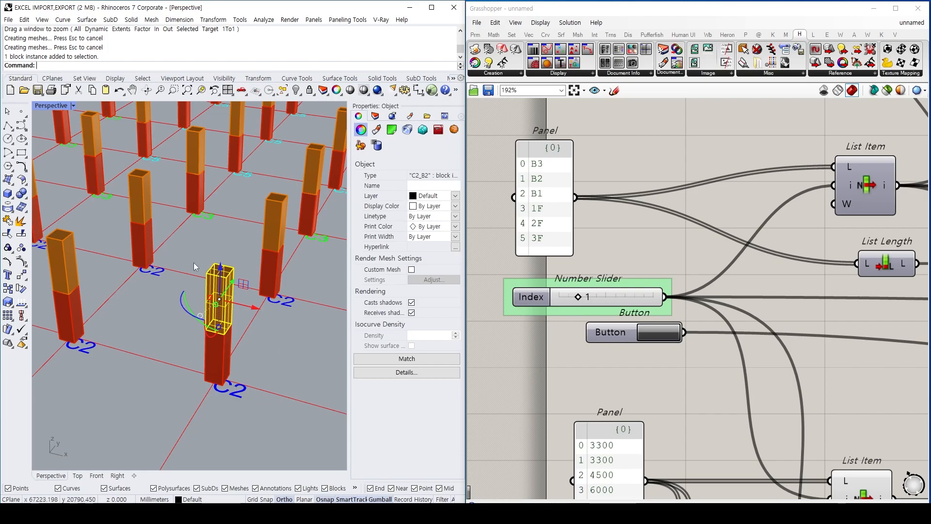
pyautogui.scroll(-6, 202, 215)
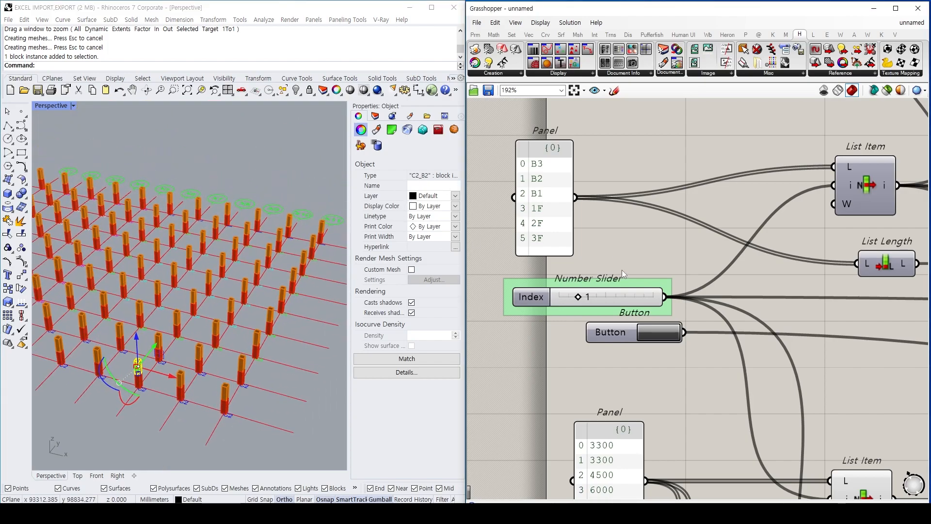
# - Set the Index slider to 2, bake the B1 column blocks, and inspect a middle segment of a C3 column
pyautogui.scroll(-3, 244, 267)
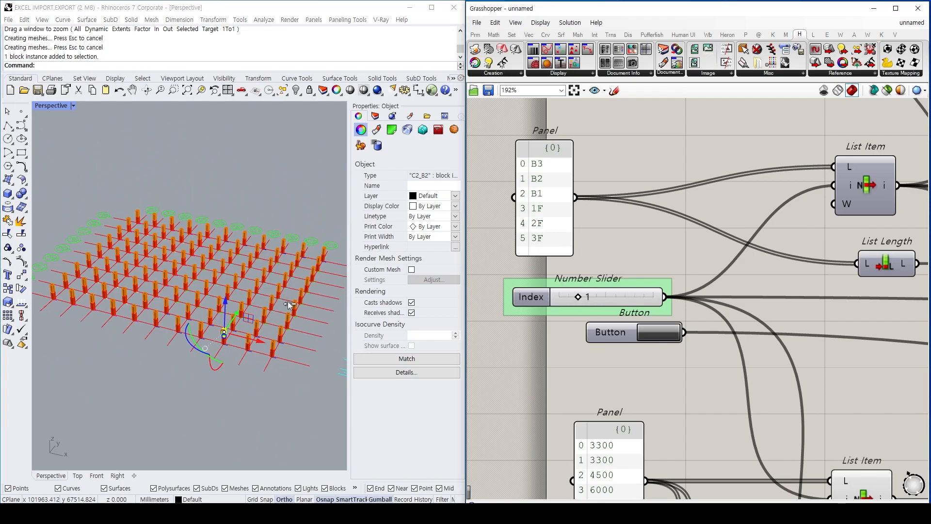
pyautogui.click(286, 376)
pyautogui.scroll(5, 226, 355)
pyautogui.scroll(4, 237, 335)
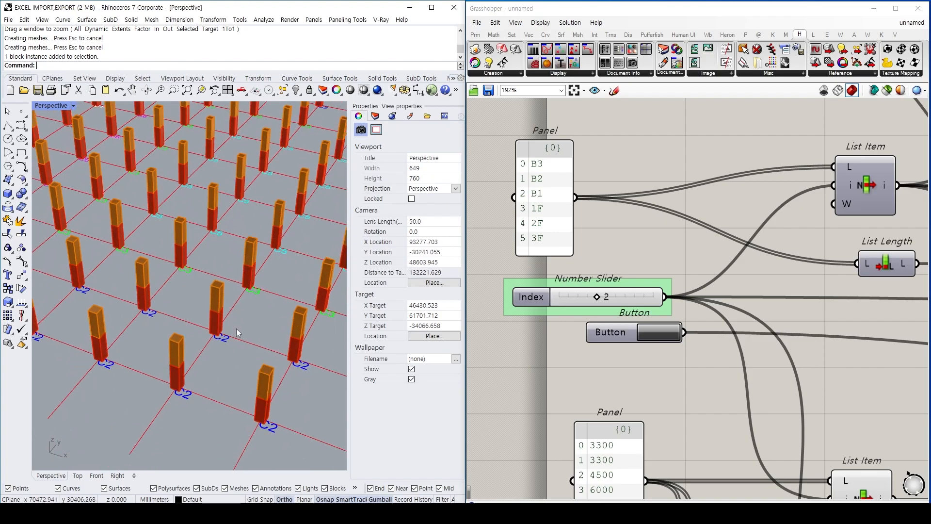
pyautogui.click(243, 252)
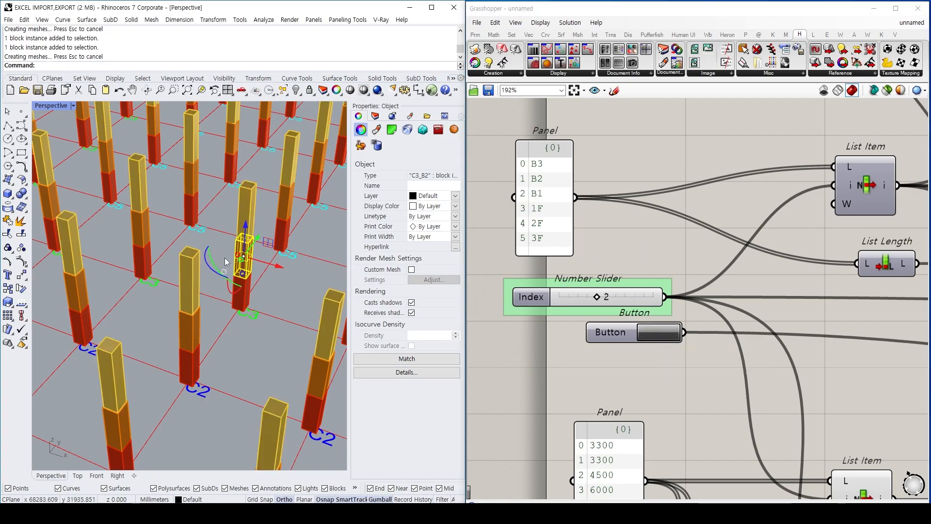
pyautogui.scroll(-5, 234, 222)
pyautogui.scroll(2, 183, 153)
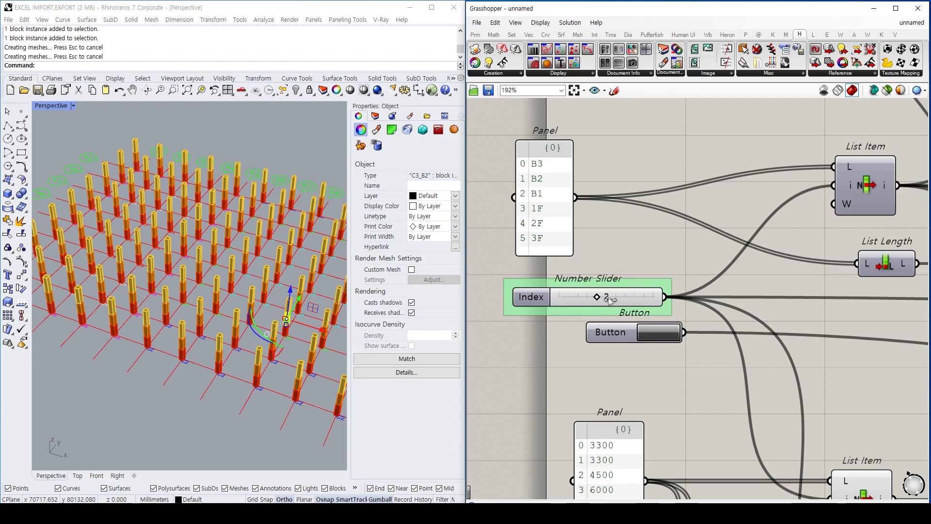
# - Step the Index slider through 3, 4 and 5, baking the column blocks for each floor
pyautogui.moveTo(642, 281); pyautogui.dragTo(643, 282)
pyautogui.click(656, 327)
pyautogui.click(617, 298)
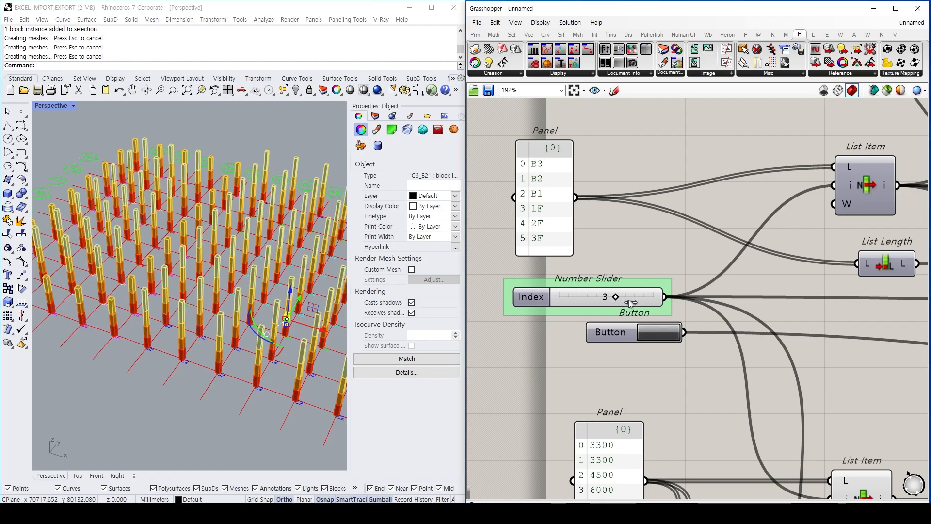
pyautogui.click(667, 335)
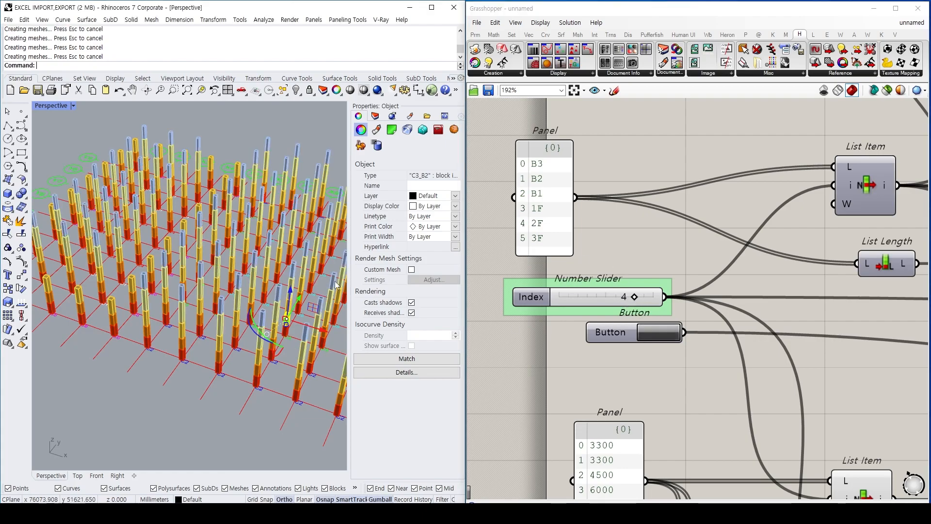
pyautogui.click(634, 298)
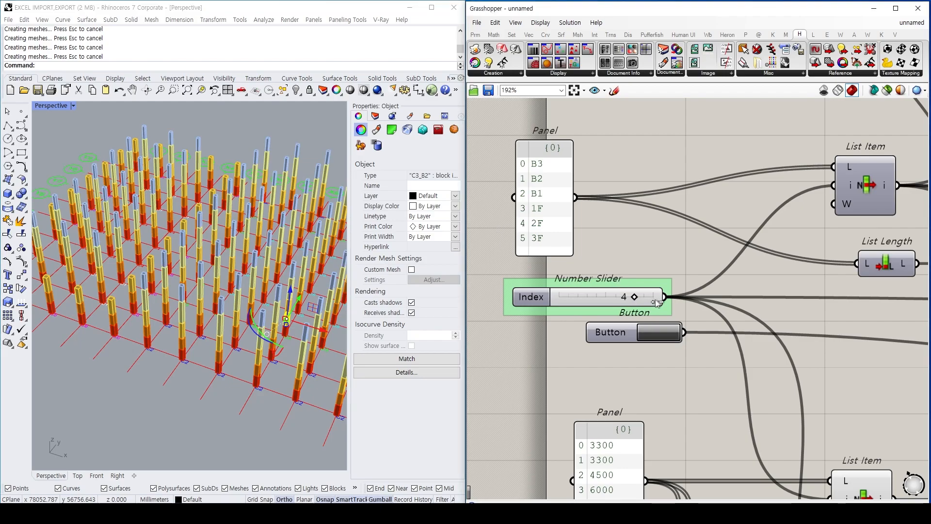
pyautogui.click(663, 336)
# - Turn on the SLAB layer and examine how the baked columns fit the floor slabs
pyautogui.moveTo(210, 276); pyautogui.dragTo(206, 242, button='right')
pyautogui.scroll(3, 206, 243)
pyautogui.click(181, 130)
pyautogui.click(196, 114)
pyautogui.moveTo(216, 188)
pyautogui.keyDown('shift'); pyautogui.mouseDown(button='right')
pyautogui.moveTo(229, 245)
pyautogui.moveTo(207, 176)
pyautogui.mouseUp(button='right'); pyautogui.keyUp('shift')
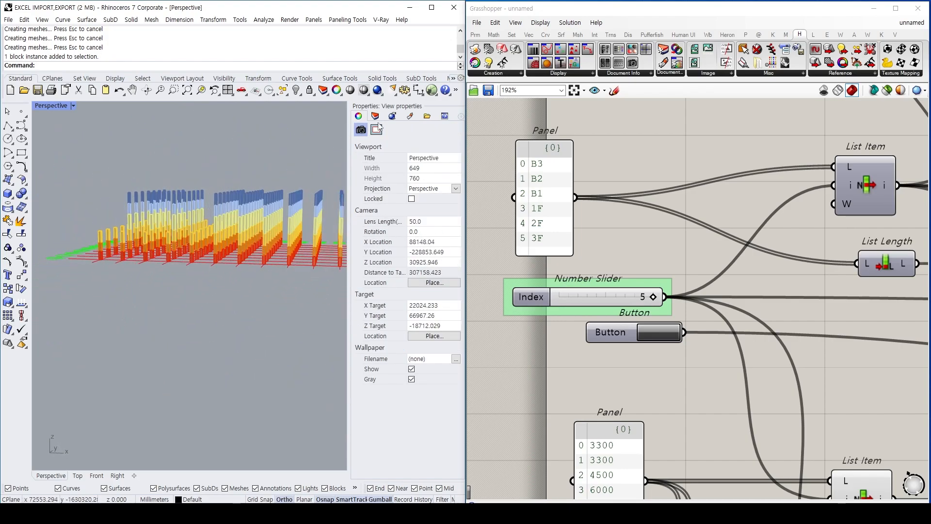
pyautogui.click(375, 115)
pyautogui.click(417, 199)
pyautogui.moveTo(224, 273); pyautogui.dragTo(159, 225, button='right')
pyautogui.write('Z')
pyautogui.press('Return')
pyautogui.moveTo(128, 181); pyautogui.dragTo(212, 252)
pyautogui.scroll(-3, 175, 242)
pyautogui.moveTo(175, 242); pyautogui.dragTo(216, 226, button='right')
pyautogui.moveTo(205, 264); pyautogui.dragTo(213, 286, button='right')
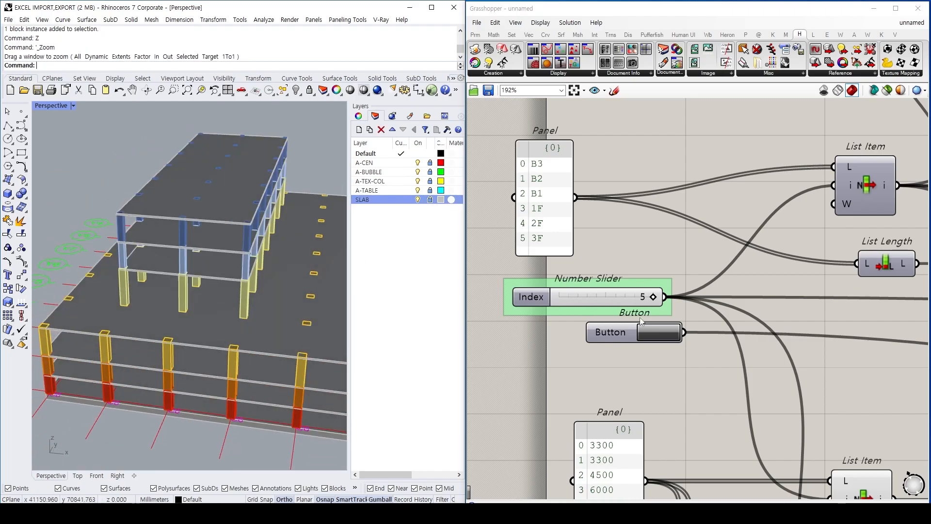
# - Turn off the SLAB layer and zoom in on the base of a C1 column stack
pyautogui.click(418, 200)
pyautogui.moveTo(271, 243); pyautogui.dragTo(223, 315, button='right')
pyautogui.write('z')
pyautogui.press('Return')
pyautogui.moveTo(209, 316); pyautogui.dragTo(254, 360)
pyautogui.moveTo(243, 250); pyautogui.dragTo(204, 318, button='right')
pyautogui.click(204, 318)
pyautogui.click(236, 346)
pyautogui.moveTo(235, 346); pyautogui.dragTo(182, 266, button='right')
pyautogui.write('z')
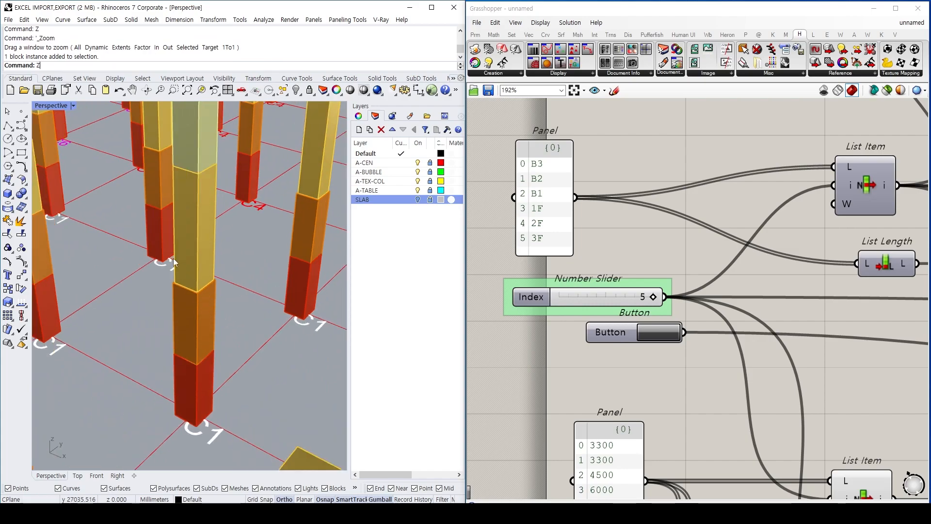
pyautogui.press('Return')
pyautogui.moveTo(167, 245); pyautogui.dragTo(220, 310)
pyautogui.scroll(-8, 220, 288)
pyautogui.moveTo(220, 288); pyautogui.dragTo(235, 277, button='right')
pyautogui.scroll(3, 231, 318)
pyautogui.scroll(3, 231, 318)
# - Check the block name of each segment in the C1 column stack in the object properties, from the lowest floor upward
pyautogui.click(226, 358)
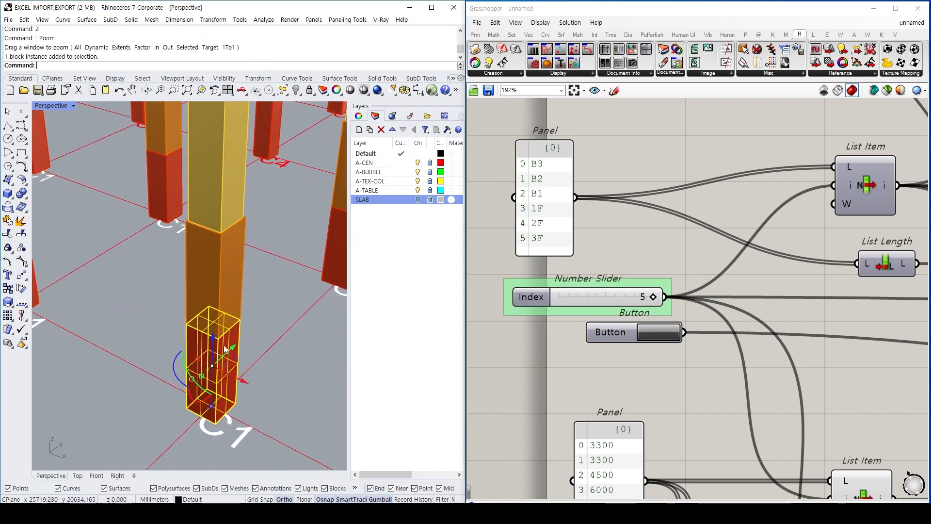
pyautogui.click(359, 116)
pyautogui.keyDown('shift'); pyautogui.moveTo(286, 343); pyautogui.dragTo(281, 311, button='right'); pyautogui.keyUp('shift')
pyautogui.click(215, 244)
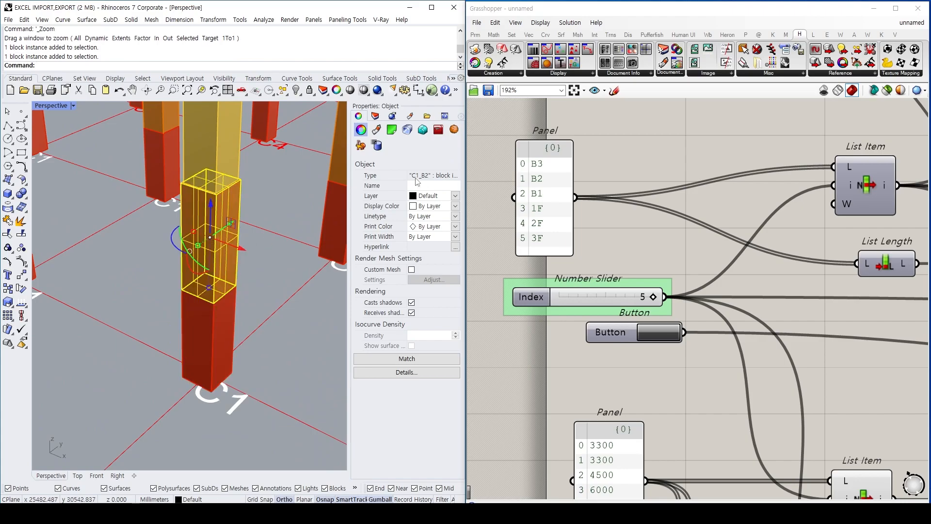
pyautogui.keyDown('shift'); pyautogui.moveTo(221, 237); pyautogui.dragTo(217, 318, button='right'); pyautogui.keyUp('shift')
pyautogui.click(223, 235)
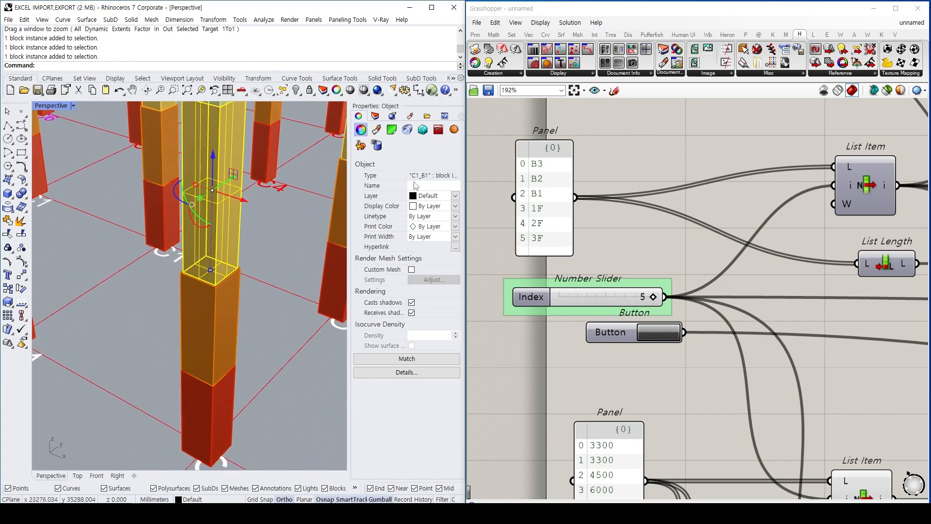
pyautogui.scroll(-3, 218, 228)
pyautogui.keyDown('shift'); pyautogui.moveTo(218, 233); pyautogui.dragTo(214, 304, button='right'); pyautogui.keyUp('shift')
pyautogui.click(209, 233)
pyautogui.scroll(-5, 237, 194)
pyautogui.keyDown('shift'); pyautogui.moveTo(238, 194); pyautogui.dragTo(227, 301, button='right'); pyautogui.keyUp('shift')
pyautogui.click(213, 204)
pyautogui.click(217, 227)
pyautogui.press('Escape')
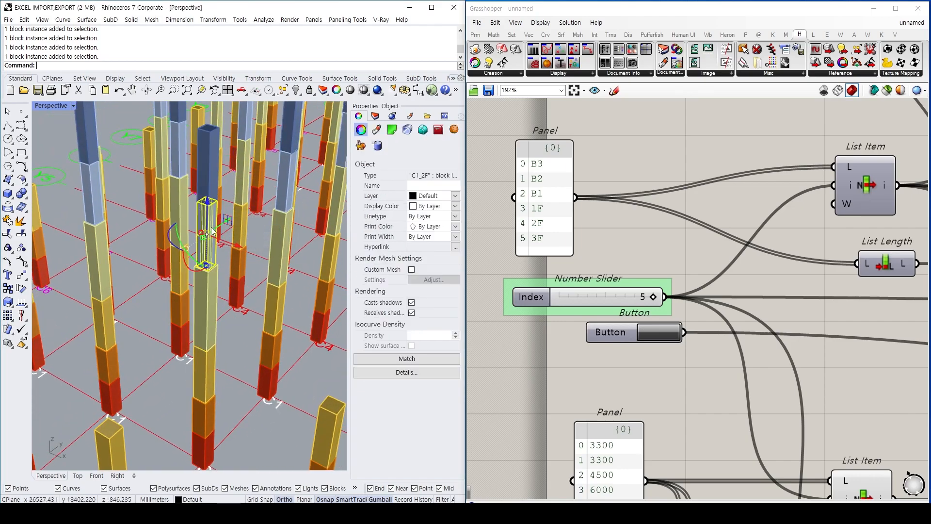
# - Examine the complete set of baked floor-coloured columns over the whole grid in the Perspective view
pyautogui.moveTo(220, 224); pyautogui.dragTo(252, 319, button='right')
pyautogui.moveTo(216, 323); pyautogui.dragTo(257, 291, button='right')
pyautogui.scroll(-6, 228, 236)
pyautogui.scroll(-4, 298, 289)
pyautogui.write('z')
pyautogui.press('Return')
pyautogui.moveTo(167, 199); pyautogui.dragTo(267, 276)
pyautogui.moveTo(248, 308); pyautogui.dragTo(256, 255, button='right')
pyautogui.scroll(-3, 255, 255)
pyautogui.scroll(-3, 255, 254)
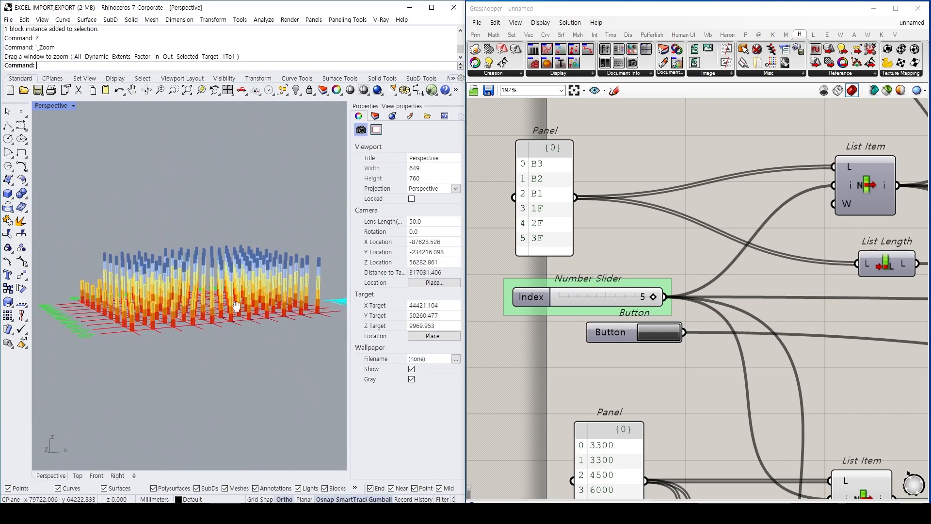
pyautogui.moveTo(232, 296); pyautogui.dragTo(223, 288, button='right')
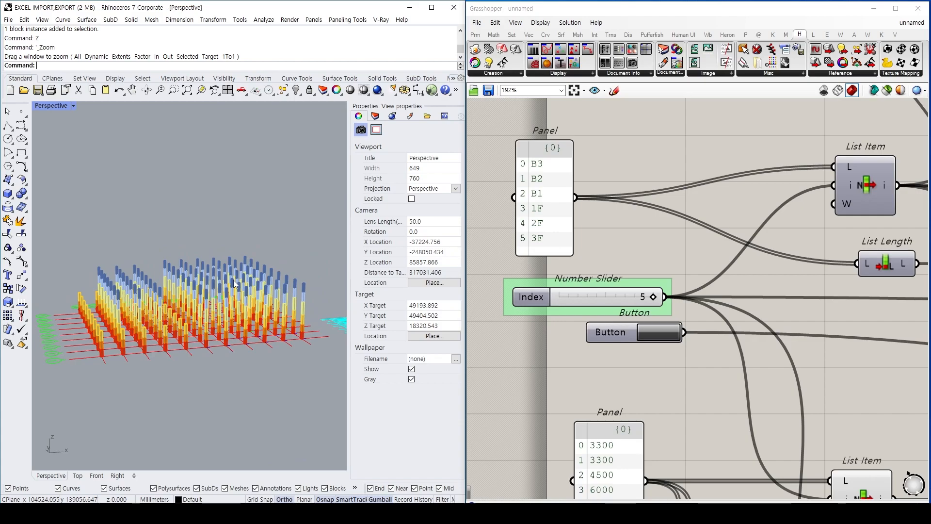
# - Review the Grasshopper definition, from the floor list and block placement components back to the Excel Reader, against the baked columns
pyautogui.scroll(-8, 648, 240)
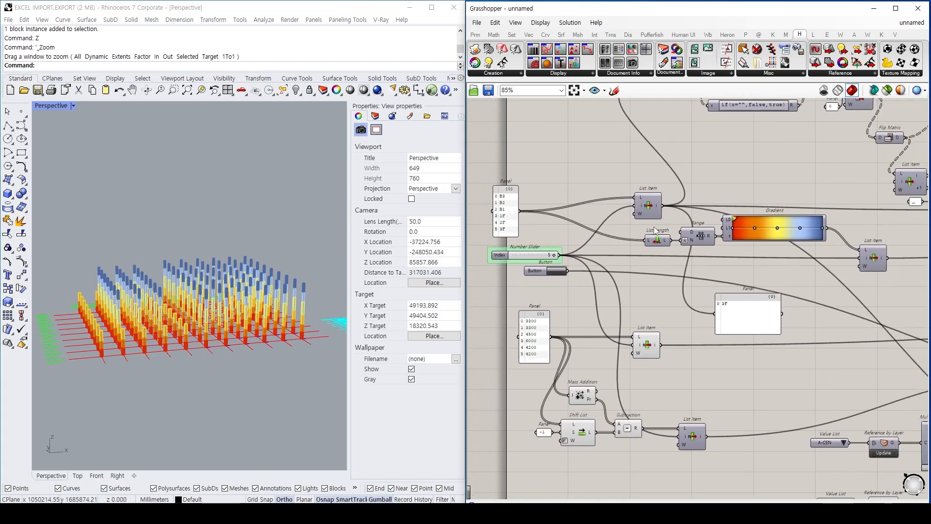
pyautogui.scroll(4, 683, 255)
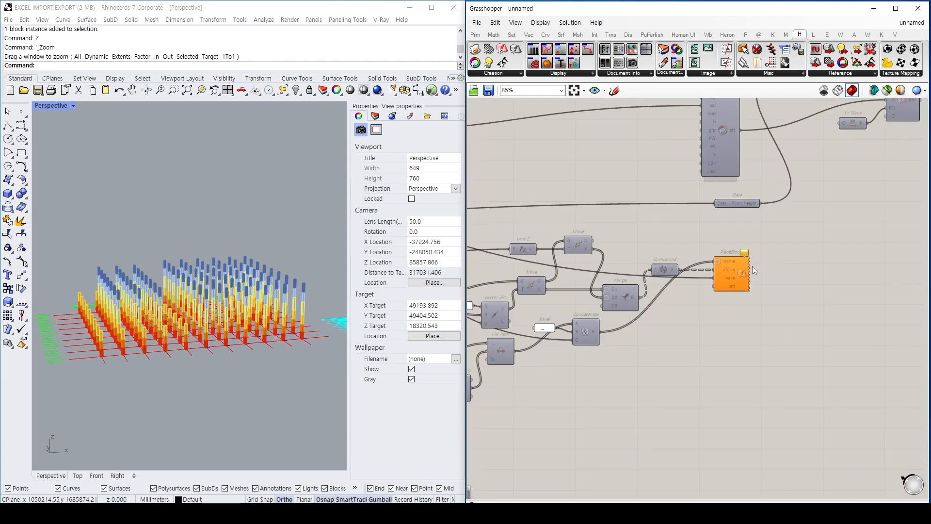
pyautogui.scroll(2, 760, 276)
pyautogui.moveTo(726, 272); pyautogui.dragTo(803, 273, button='right')
pyautogui.scroll(-3, 795, 281)
pyautogui.moveTo(670, 272); pyautogui.dragTo(833, 279, button='right')
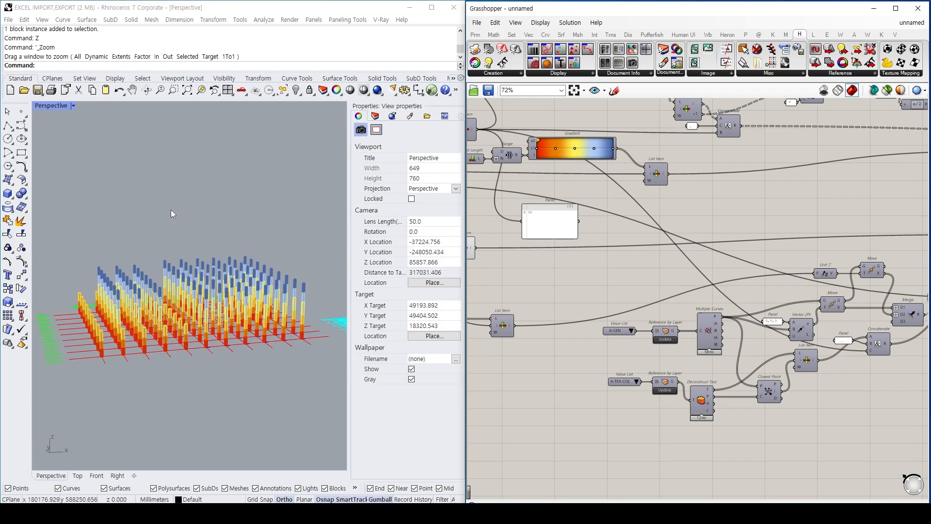
pyautogui.moveTo(139, 248)
pyautogui.mouseDown(button='right')
pyautogui.moveTo(124, 269)
pyautogui.moveTo(119, 322)
pyautogui.moveTo(133, 246)
pyautogui.mouseUp(button='right')
pyautogui.scroll(4, 218, 275)
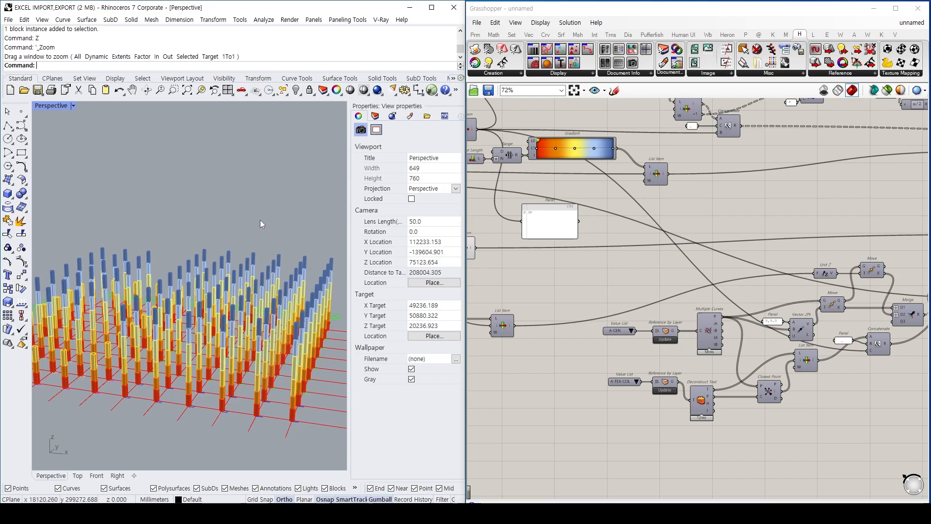
pyautogui.moveTo(609, 209); pyautogui.dragTo(755, 359, button='right')
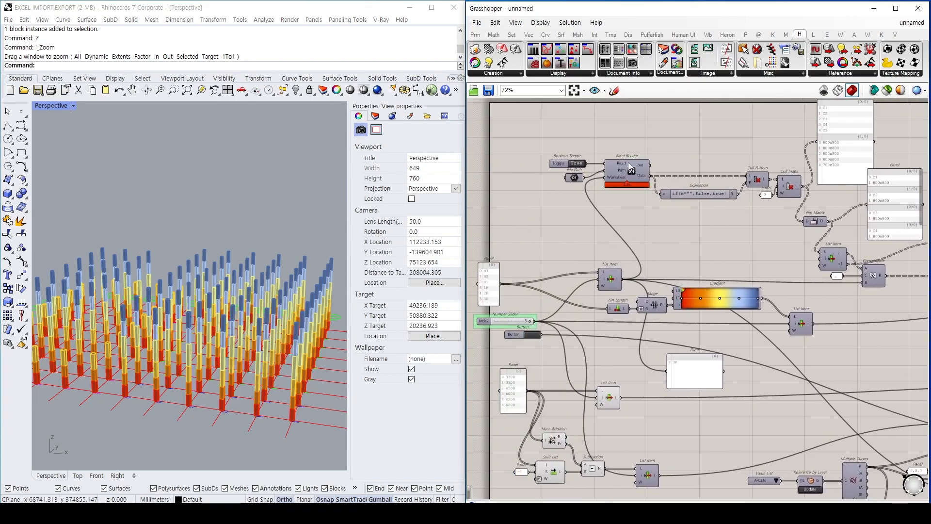
pyautogui.scroll(2, 631, 158)
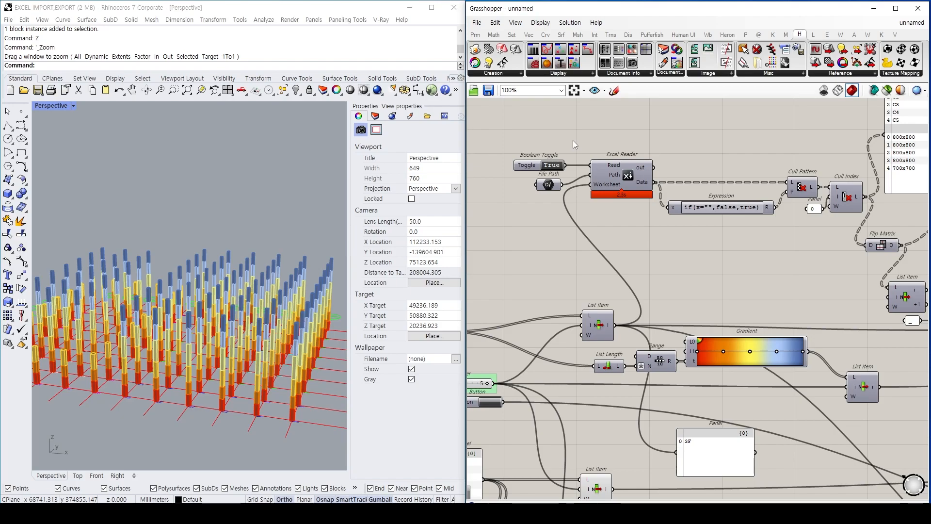
pyautogui.moveTo(218, 252); pyautogui.dragTo(242, 228, button='right')
pyautogui.scroll(-4, 239, 249)
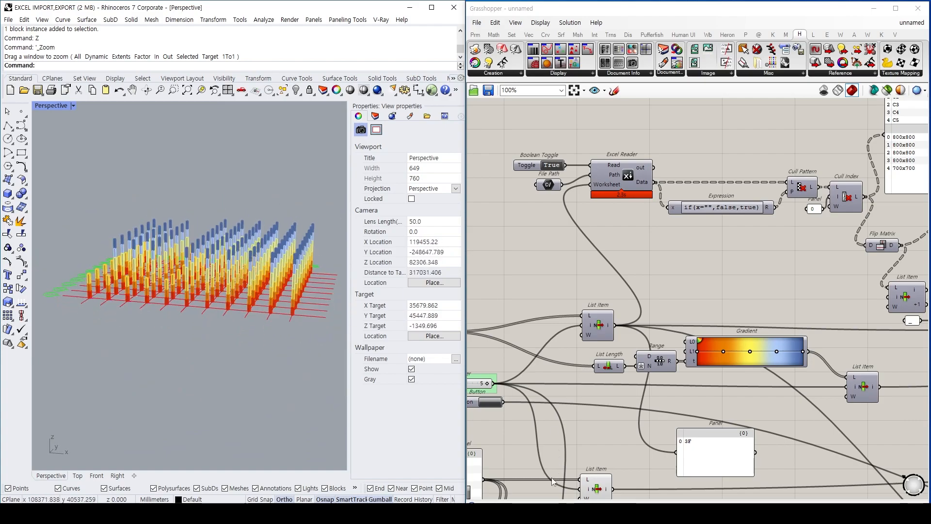